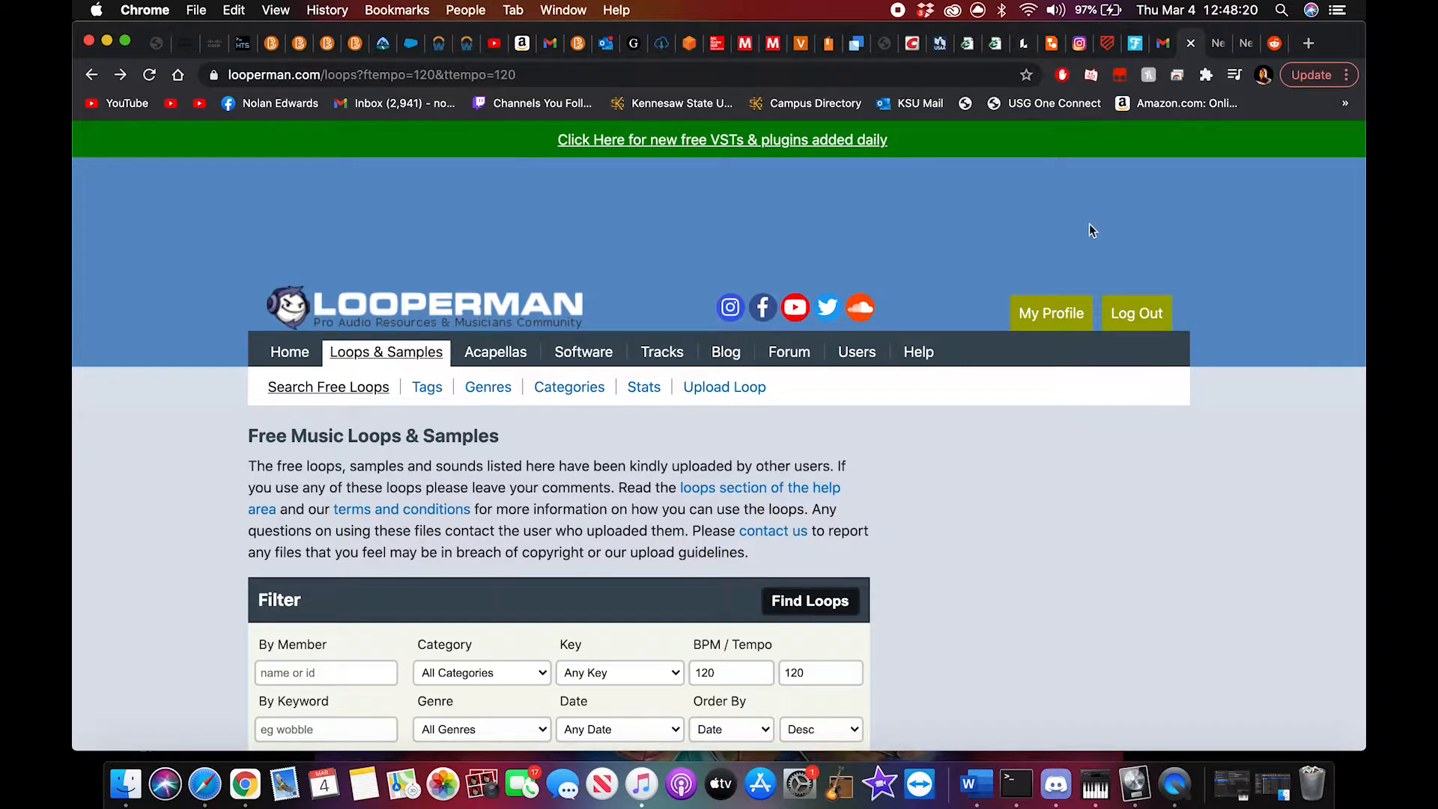
Step: Preview the Floated synth loop in the 120 BPM loop results and pause it
scroll(944, 399, down, 7)
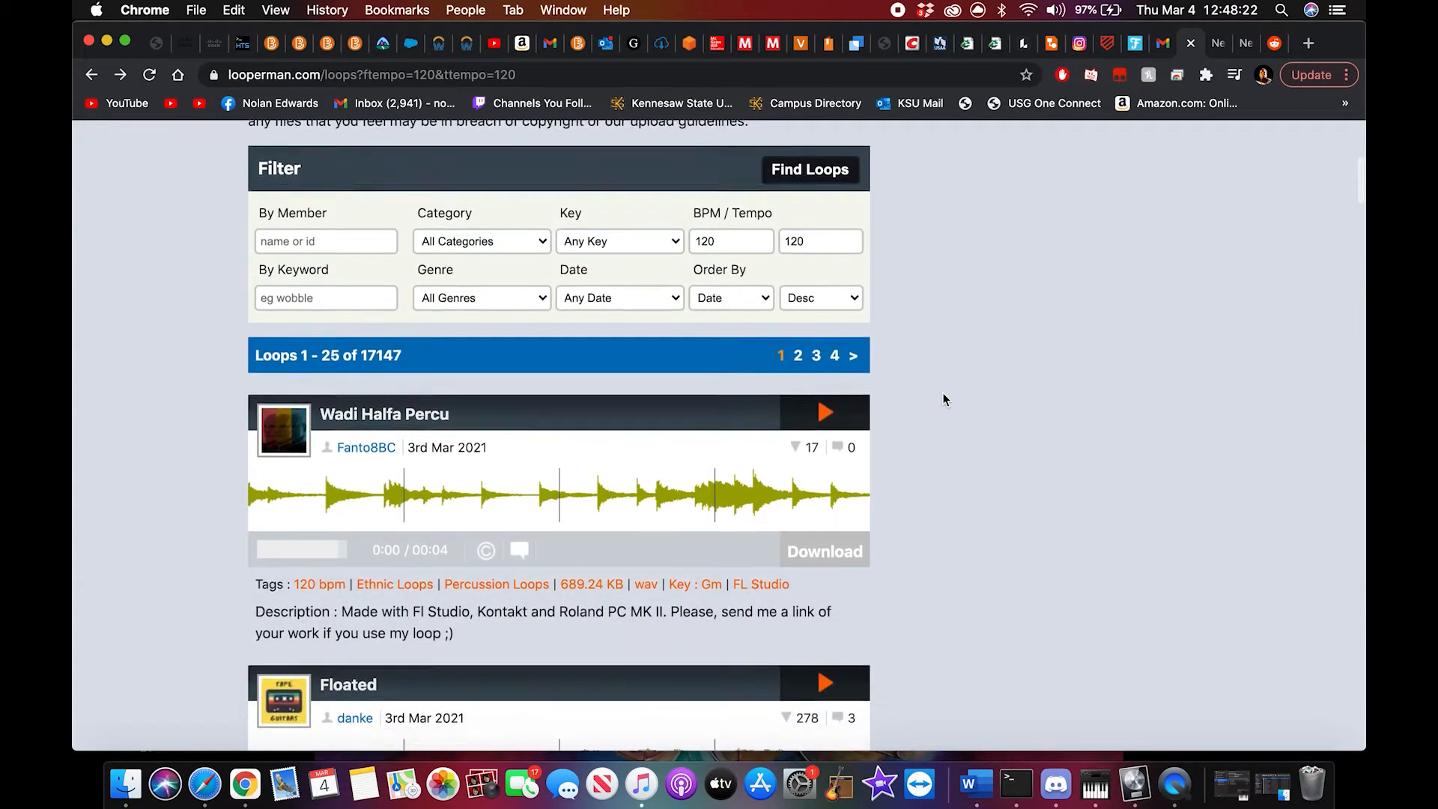
scroll(943, 395, down, 4)
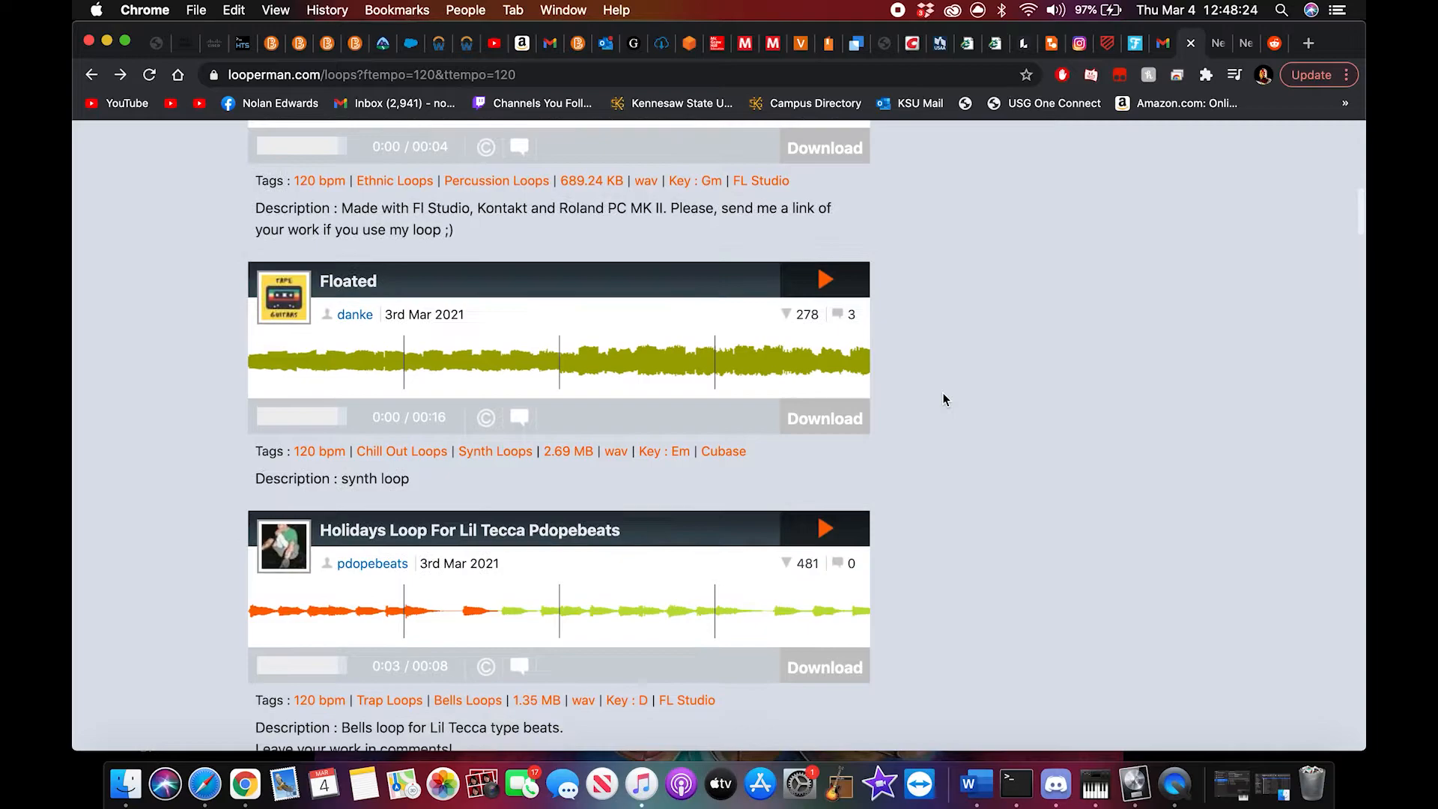
click(827, 283)
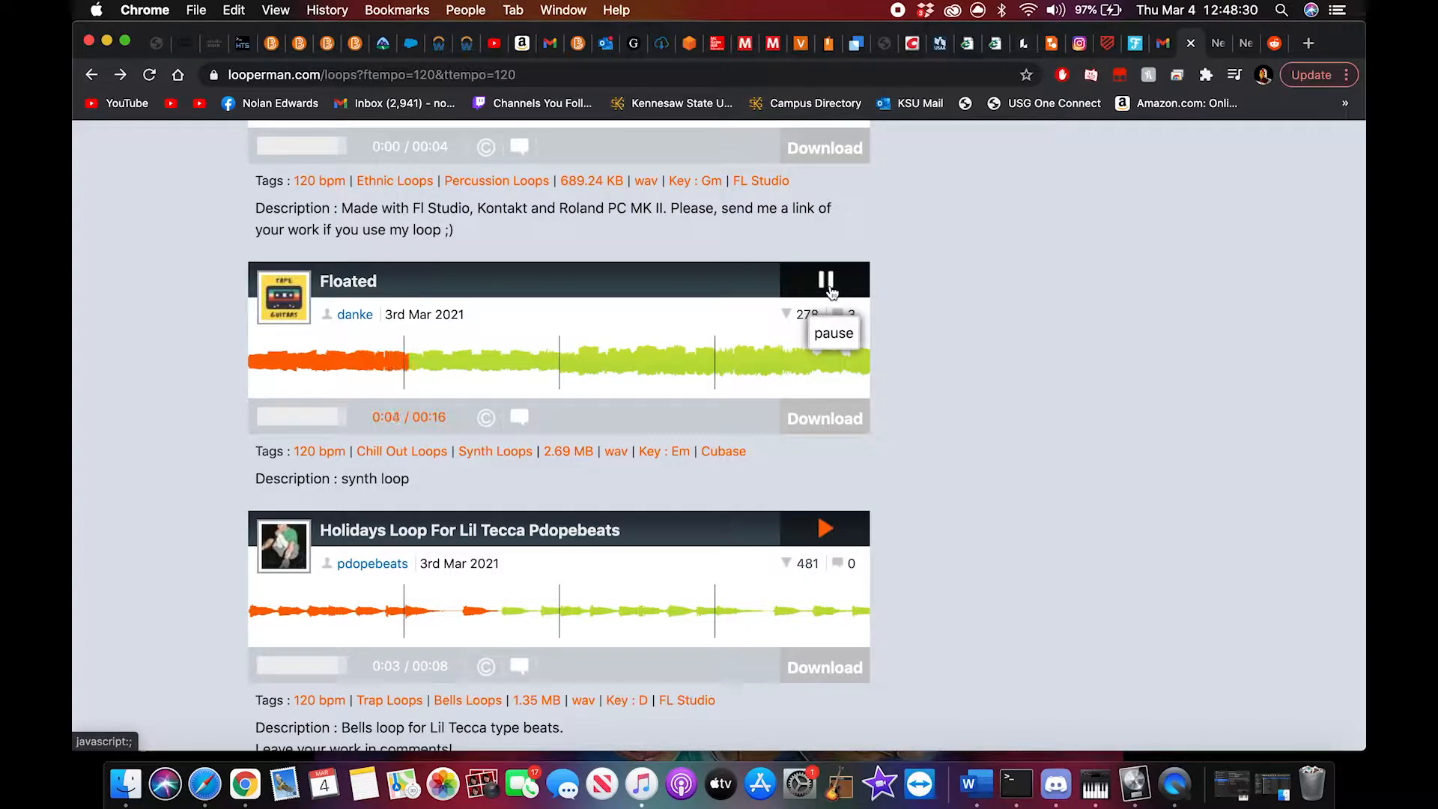
click(828, 288)
Step: Preview the Lil Peep Type 808 loop, pause it, and look through further 120 BPM loops
scroll(955, 521, down, 5)
scroll(955, 521, down, 15)
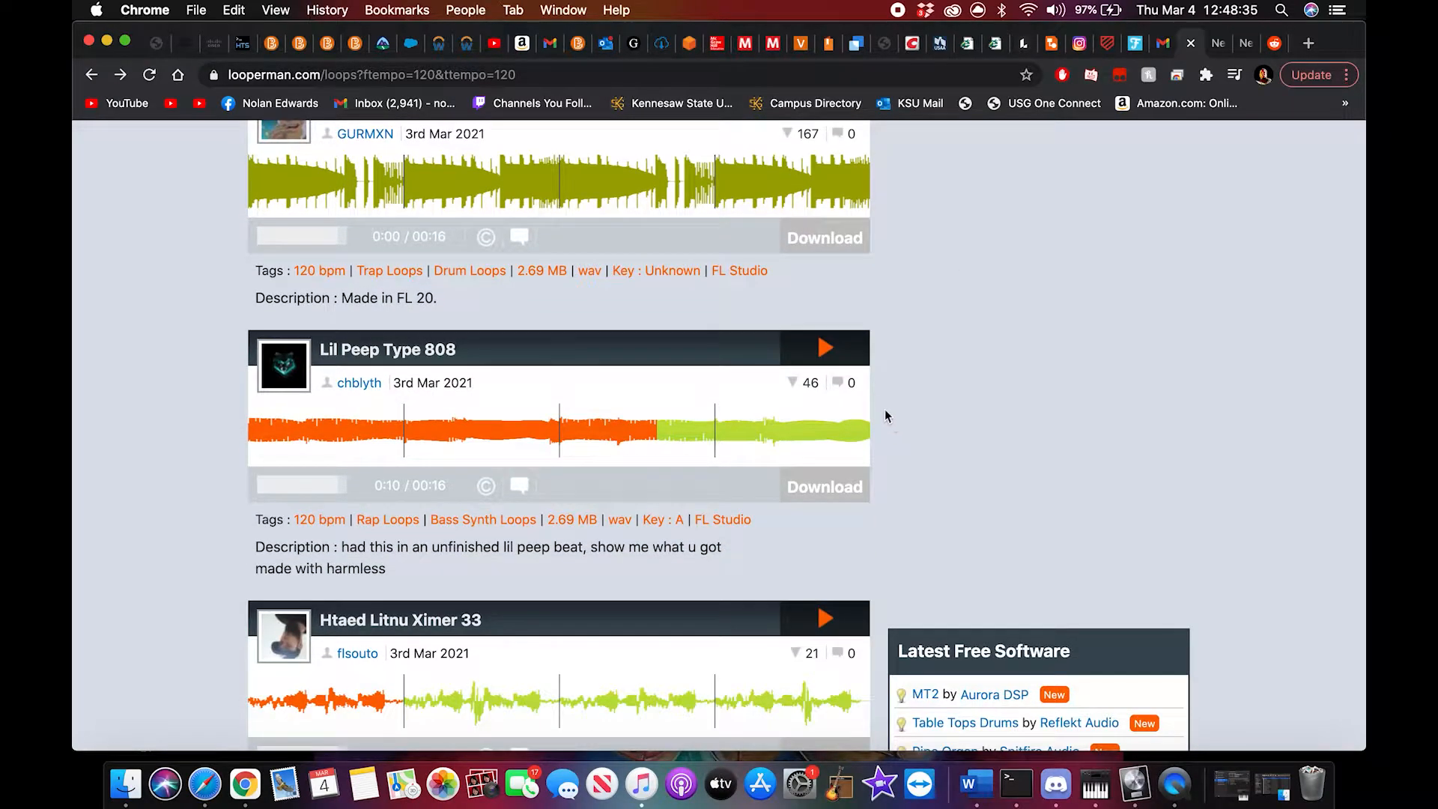
click(826, 347)
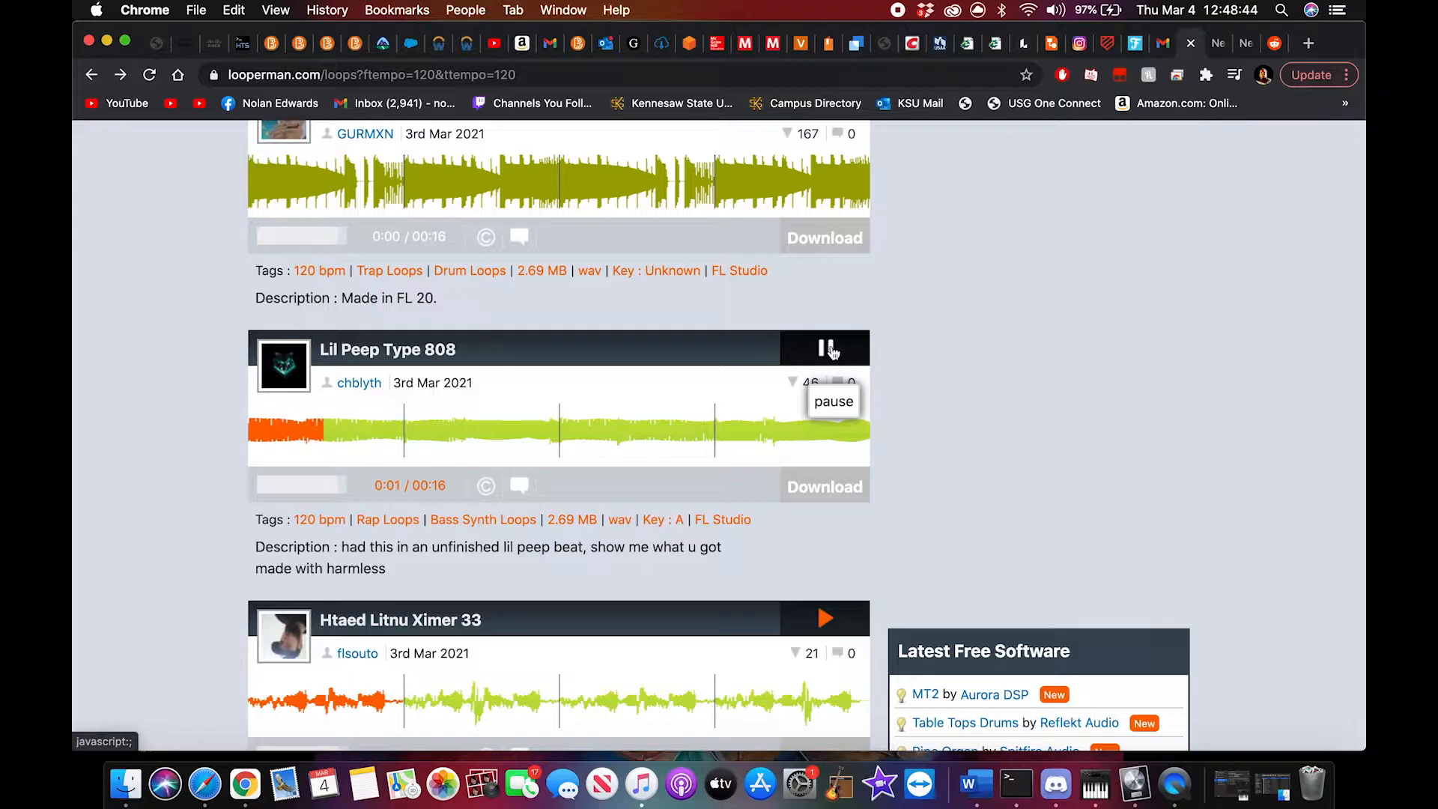
click(829, 350)
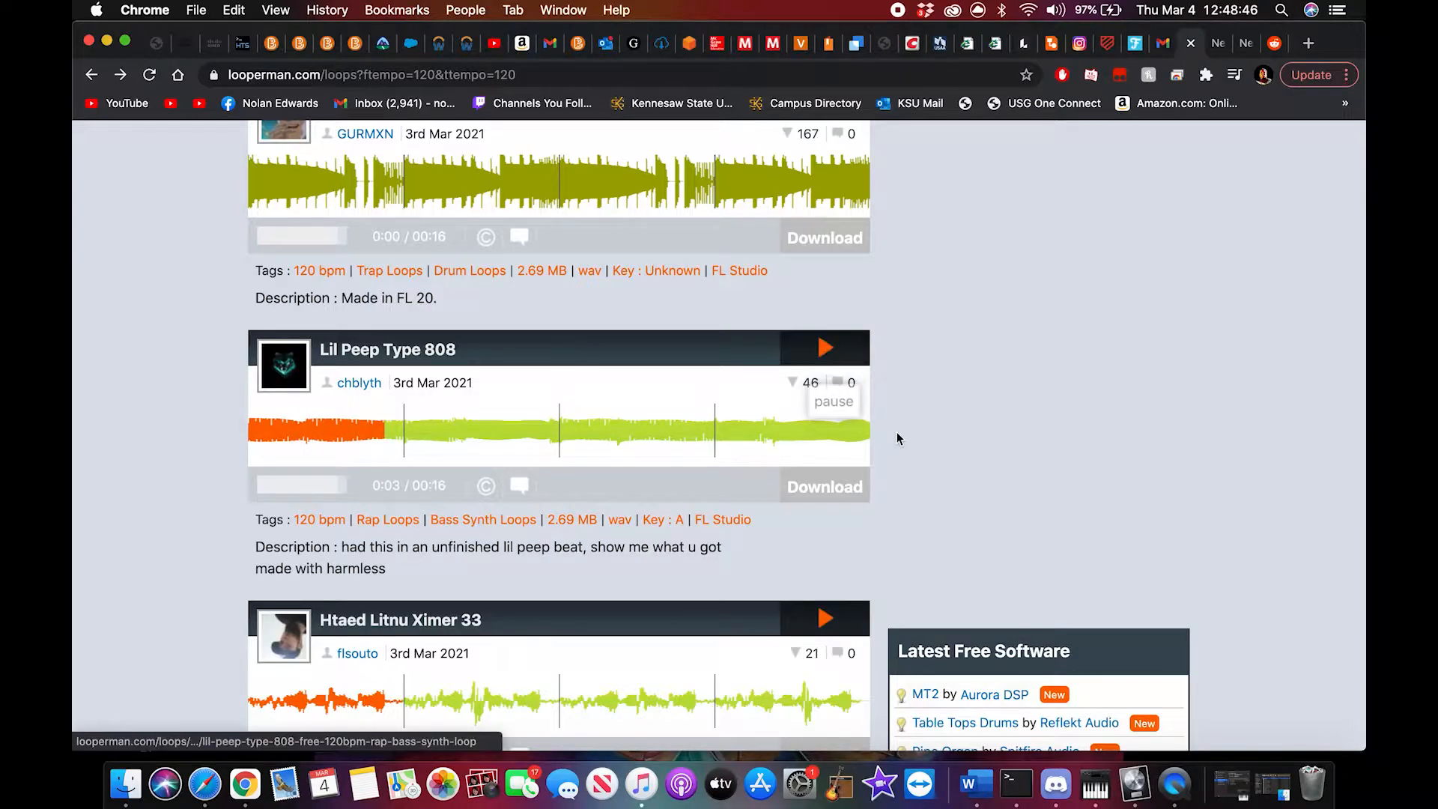
scroll(899, 438, down, 5)
scroll(898, 438, down, 5)
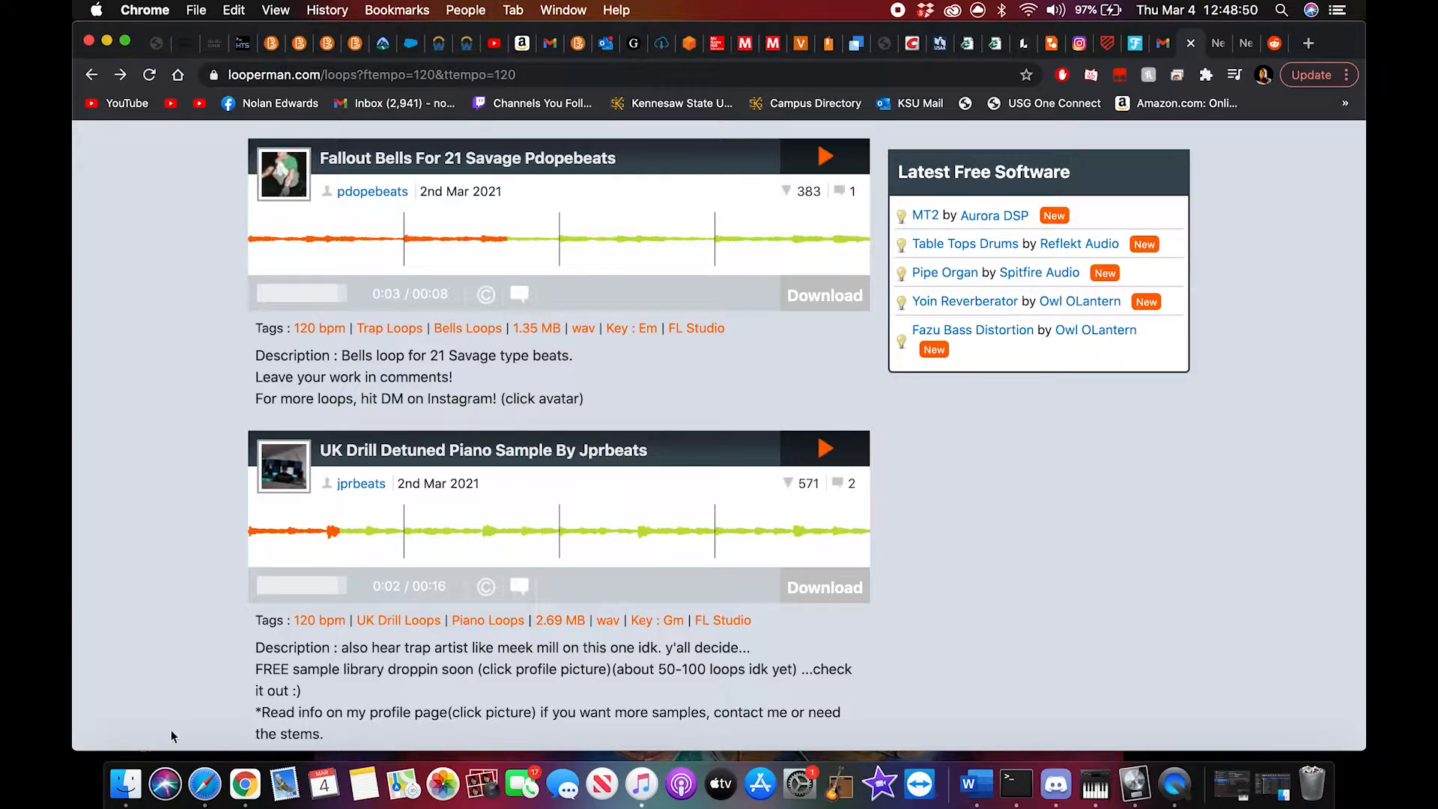
Step: Check the drums1.wav and melody1.wav files in Finder's Downloads folder and close the folder window
click(129, 783)
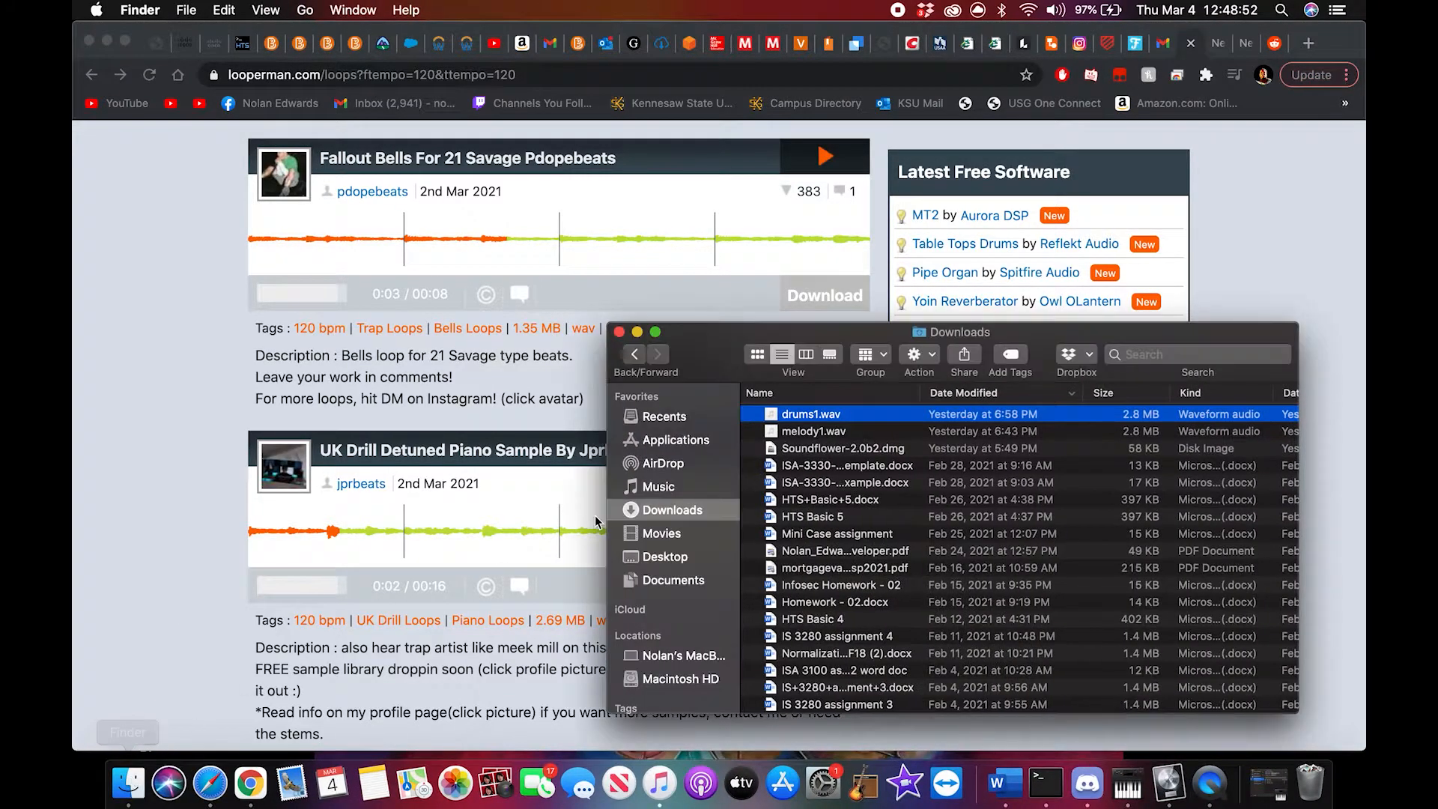
click(858, 438)
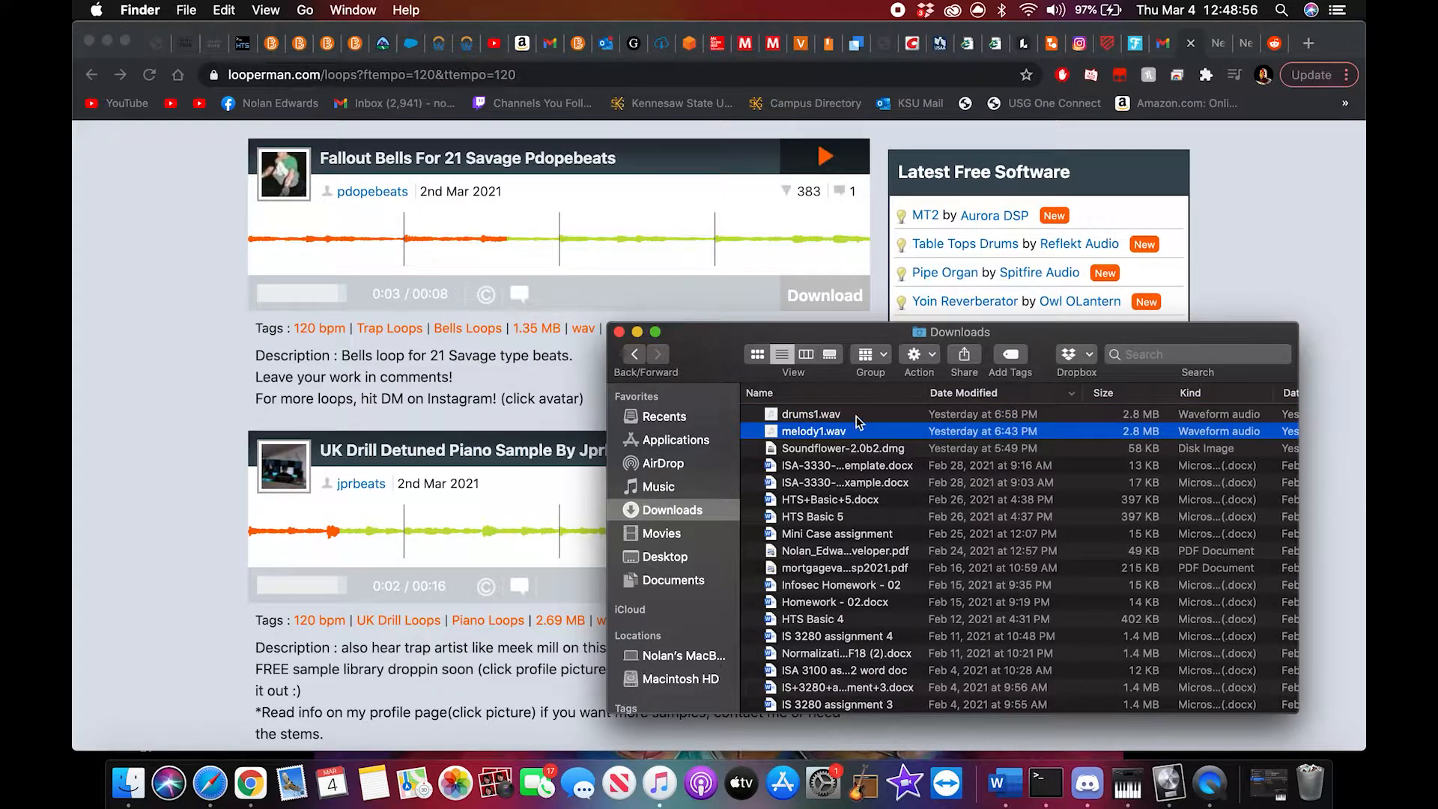
click(858, 416)
click(619, 332)
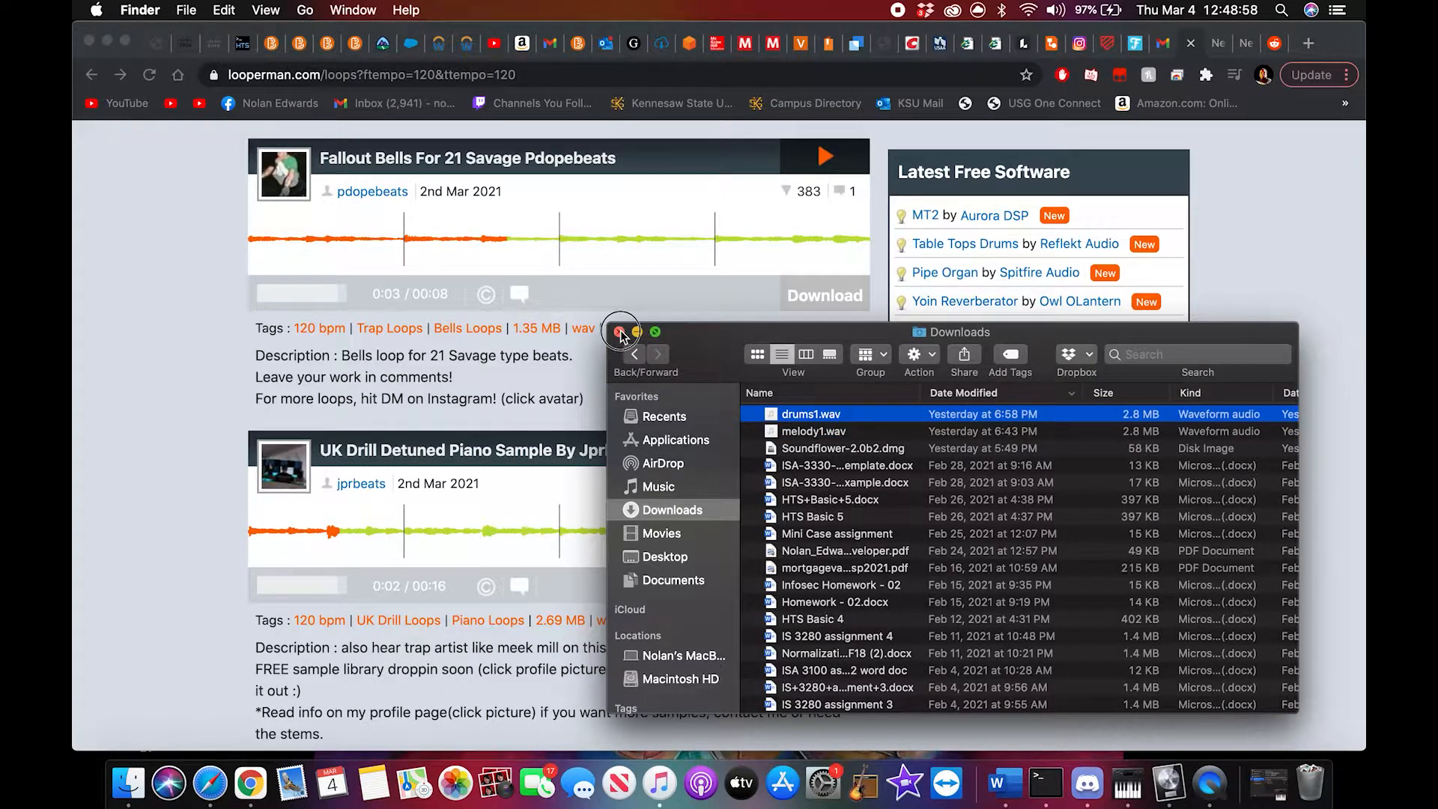
Step: Minimize the browser, switch to Logic Pro X, and create a new project with one software instrument track
click(108, 42)
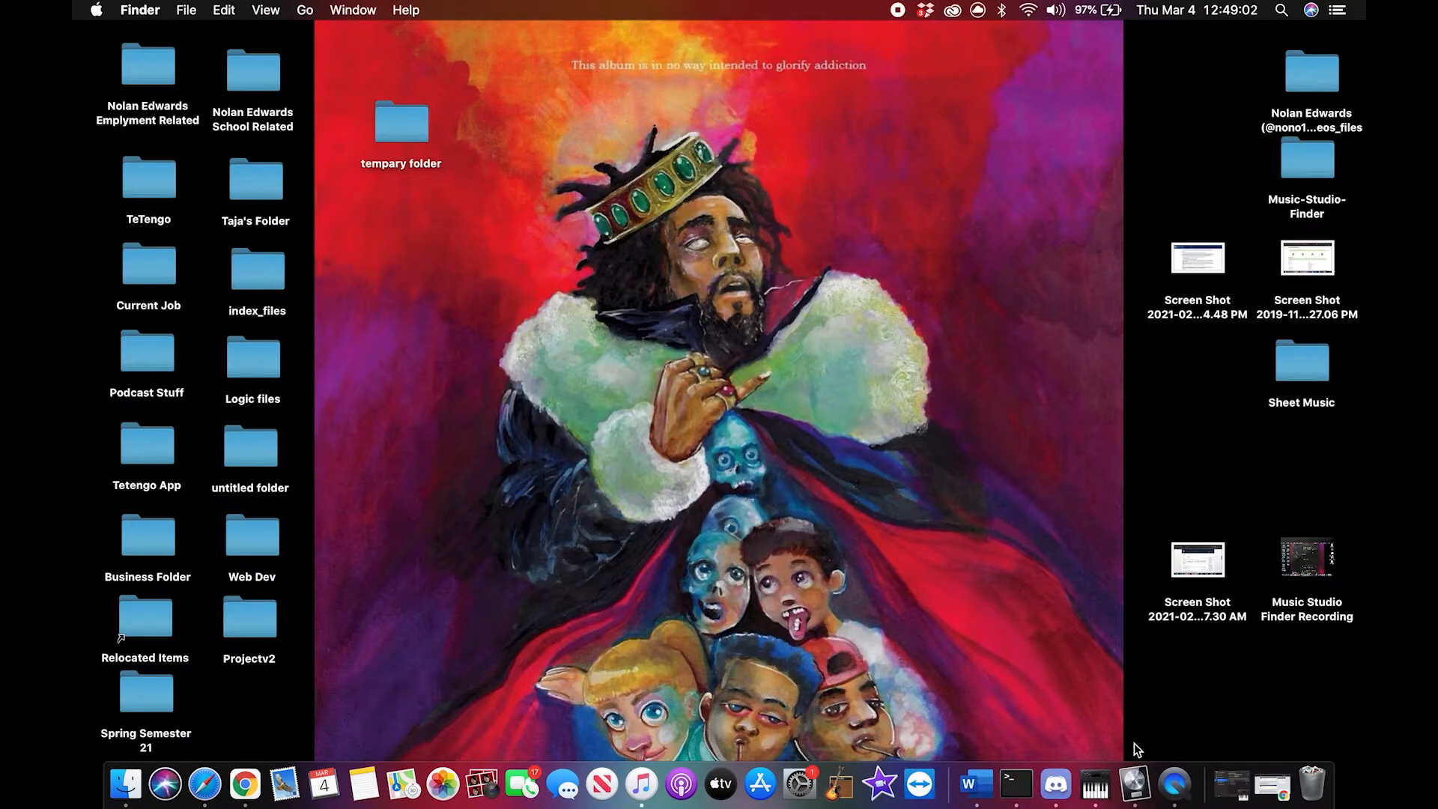
click(1135, 782)
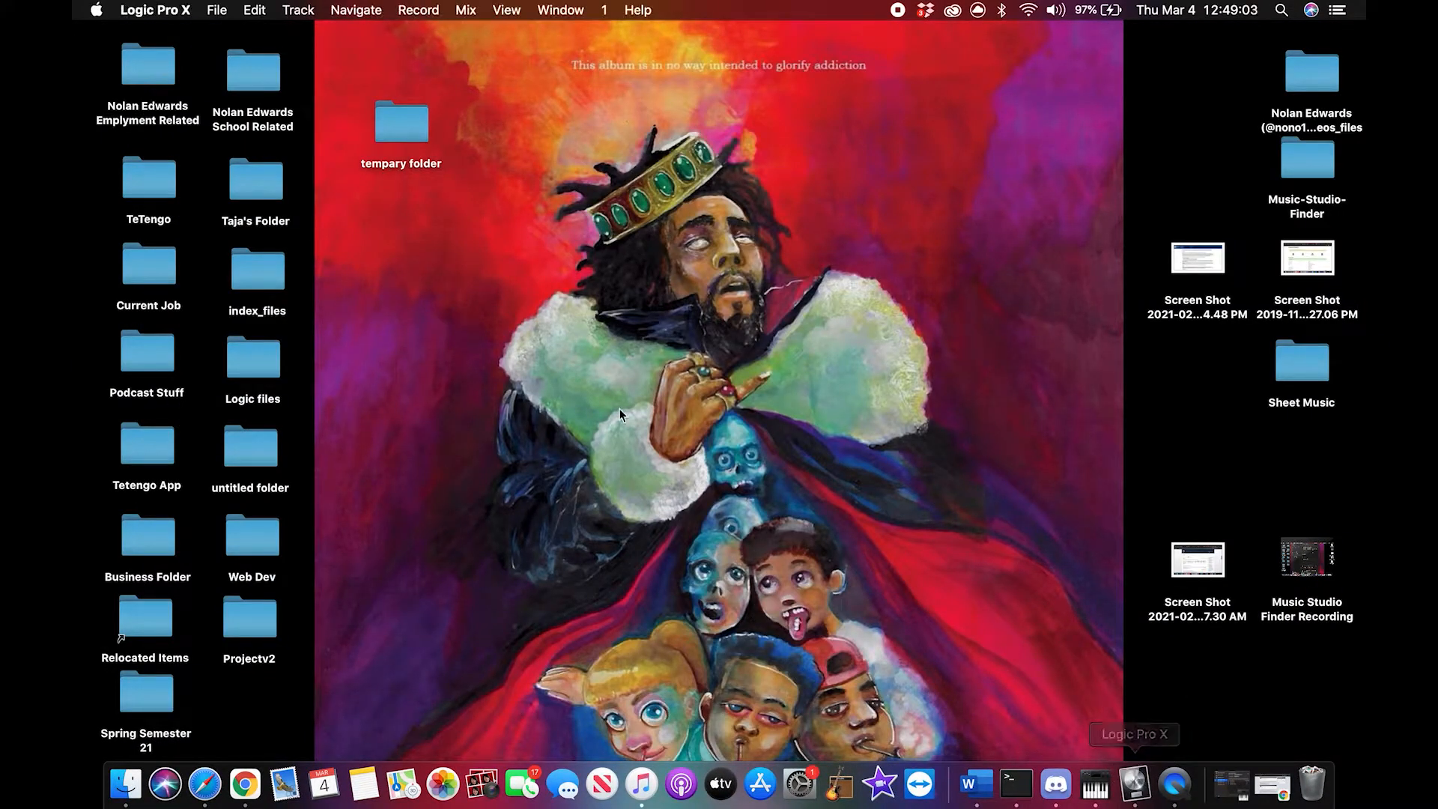
click(218, 9)
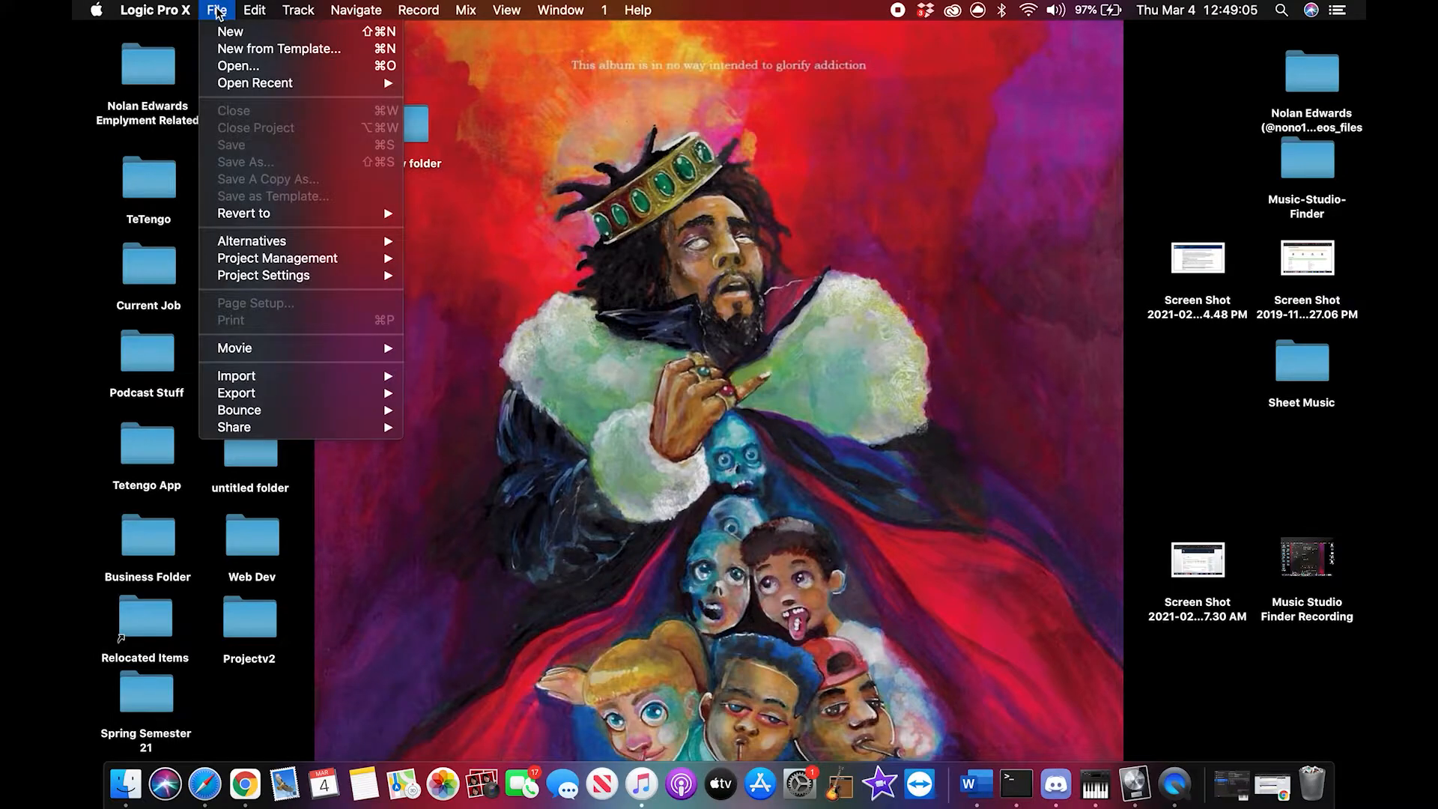
click(241, 33)
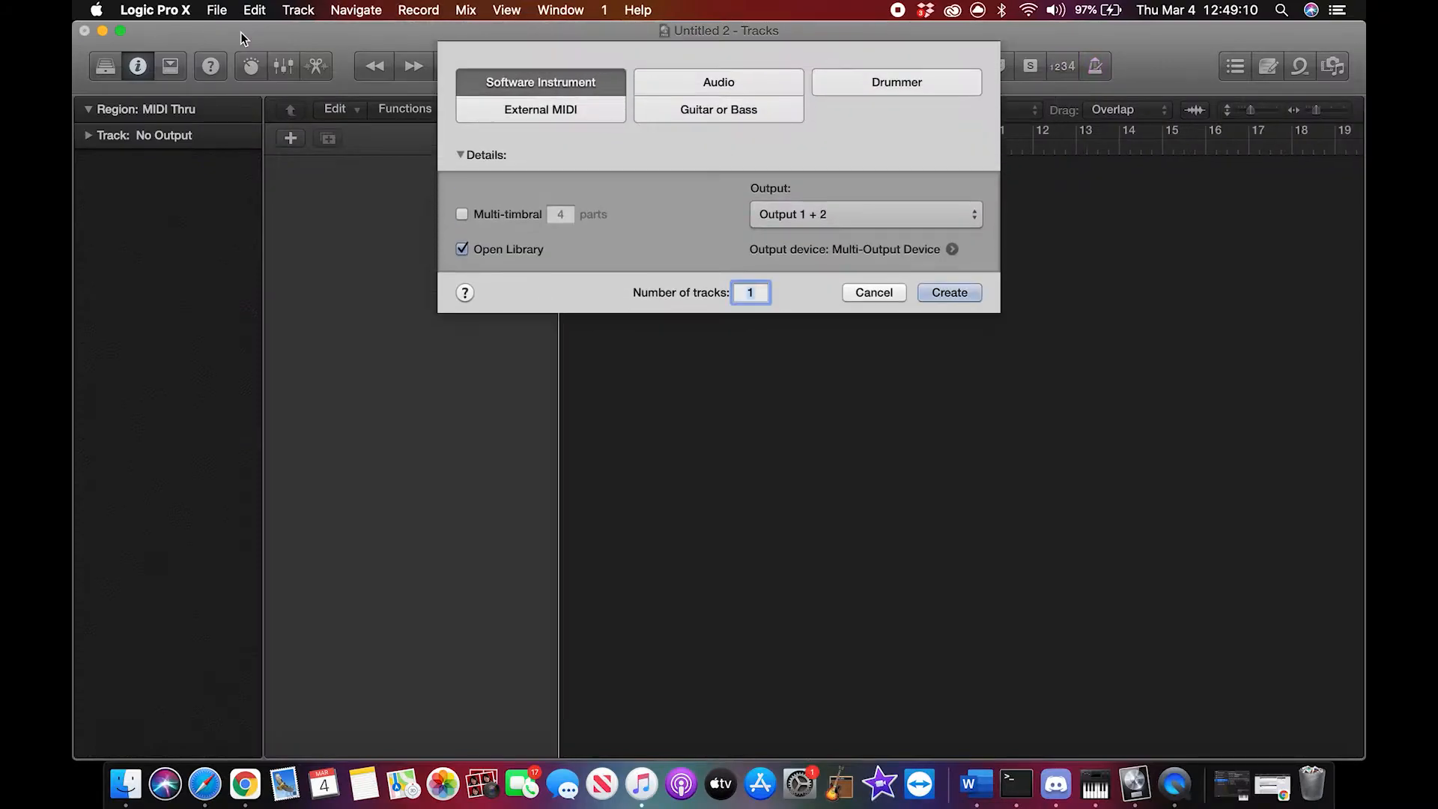
click(950, 296)
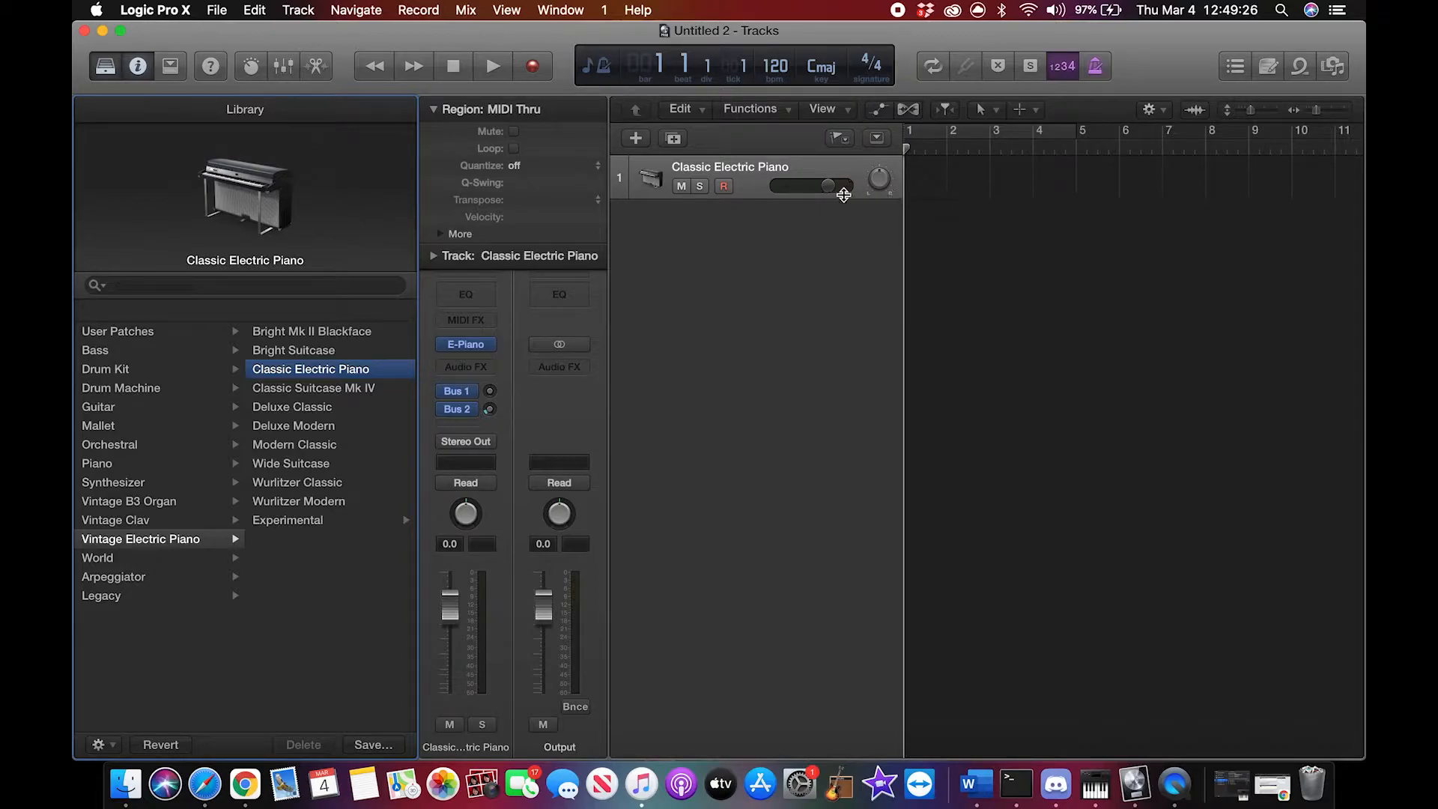
Step: Load the Trap Attack II user patch onto the first instrument track
click(1300, 66)
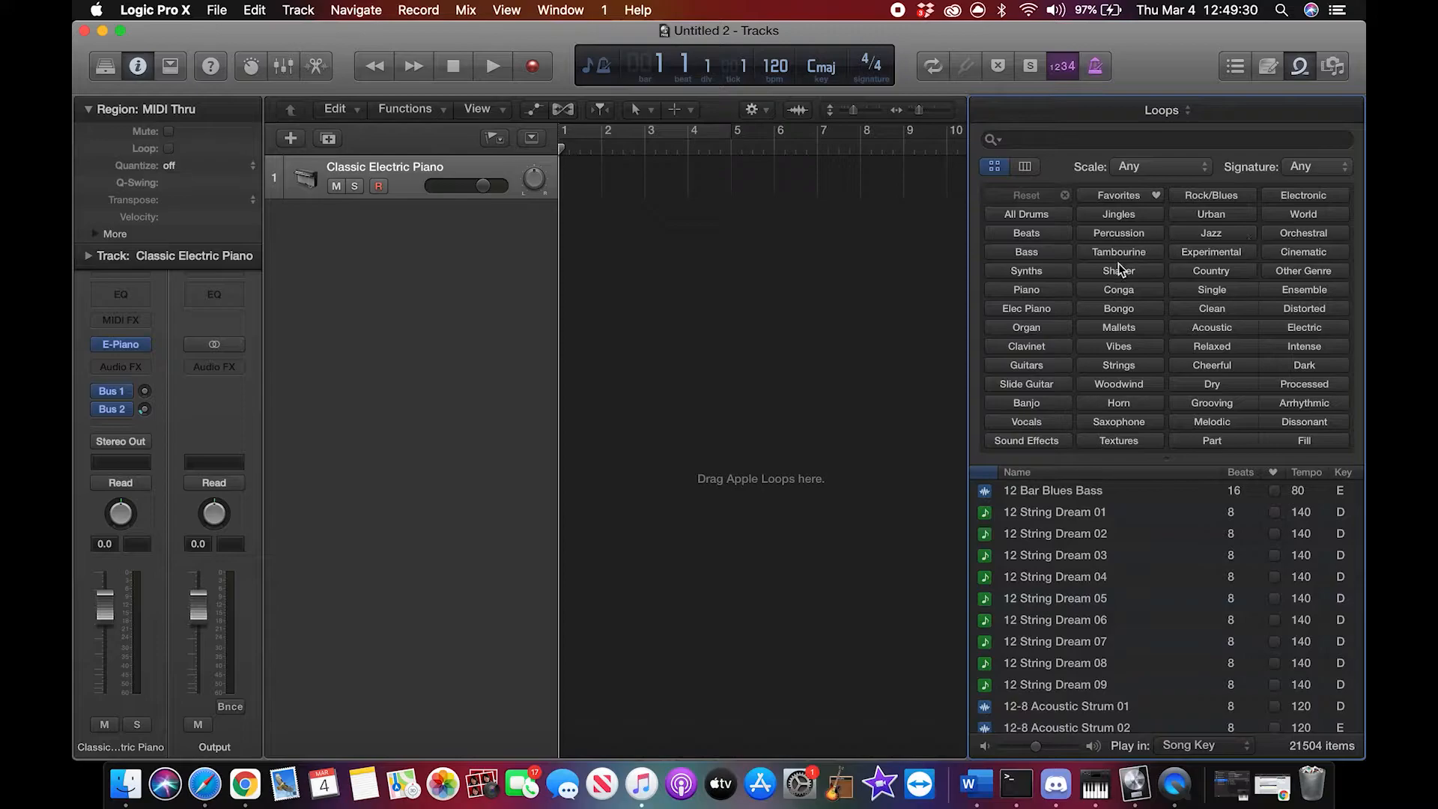
click(1301, 67)
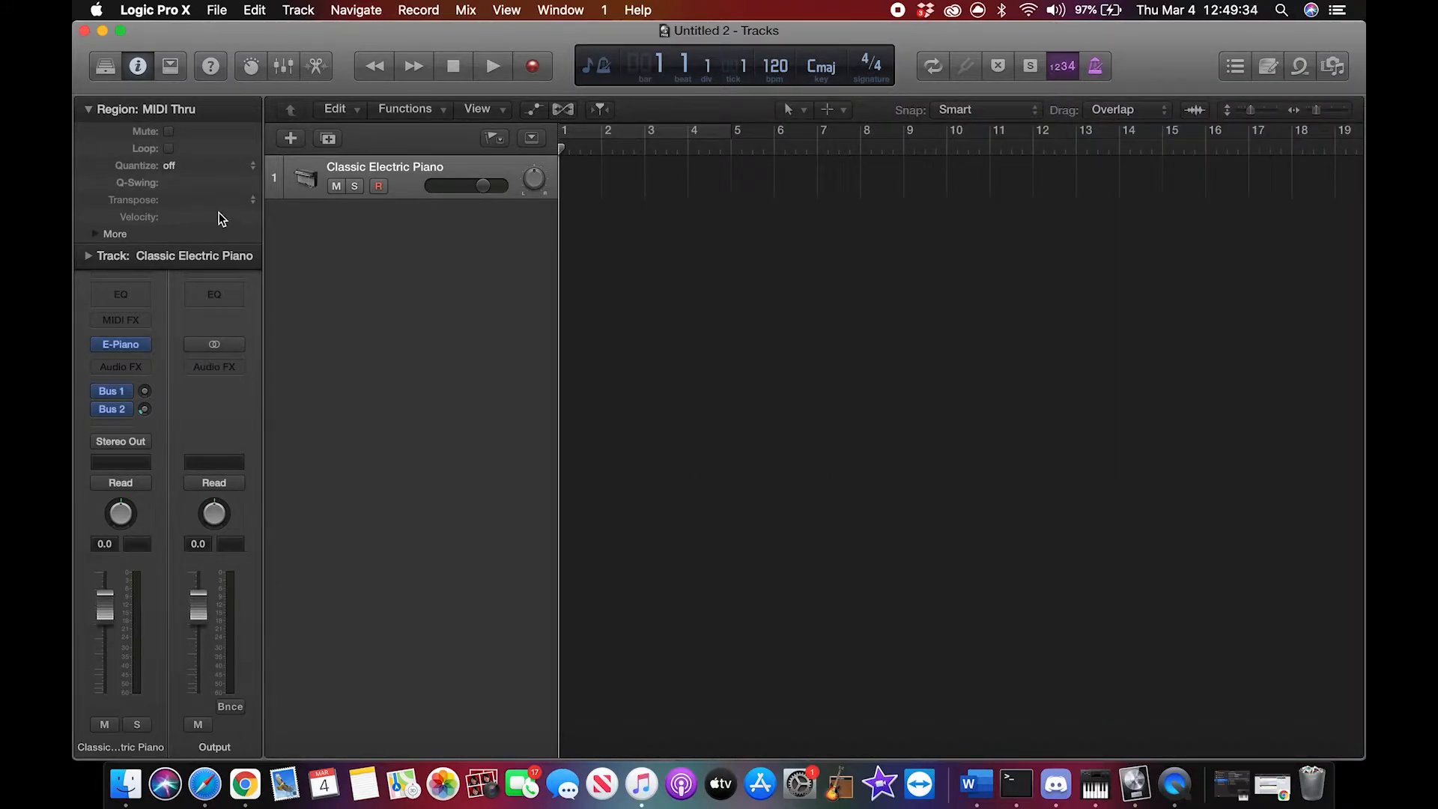
click(106, 66)
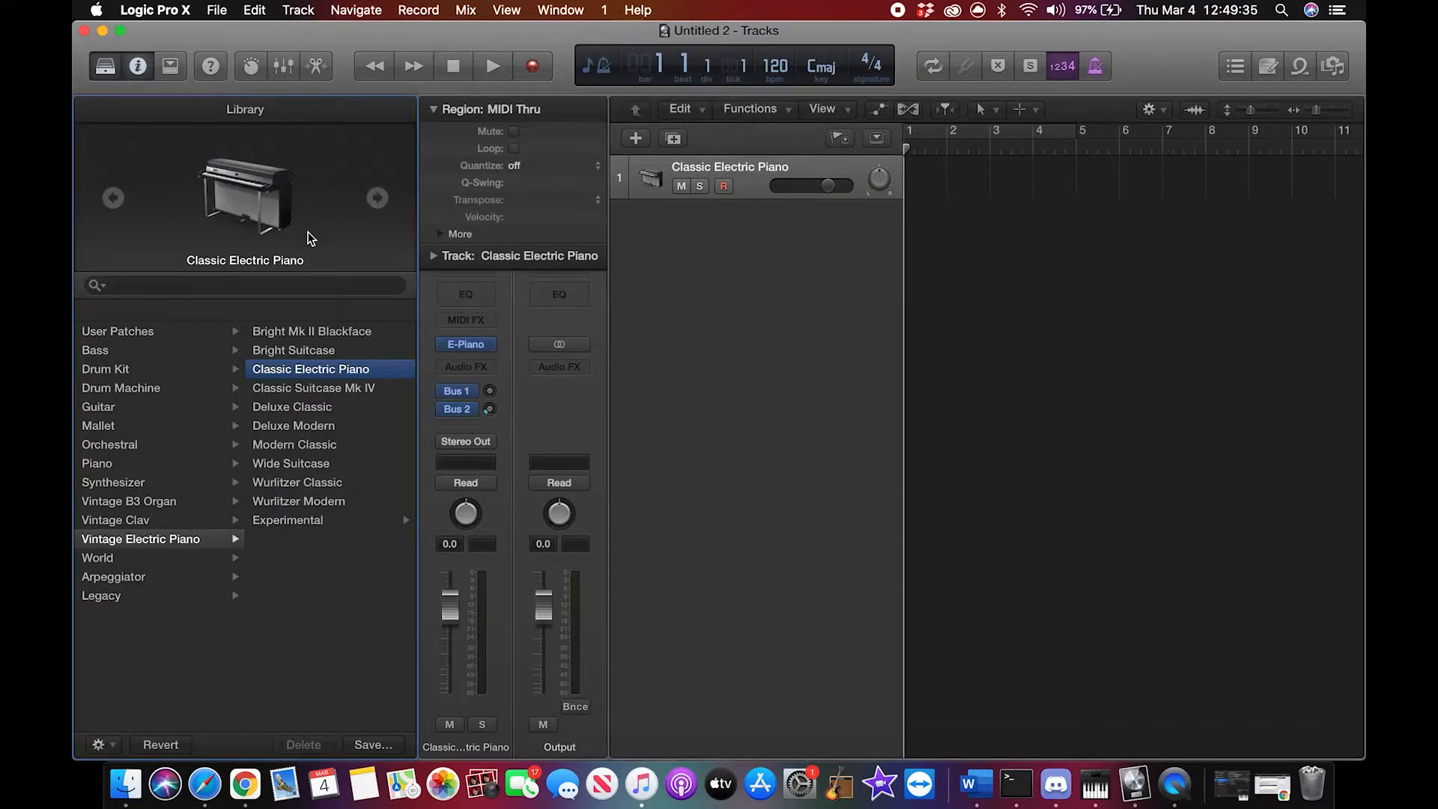
click(161, 333)
click(291, 332)
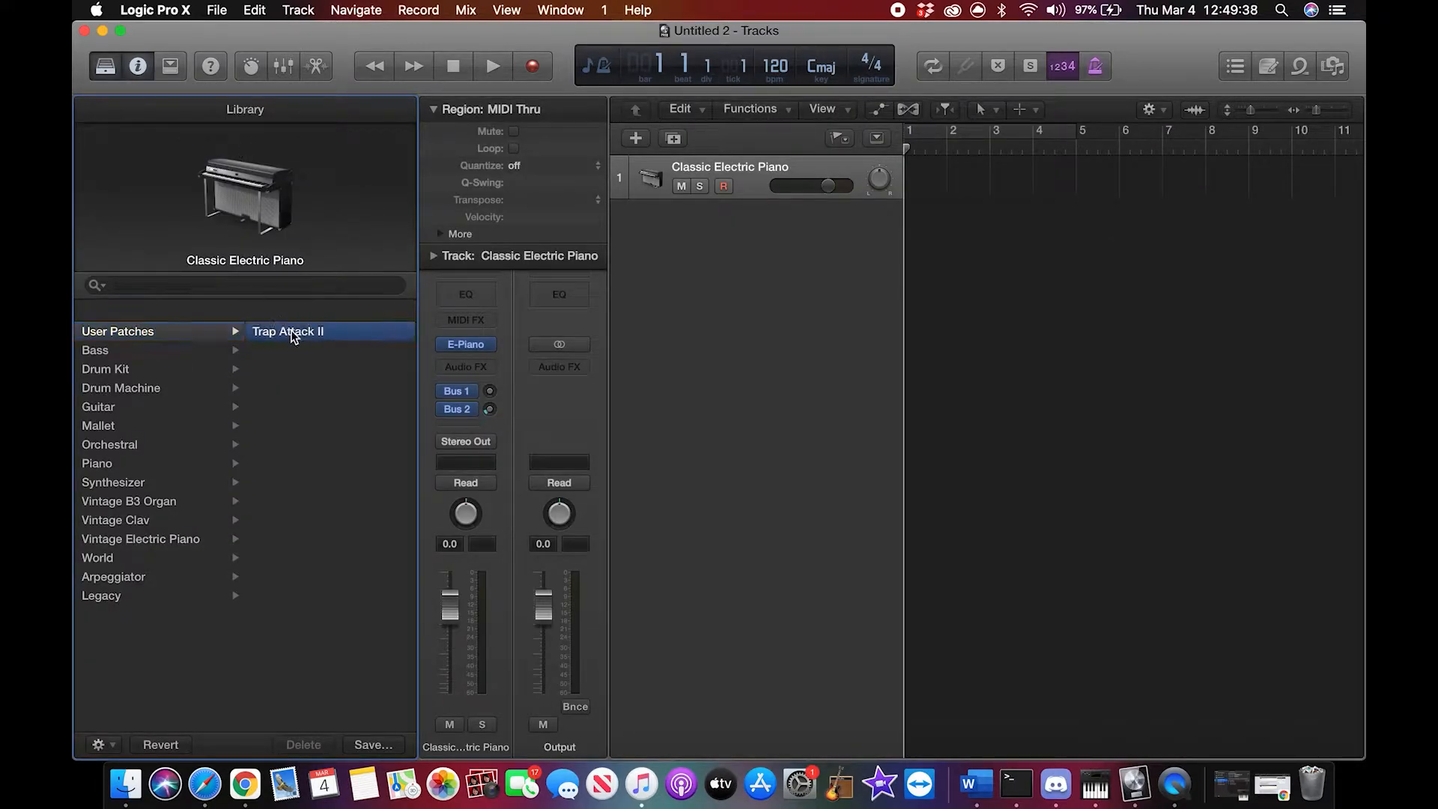
Step: Add a second software instrument track and load the Trap Attack II user patch onto it
click(635, 140)
click(964, 292)
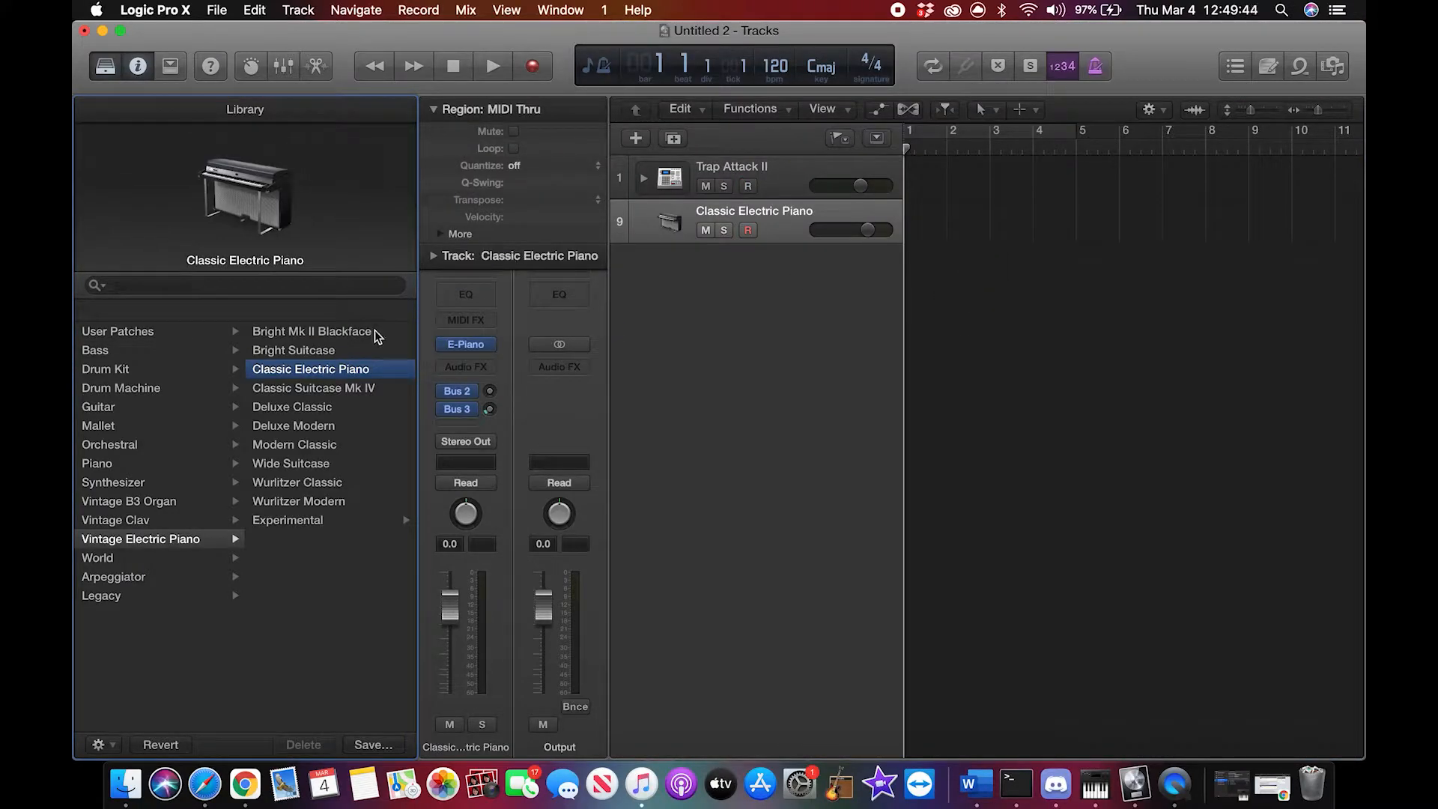
click(166, 335)
click(335, 334)
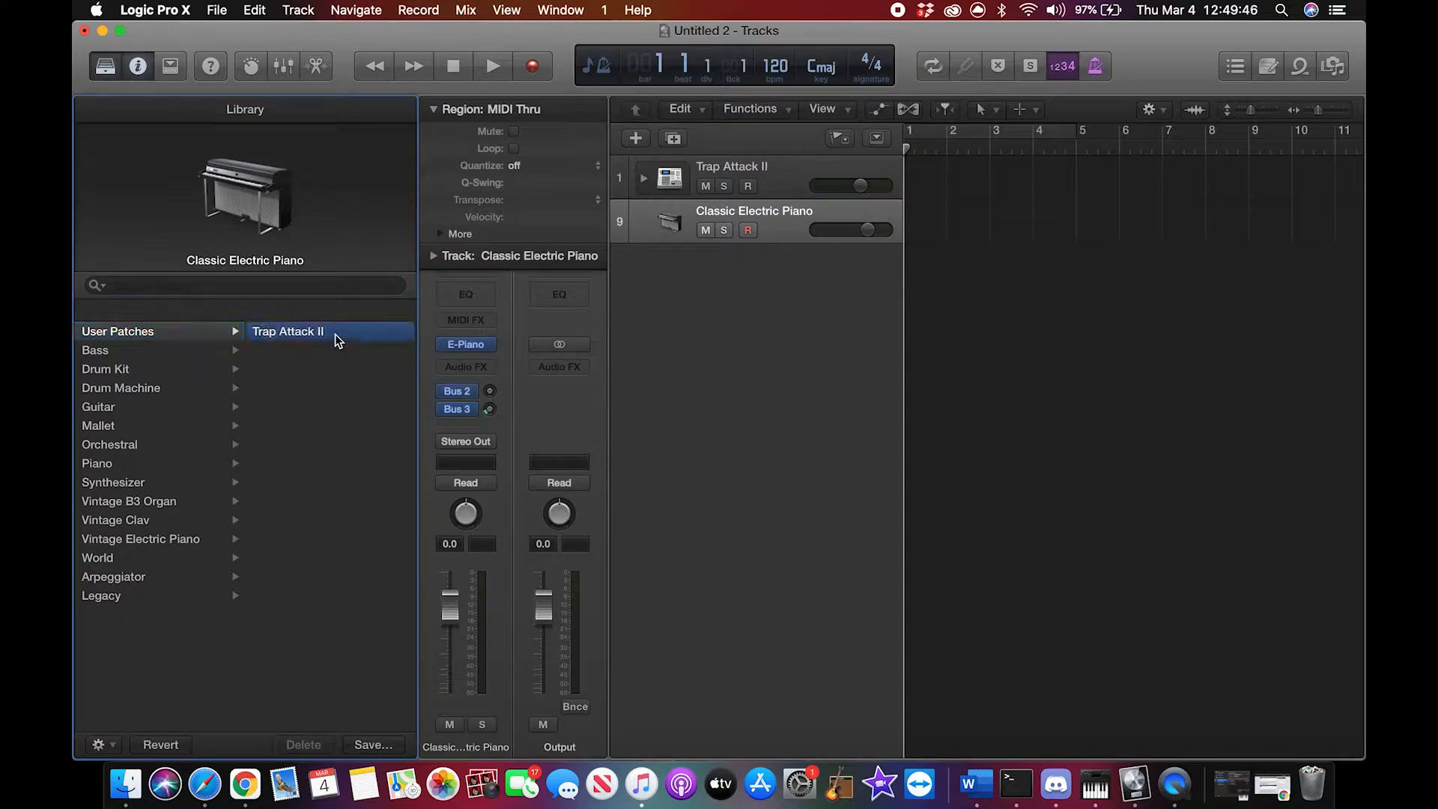
Step: Rename the first Trap Attack II track as 808 Bass
click(726, 167)
right_click(727, 167)
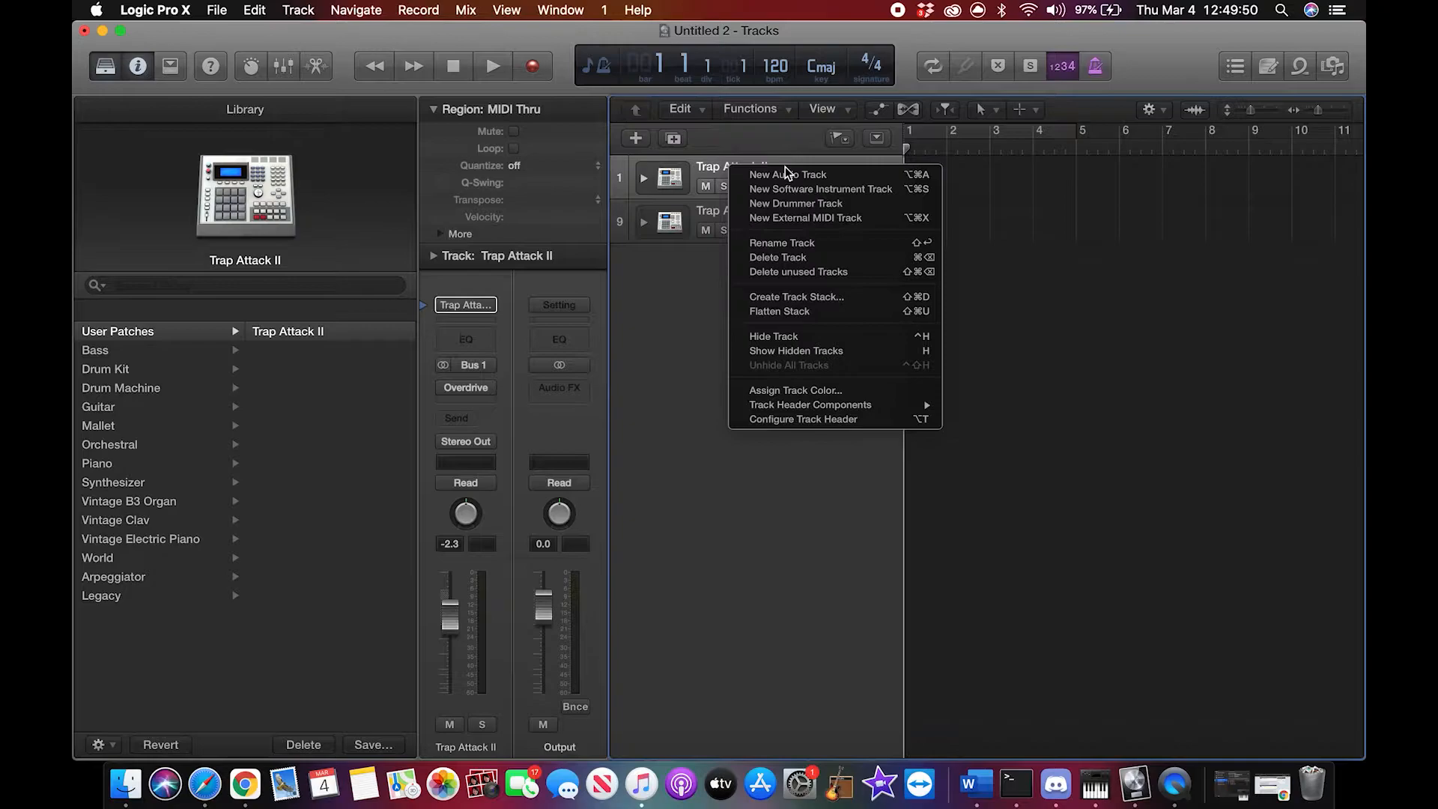
click(795, 242)
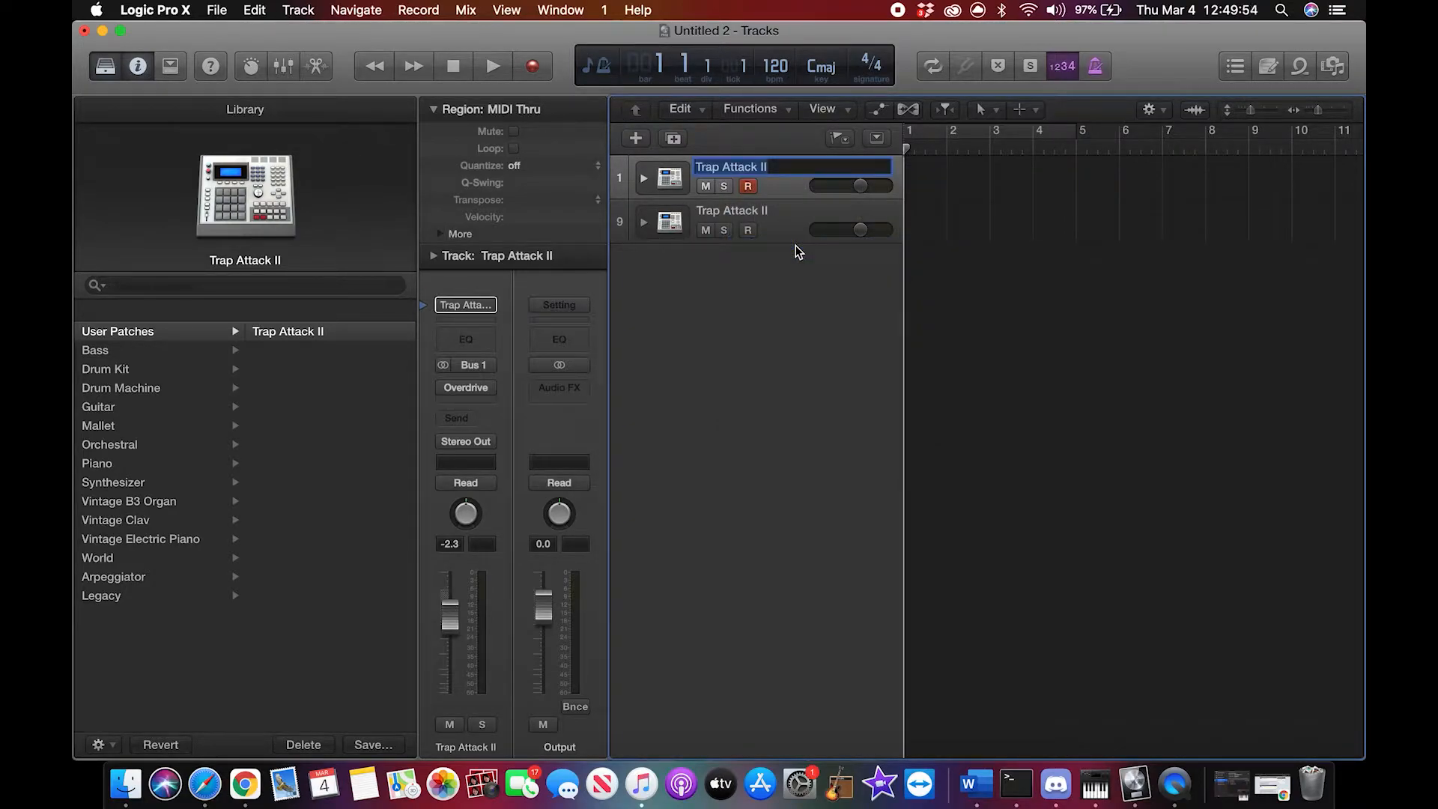
key(BackSpace)
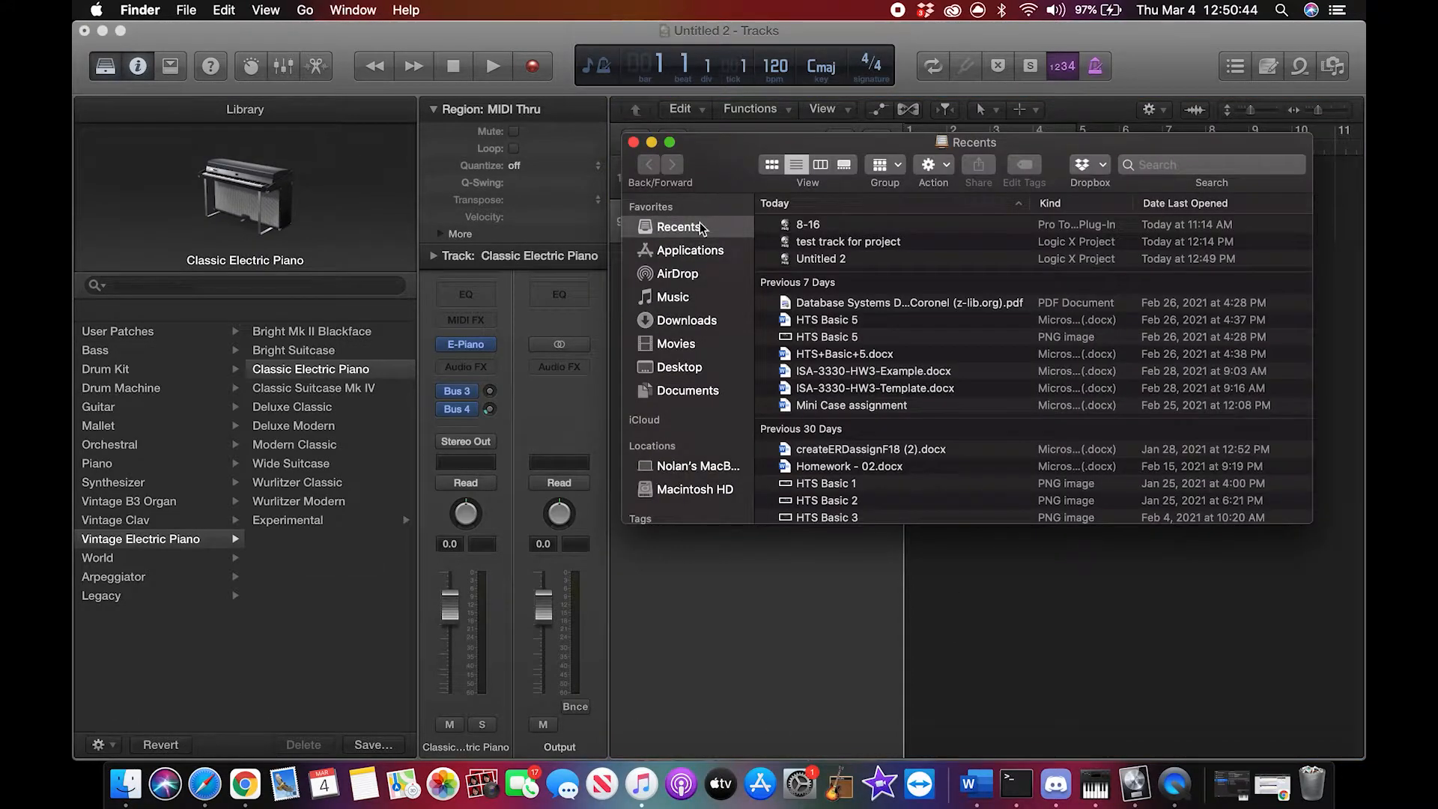
Step: Import melody1.wav from the Downloads folder in Finder as a new audio track starting at bar 1
click(683, 320)
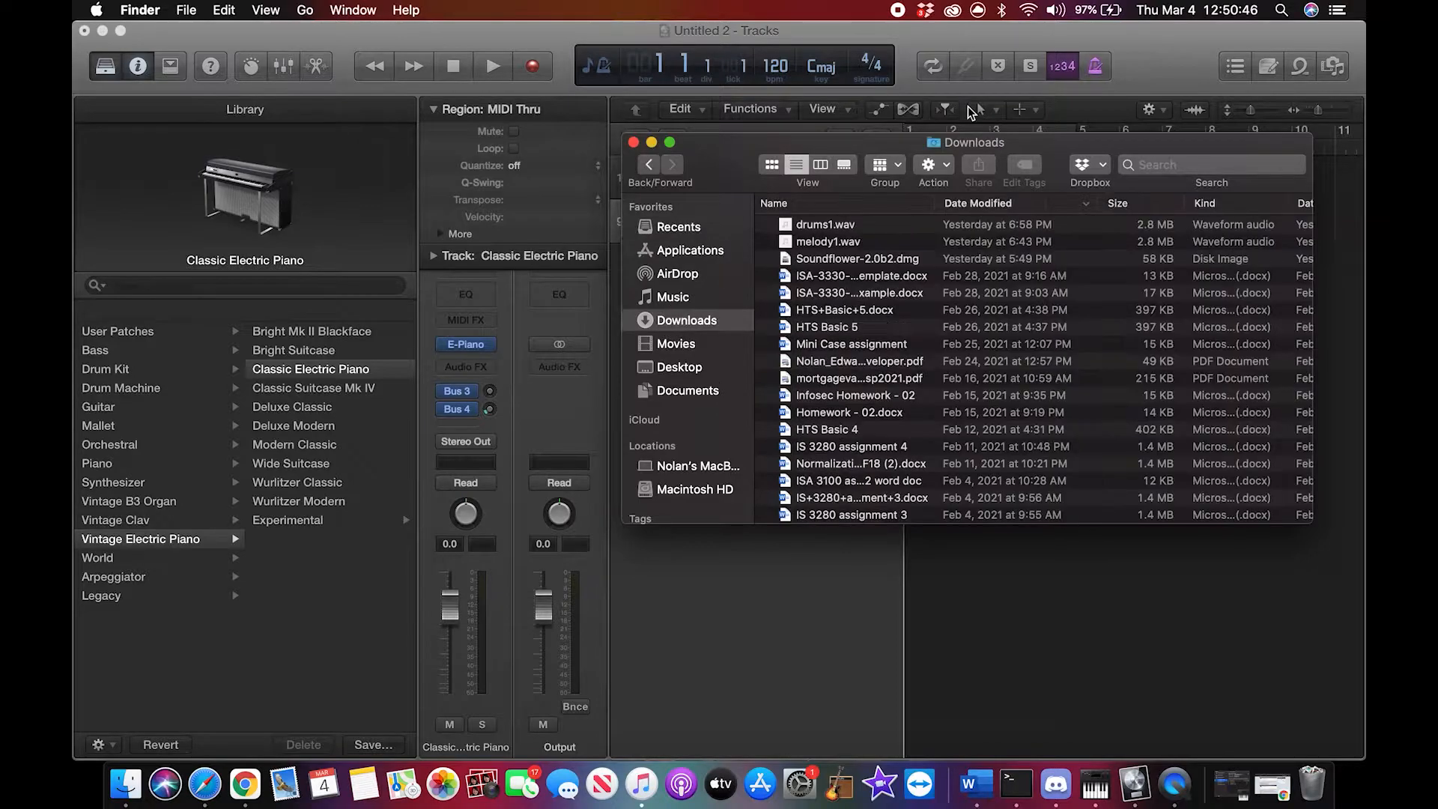
drag(1056, 181, 1033, 395)
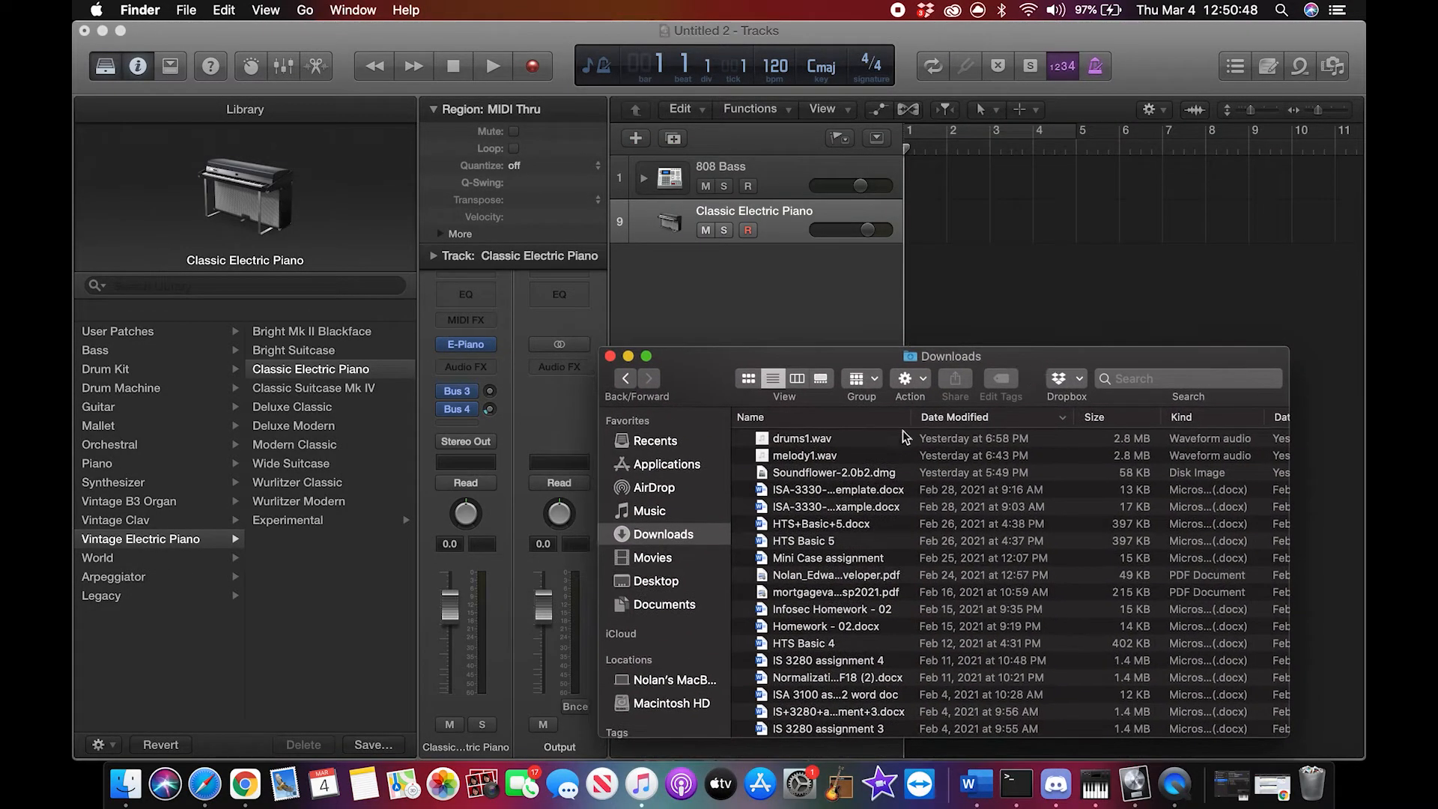
click(876, 443)
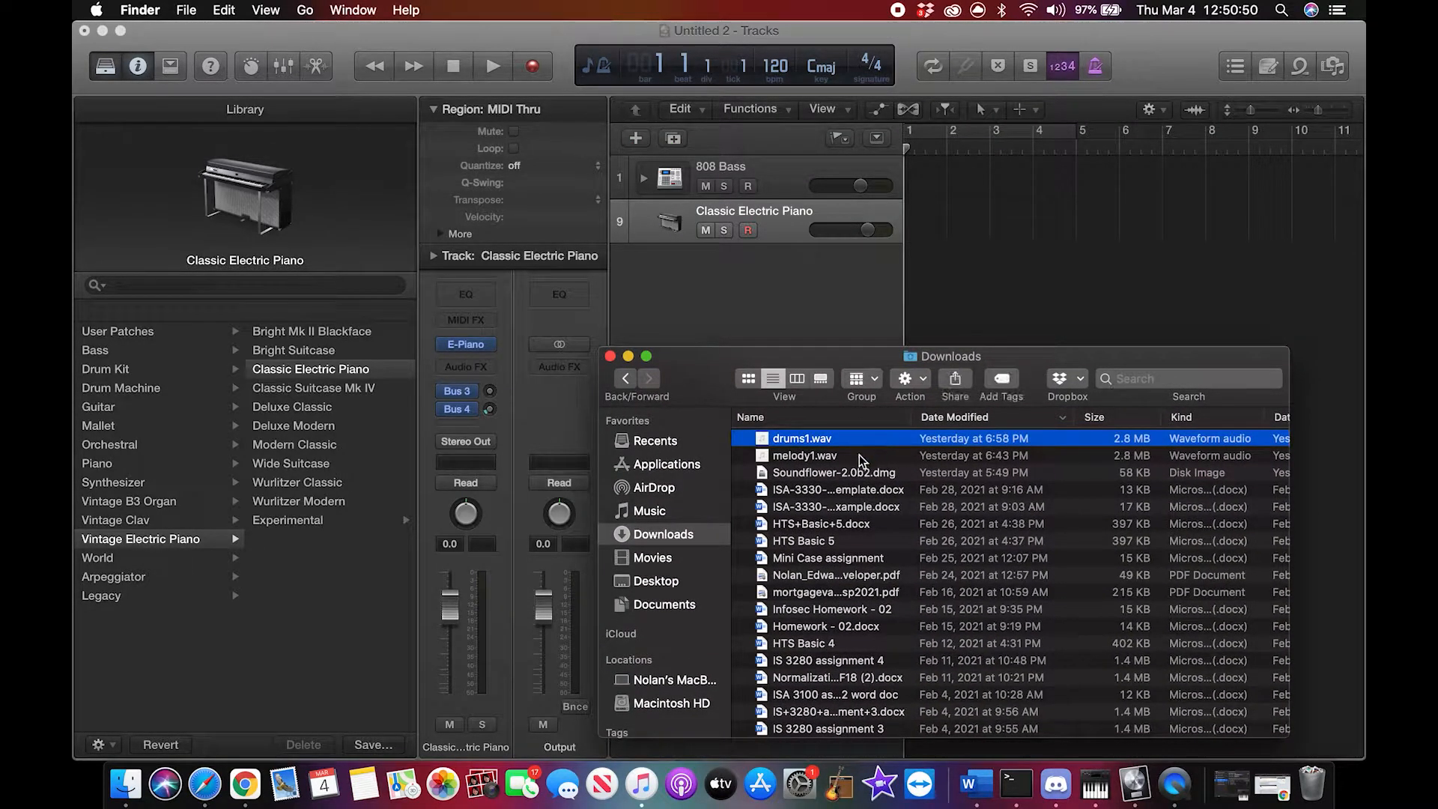
shift+click(863, 457)
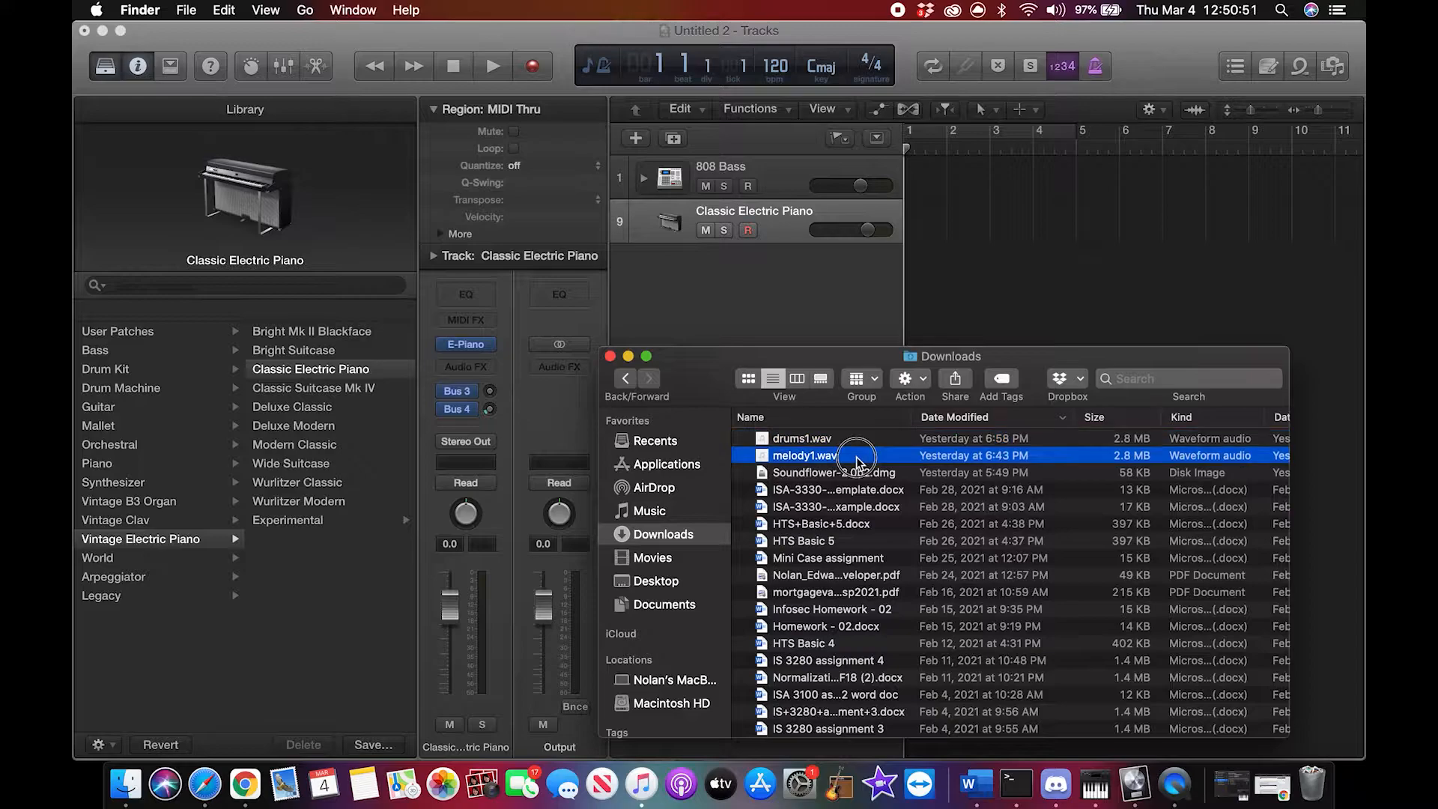
super+click(903, 439)
drag(869, 458, 936, 285)
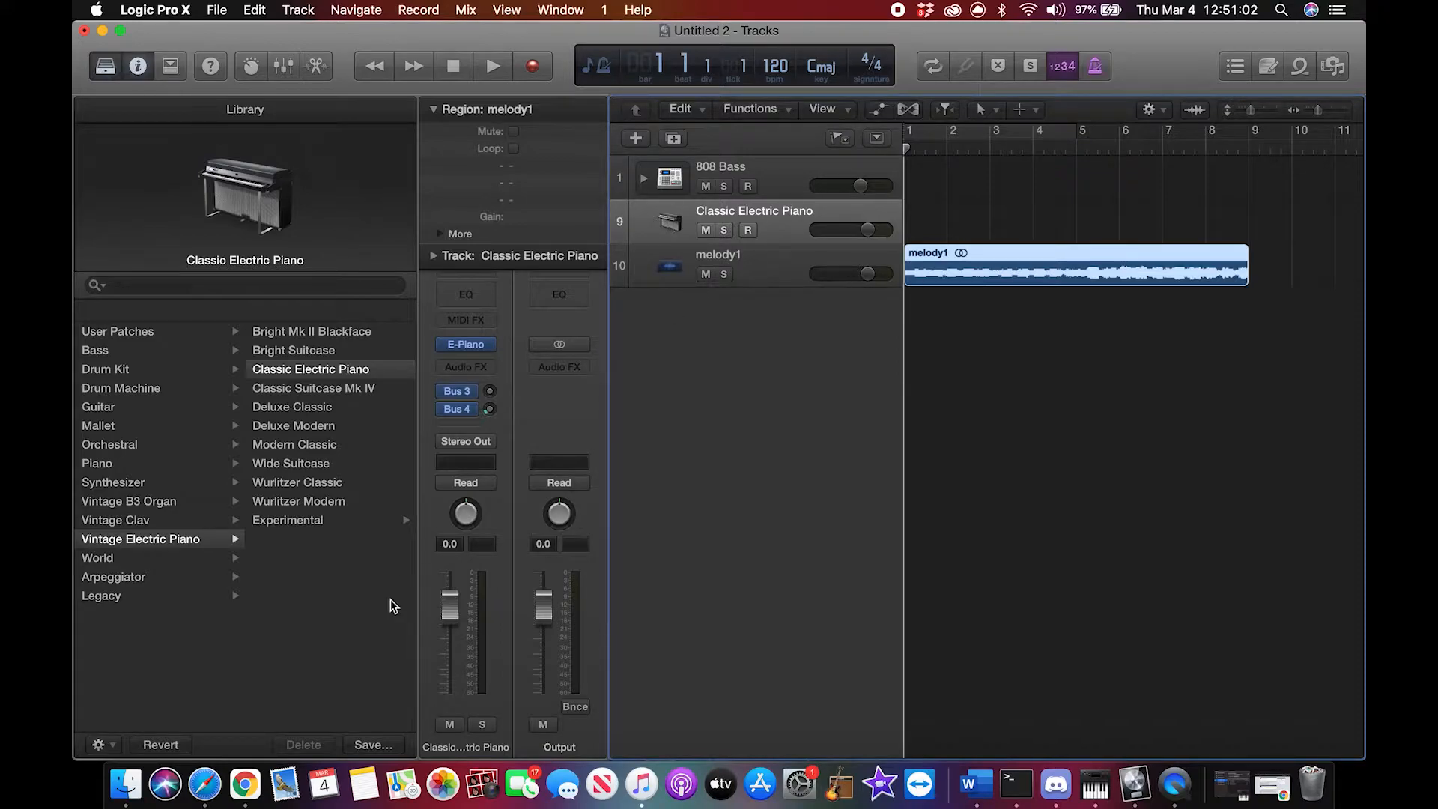
click(1068, 487)
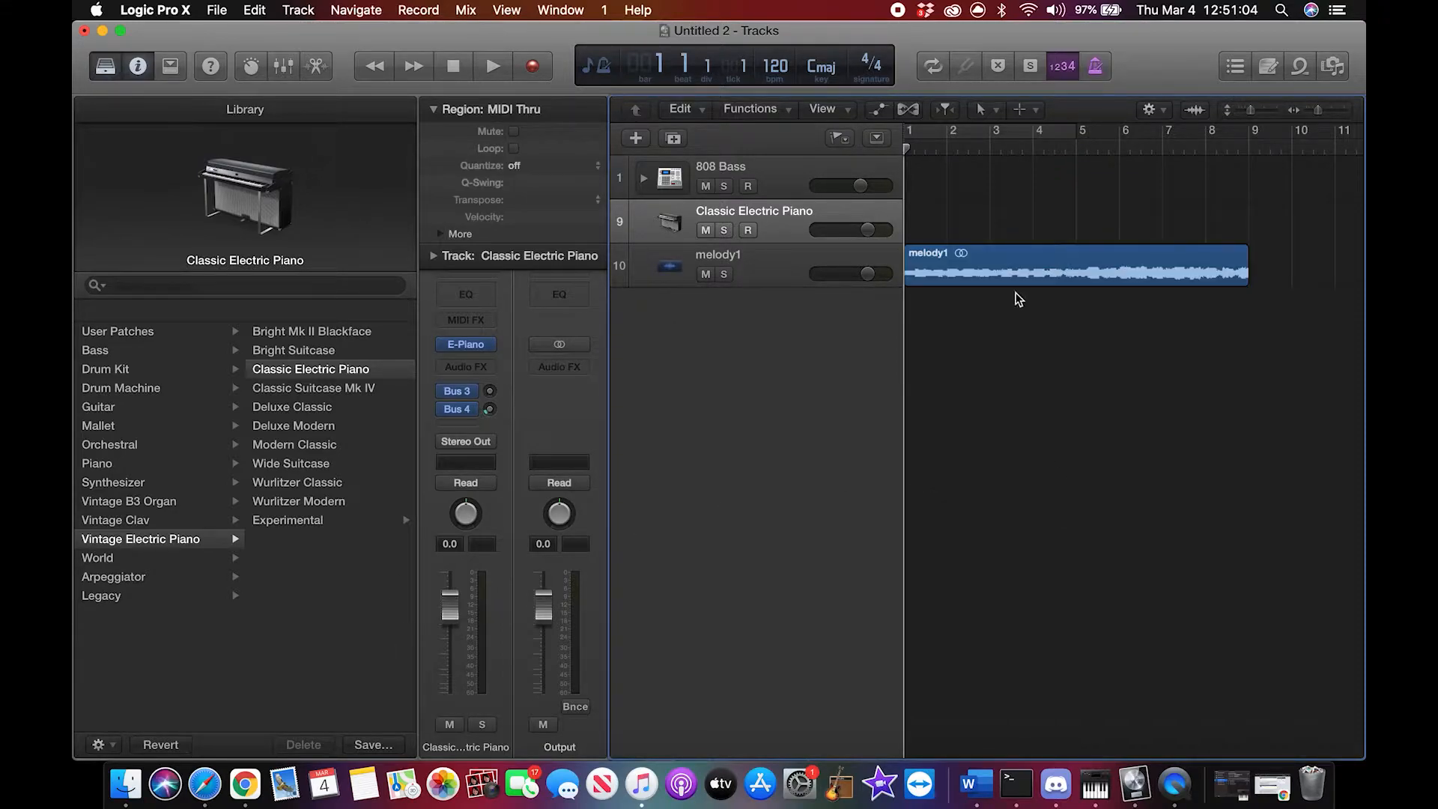
Step: Play the melody1 region through to its end, stop playback, and return the playhead to bar 1
click(492, 69)
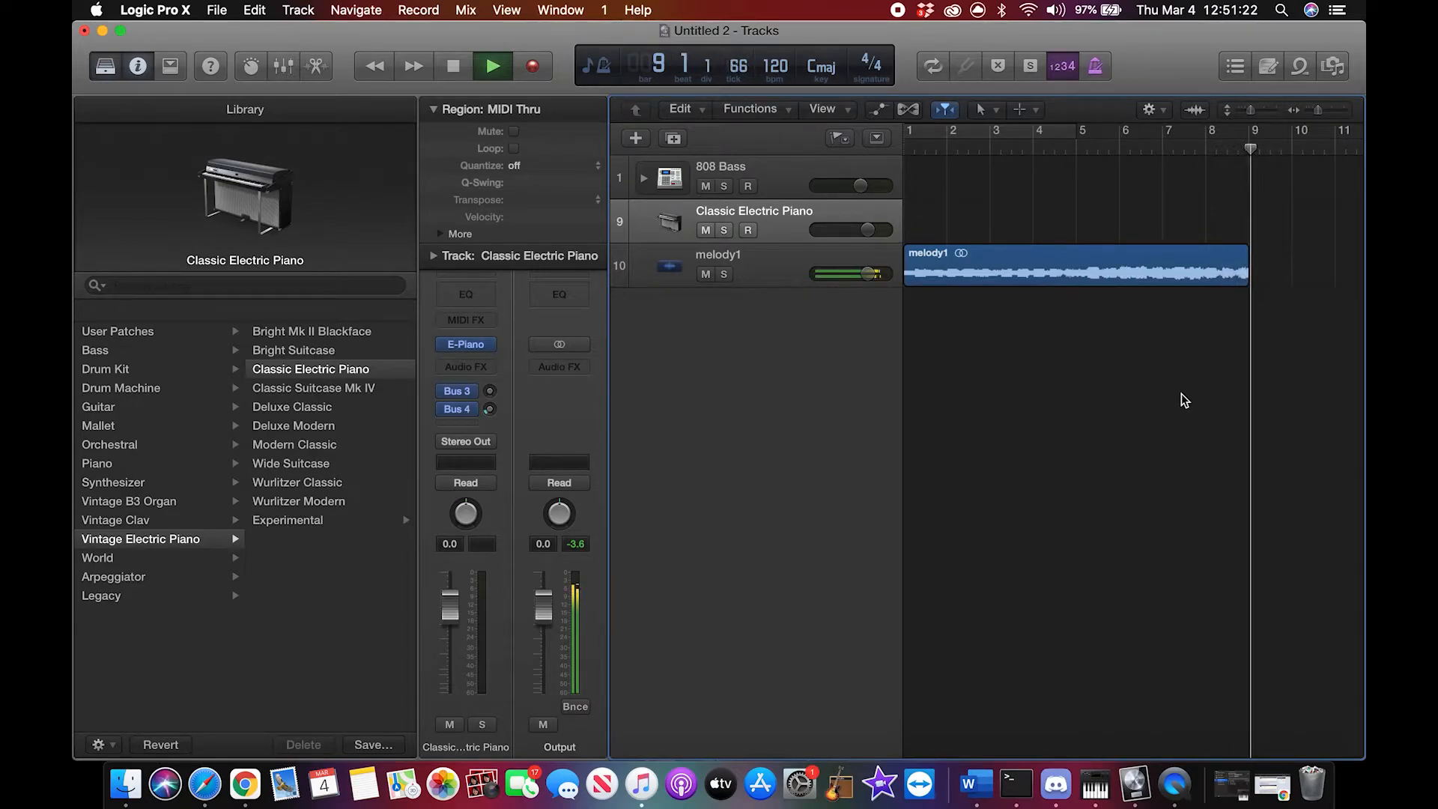
key(space)
drag(1259, 150, 902, 167)
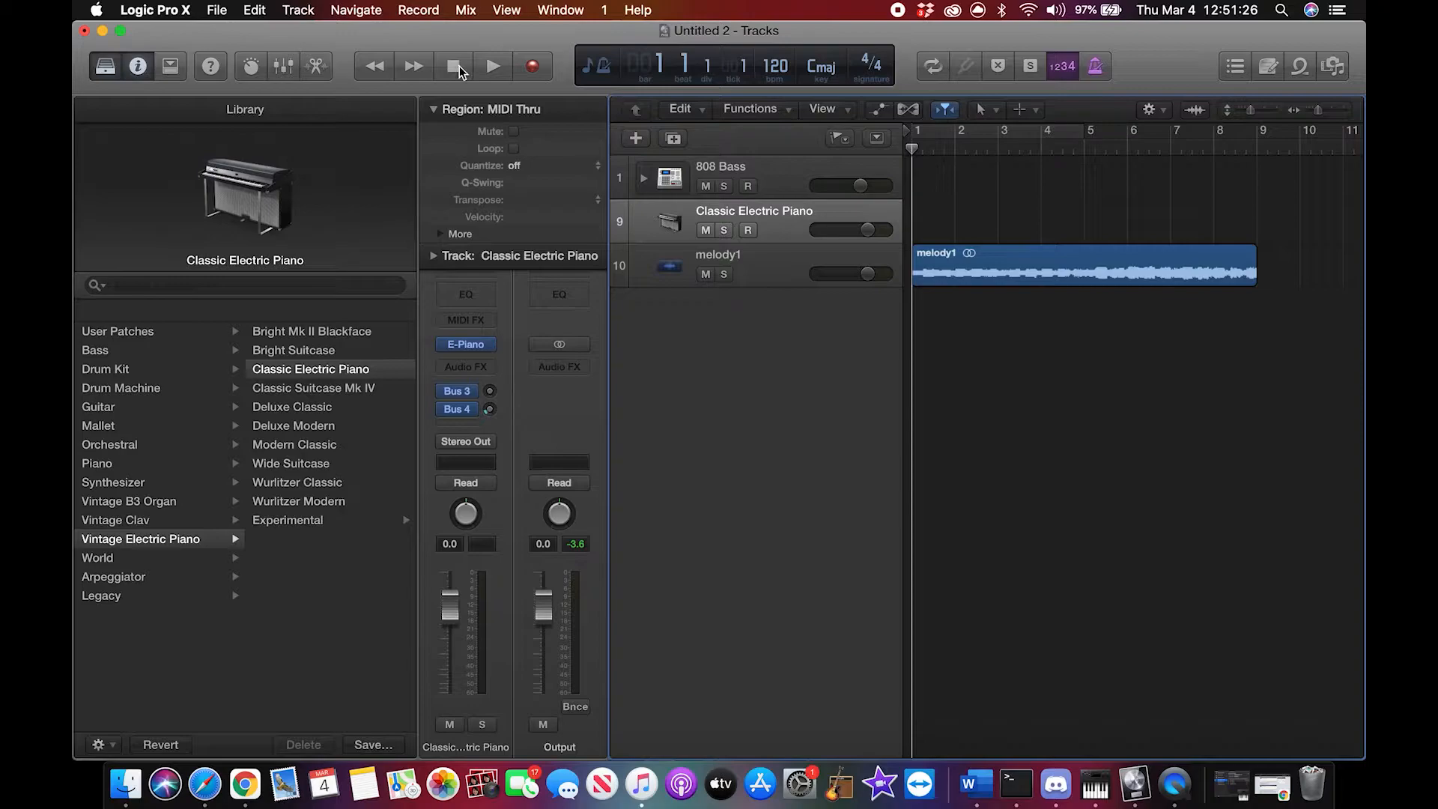
Step: Move the melody1 track to the top of the track list and shorten its region to end at bar 5
drag(768, 281, 780, 169)
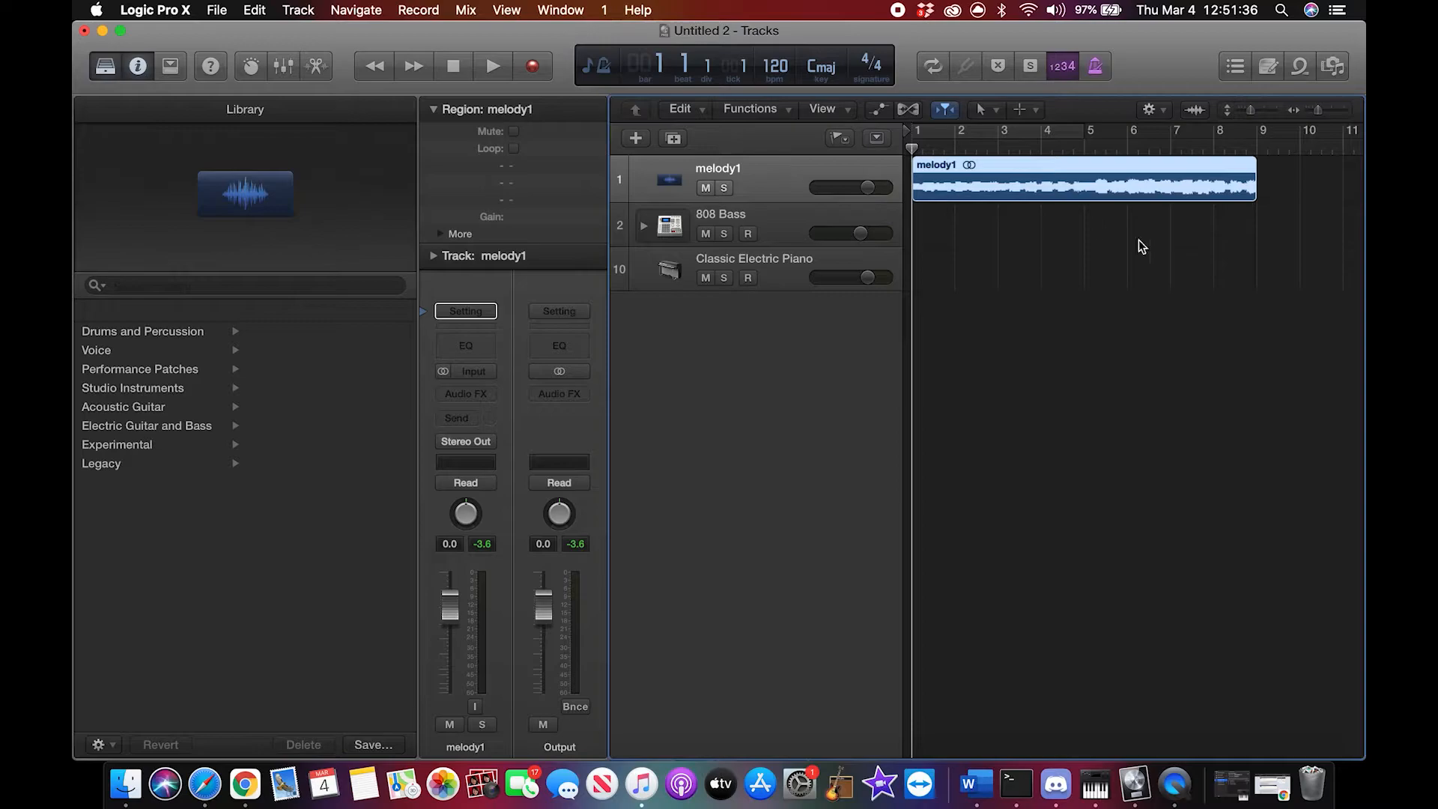
click(1161, 341)
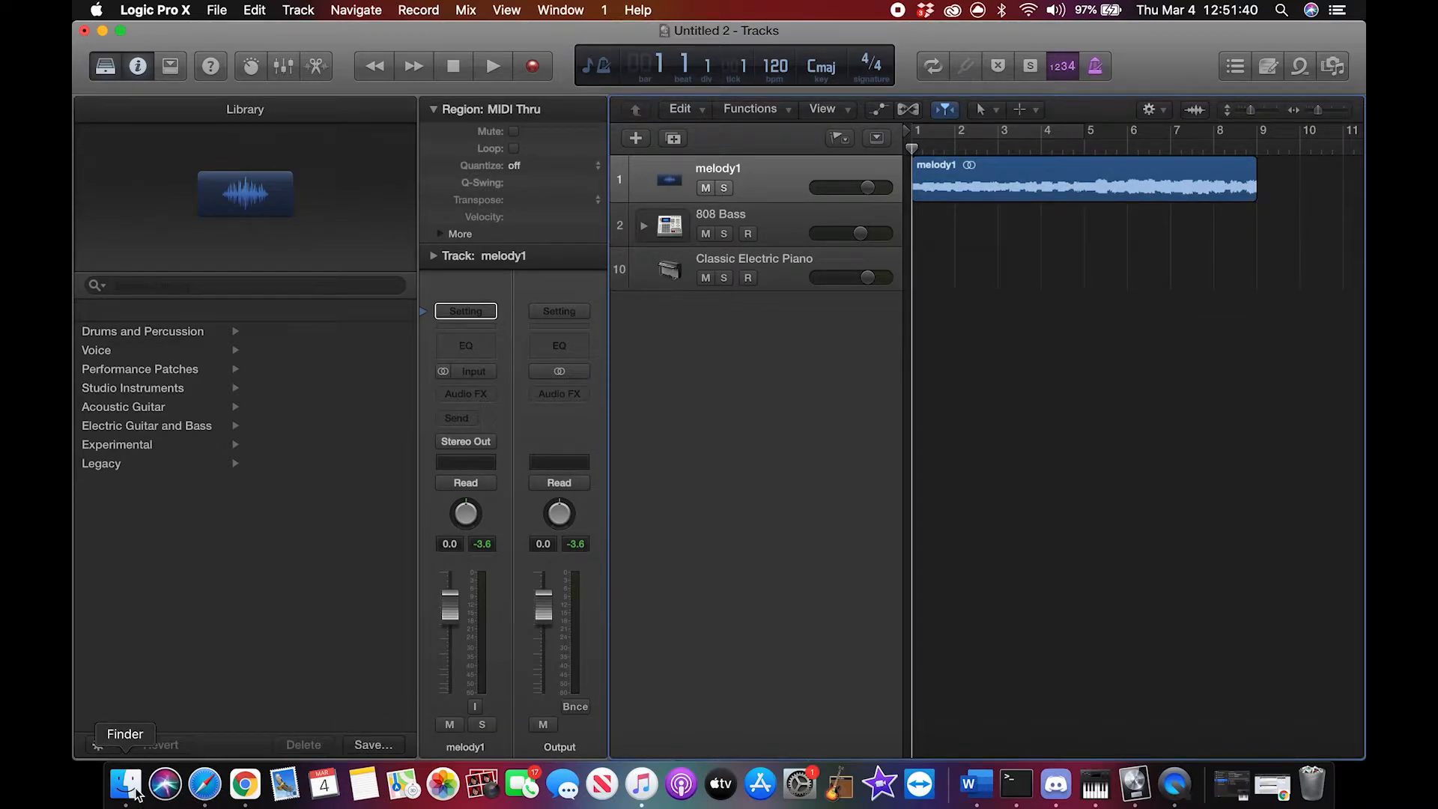
click(1255, 185)
drag(1254, 185, 1087, 200)
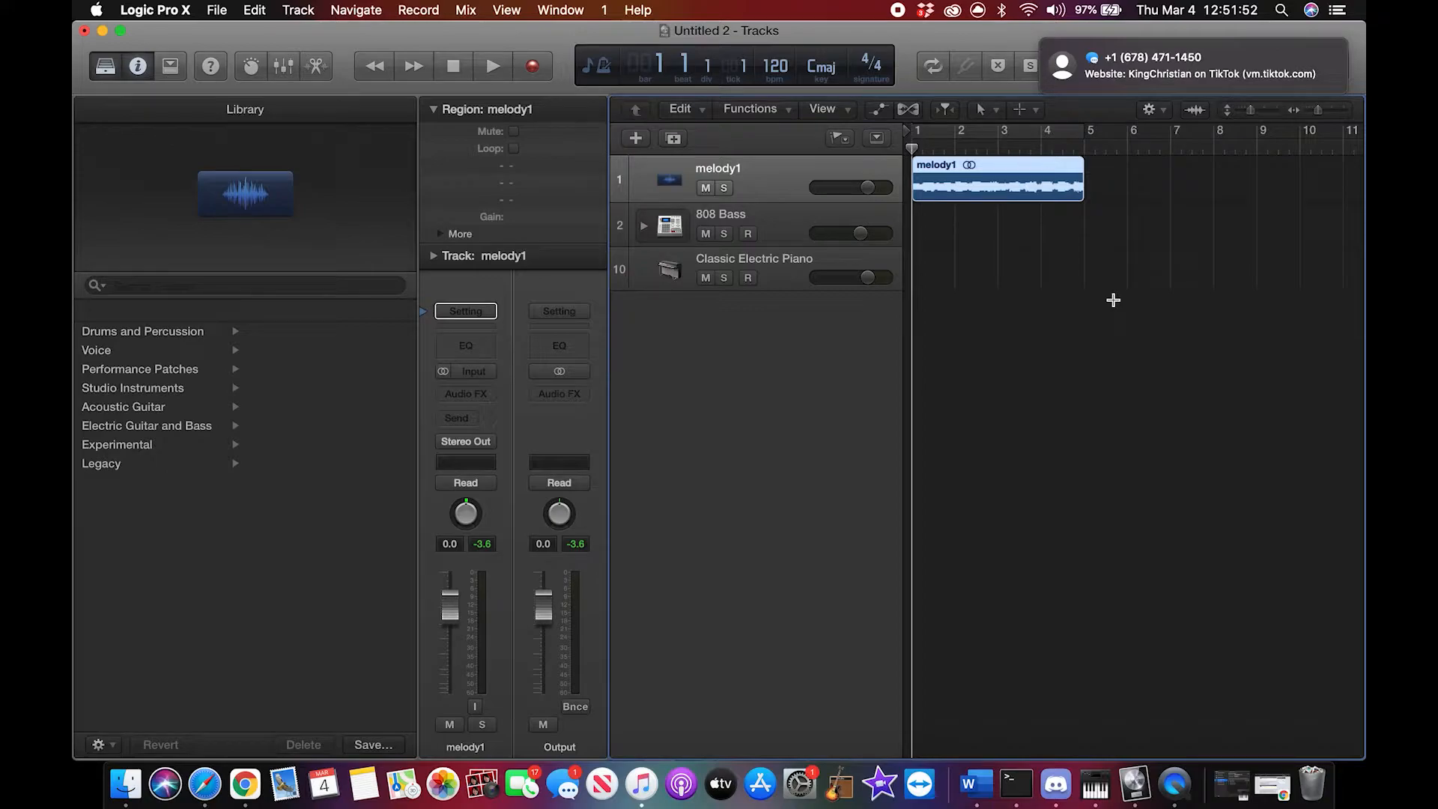
Step: Paste a copy of the melody1 region at bar 5 on the same track
click(1089, 154)
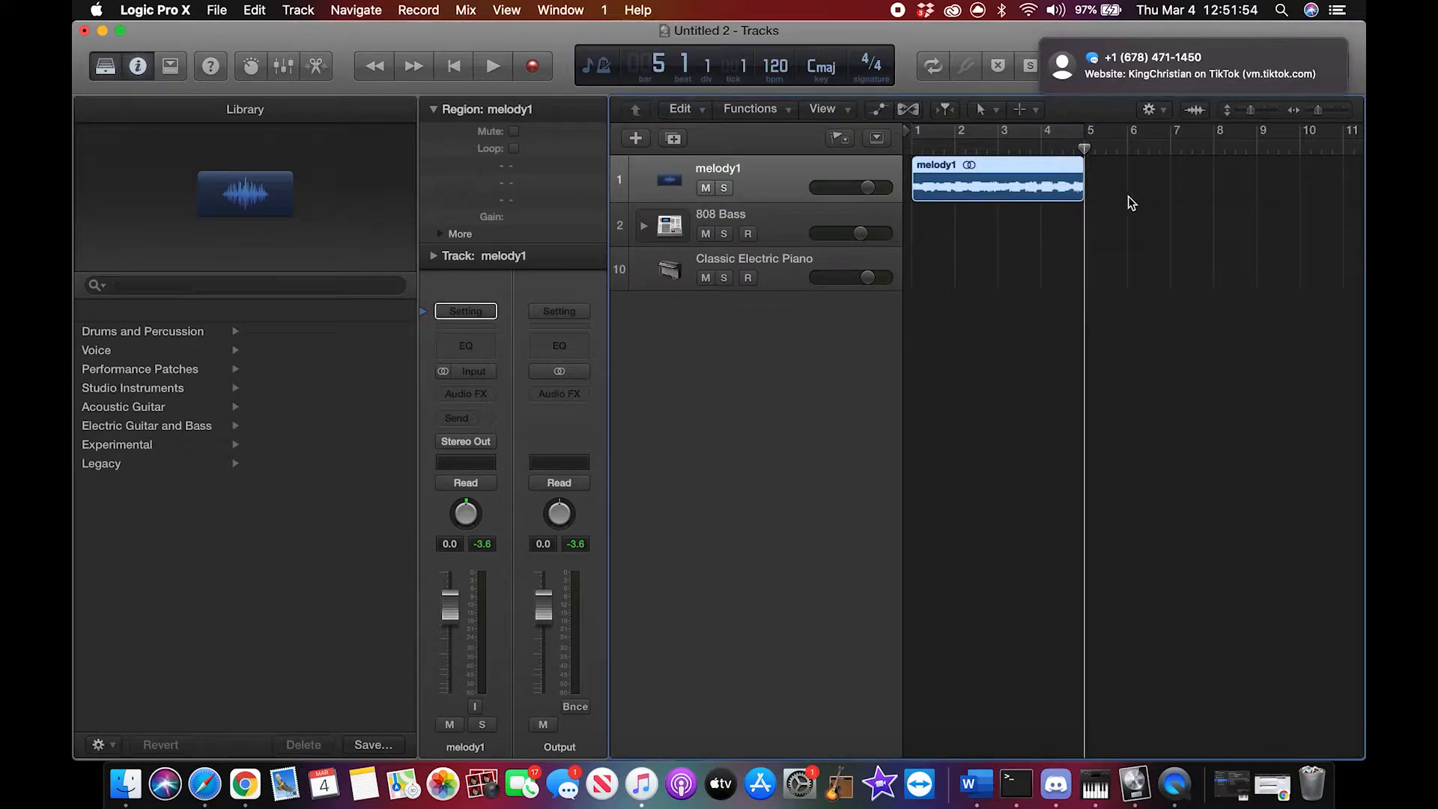
key(super+v)
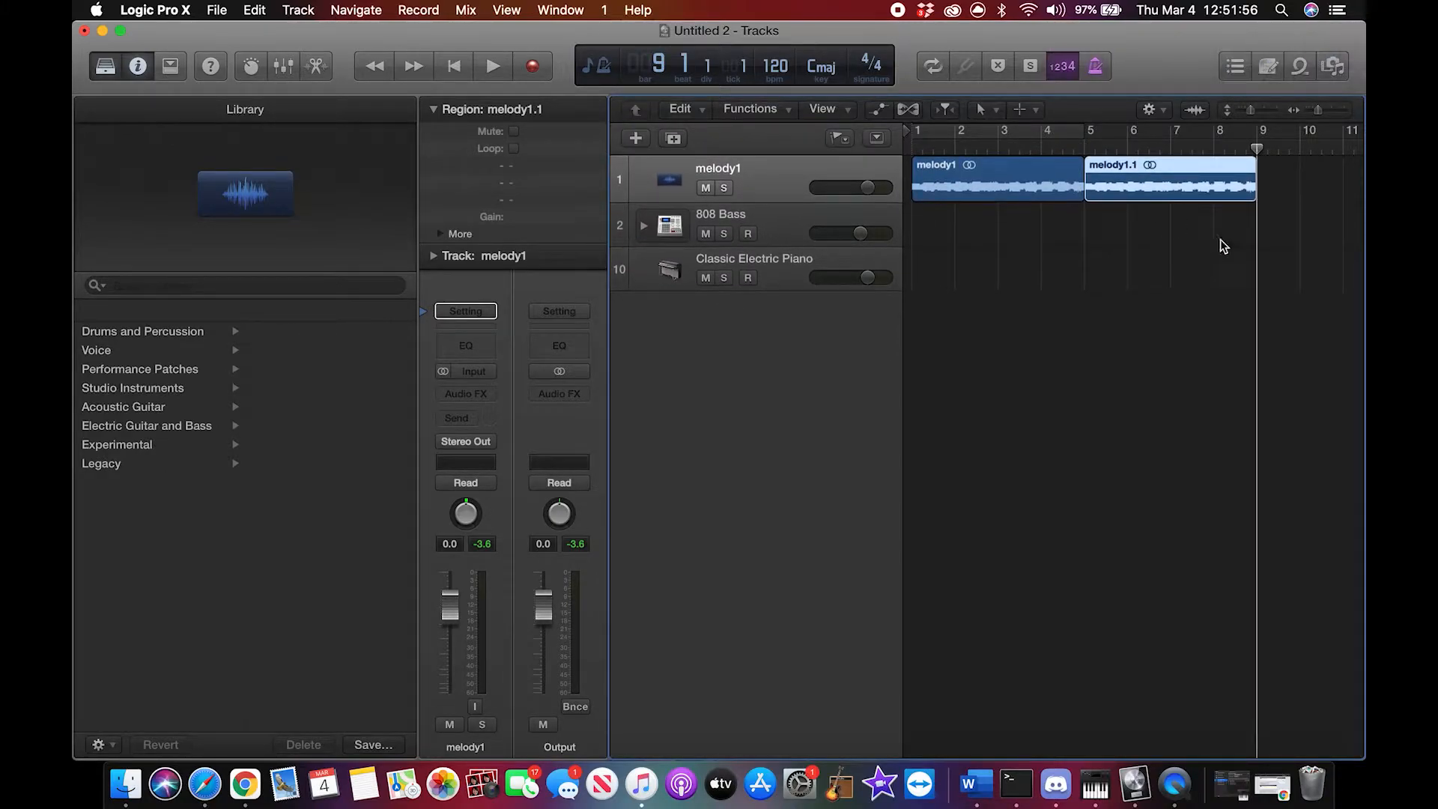
drag(1262, 165, 1226, 185)
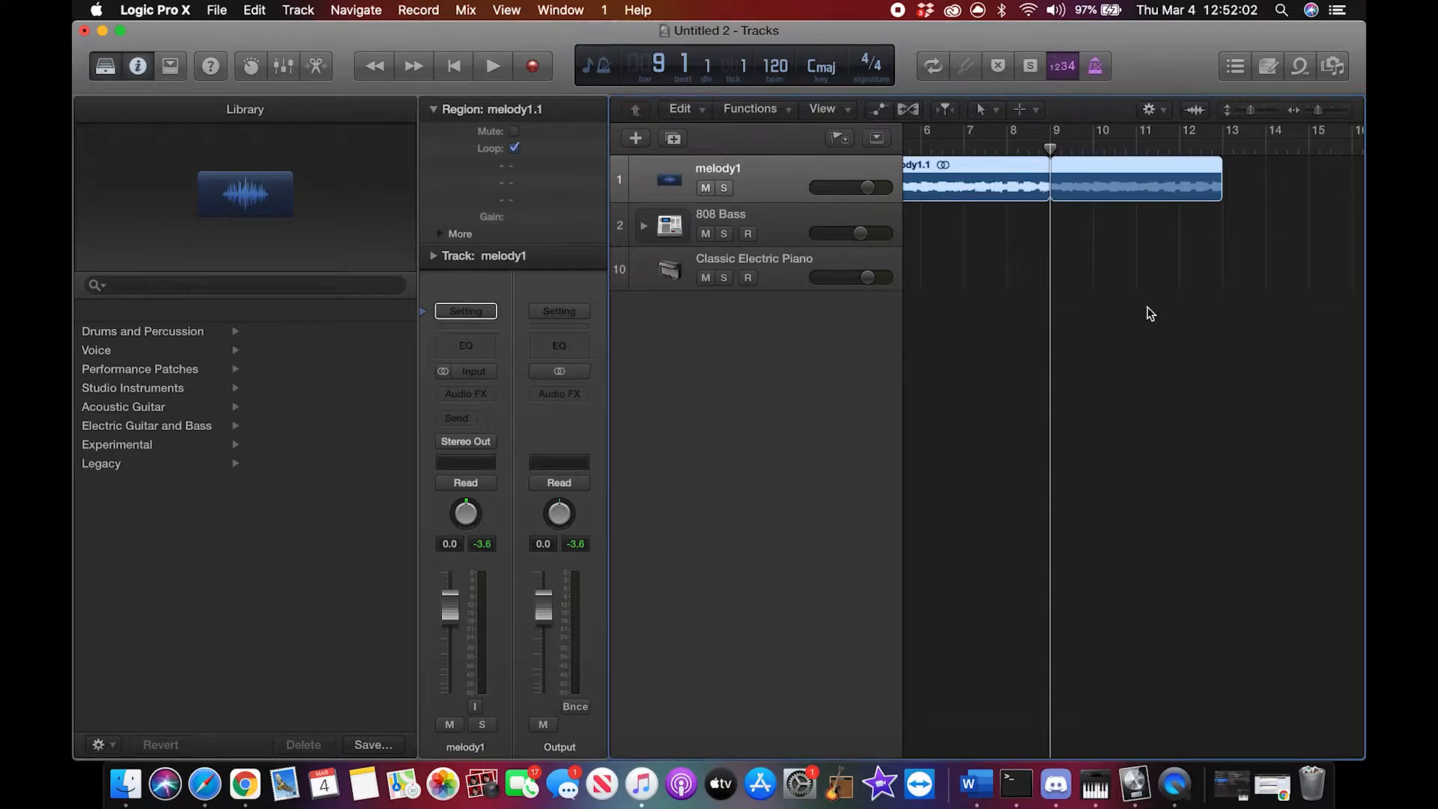
scroll(1150, 314, left, 5)
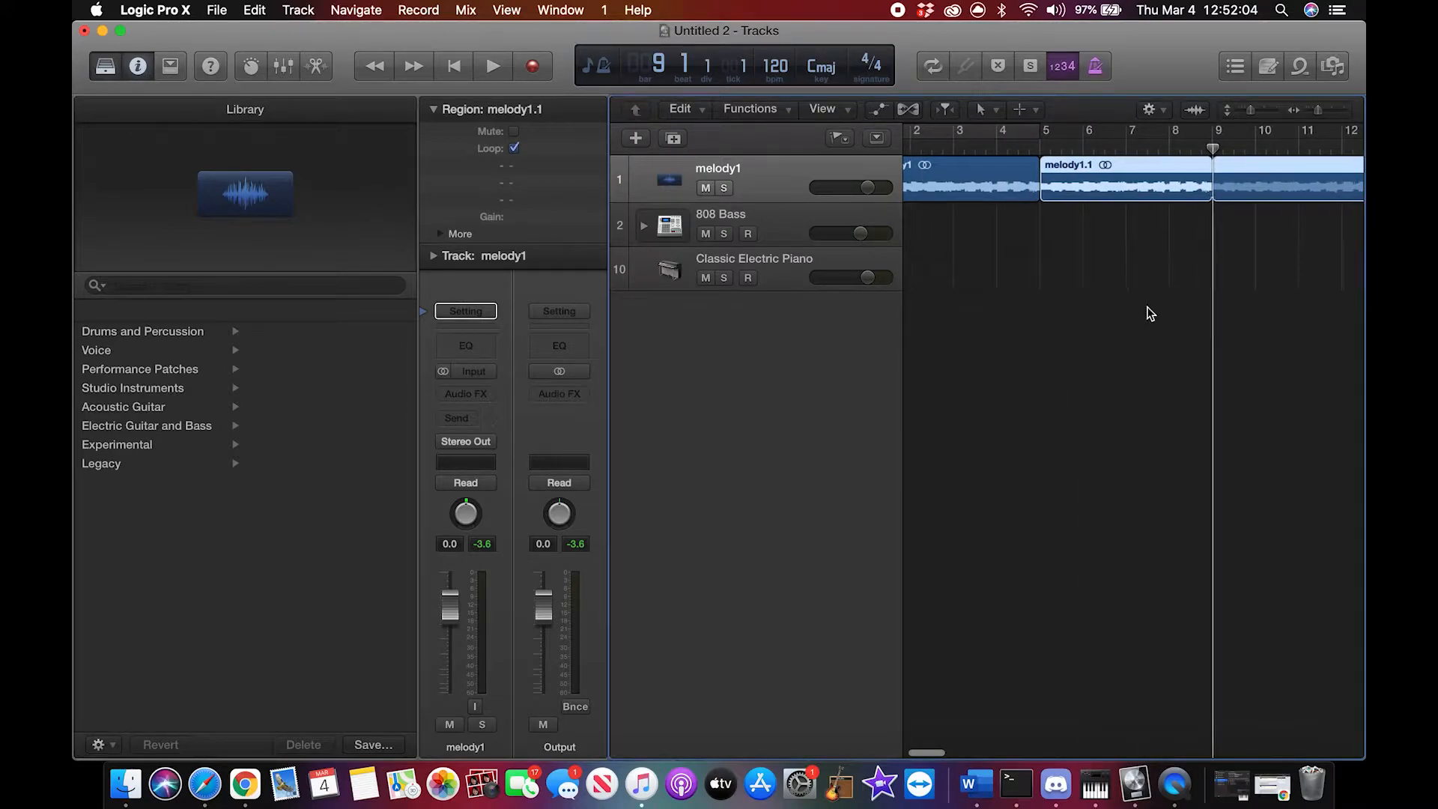
scroll(1151, 314, right, 3)
drag(1296, 174, 1125, 180)
scroll(1120, 253, left, 2)
scroll(1120, 253, left, 2)
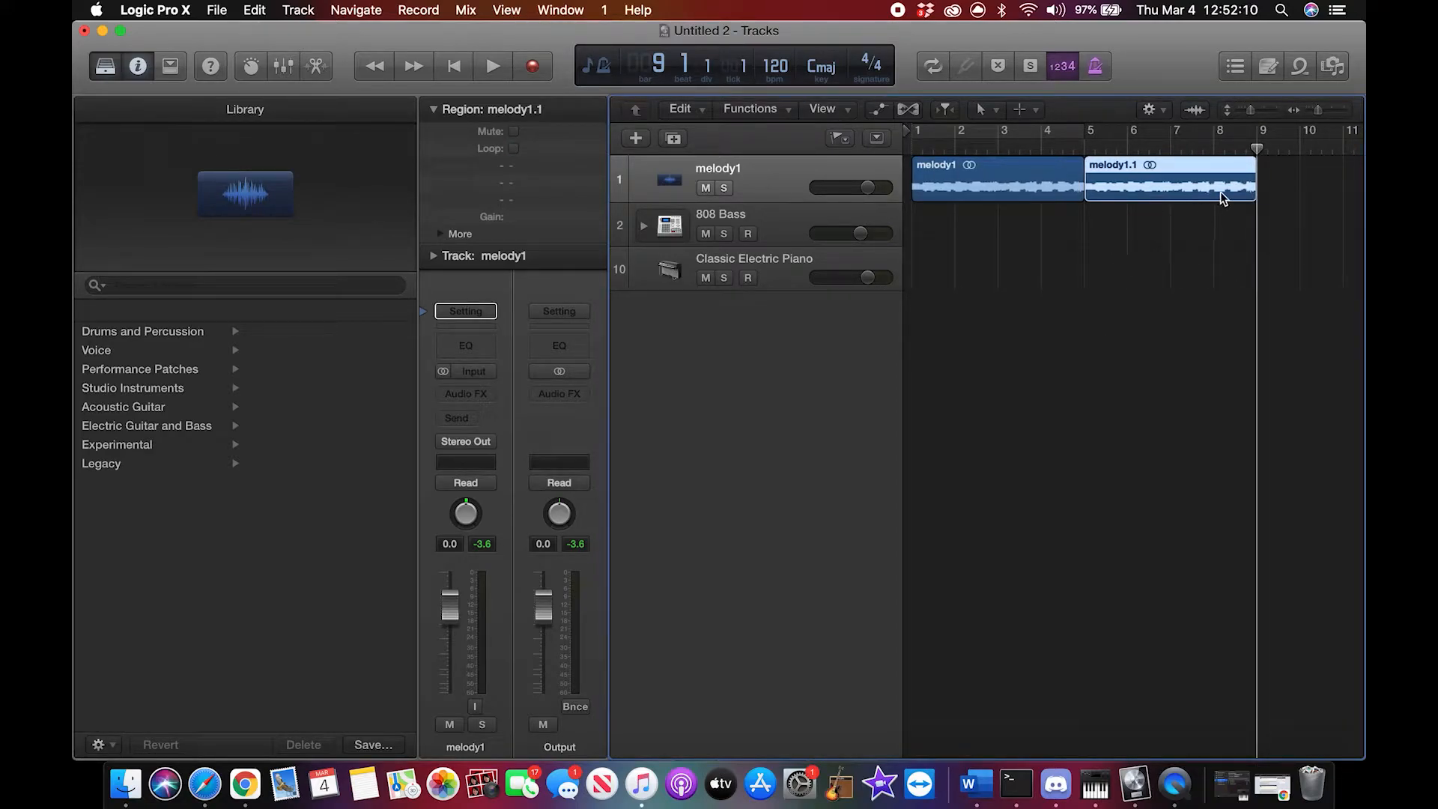
Step: Extend the second melody1 region to end at bar 13 and return the playhead to bar 1
mouse_move(1252, 188)
mouse_down()
mouse_move(1333, 190)
mouse_move(1252, 192)
mouse_up()
drag(1362, 215, 1111, 215)
scroll(1012, 240, left, 5)
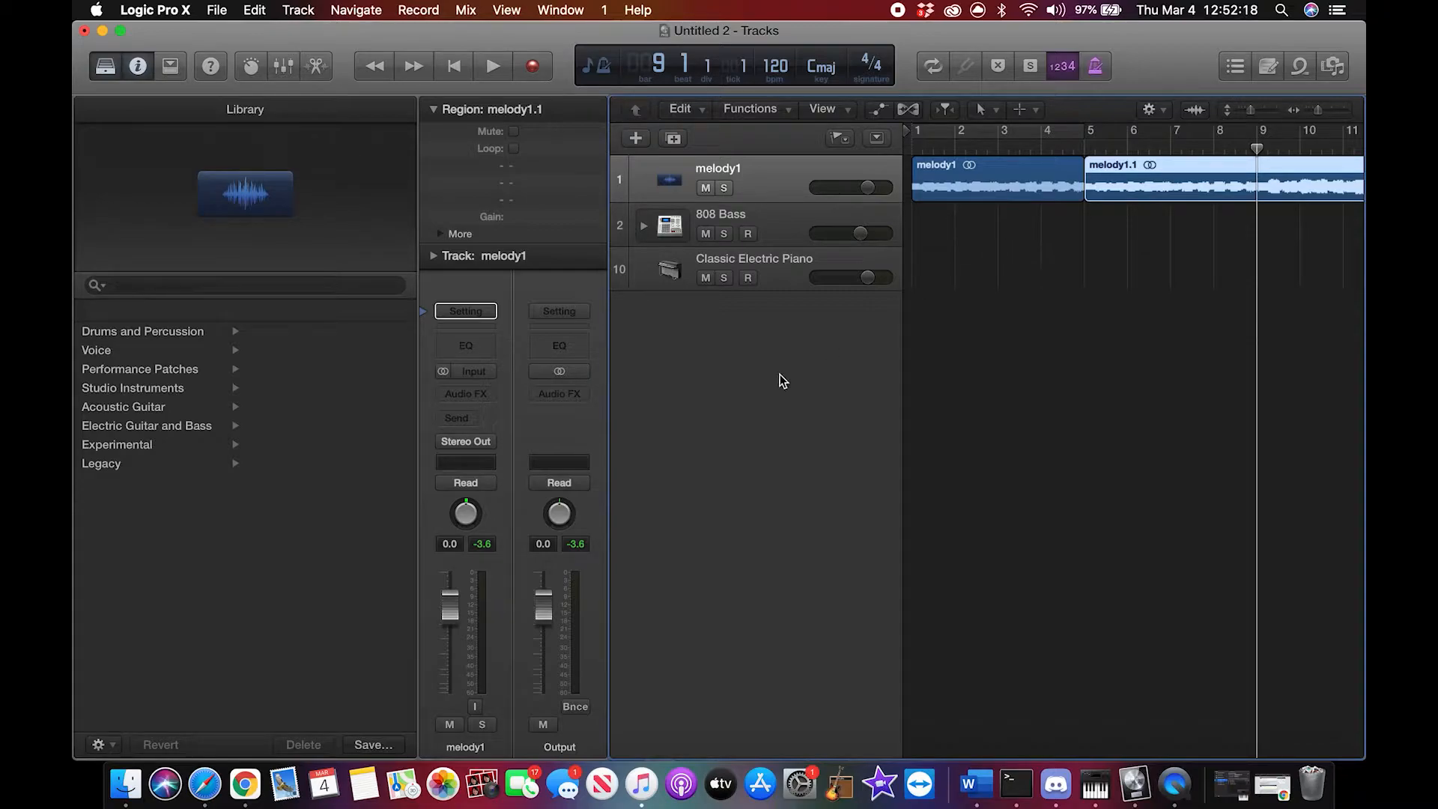
drag(1258, 148, 914, 137)
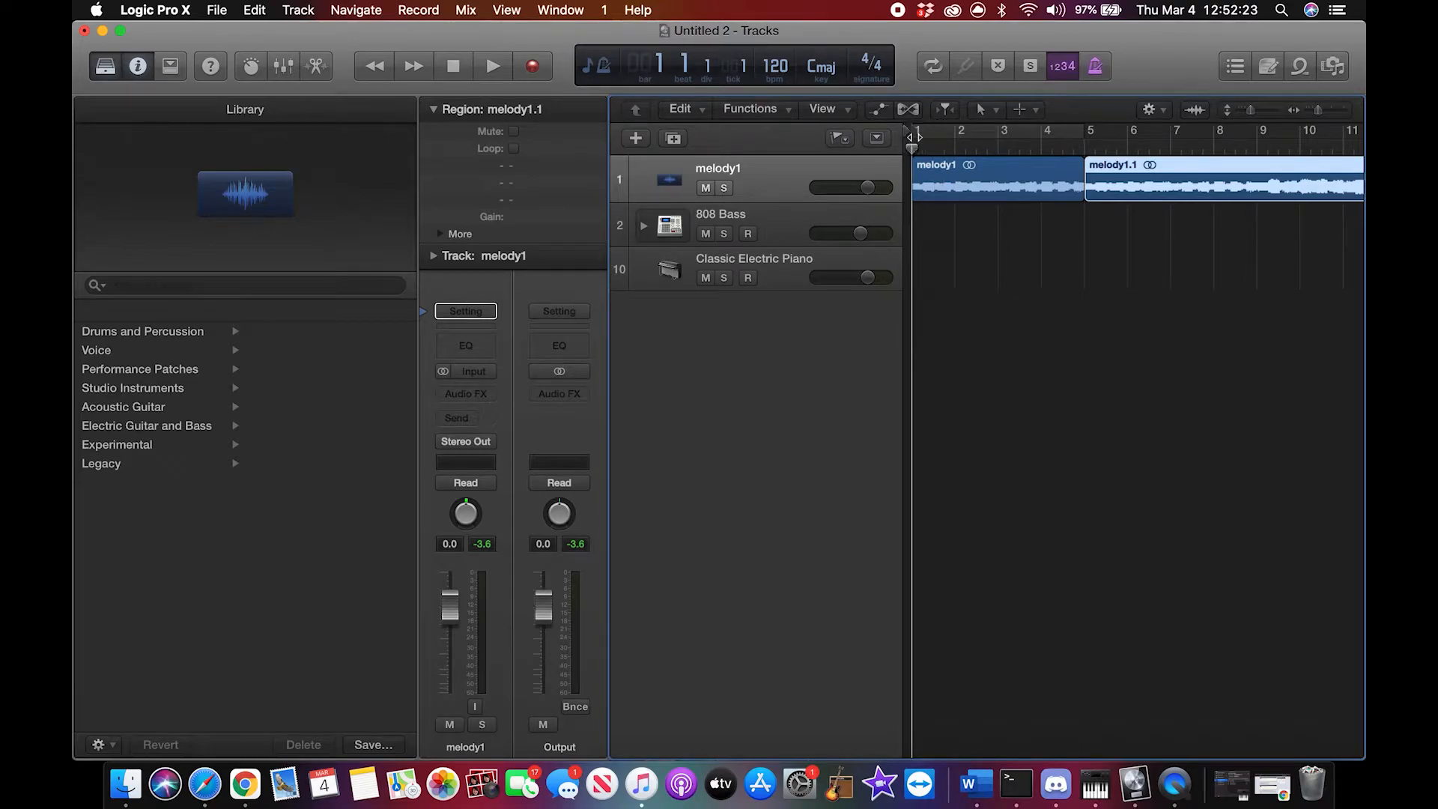
Step: Import drums1.wav from the Downloads folder in Finder as a new audio track and move its region to start at bar 5
click(128, 786)
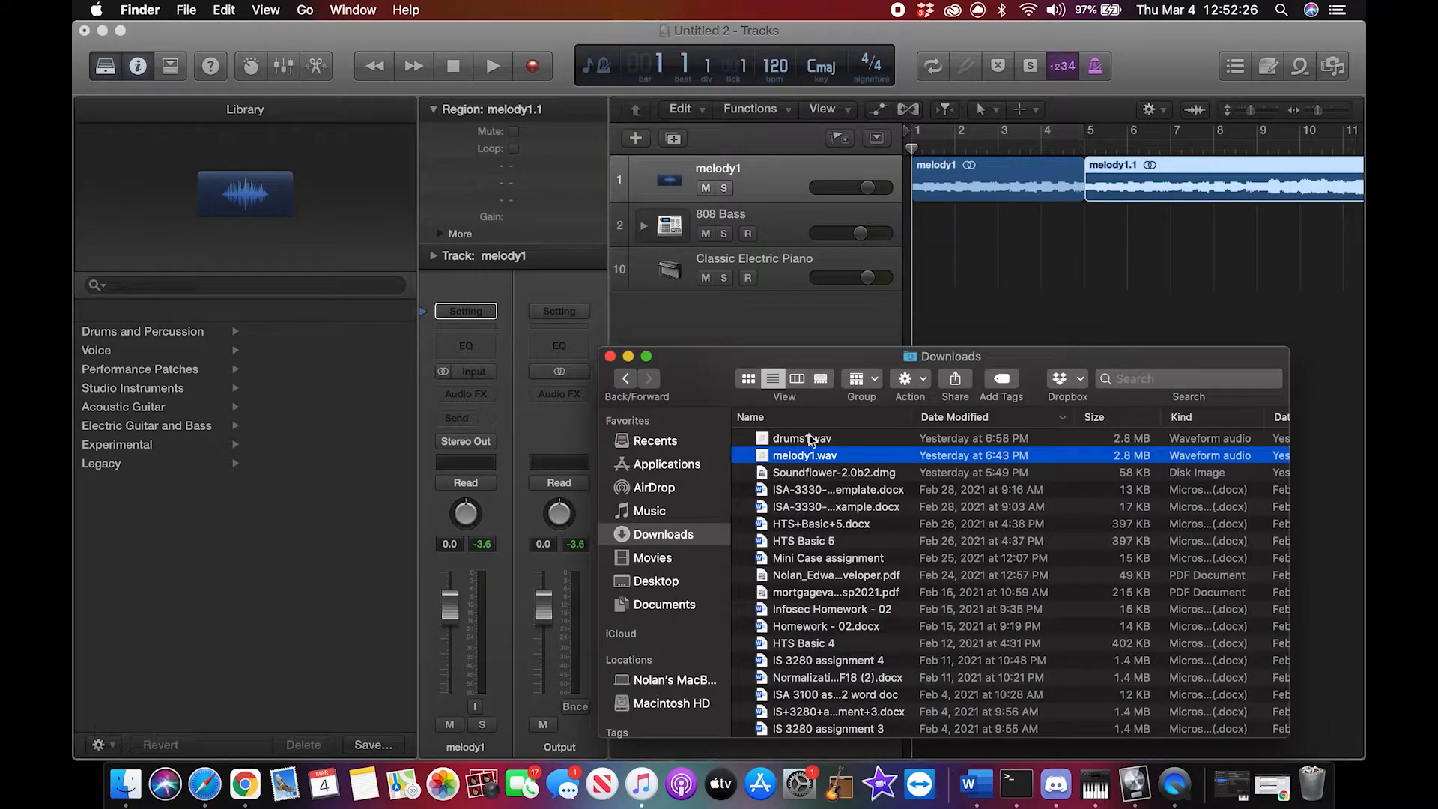
drag(804, 448, 937, 327)
click(628, 357)
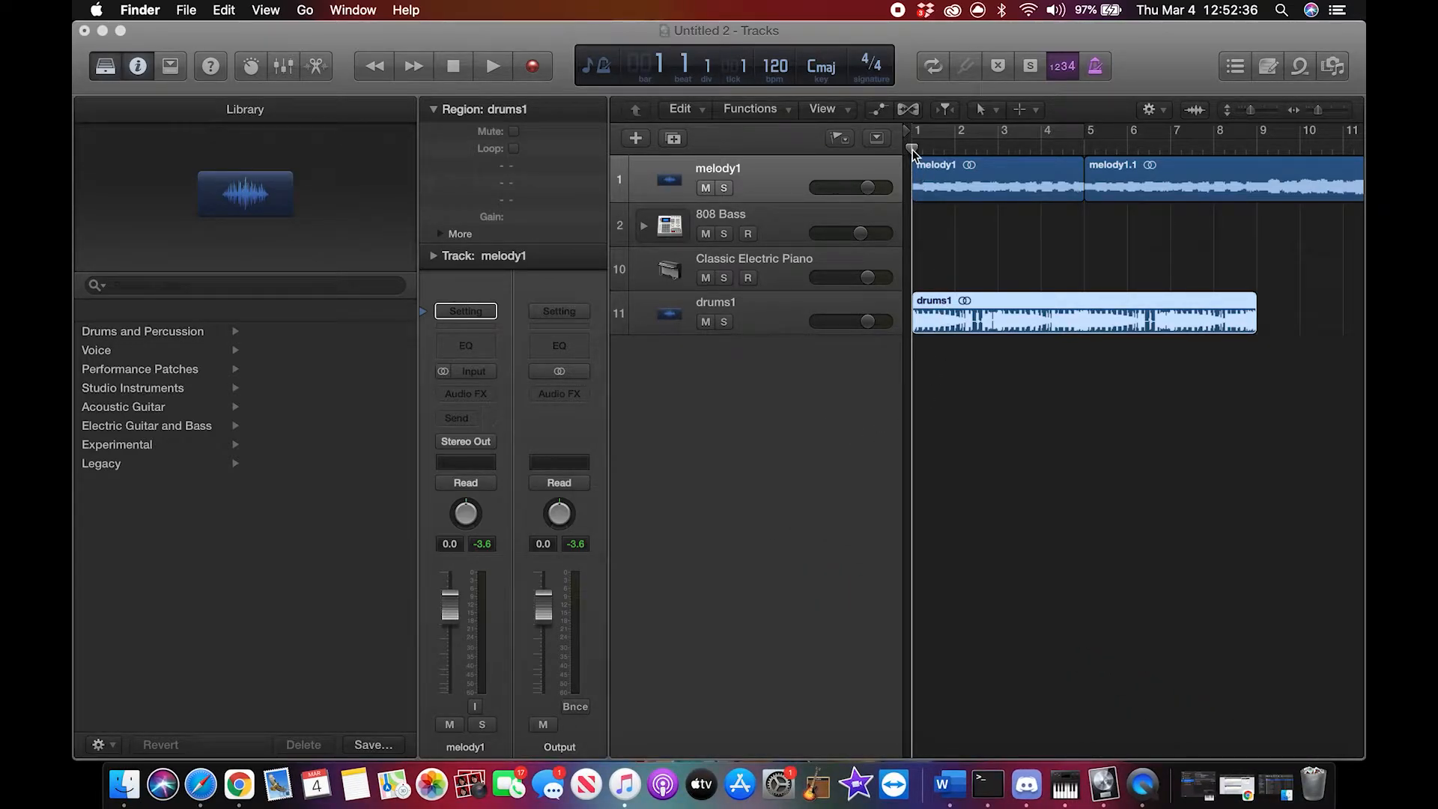
drag(964, 300, 1137, 300)
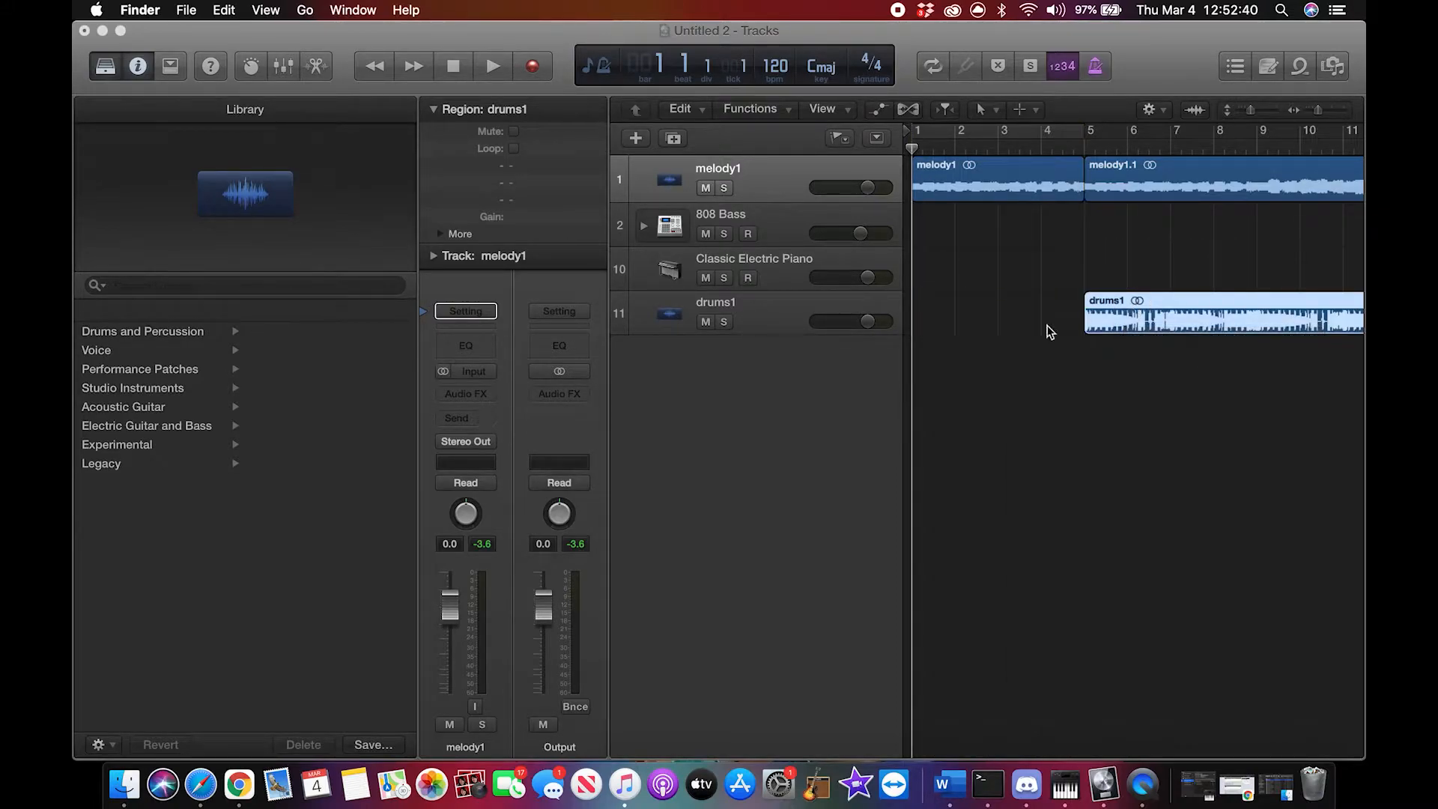
Step: Move the second melody1 region further along its track and loop the first melody1 region up to bar 9
scroll(1004, 342, right, 5)
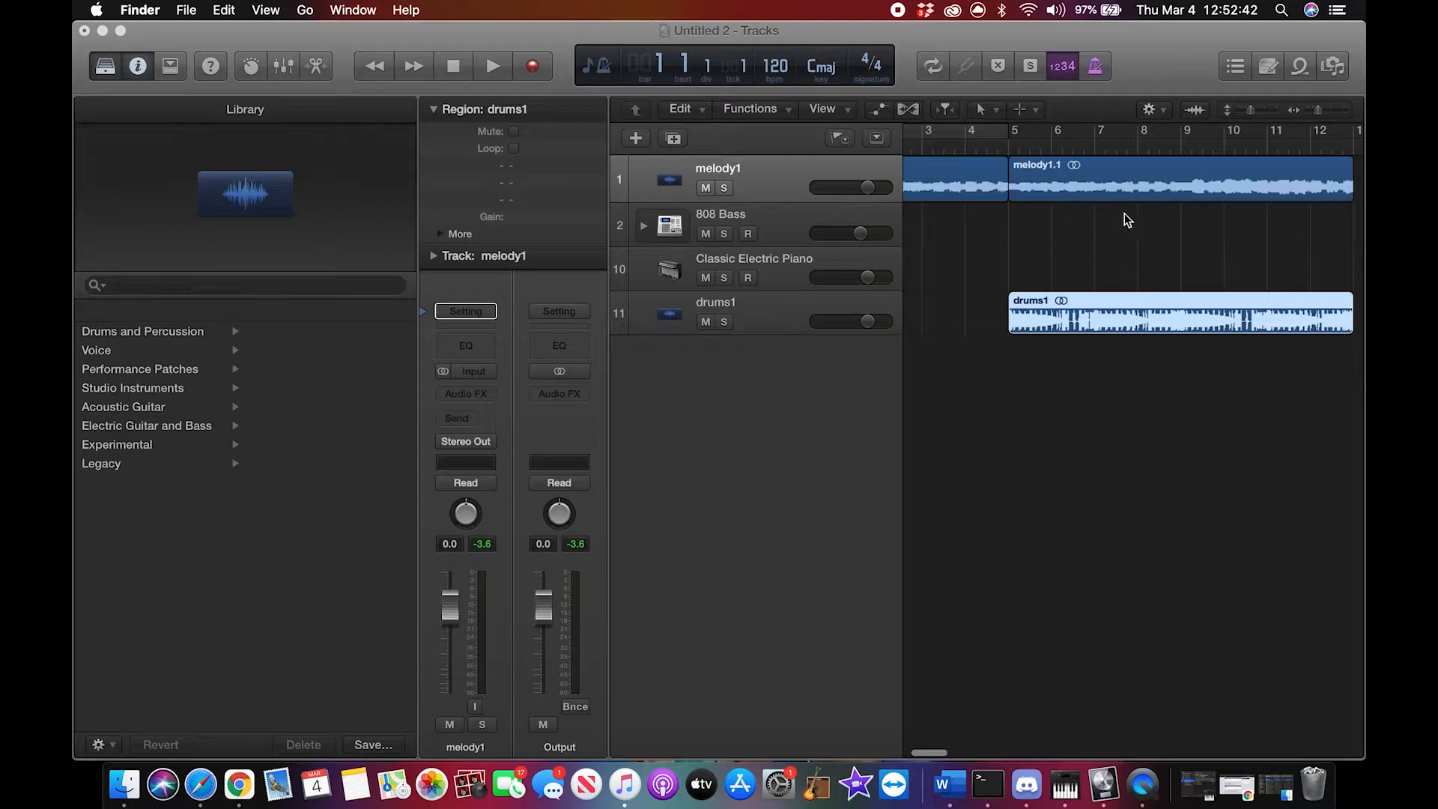
drag(1117, 191, 1330, 174)
scroll(1076, 191, left, 5)
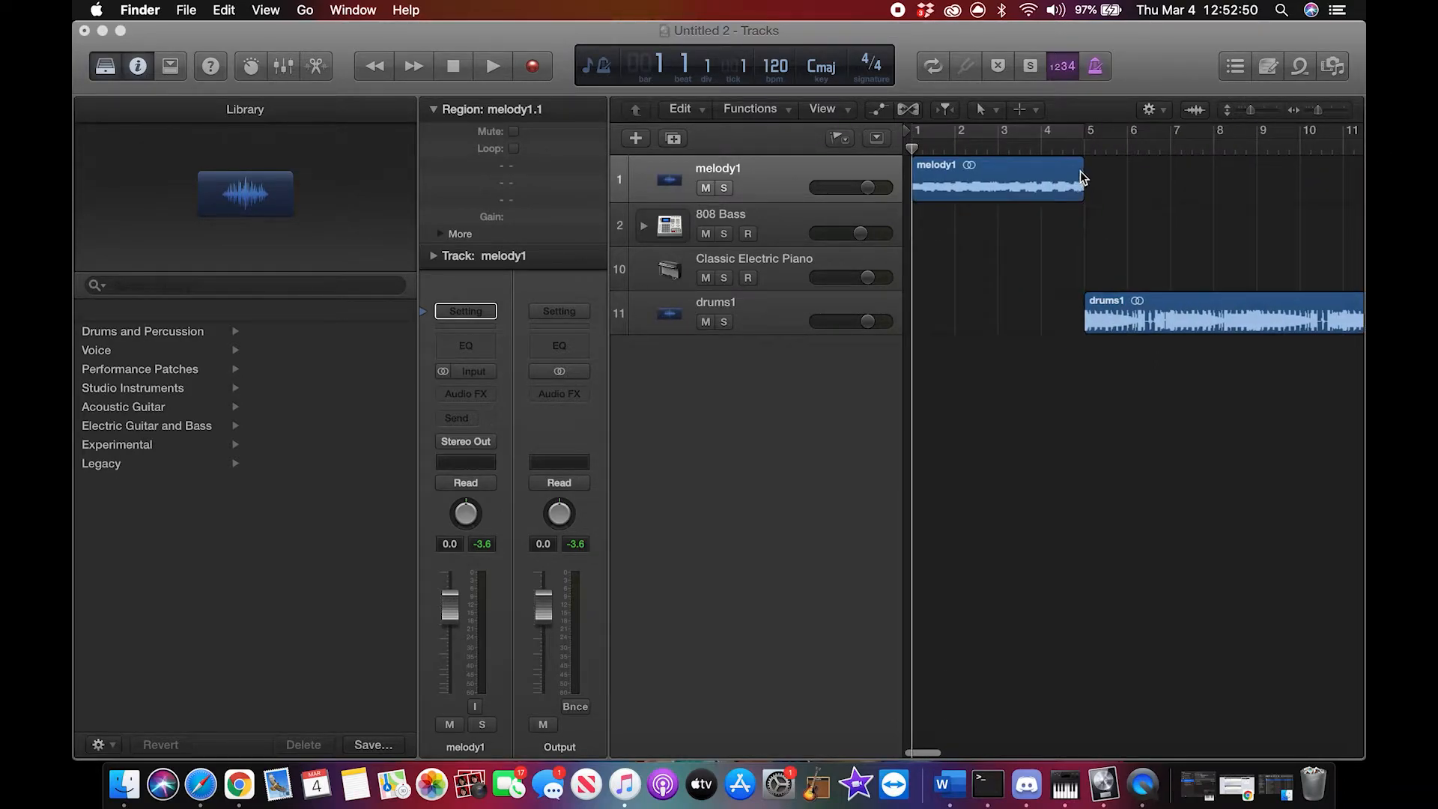
click(1081, 177)
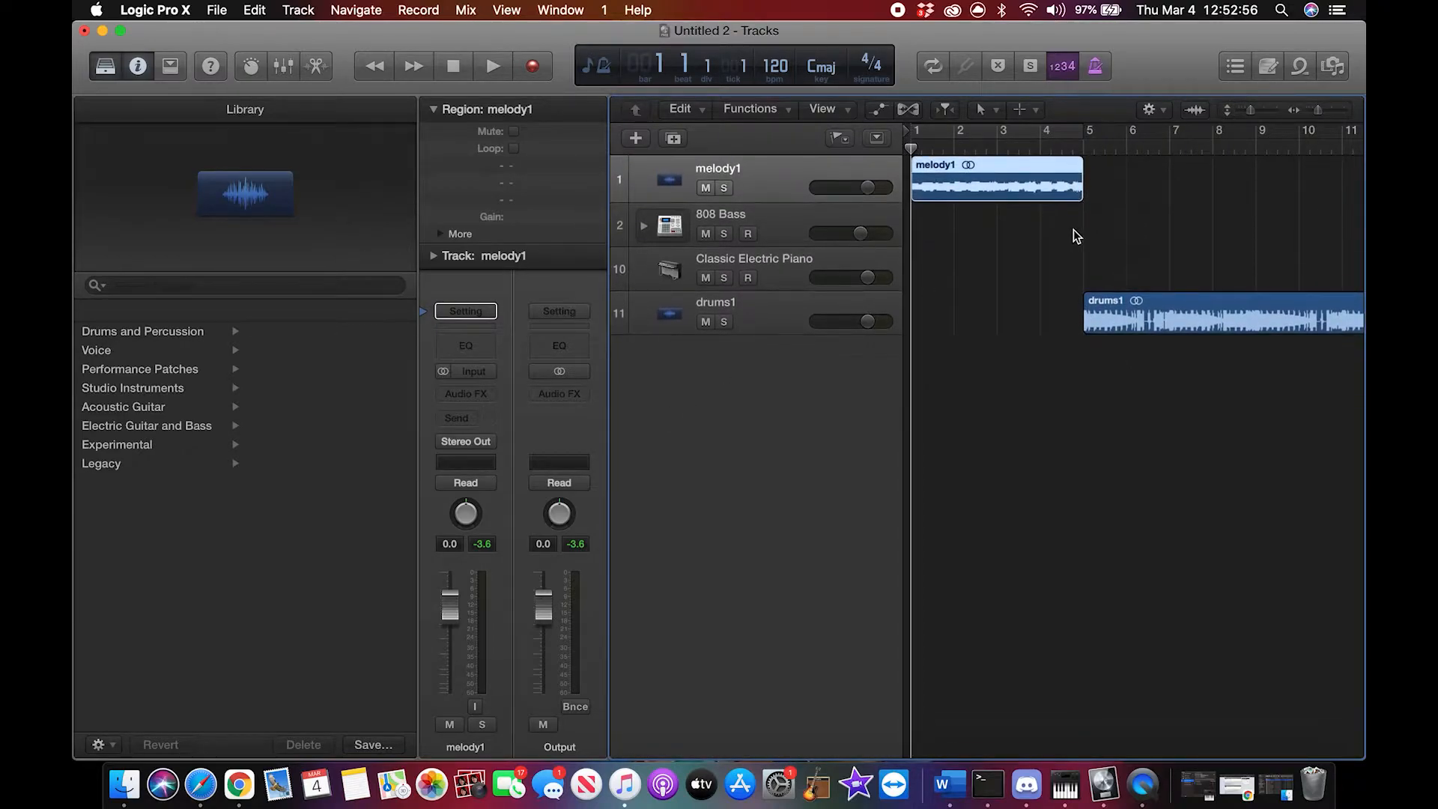
drag(1081, 165, 1099, 195)
Step: Move the second melody1 region and the drums1 region to start together at bar 9
scroll(1289, 203, right, 5)
click(1271, 181)
drag(1034, 296, 1209, 308)
scroll(1149, 298, right, 8)
scroll(1149, 298, left, 12)
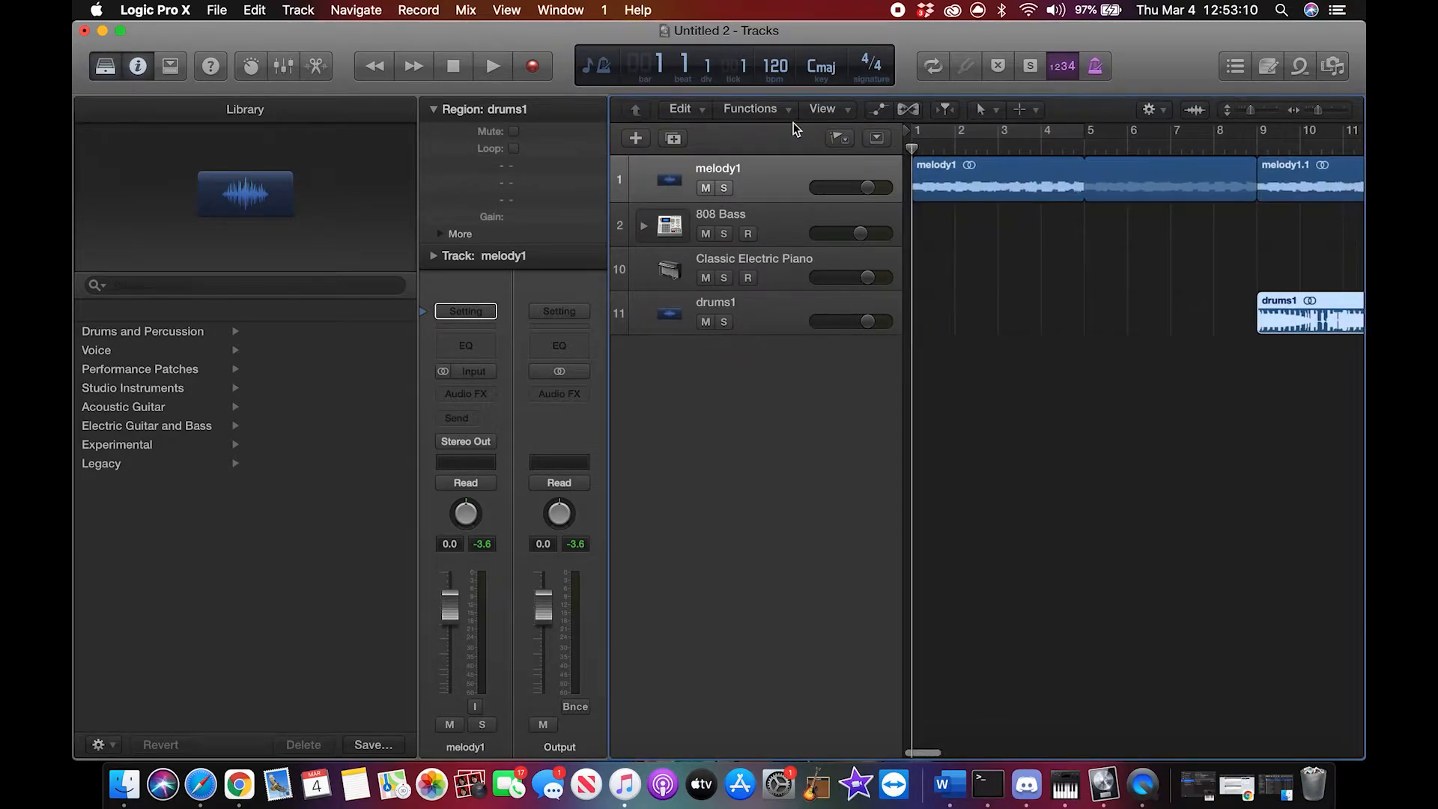
Step: Play the arrangement from bar 1 to just past bar 17, stop playback, and return the playhead to bar 1
click(491, 68)
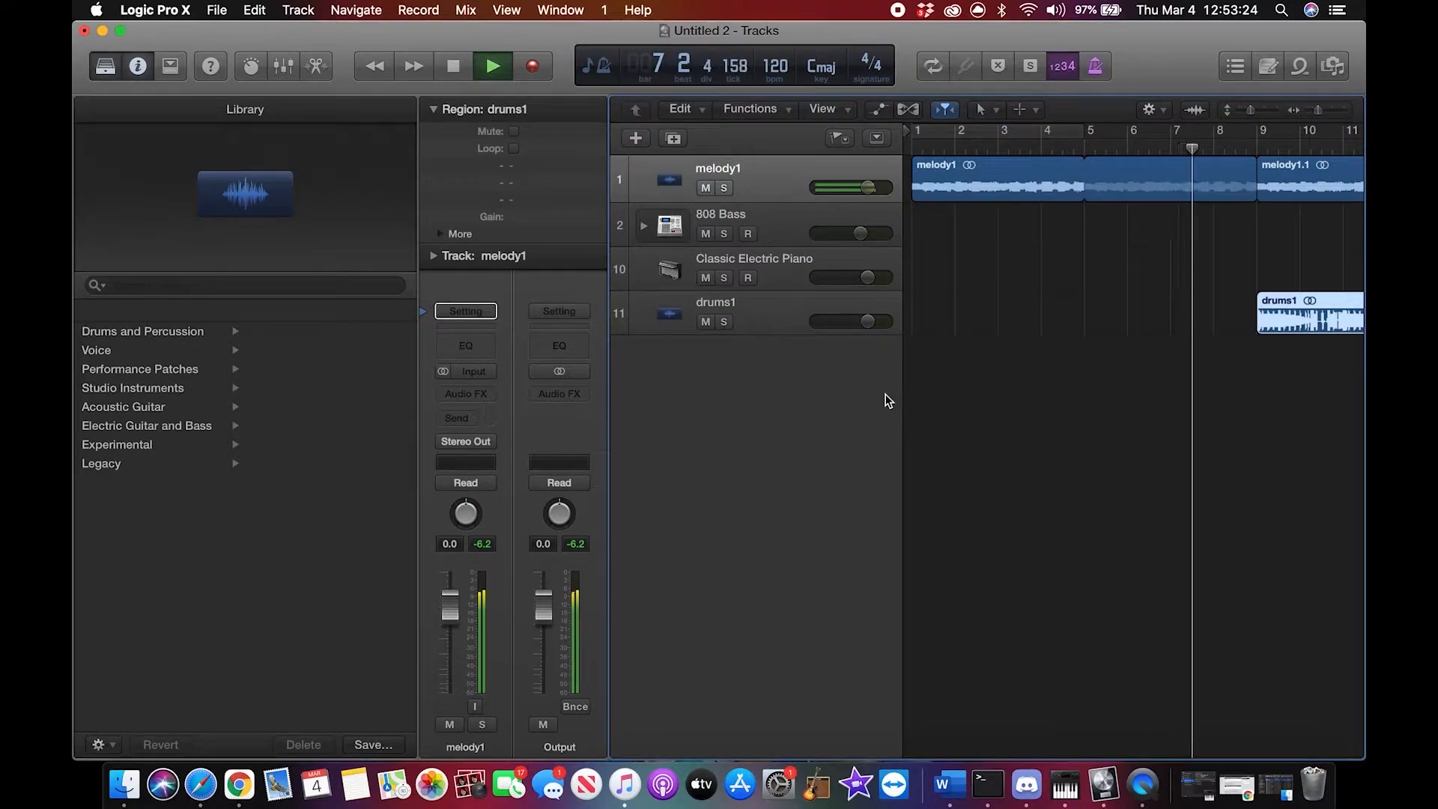
scroll(1109, 408, right, 6)
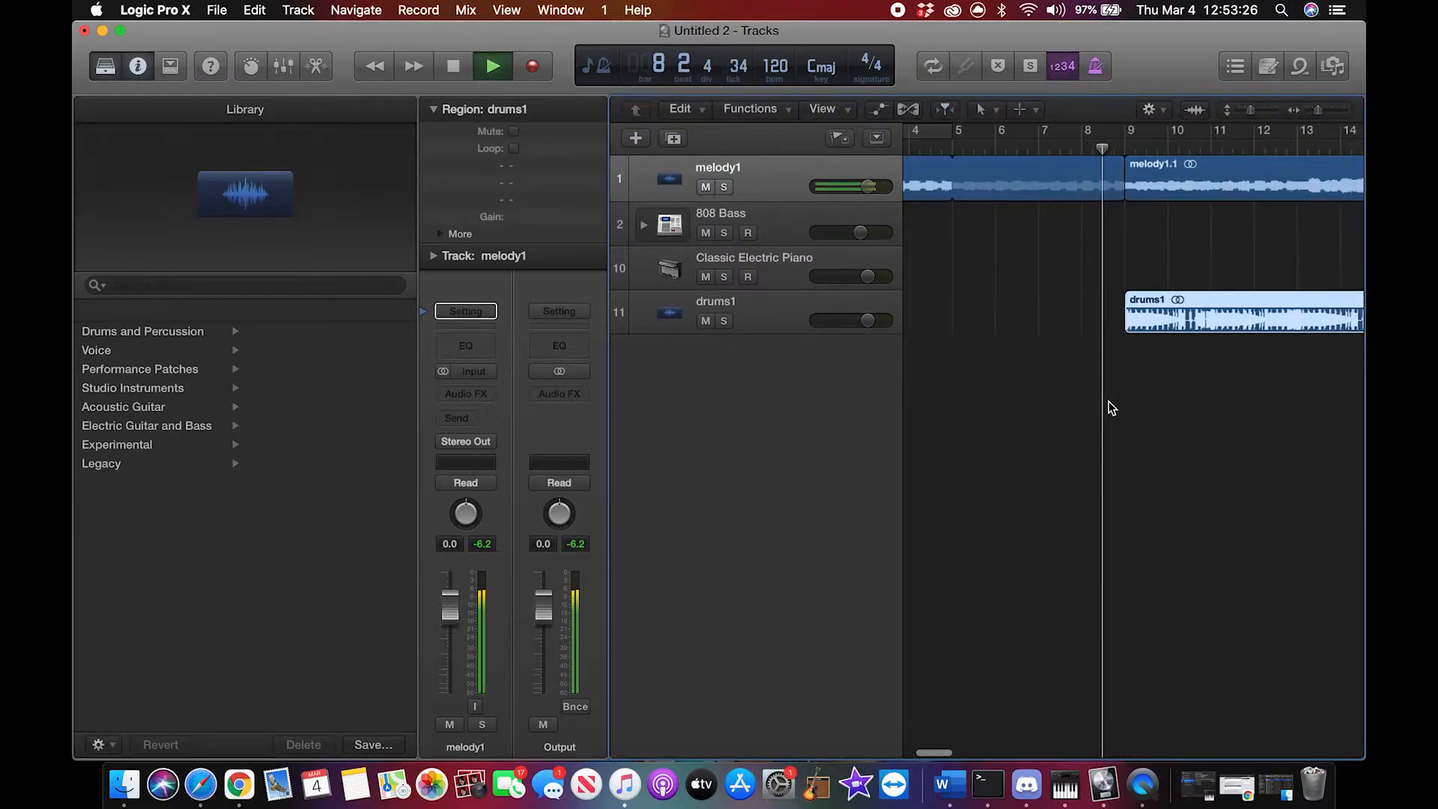
scroll(1109, 408, right, 2)
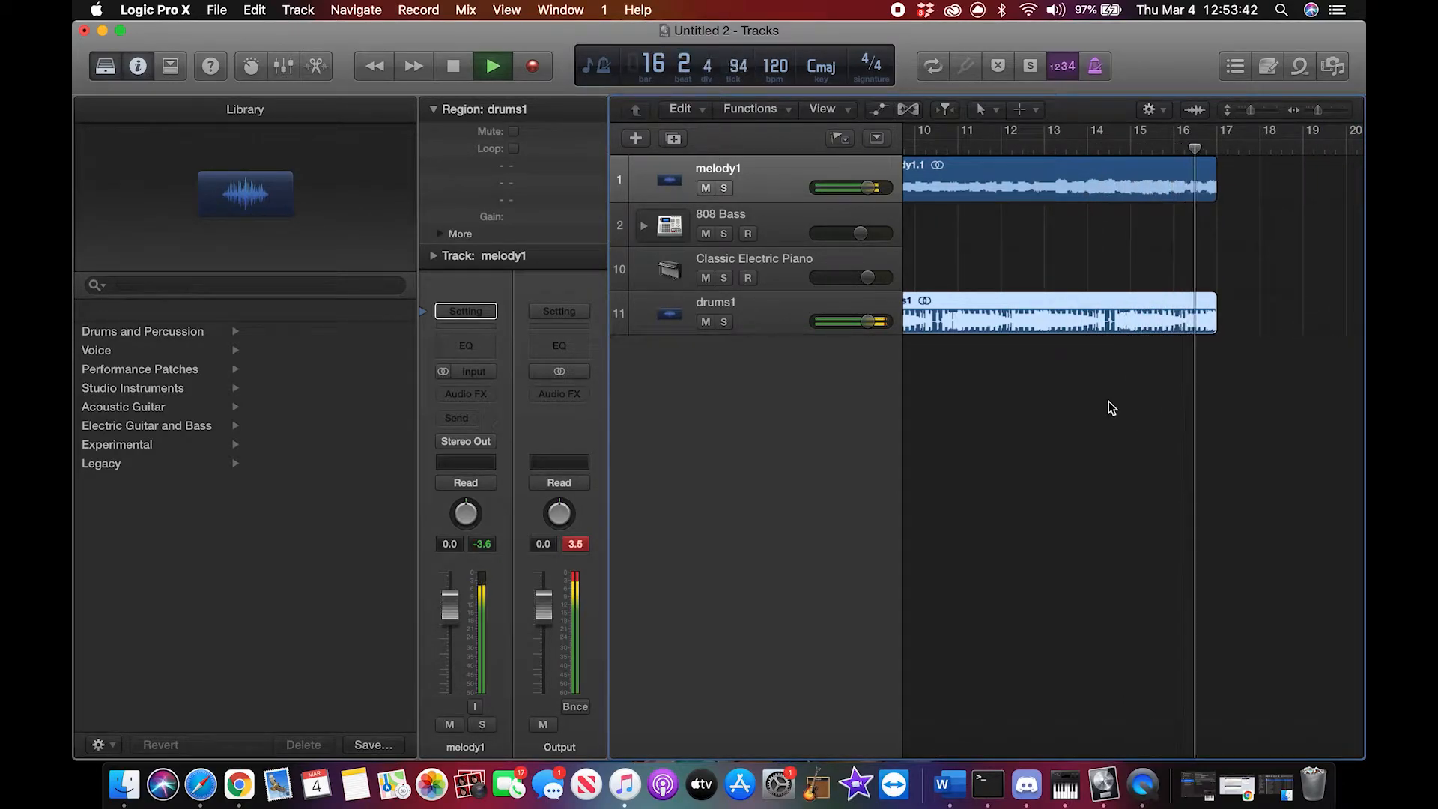
key(space)
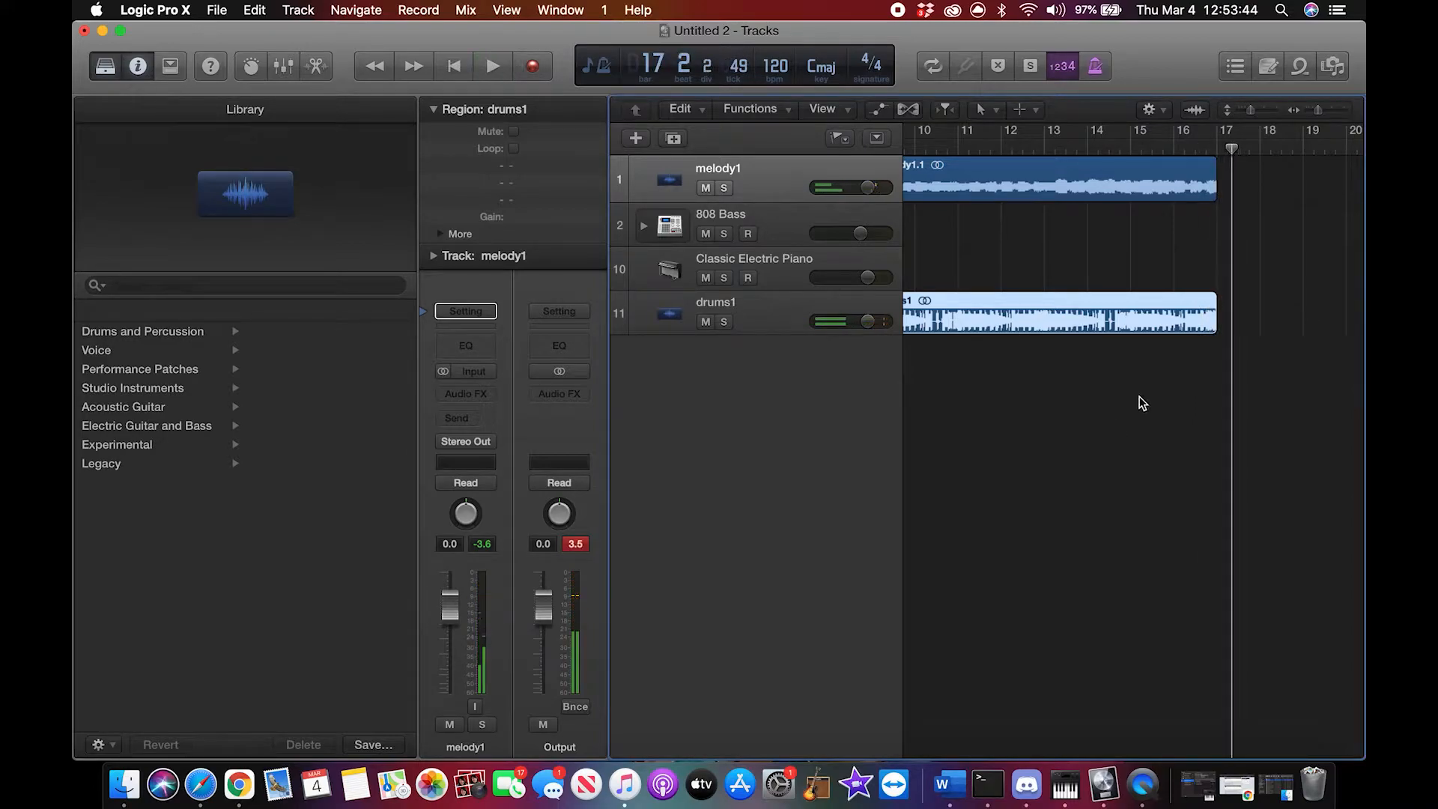
drag(1234, 155, 895, 171)
scroll(1081, 304, right, 3)
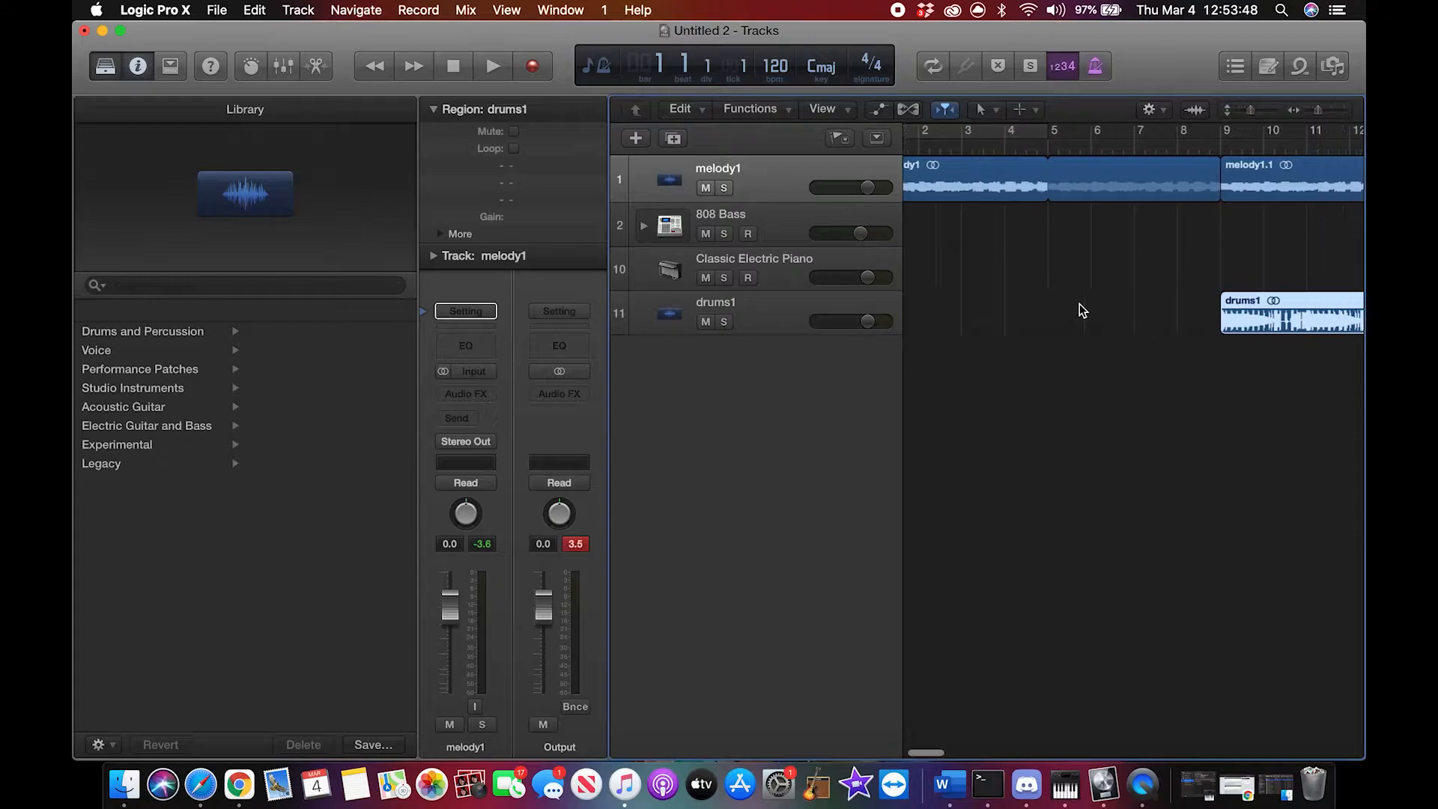
scroll(1081, 304, left, 3)
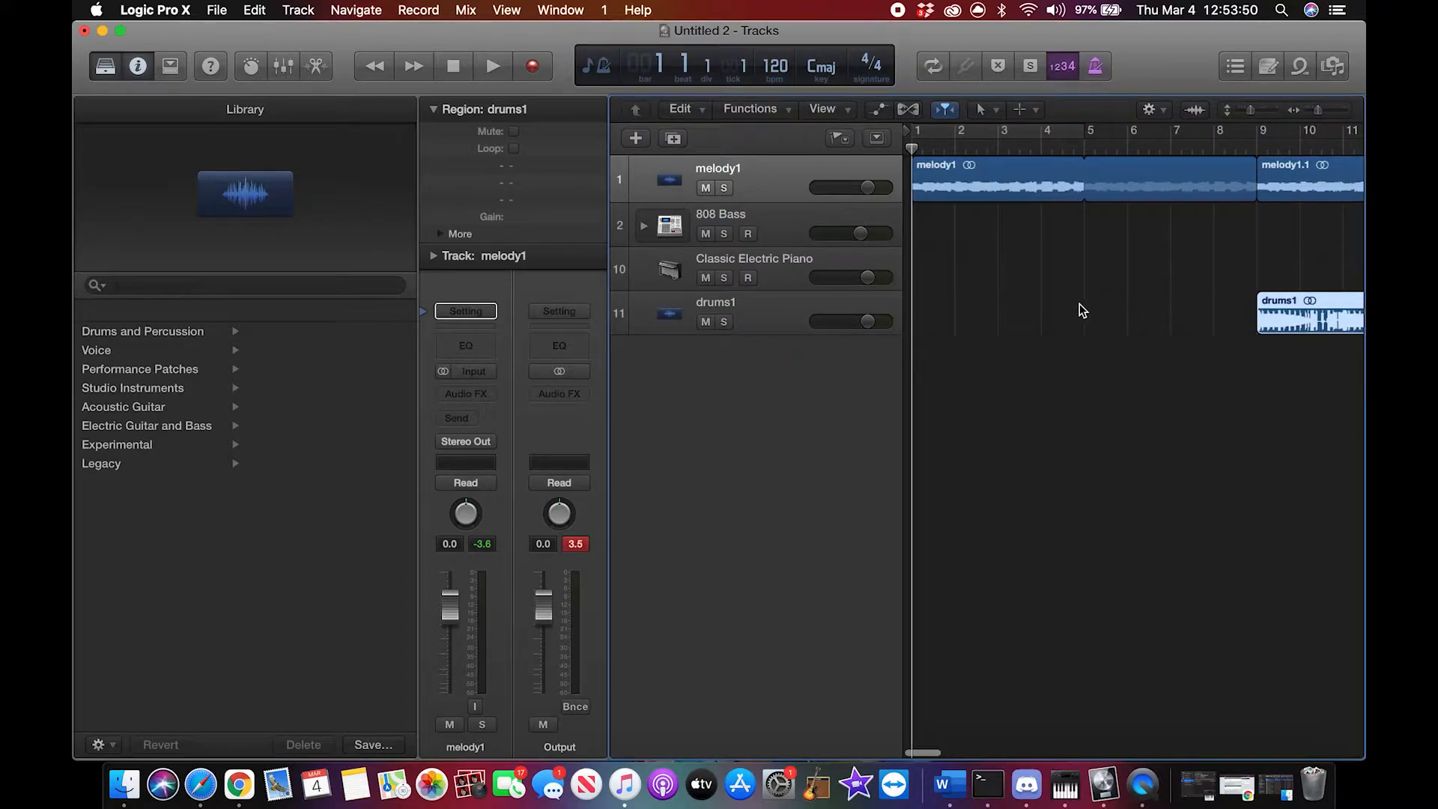
click(636, 139)
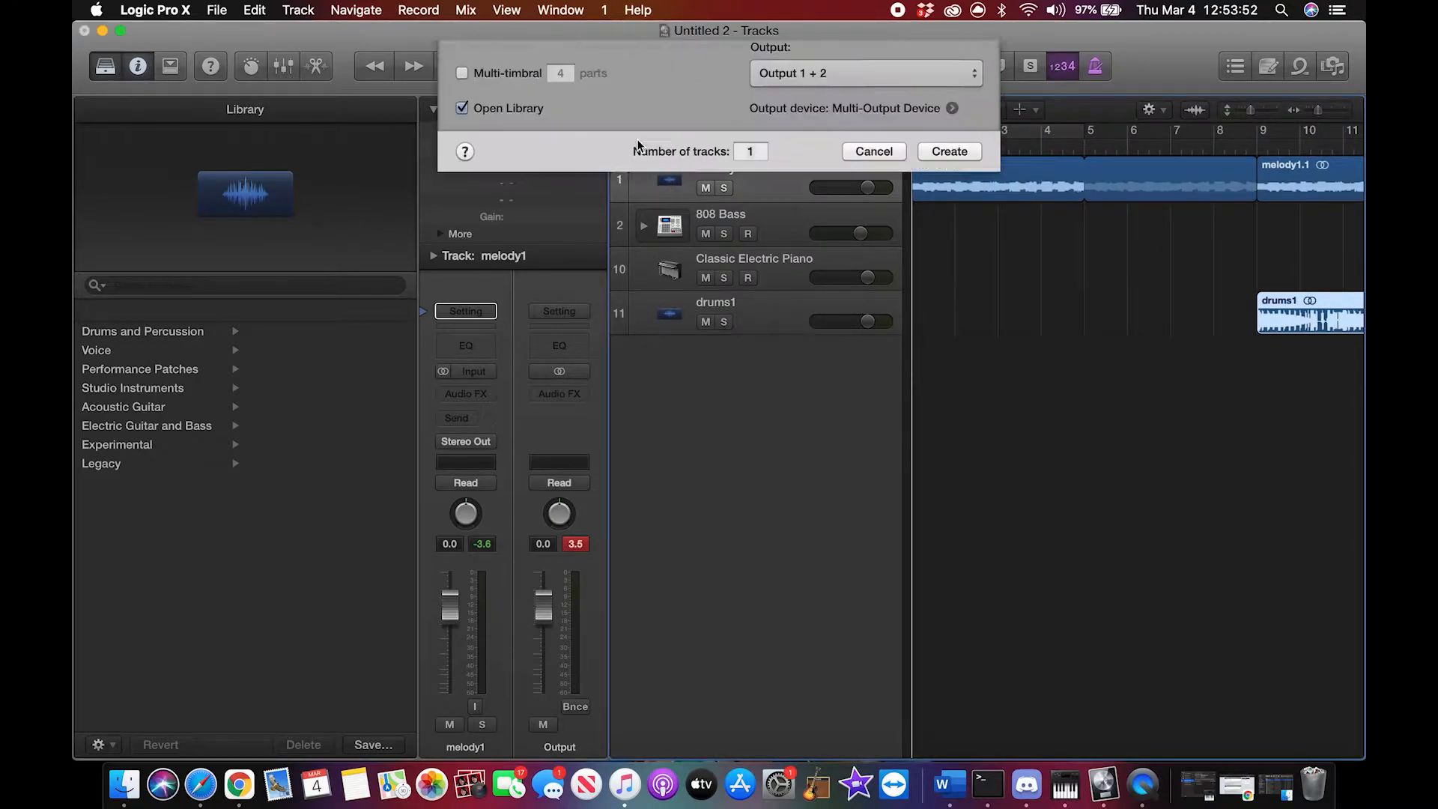
click(947, 292)
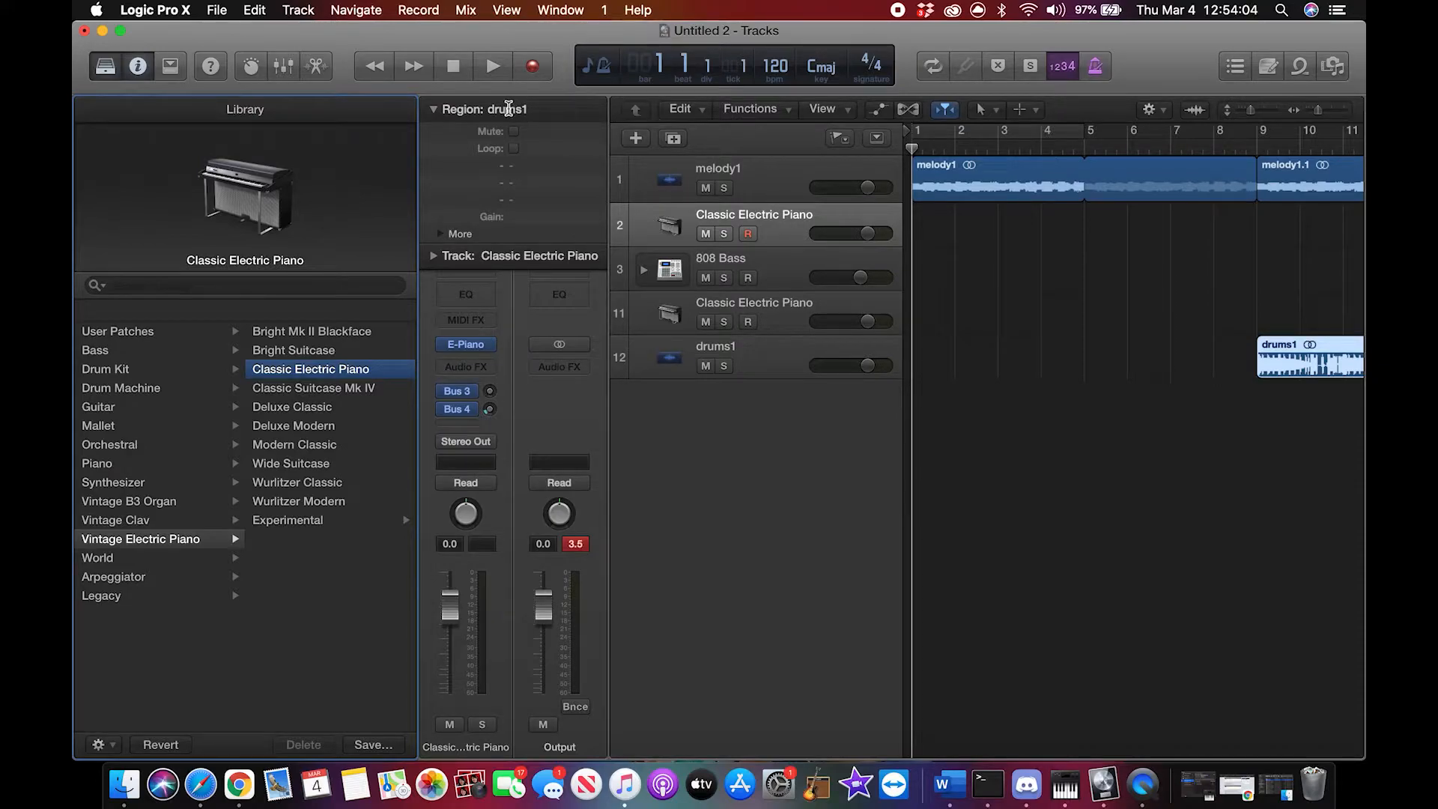
click(638, 223)
key(super+BackSpace)
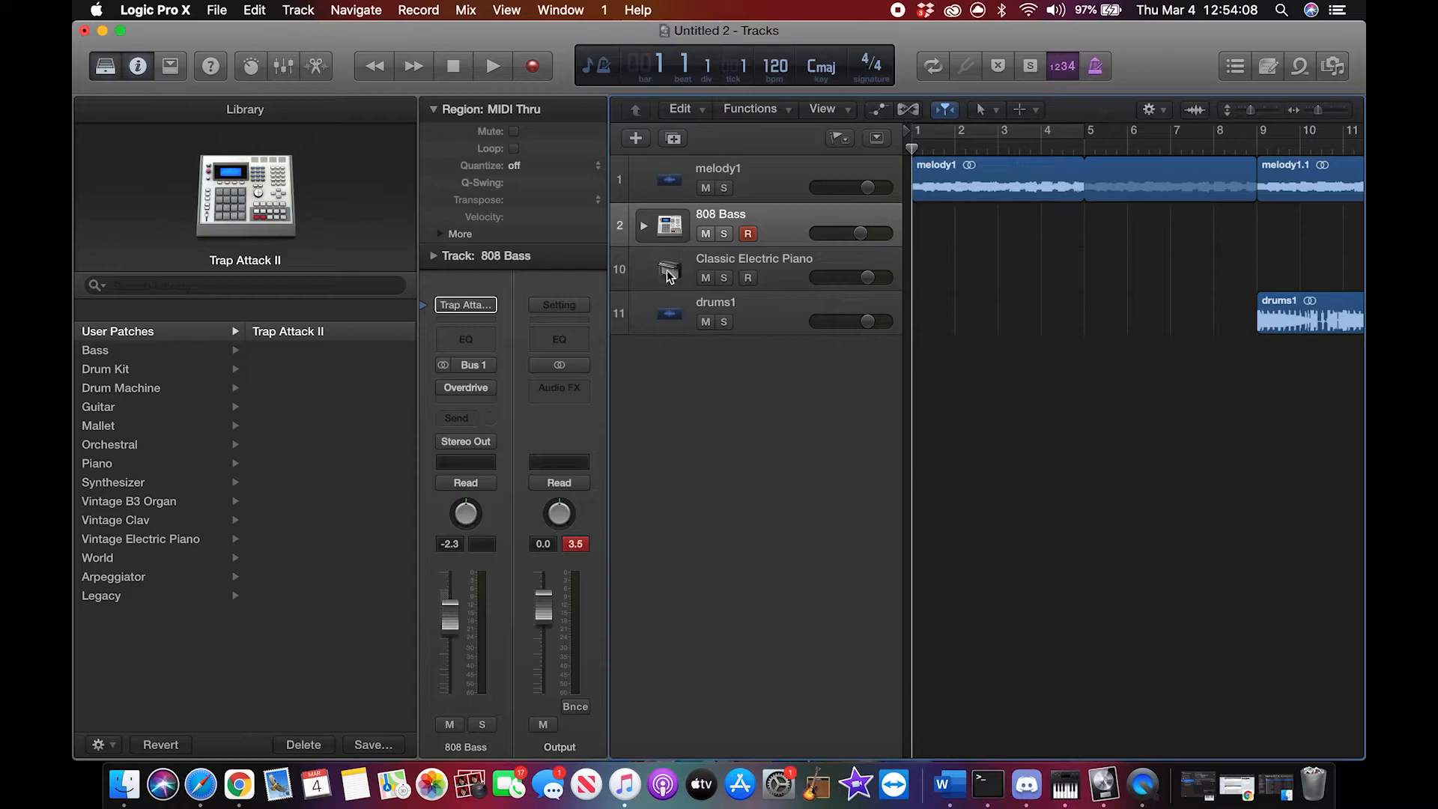
Step: Change the Classic Electric Piano track's instrument to the Pop Strings patch from the Orchestral Strings category
click(669, 275)
click(141, 444)
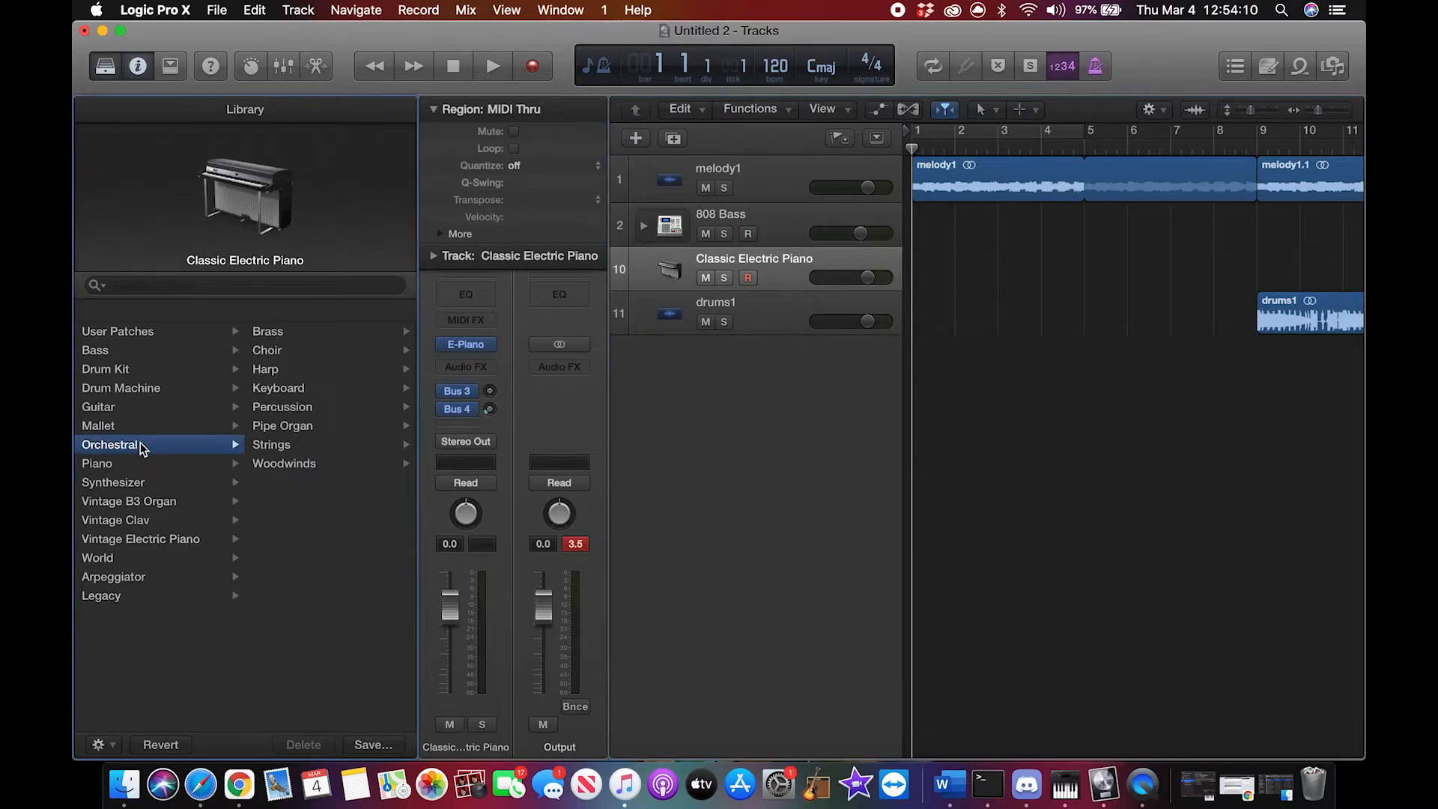
click(288, 445)
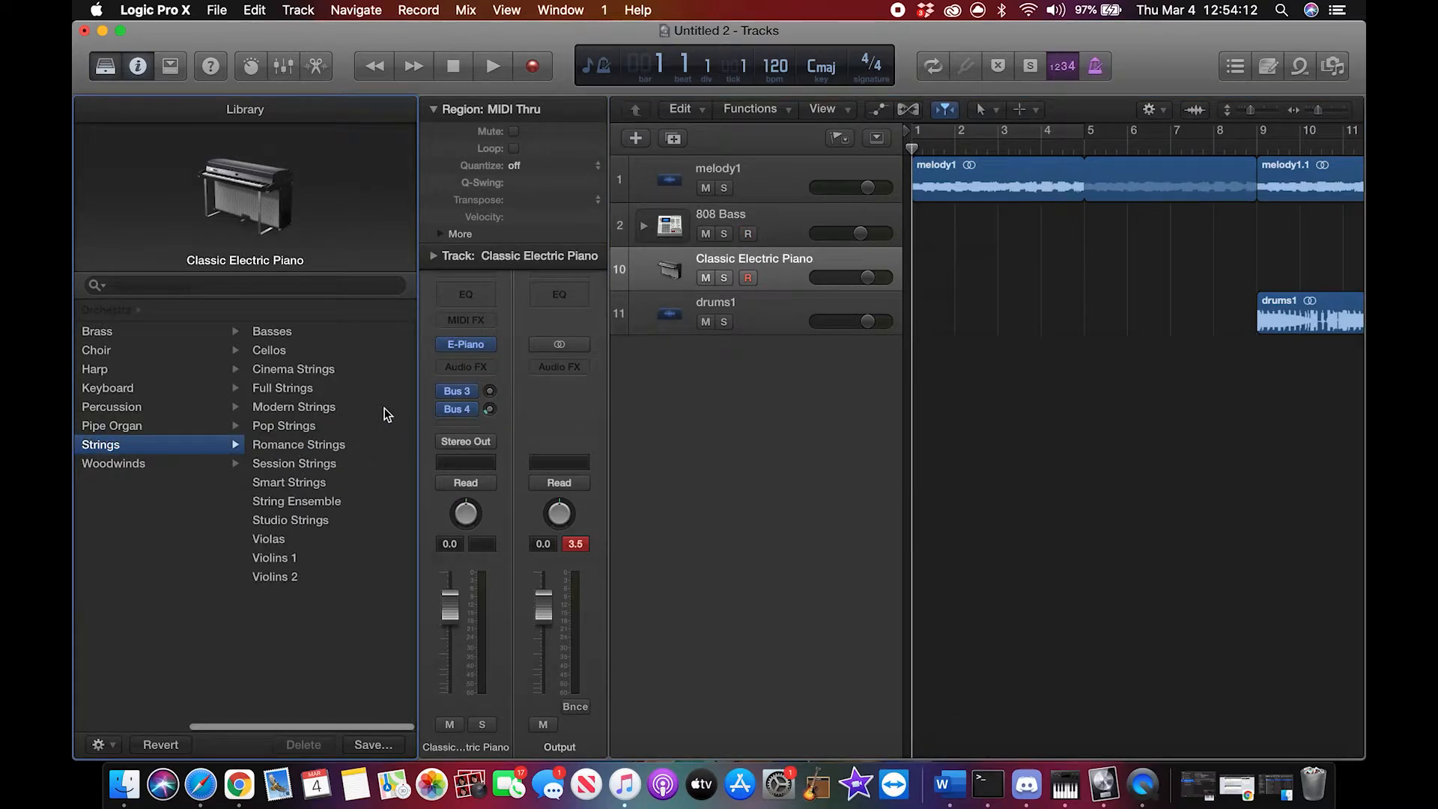
click(316, 429)
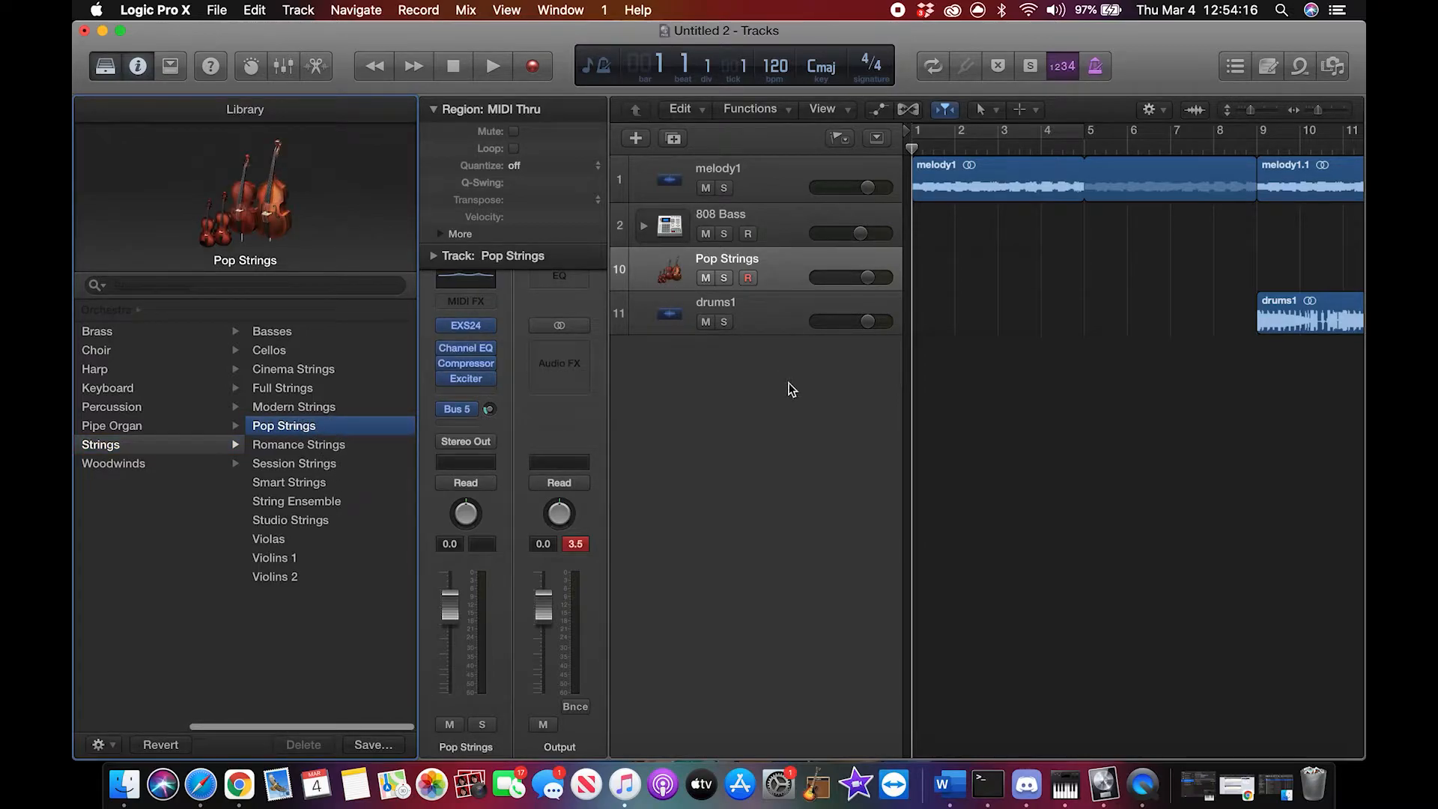
Step: Open Musical Typing and try out notes and repeated chords such as G, B and E on the Pop Strings track
key(super+k)
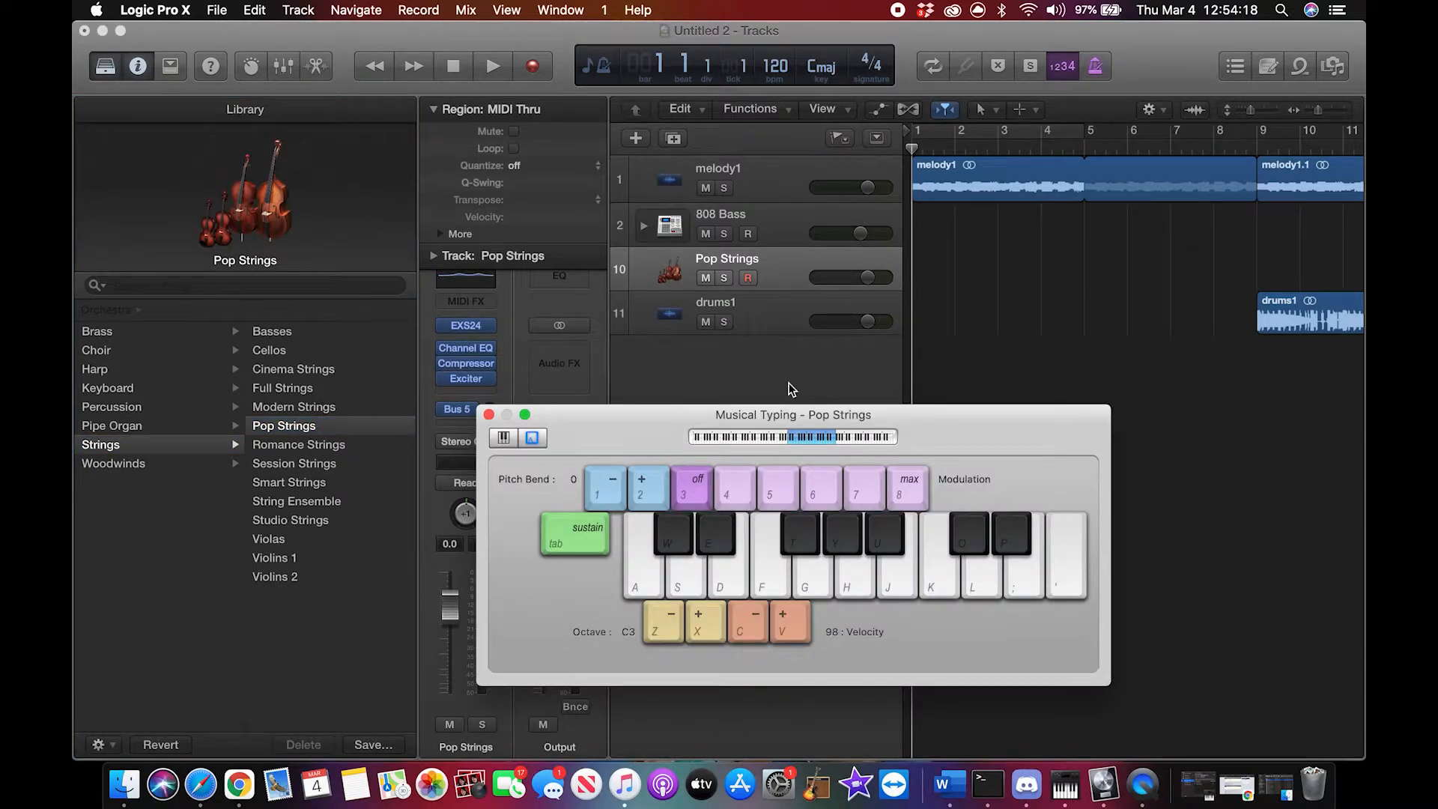
key(w)
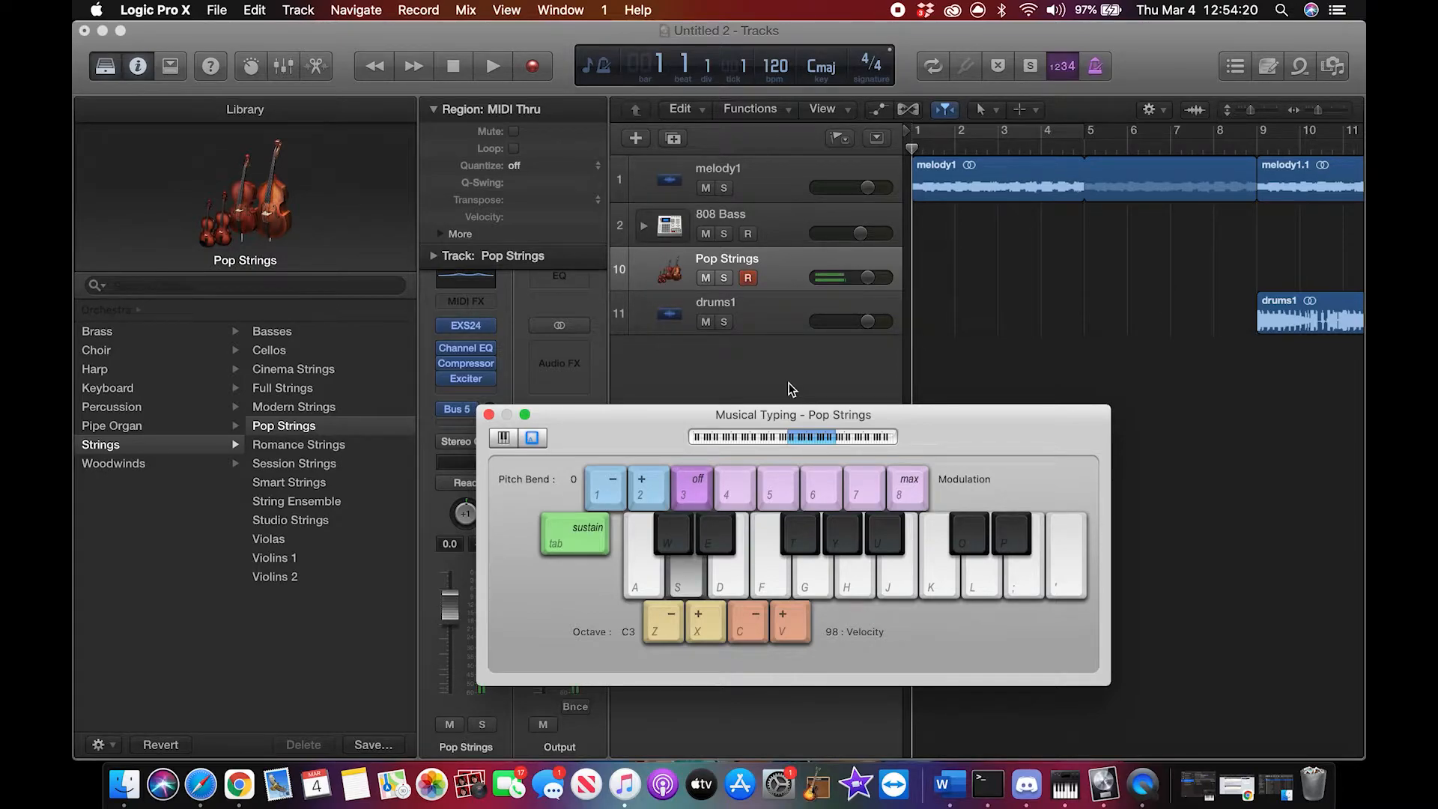
key(g)
key(s)
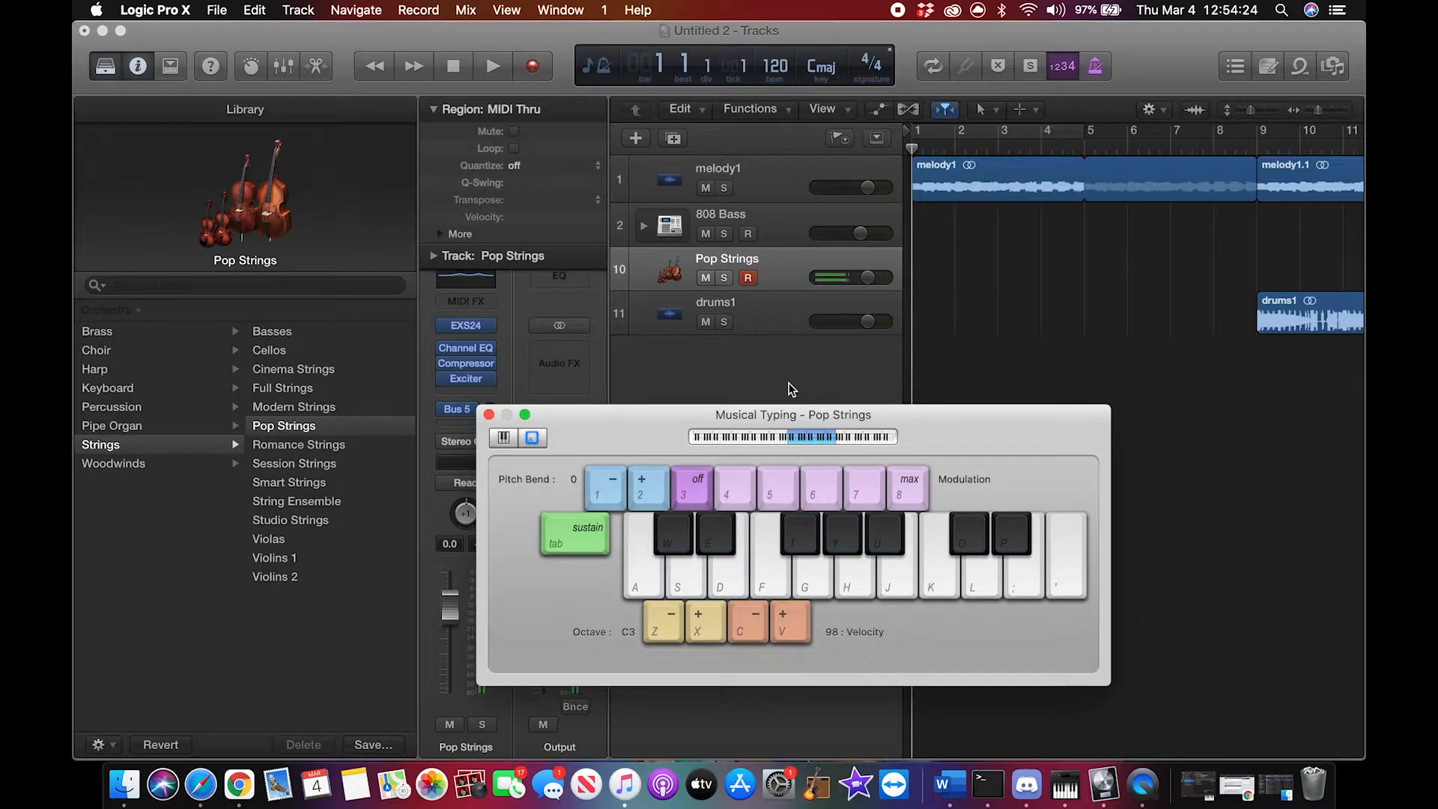
key(h)
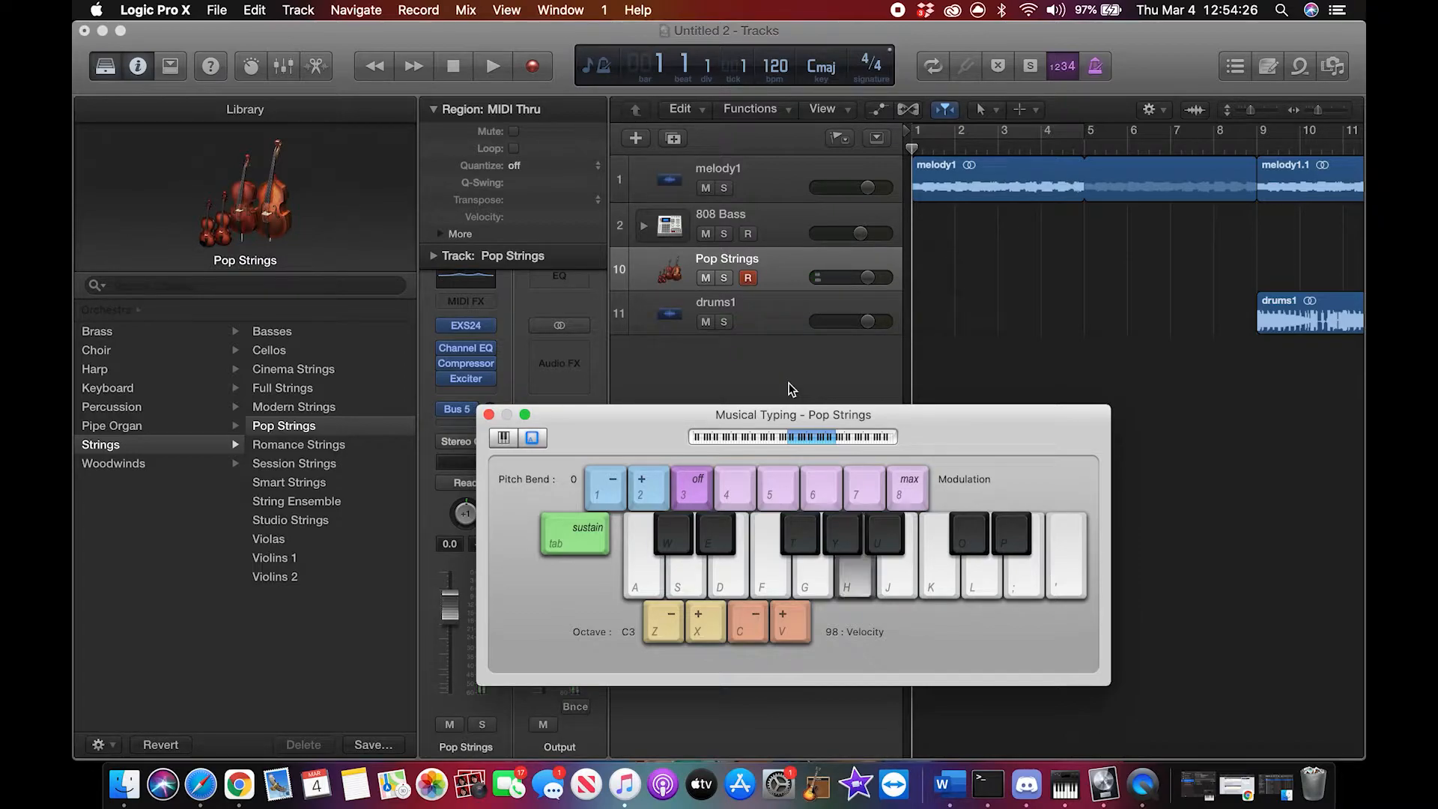
key(f)
key(g)
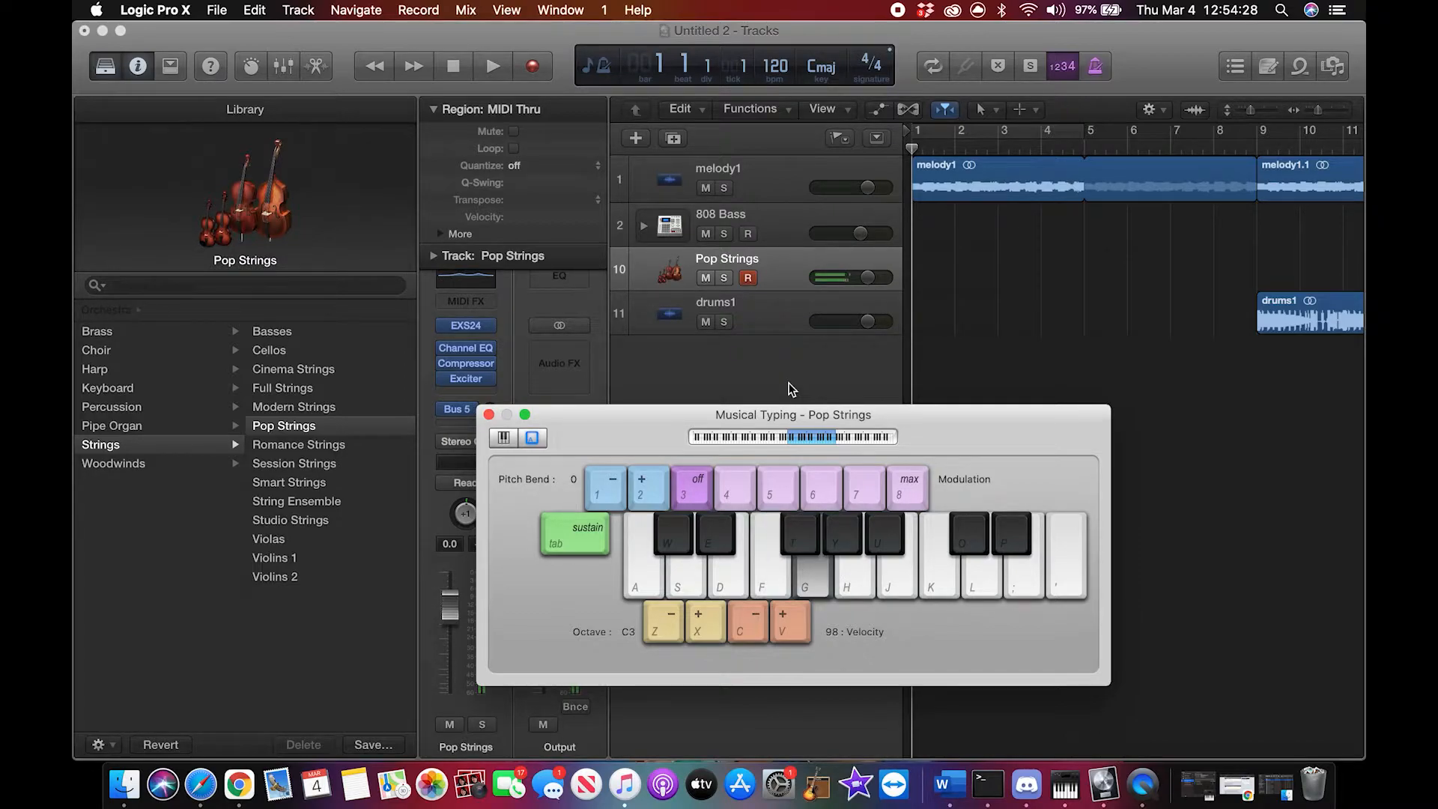
key(g)
key(j)
key(l)
key(f)
key(j)
key(apostrophe)
key(g)
key(j)
key(semicolon)
key(apostrophe)
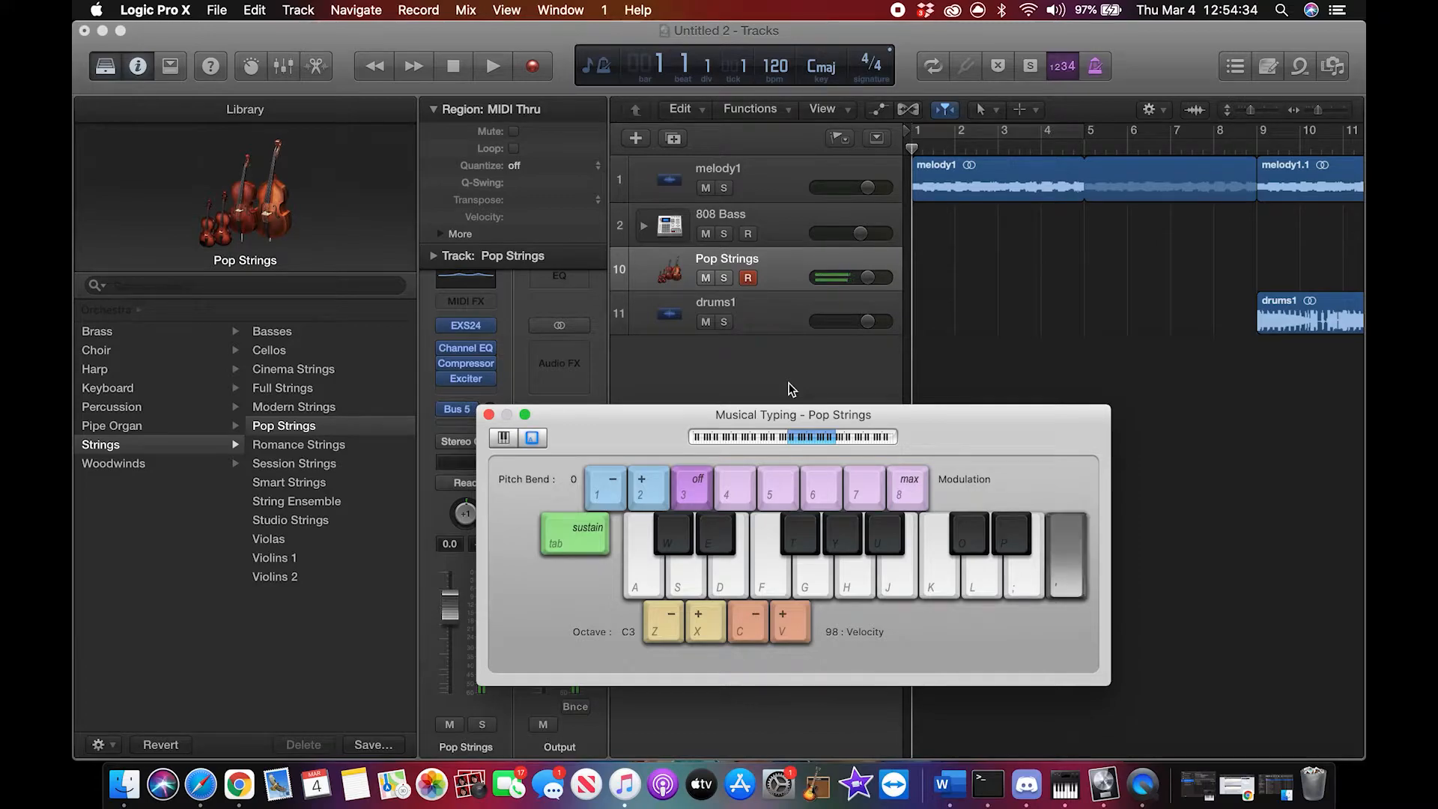
key(g)
key(j)
key(semicolon)
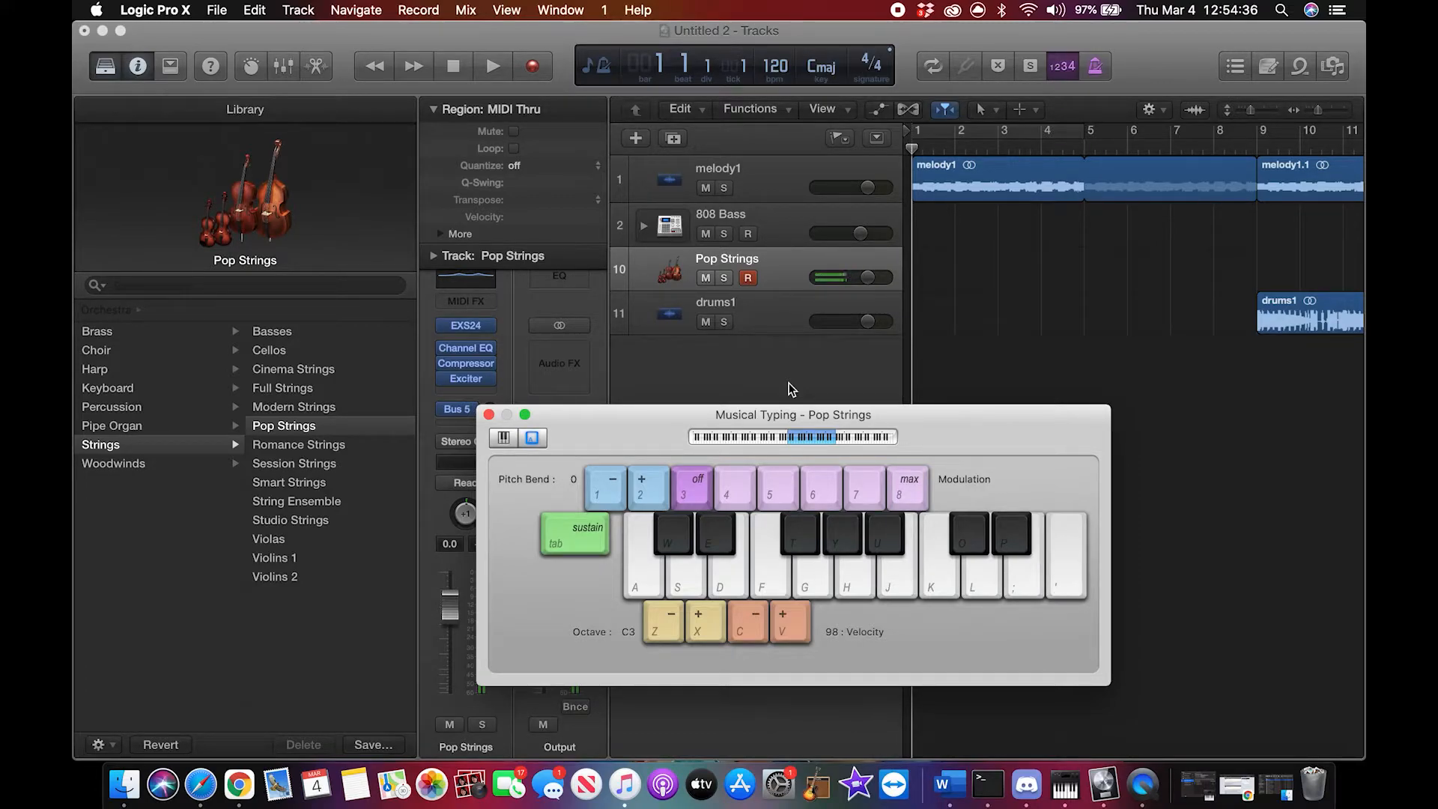
key(semicolon)
key(g)
key(j)
key(semicolon)
key(semicolon)
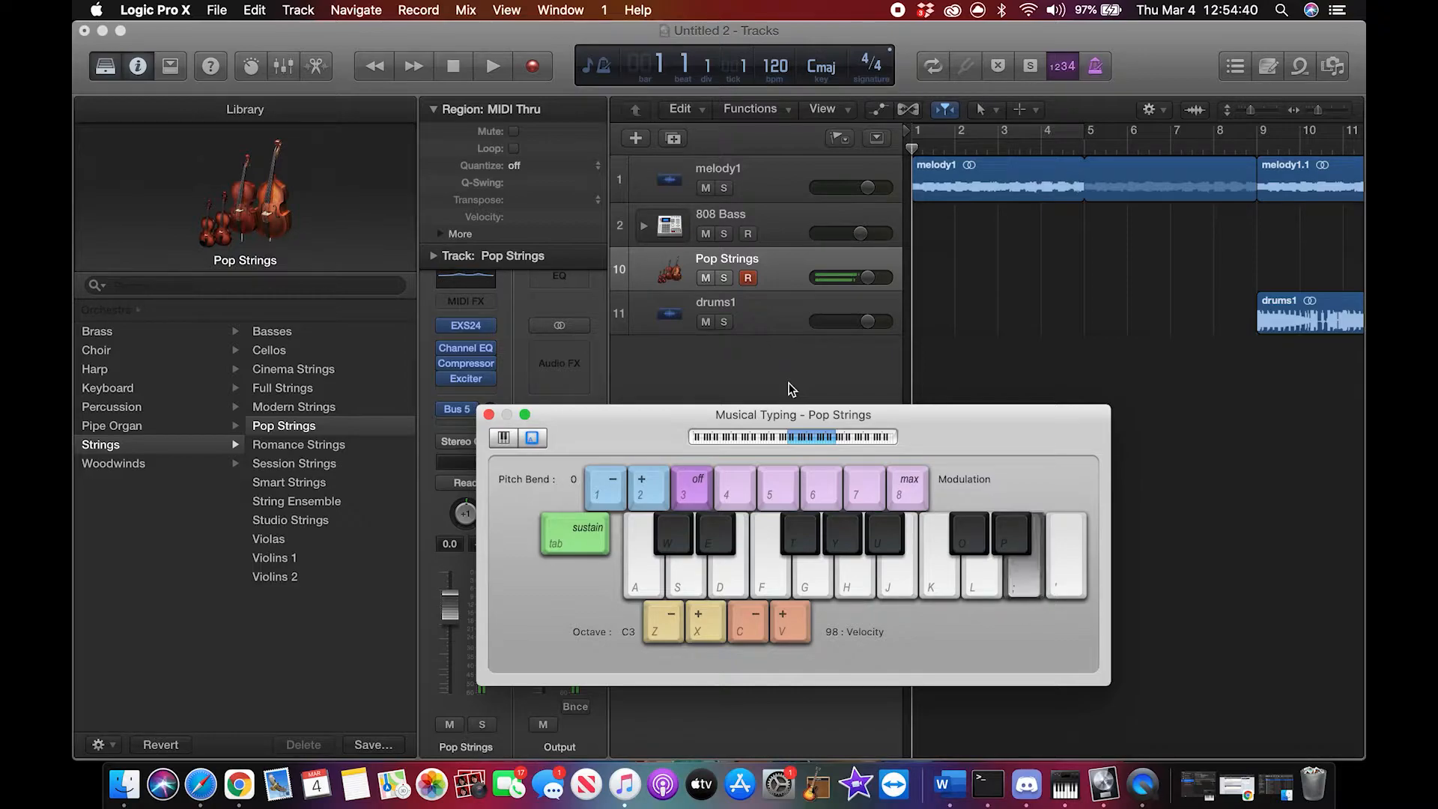
key(g)
key(j)
key(semicolon)
key(g)
key(j)
key(semicolon)
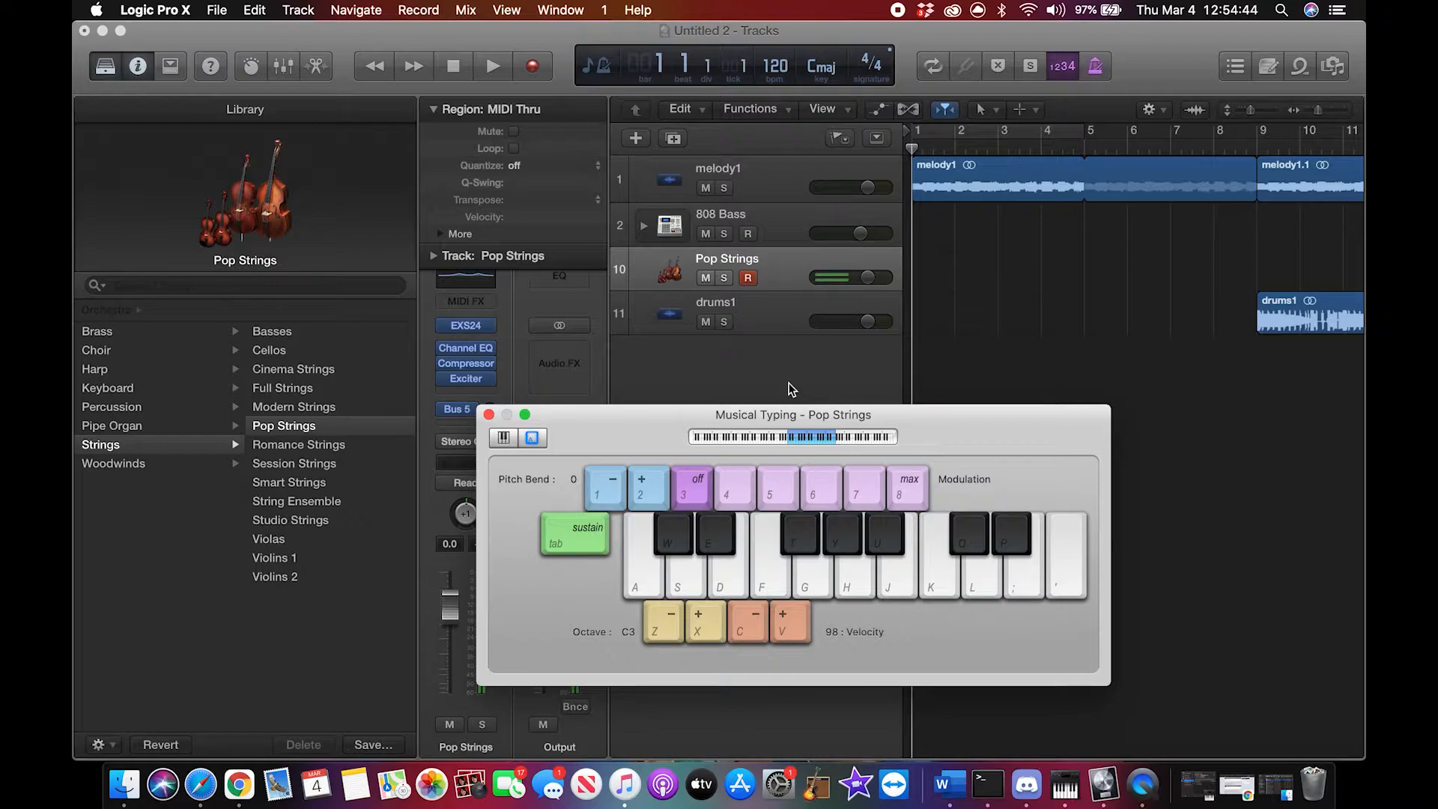
Step: Rehearse a line of G, B, D and E notes on the Pop Strings track with Musical Typing
key(semicolon)
key(g)
key(j)
key(l)
key(g)
key(j)
key(l)
key(g)
key(l)
key(g)
key(j)
key(l)
key(semicolon)
Step: Record the rising strings melody on the Pop Strings track from bar 1, stopping in bar 3
click(527, 70)
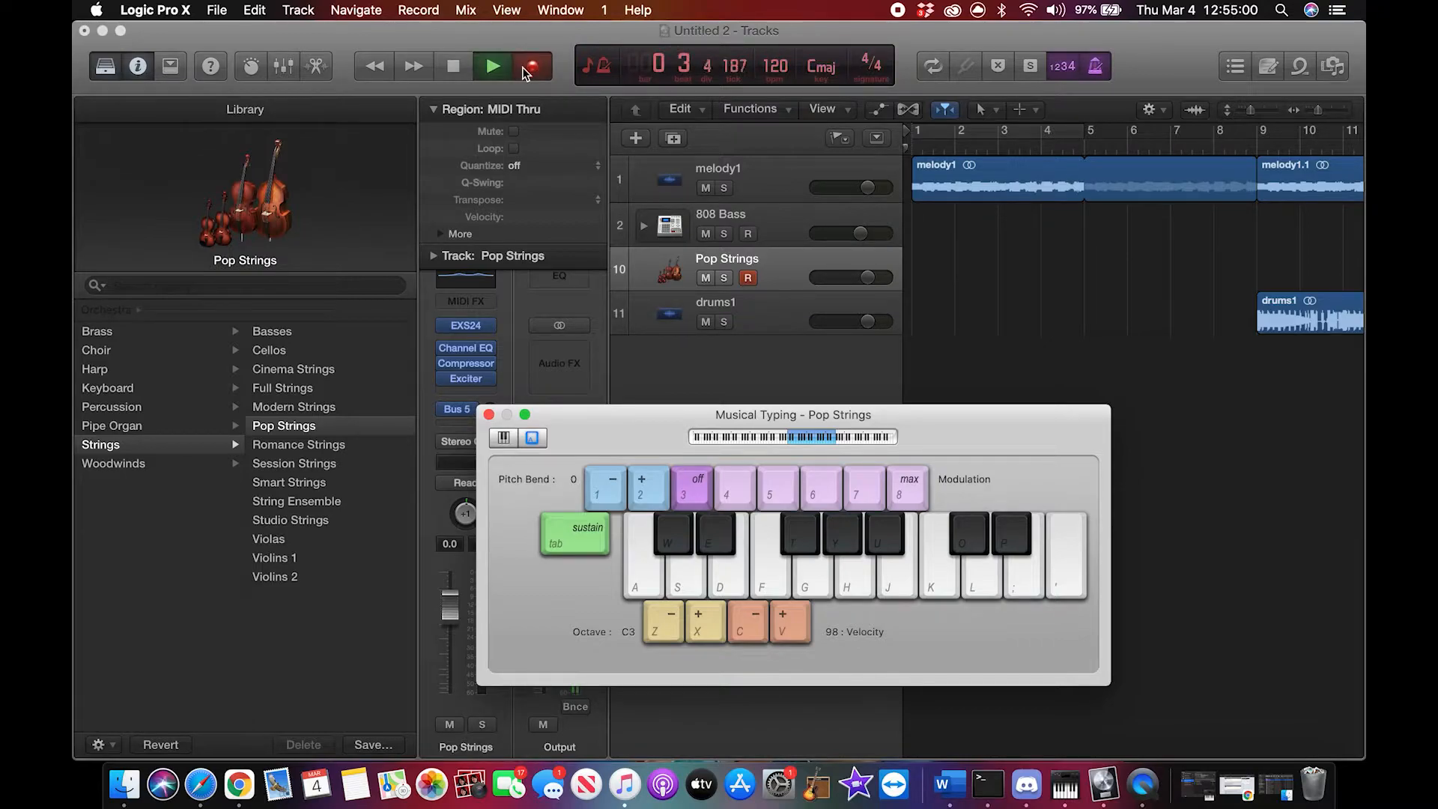
key(j)
key(semicolon)
key(semicolon)
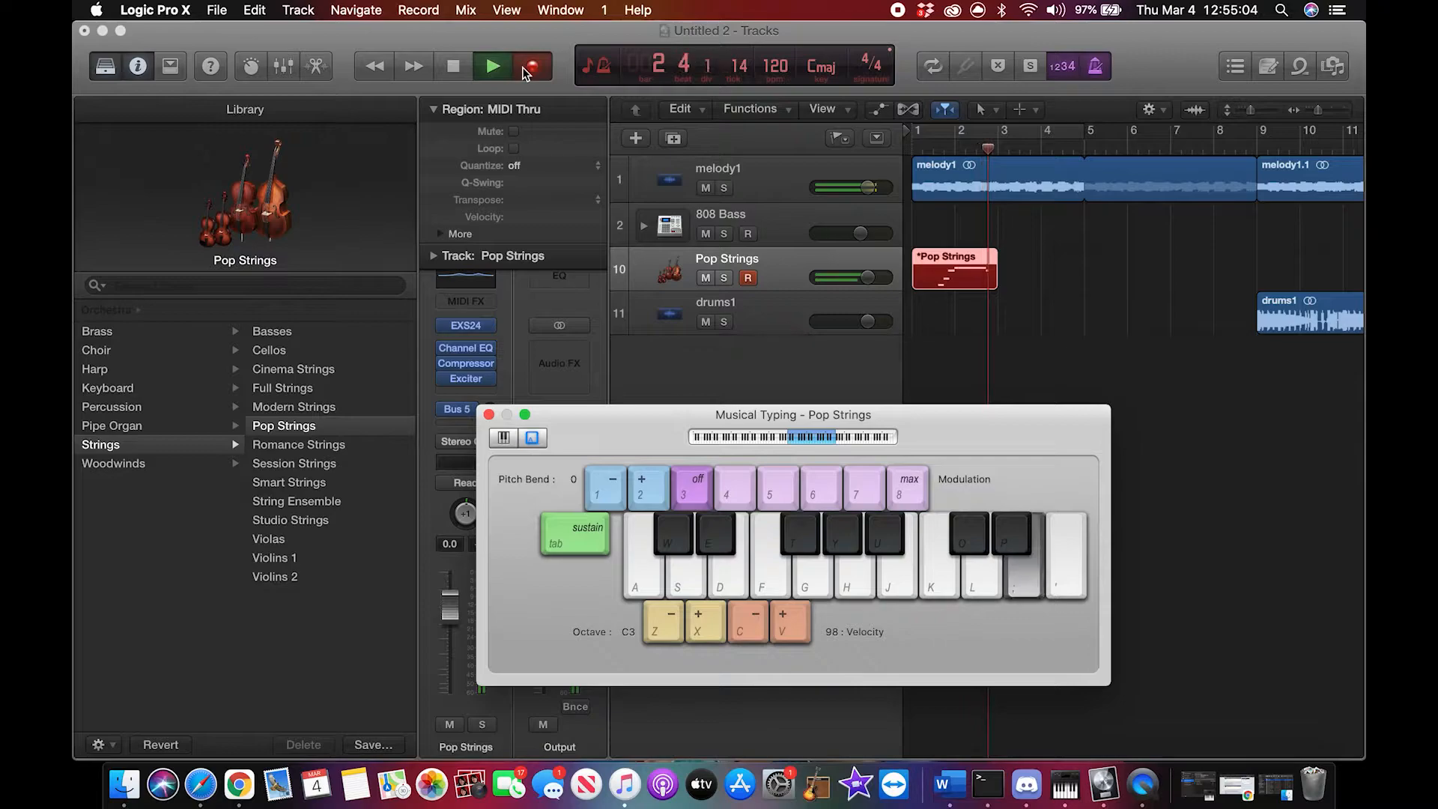
key(space)
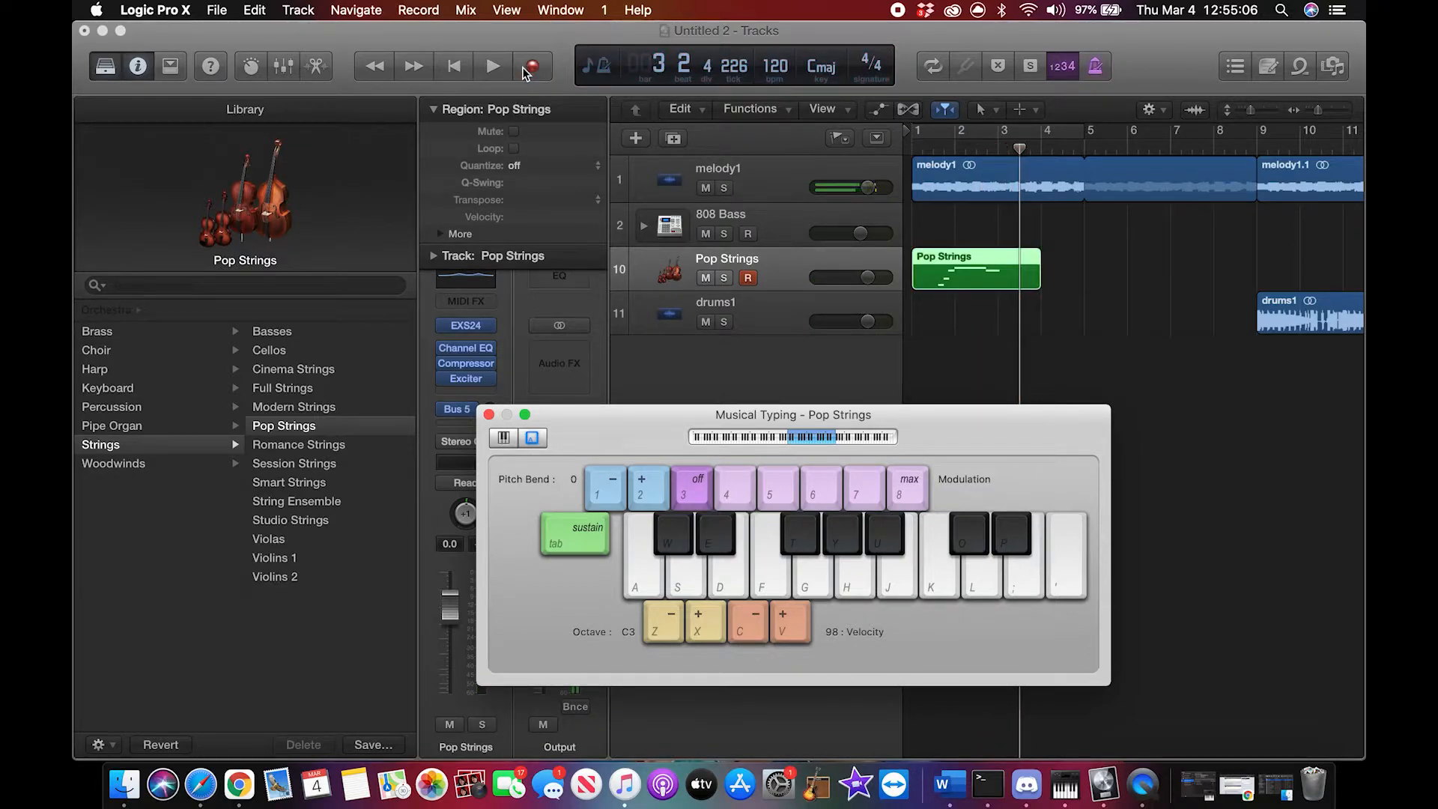
Step: Close Musical Typing, open the recorded Pop Strings region in the Piano Roll, and quantize all its notes to 1/16 Note
click(488, 415)
double_click(997, 288)
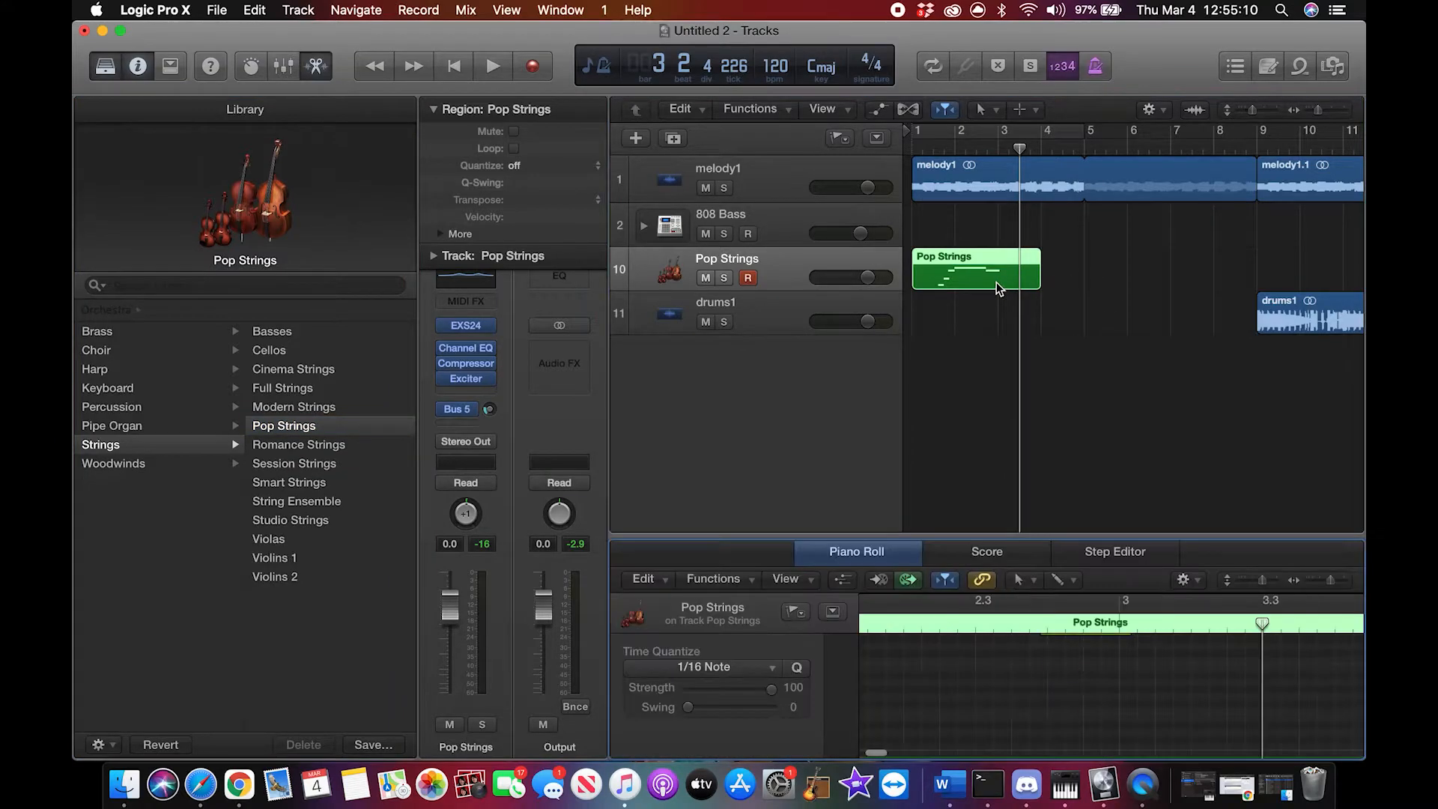
scroll(1079, 690, left, 10)
scroll(1079, 690, up, 2)
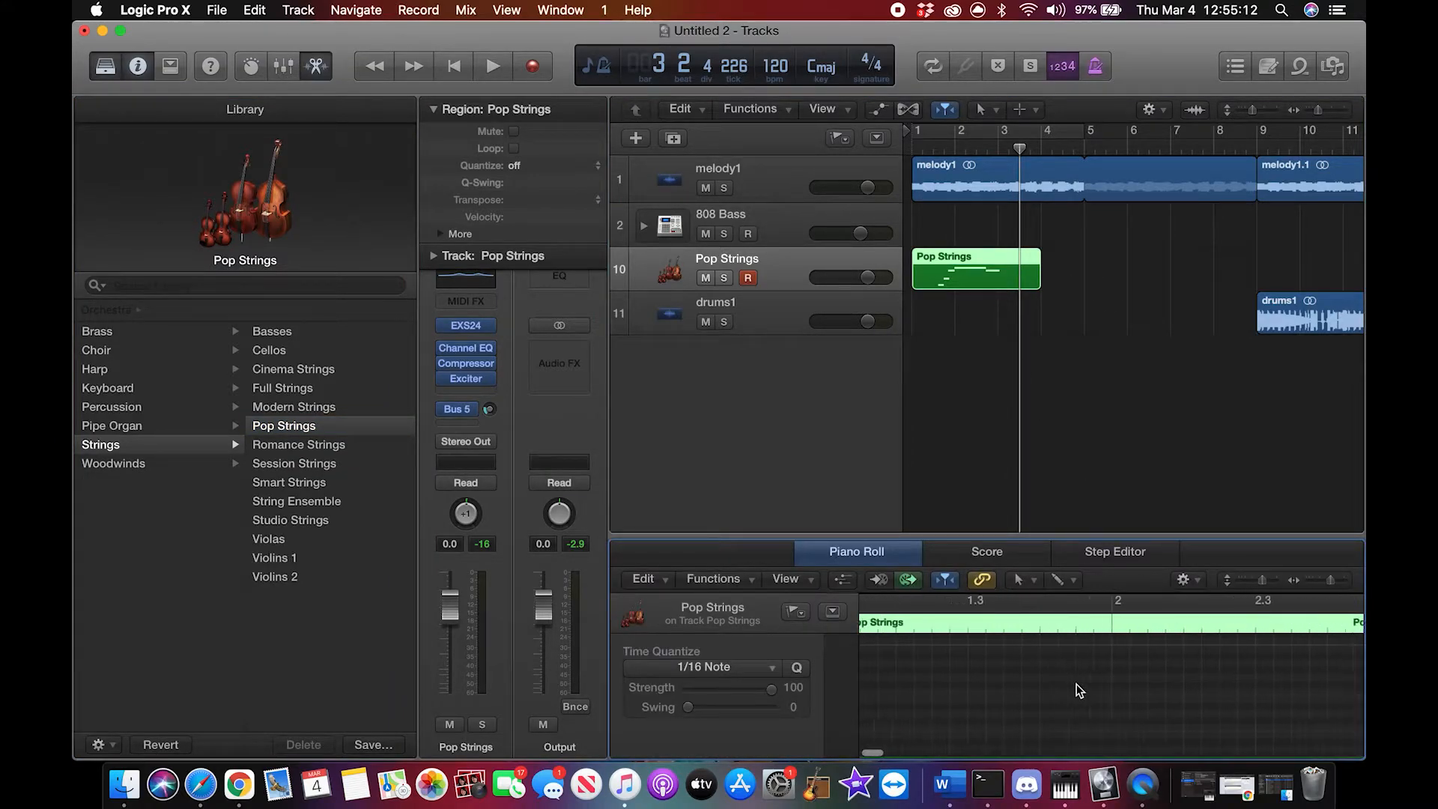
scroll(1079, 690, down, 1)
scroll(1079, 690, right, 3)
right_click(1074, 722)
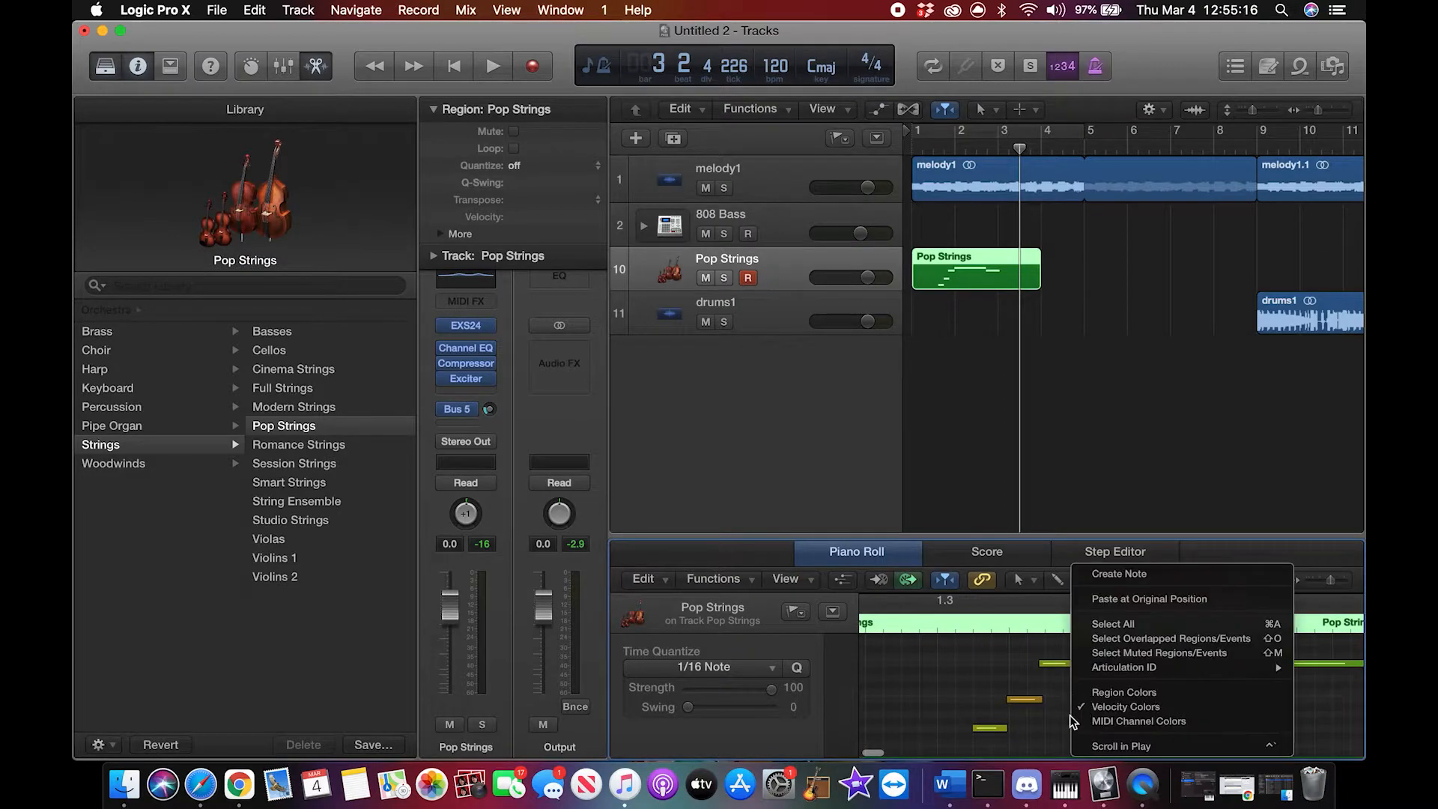
click(1140, 627)
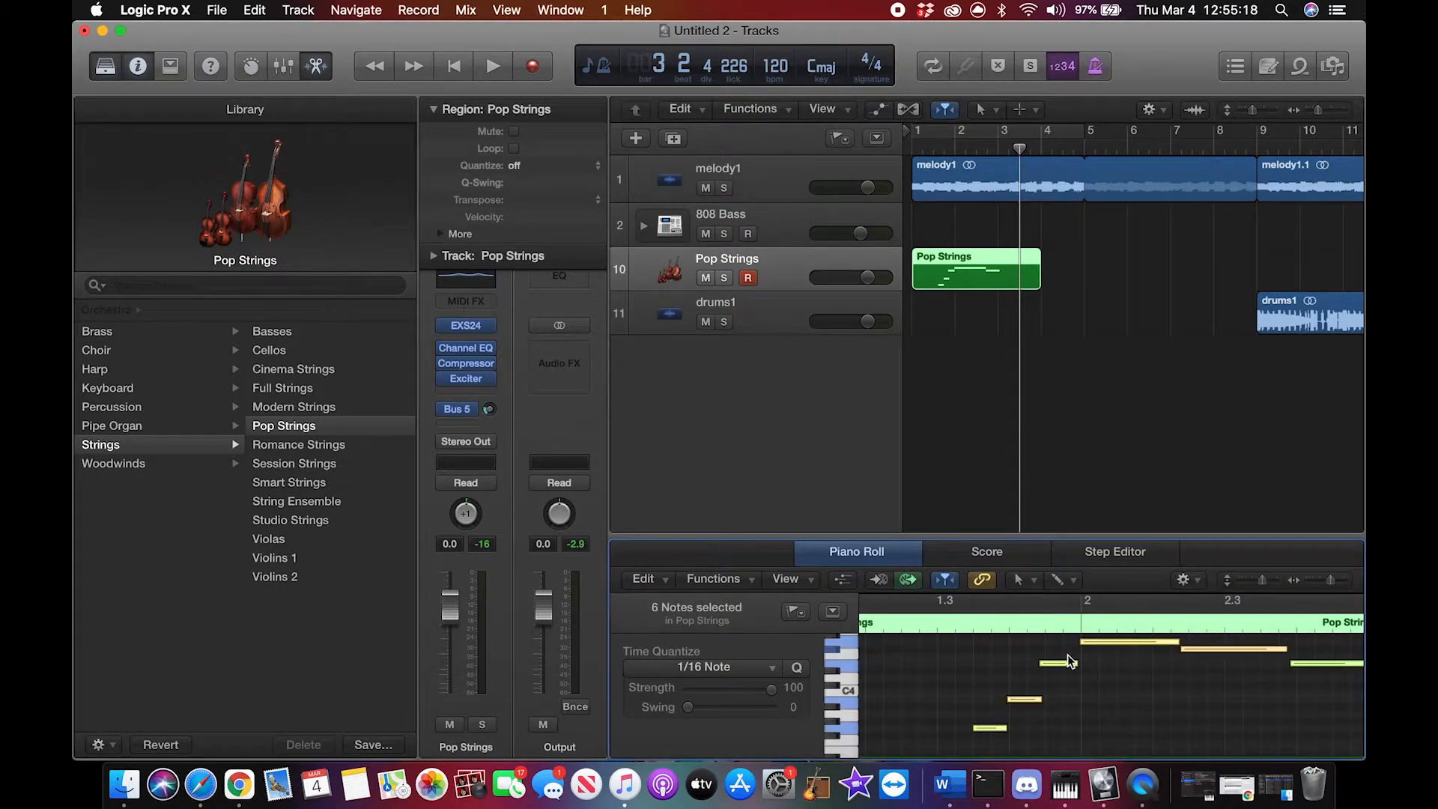
click(739, 589)
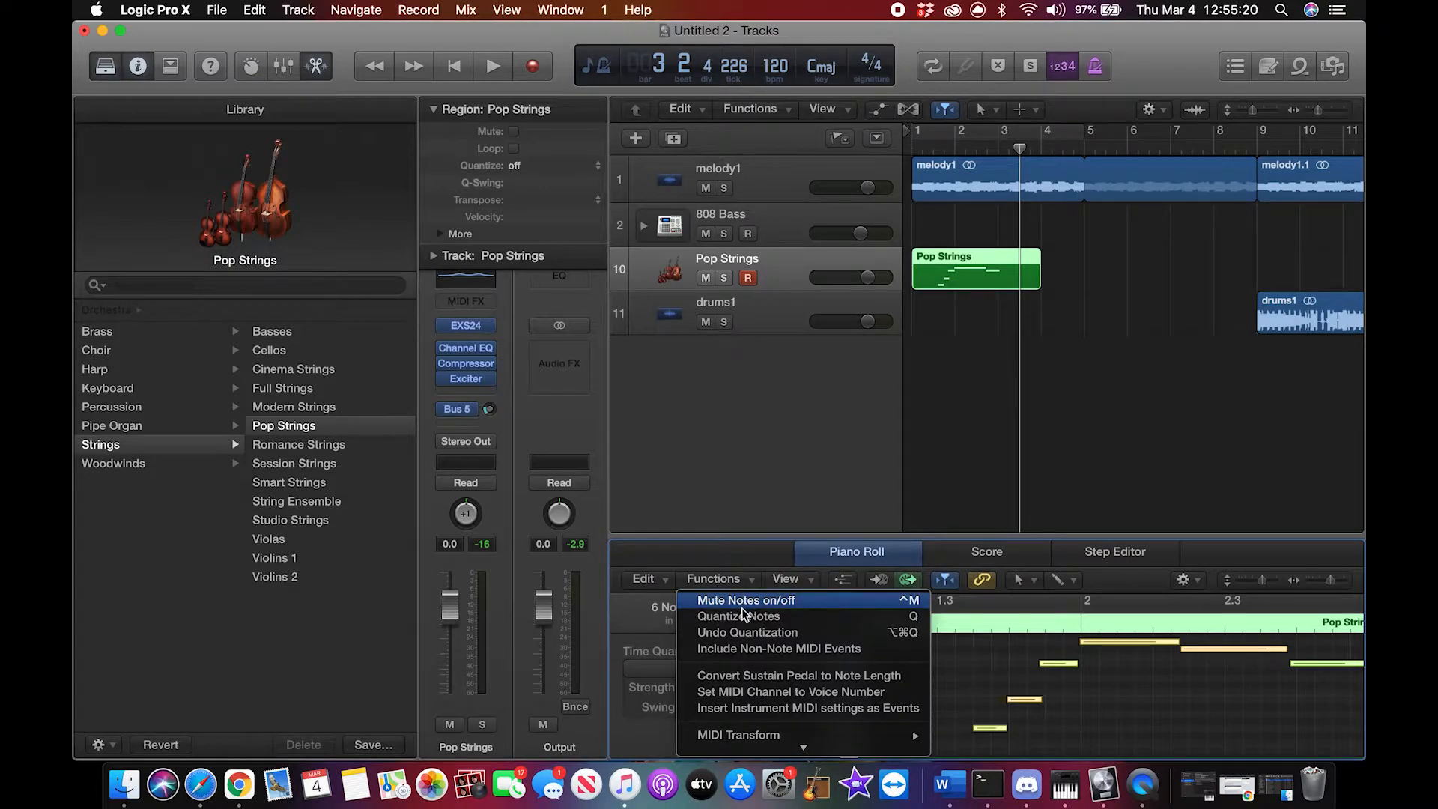
click(739, 617)
right_click(1097, 724)
click(1066, 713)
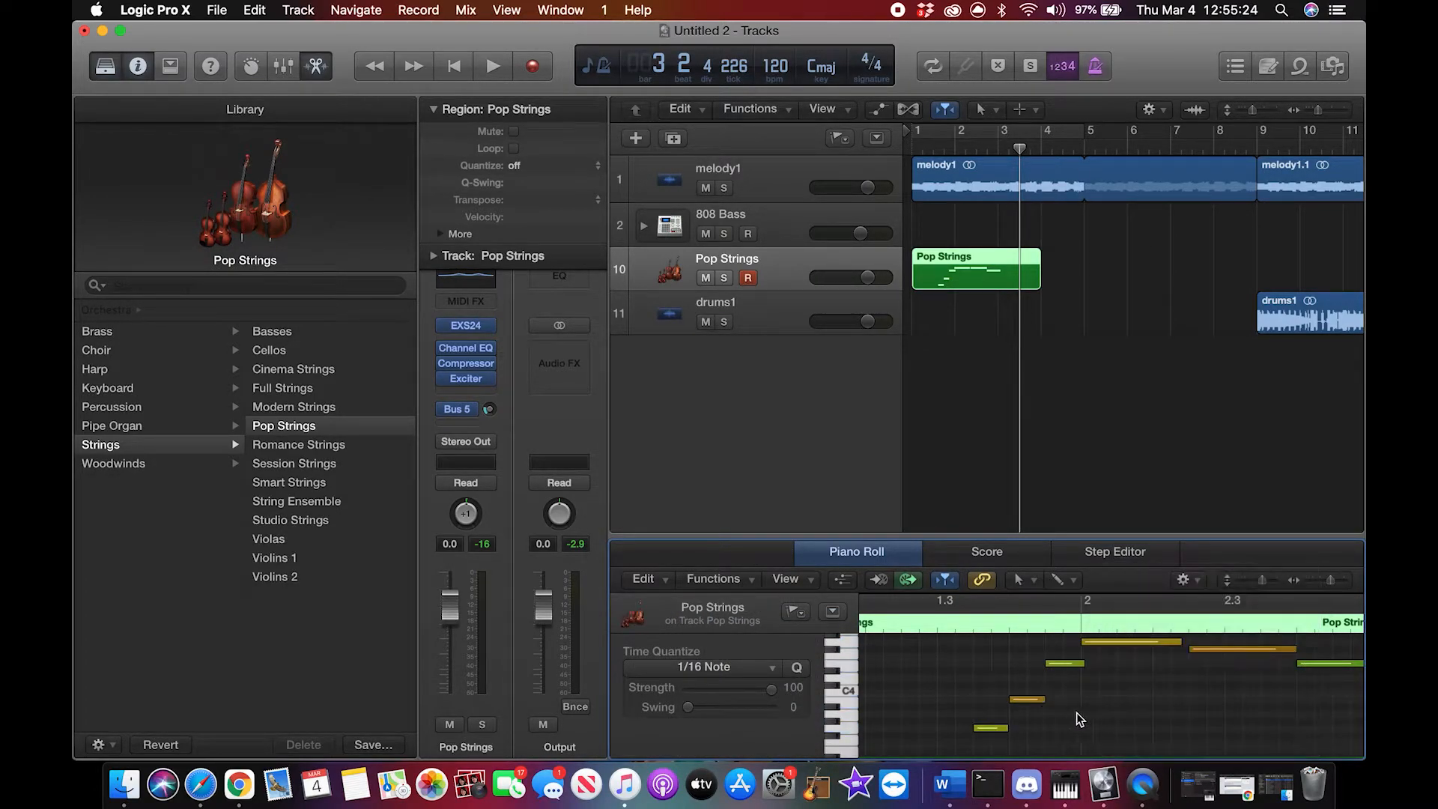
Step: Trim the short note before bar 2 to end at the bar line and lengthen the bar 2 note to meet the next one
click(1079, 664)
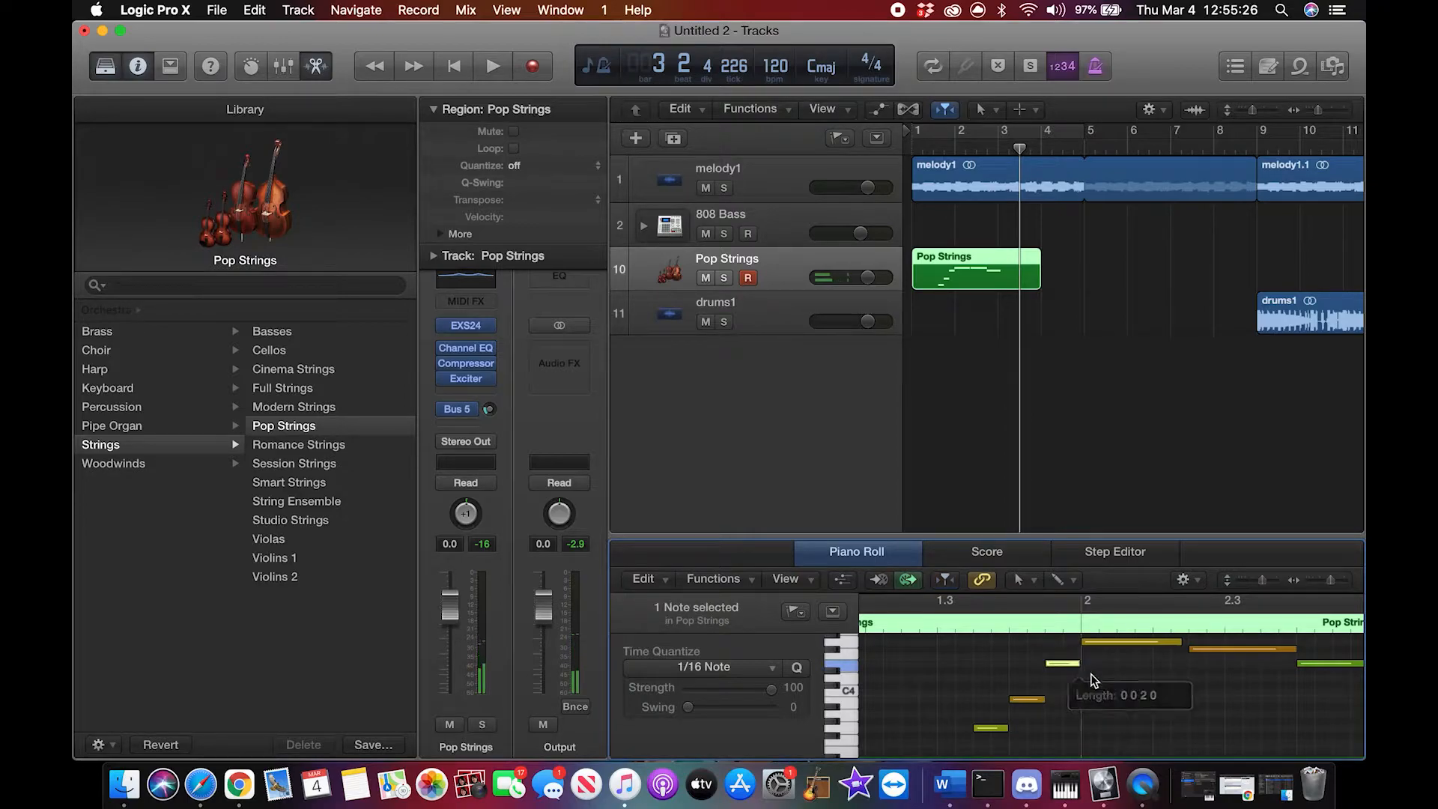
drag(1180, 642, 1188, 643)
scroll(1202, 679, right, 2)
scroll(1198, 678, right, 1)
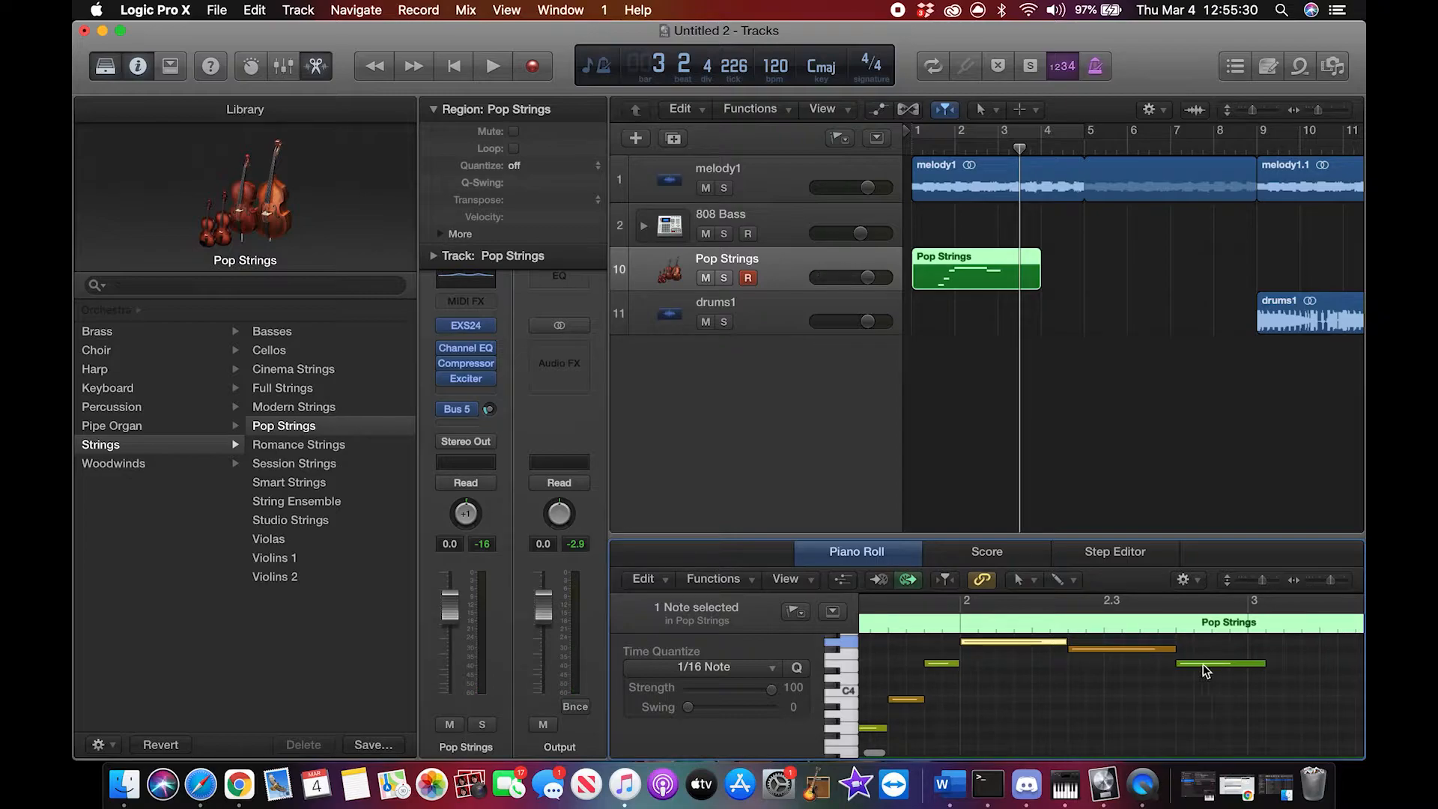
click(1264, 660)
Step: Solo the Pop Strings track and play its region from bar 1 into bar 3
click(724, 279)
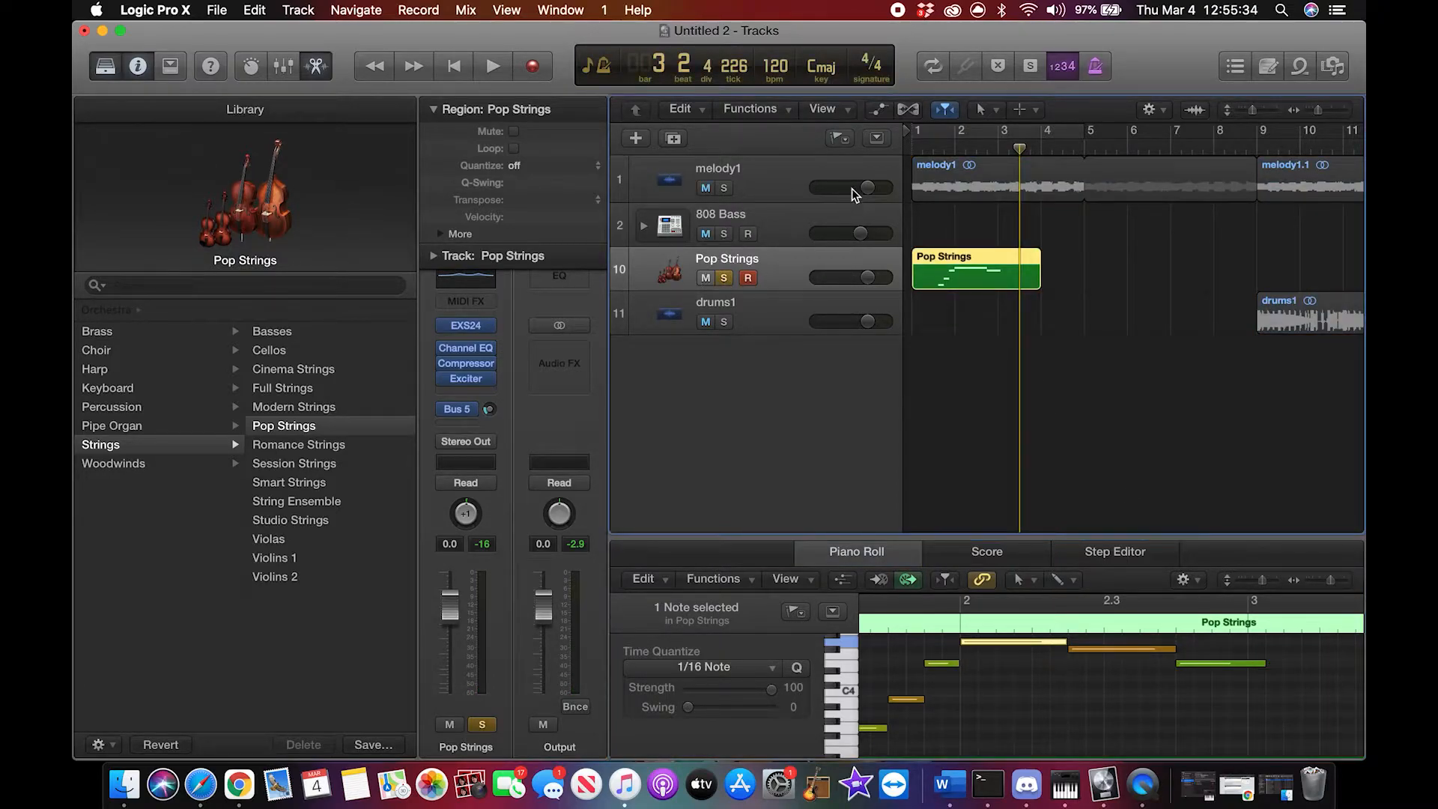
click(913, 150)
key(space)
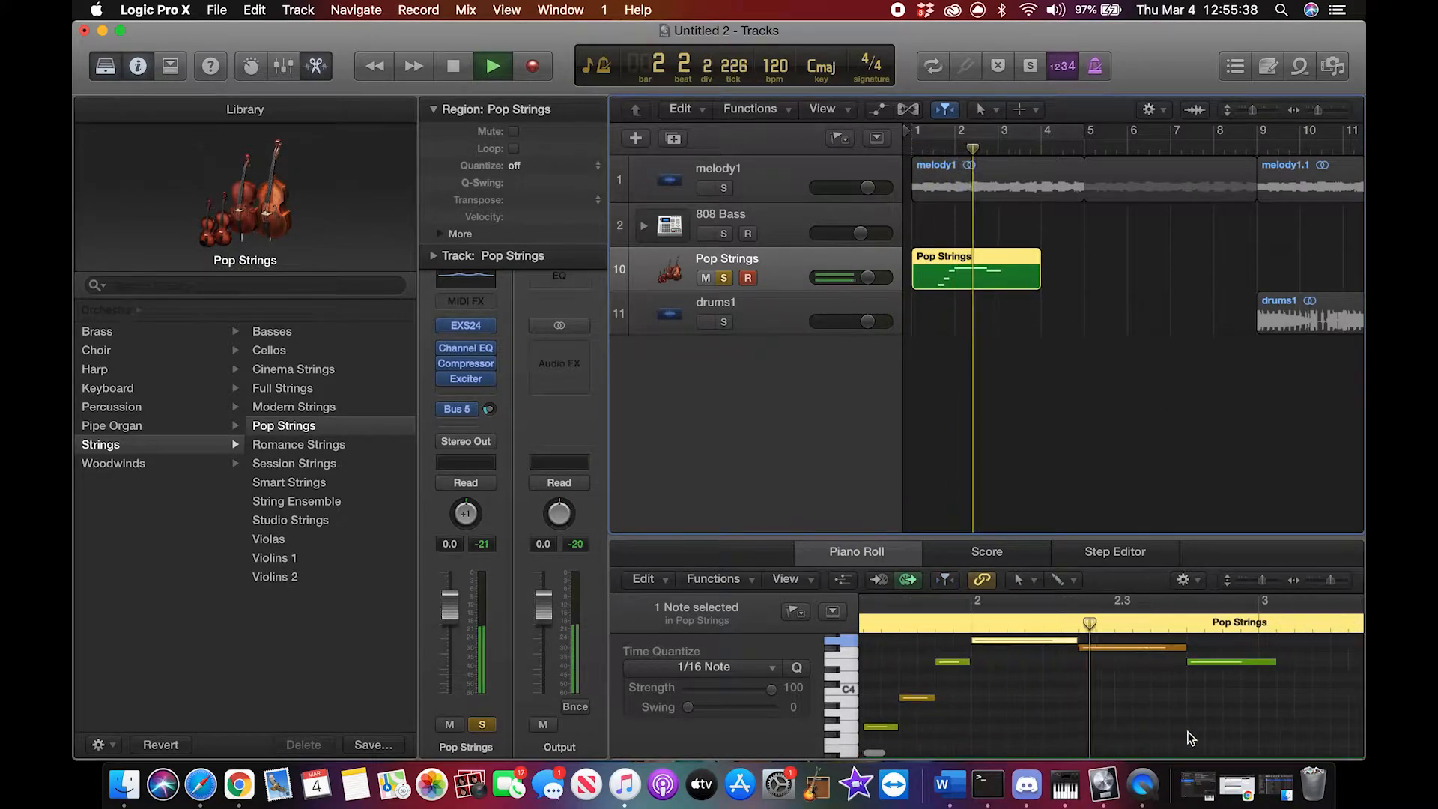
key(space)
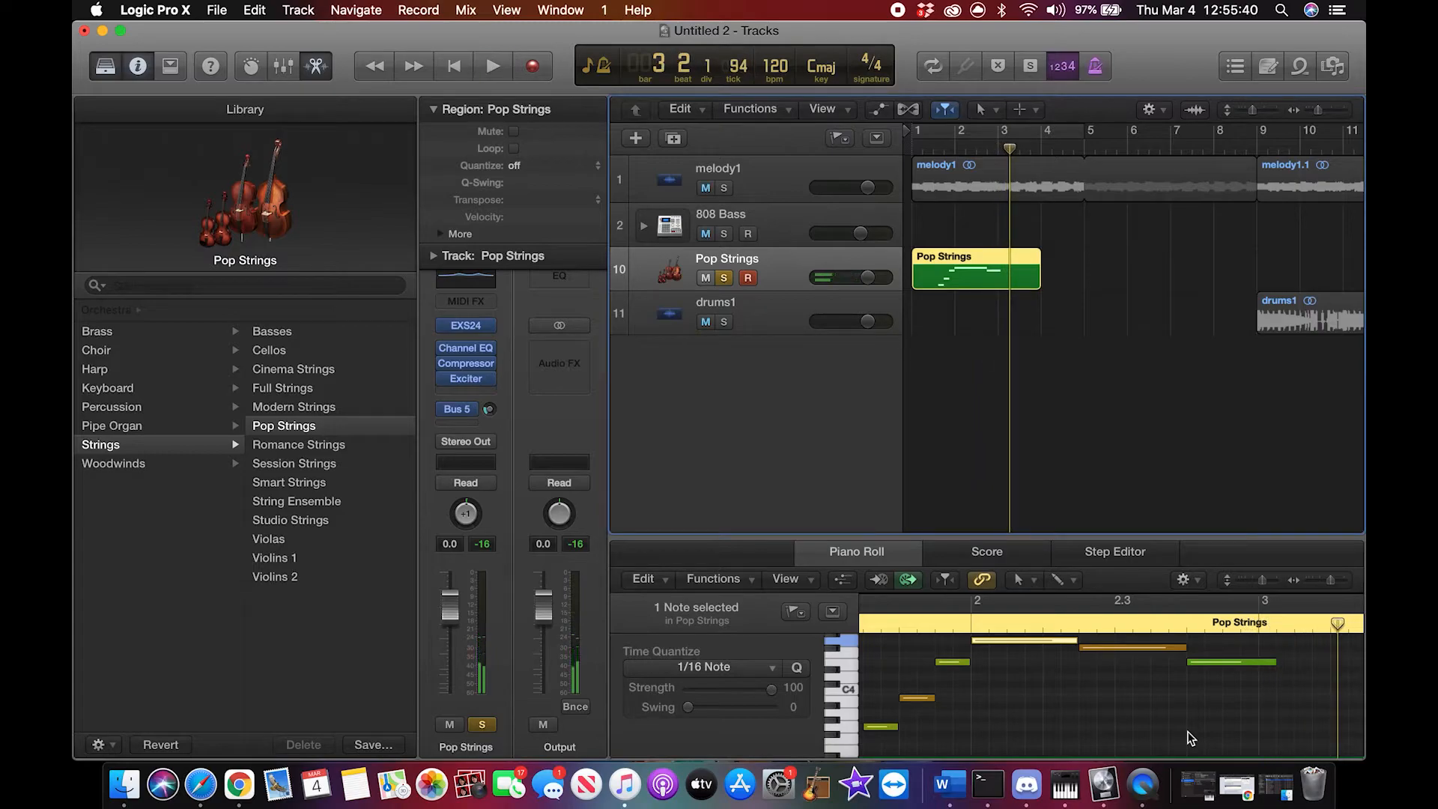
Step: Shorten the region's last note to end at about bar 3, replay the soloed strings from bar 1, and turn solo off
drag(1275, 662, 1267, 667)
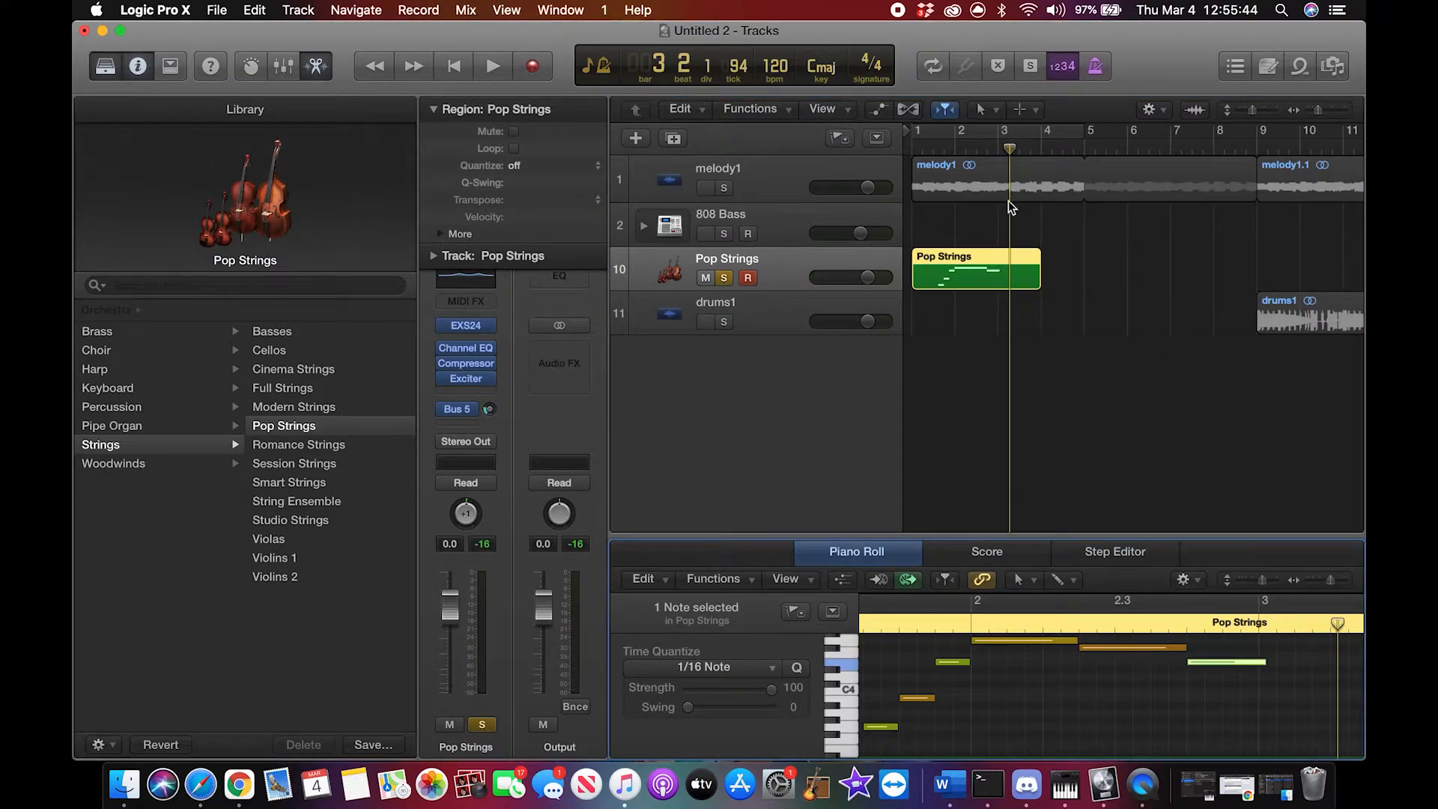
click(910, 139)
key(space)
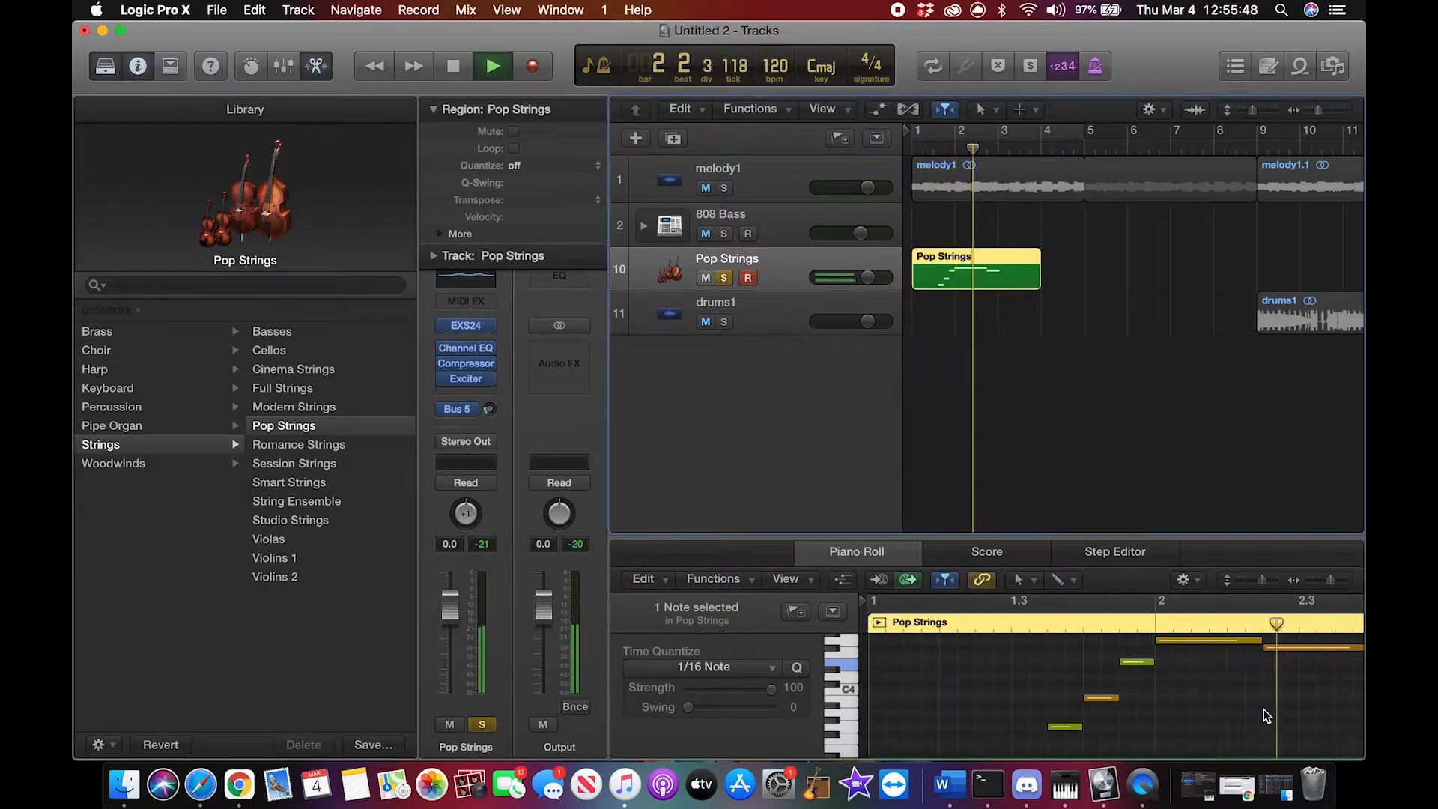
key(space)
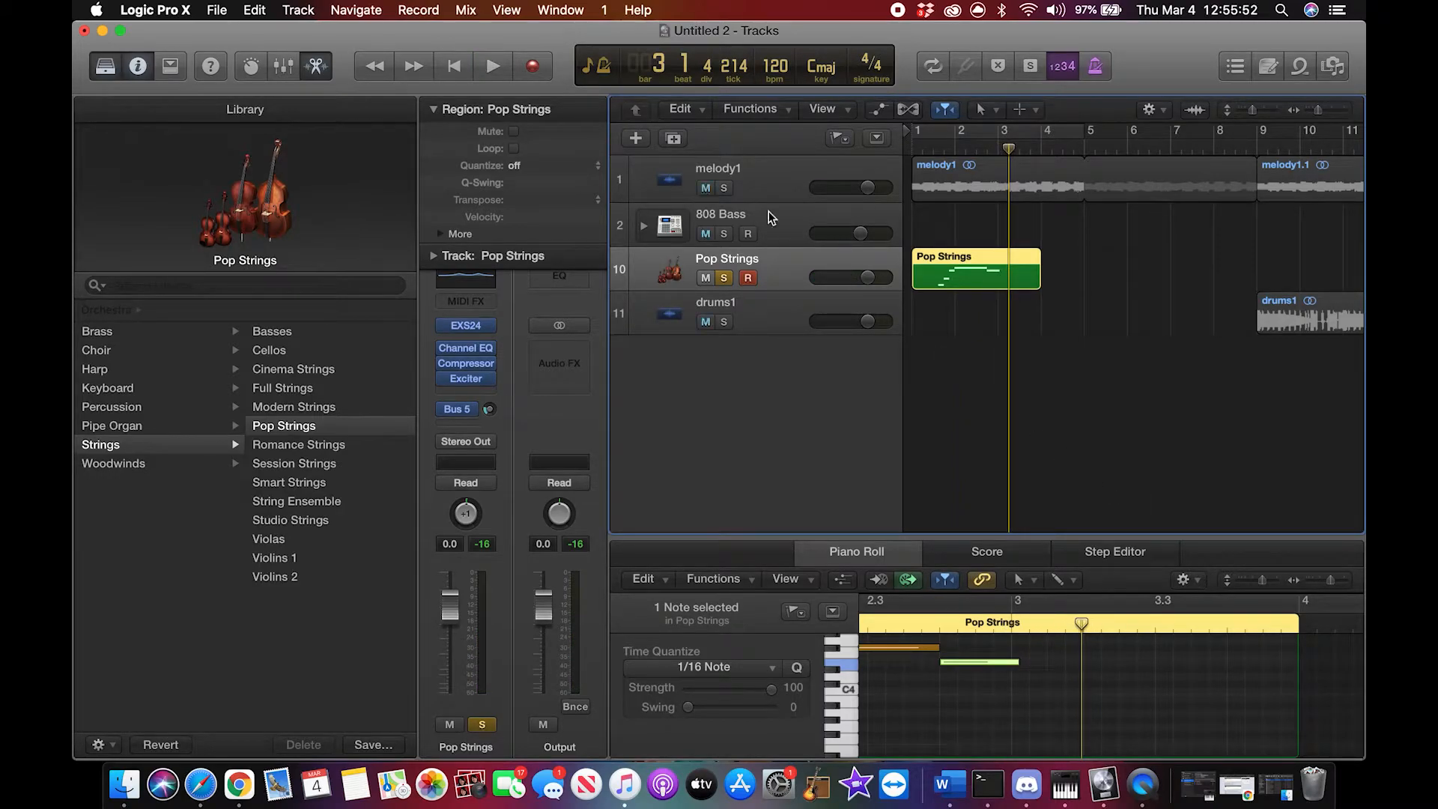
click(725, 278)
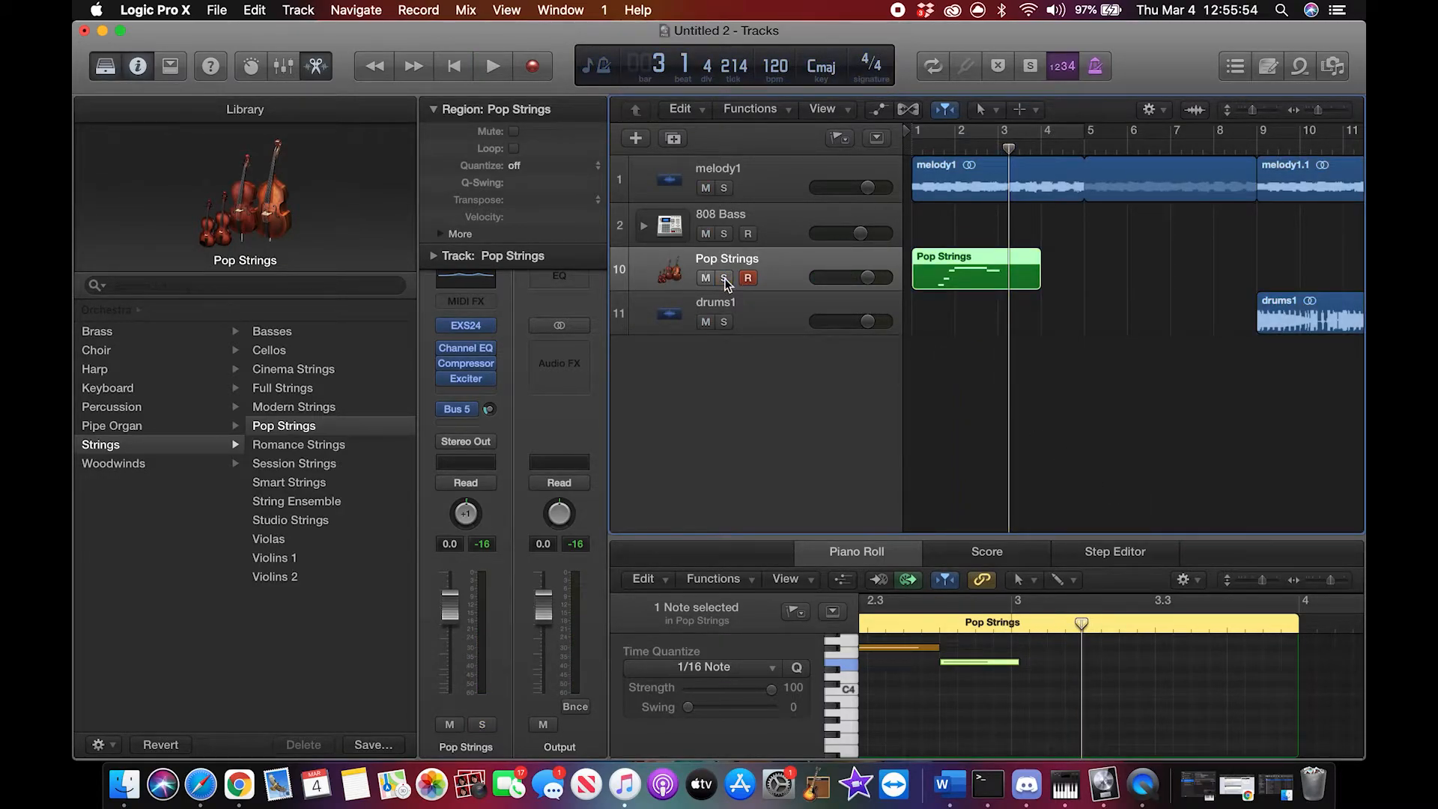
Step: Create a second software instrument track and load the Pop Strings patch from the Orchestral Strings category
scroll(1037, 428, right, 3)
scroll(1037, 429, left, 3)
click(634, 138)
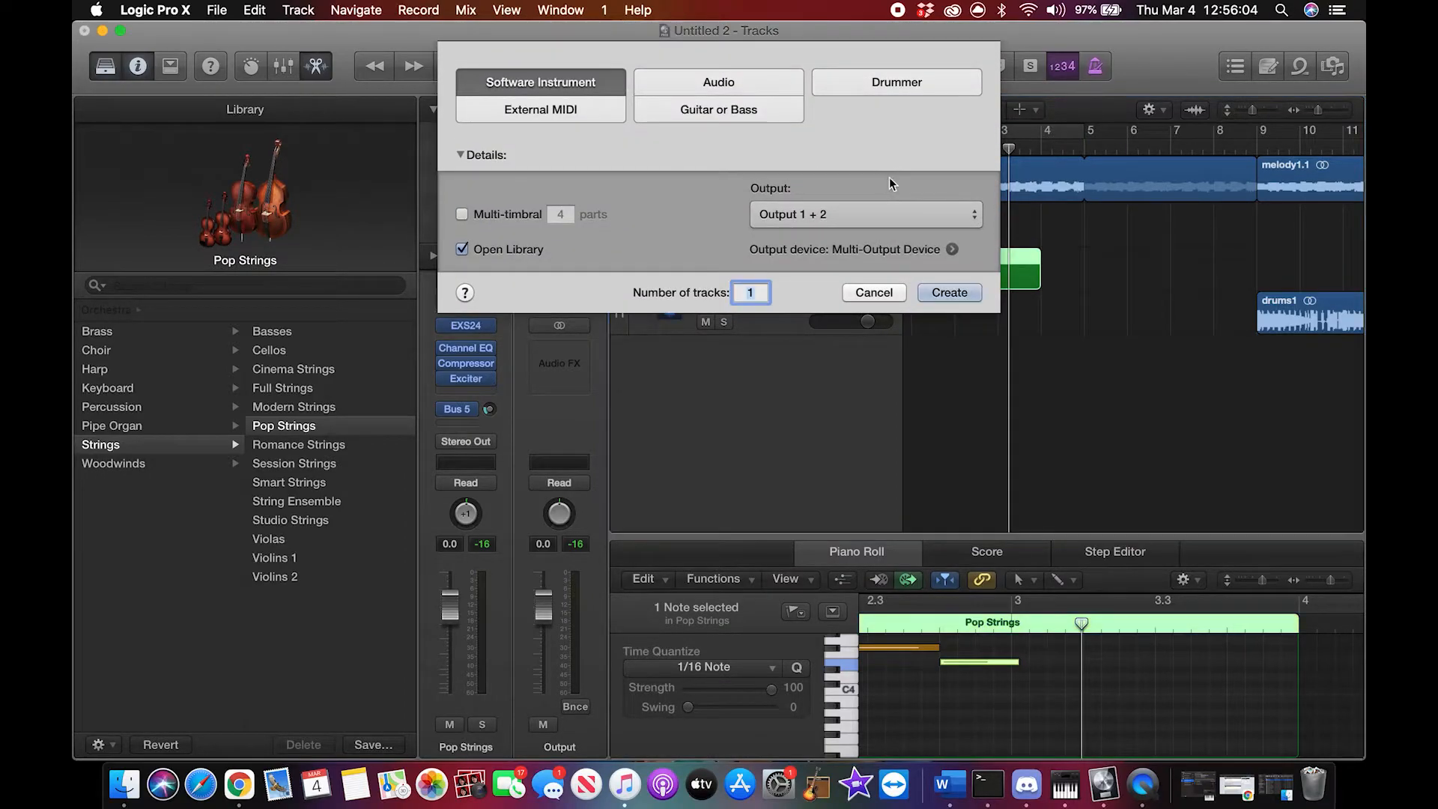
click(950, 292)
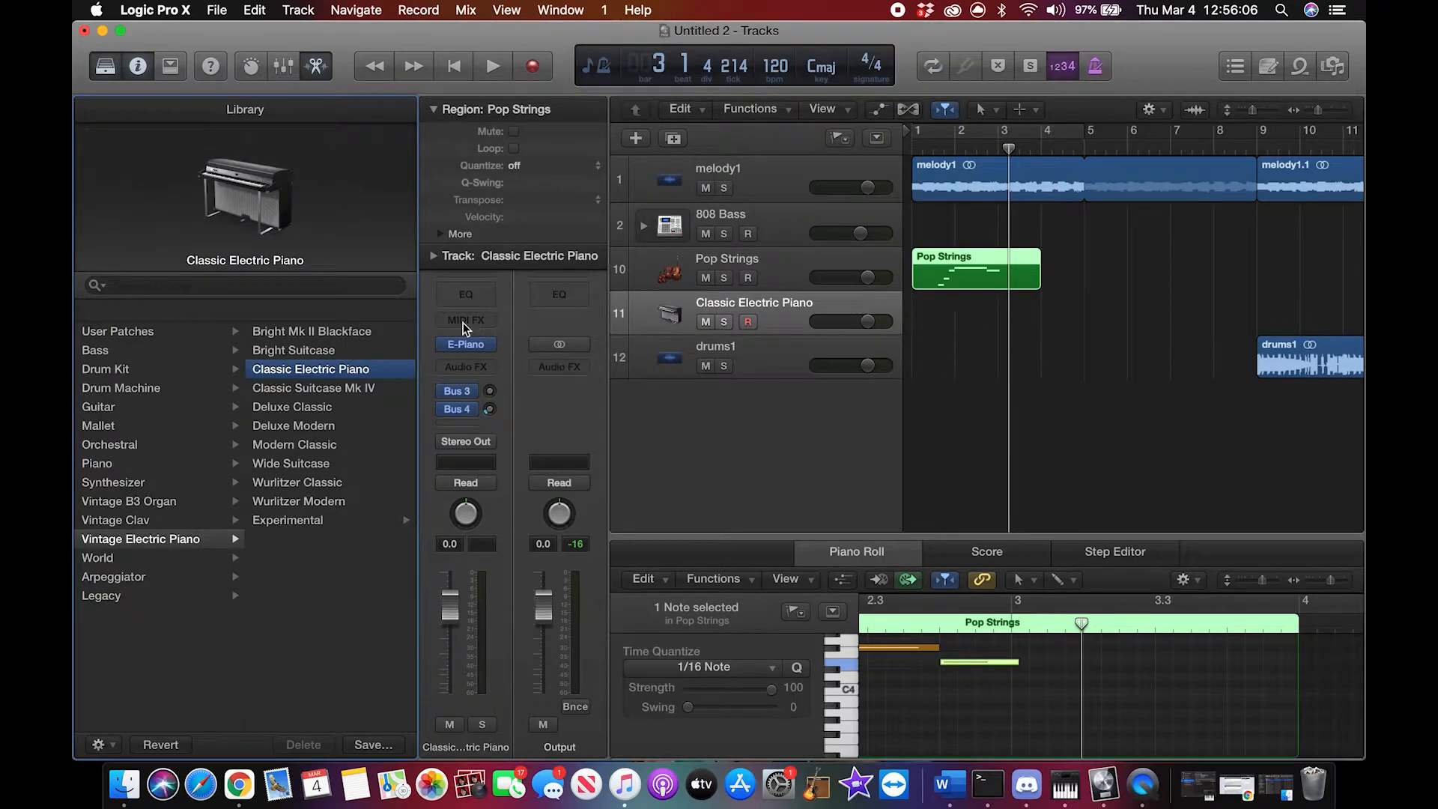
click(126, 464)
click(120, 445)
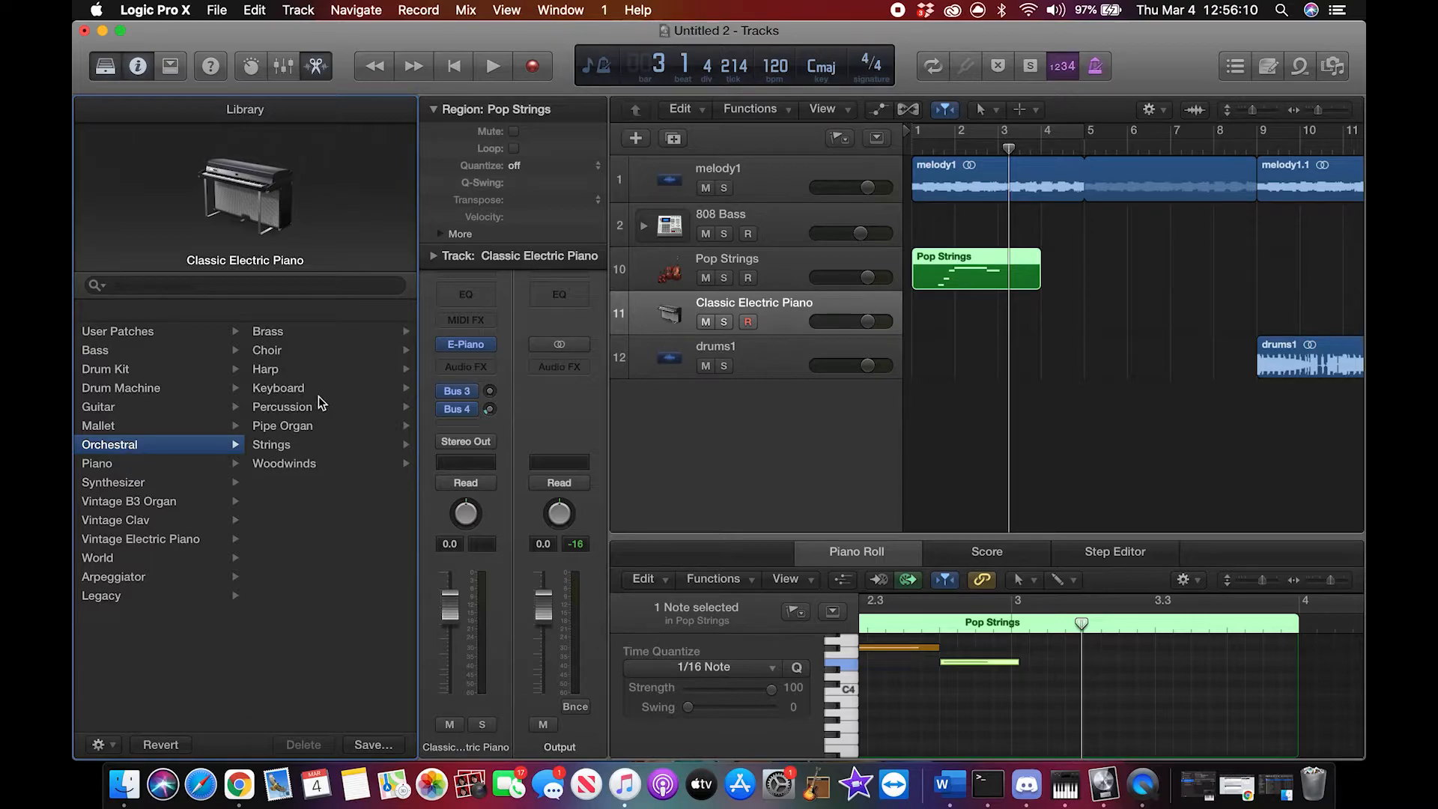
click(304, 444)
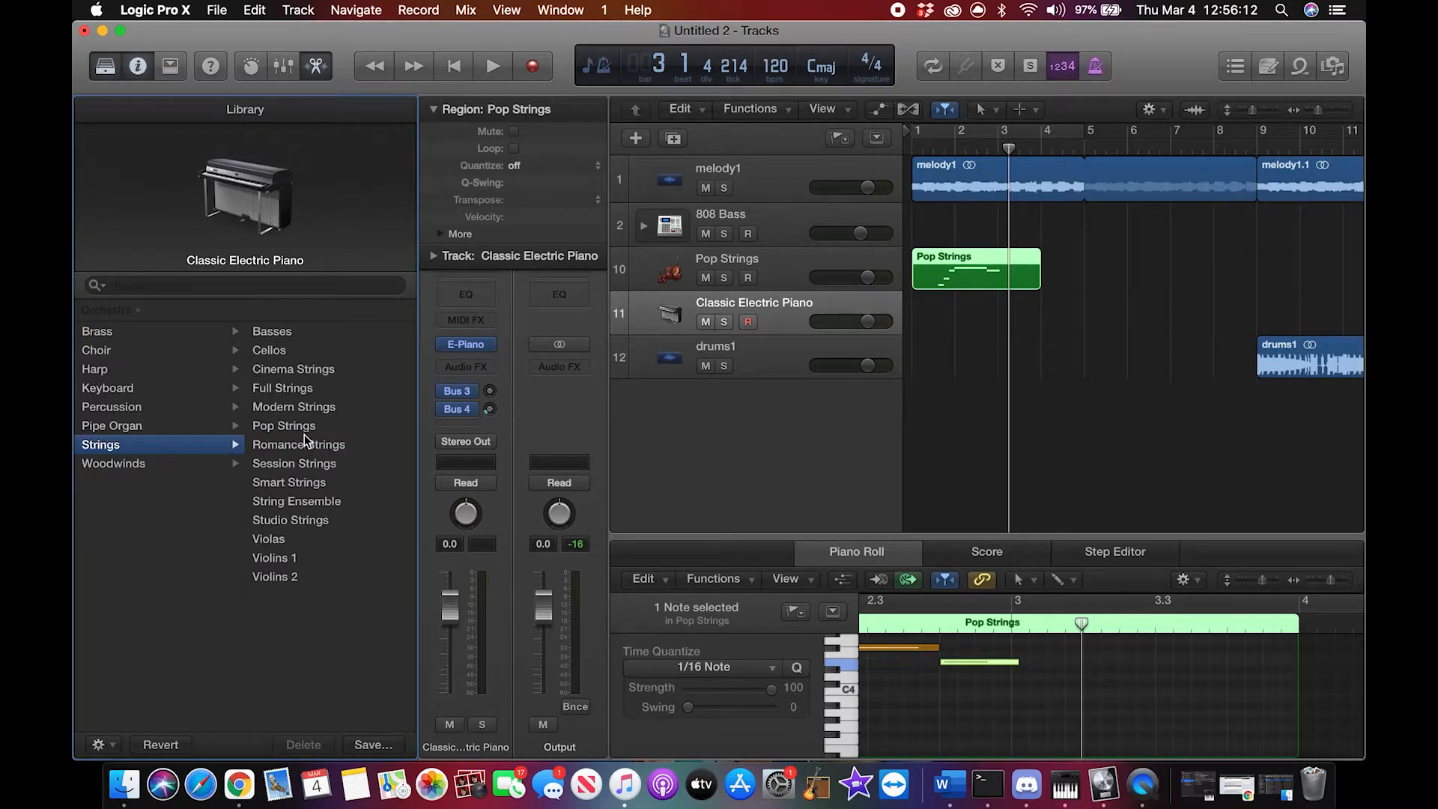
click(299, 426)
click(972, 450)
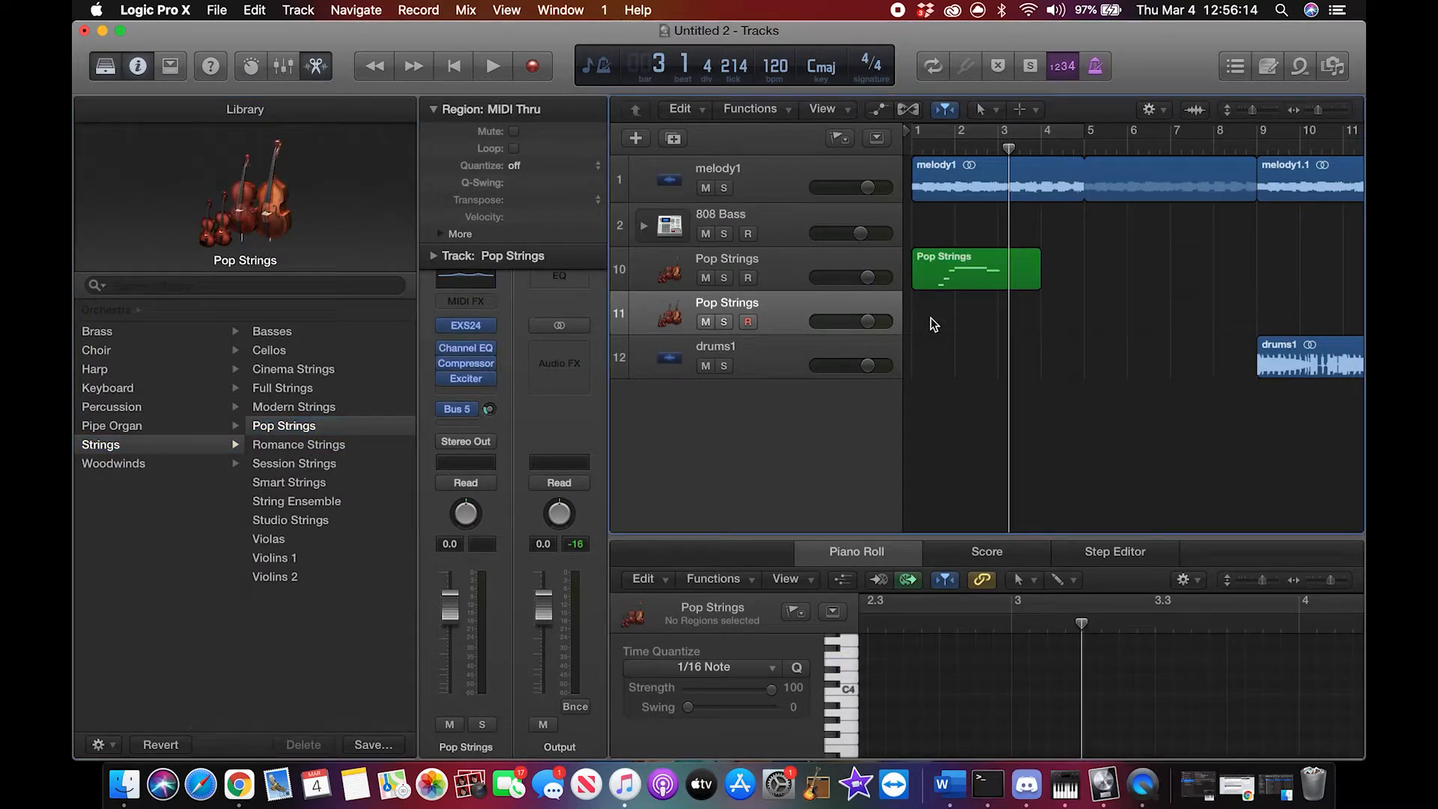
Step: Play the melody and strings together from the start of bar 1 and stop at bar 3
drag(1005, 142, 919, 146)
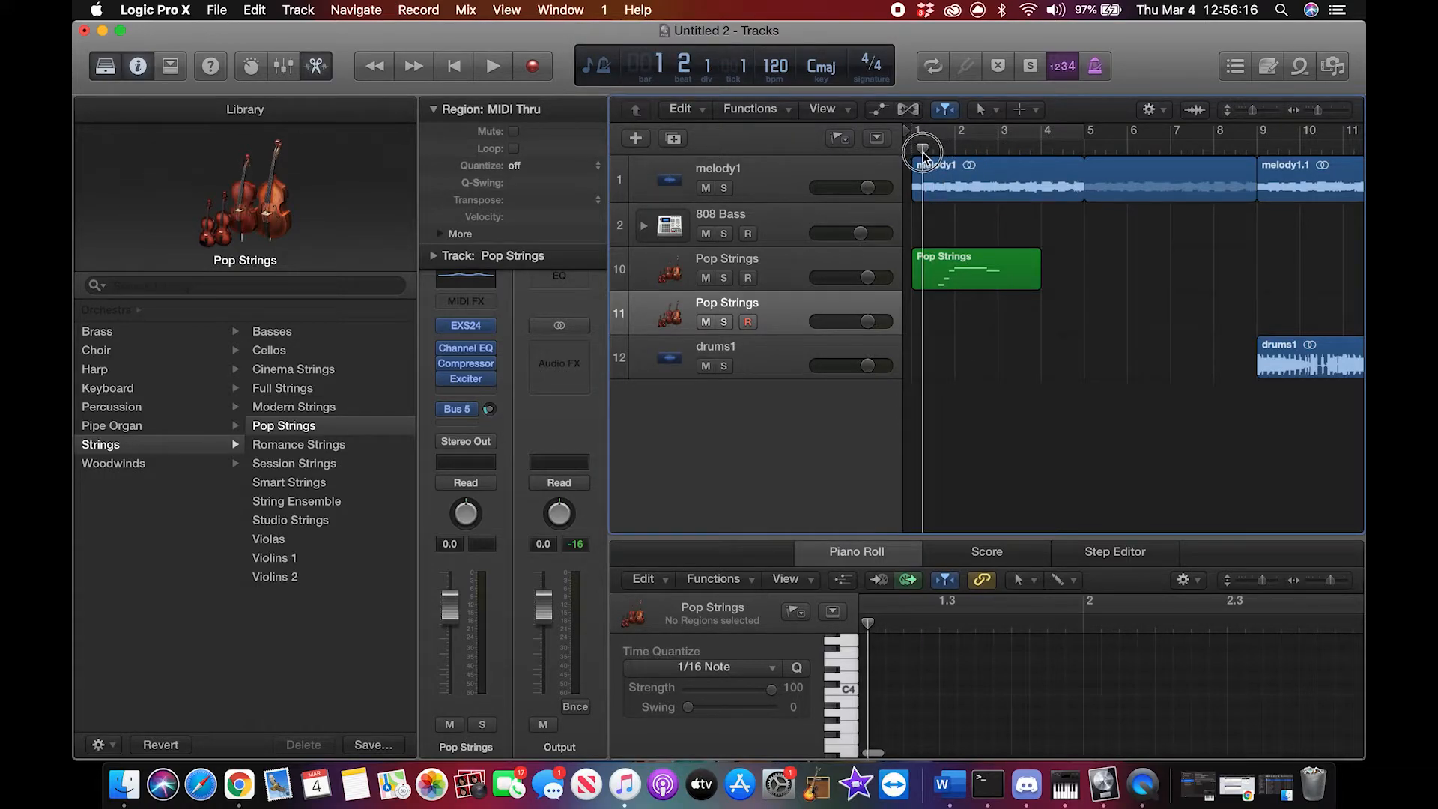
key(space)
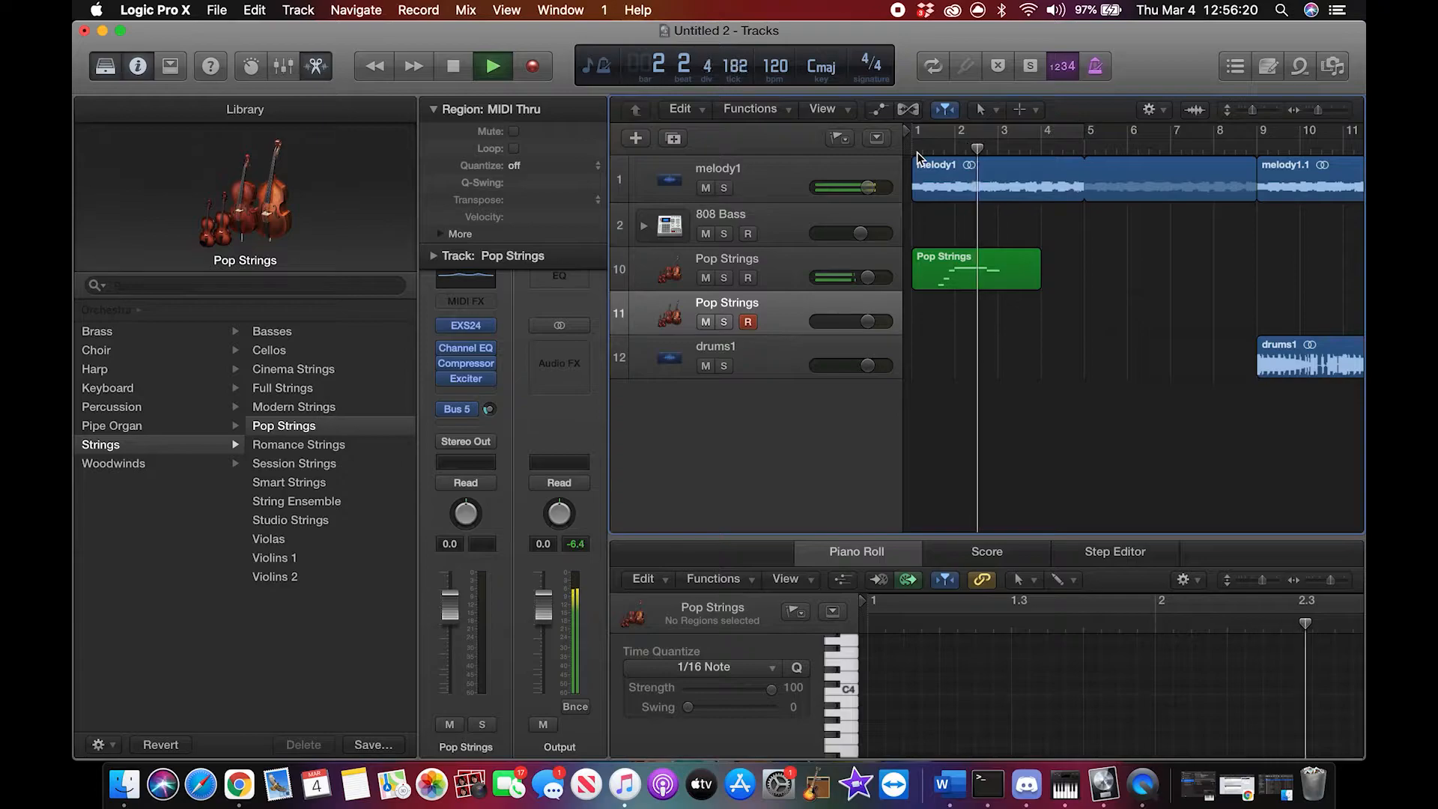
key(space)
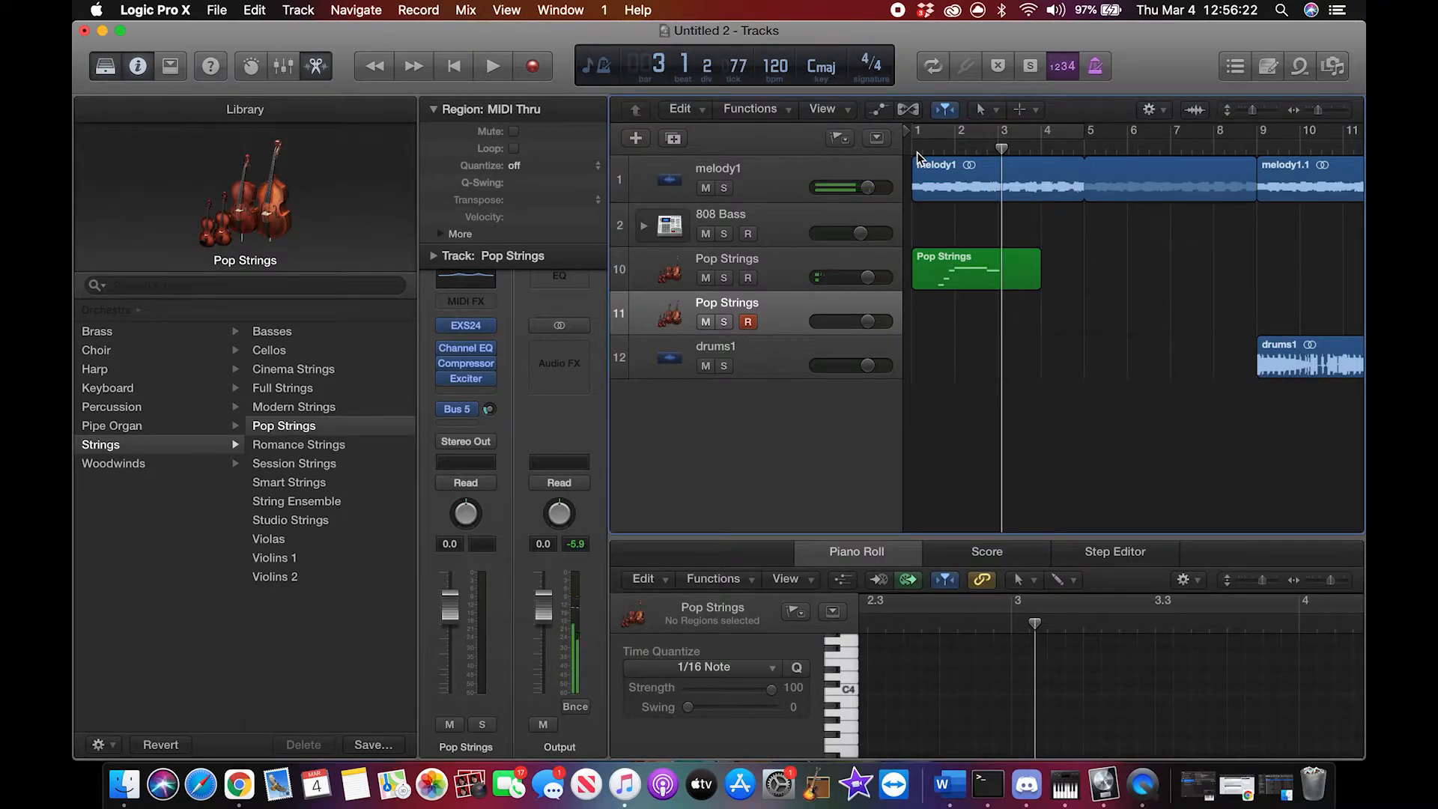
Step: Open Musical Typing and try out D, G, C and F notes on the second Pop Strings track
key(super+k)
key(s)
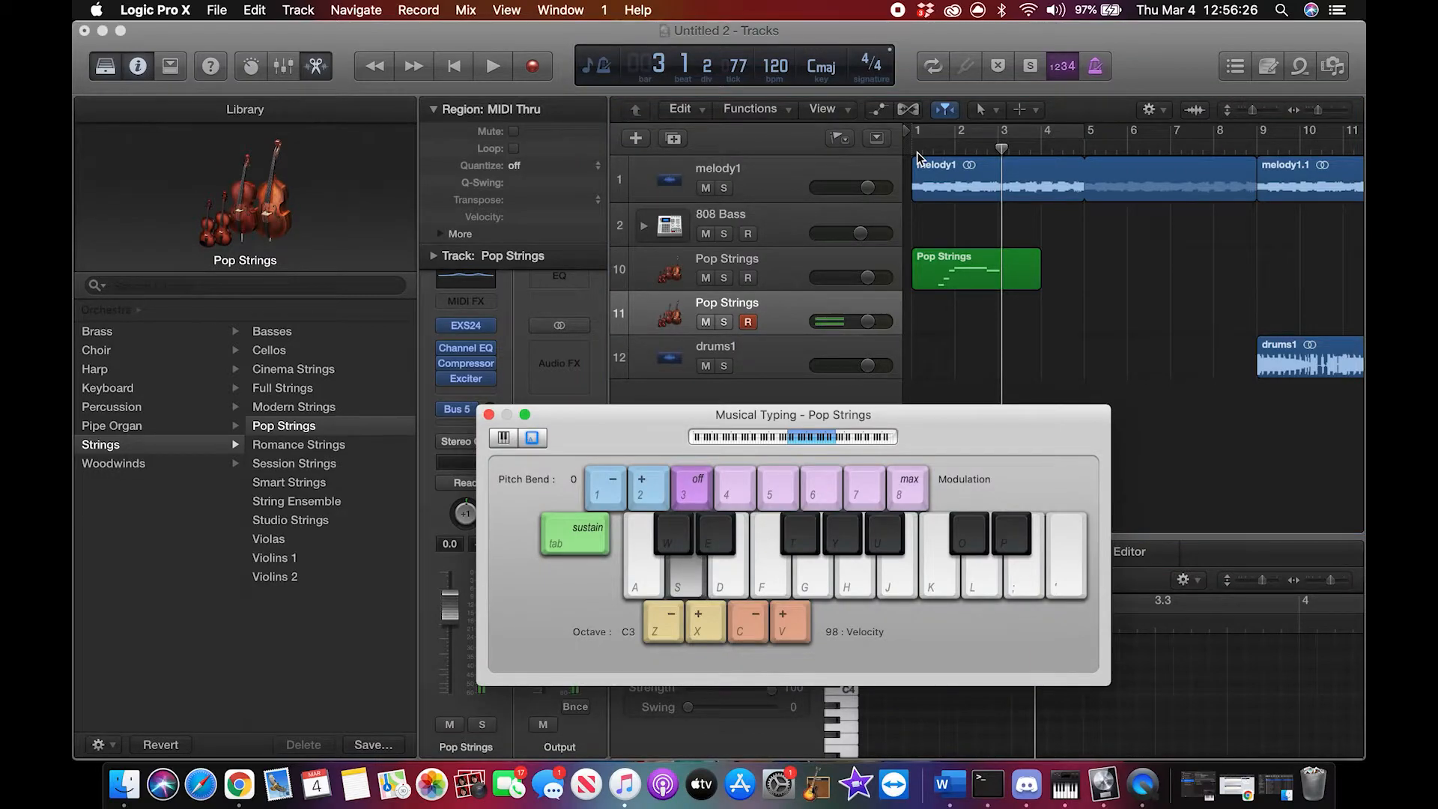
key(s)
key(g)
key(k)
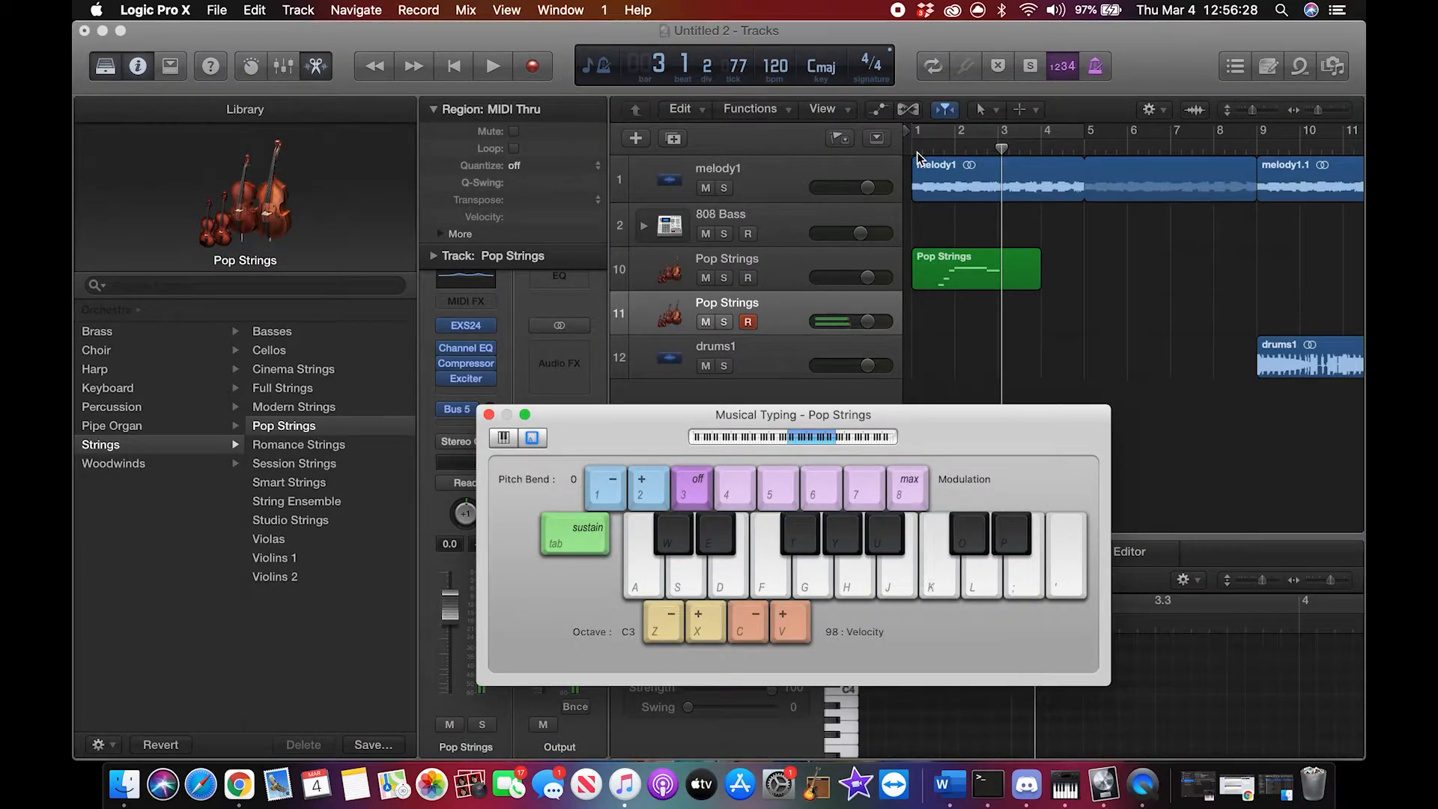
key(s)
key(g)
key(a)
key(f)
key(a)
Step: Rehearse an alternating D and E pattern on the second Pop Strings track
key(s)
key(d)
key(s)
key(d)
key(s)
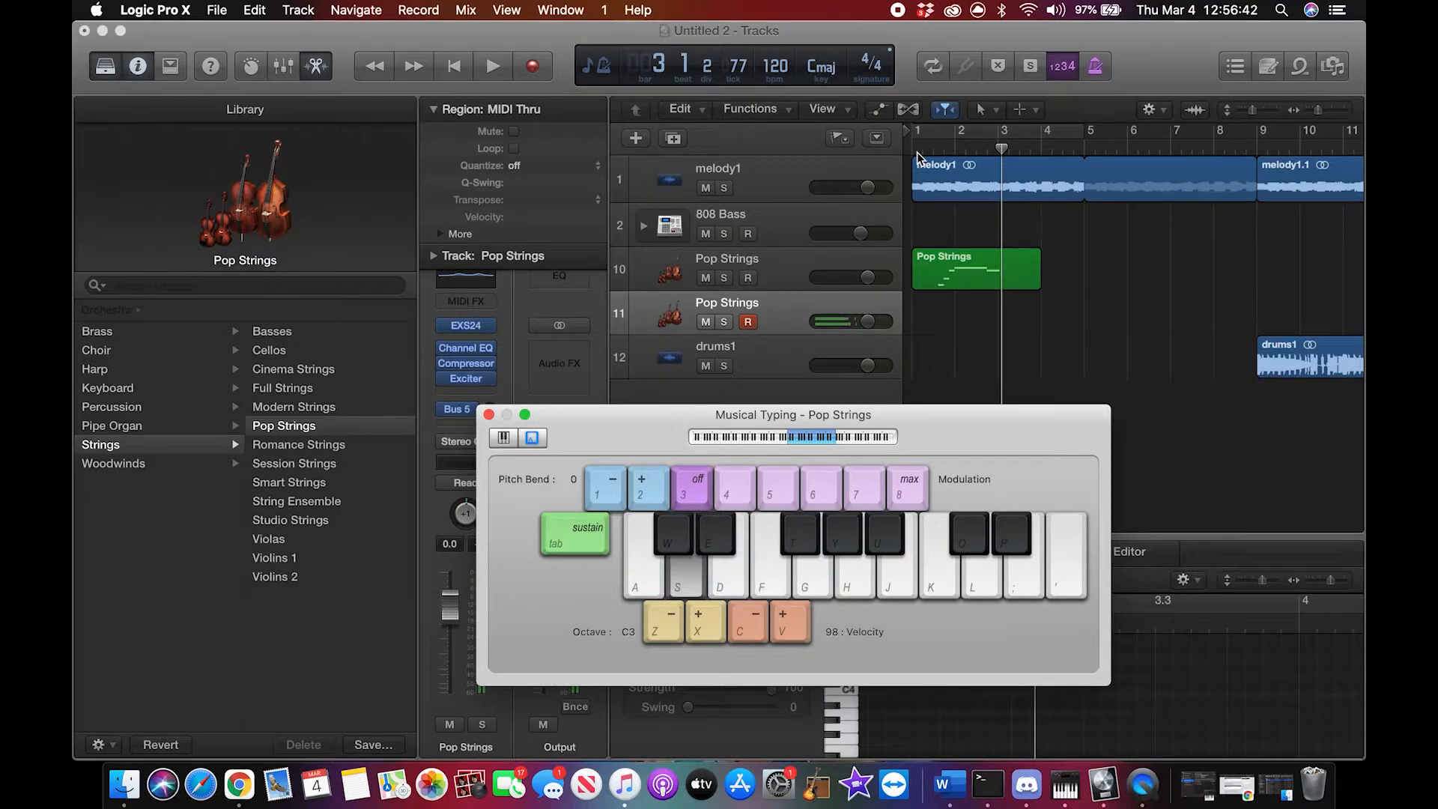
key(d)
key(s)
key(d)
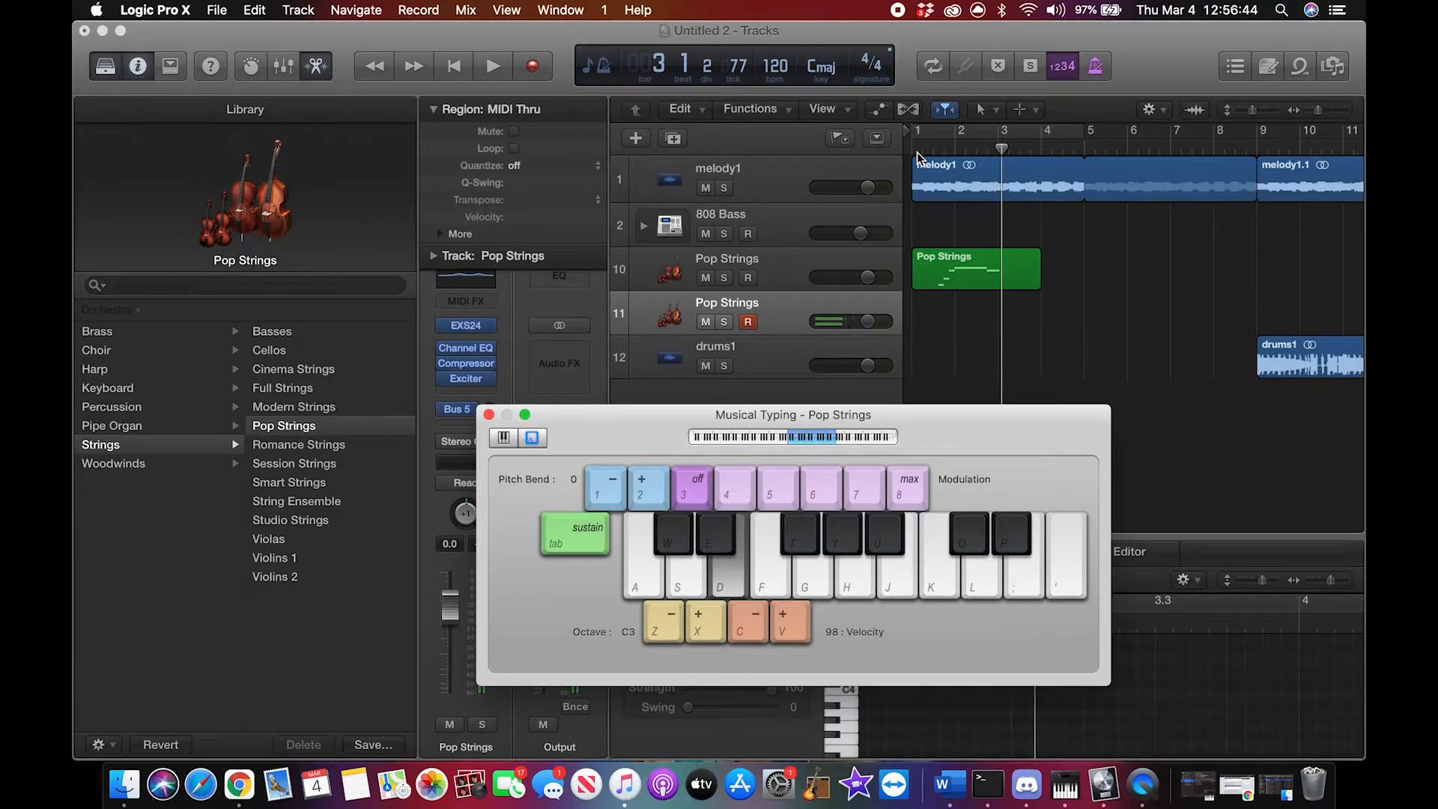
key(d)
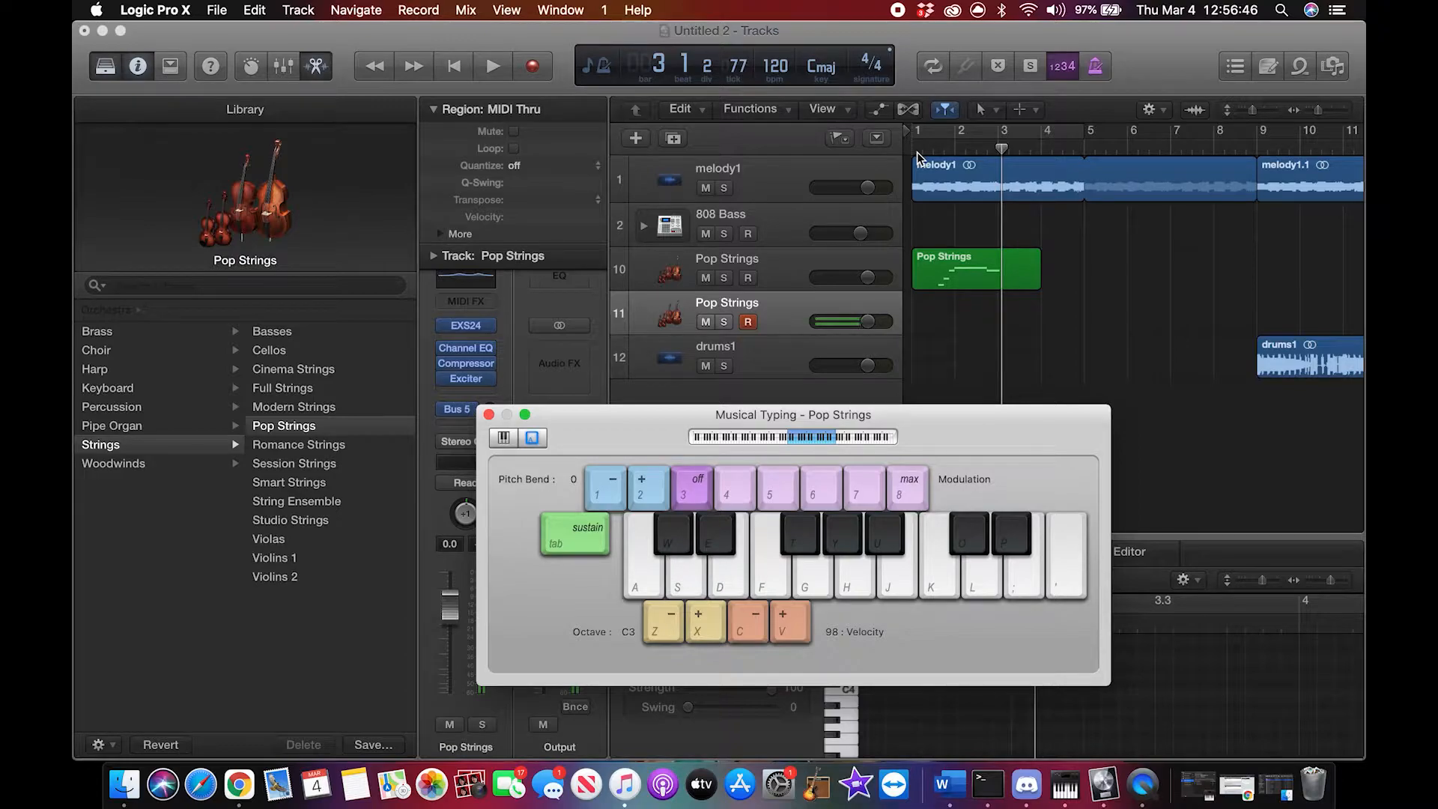
key(s)
key(d)
key(s)
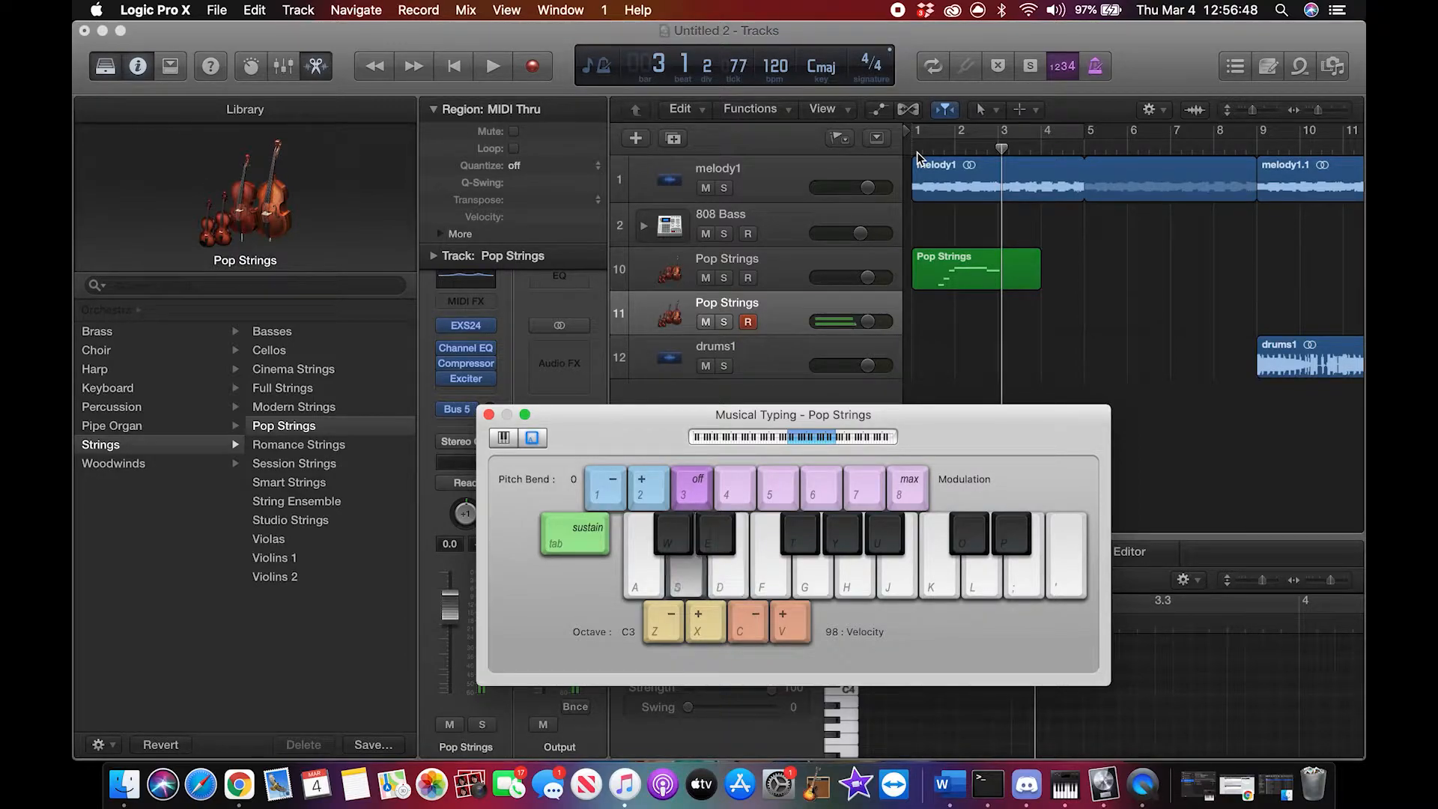
key(d)
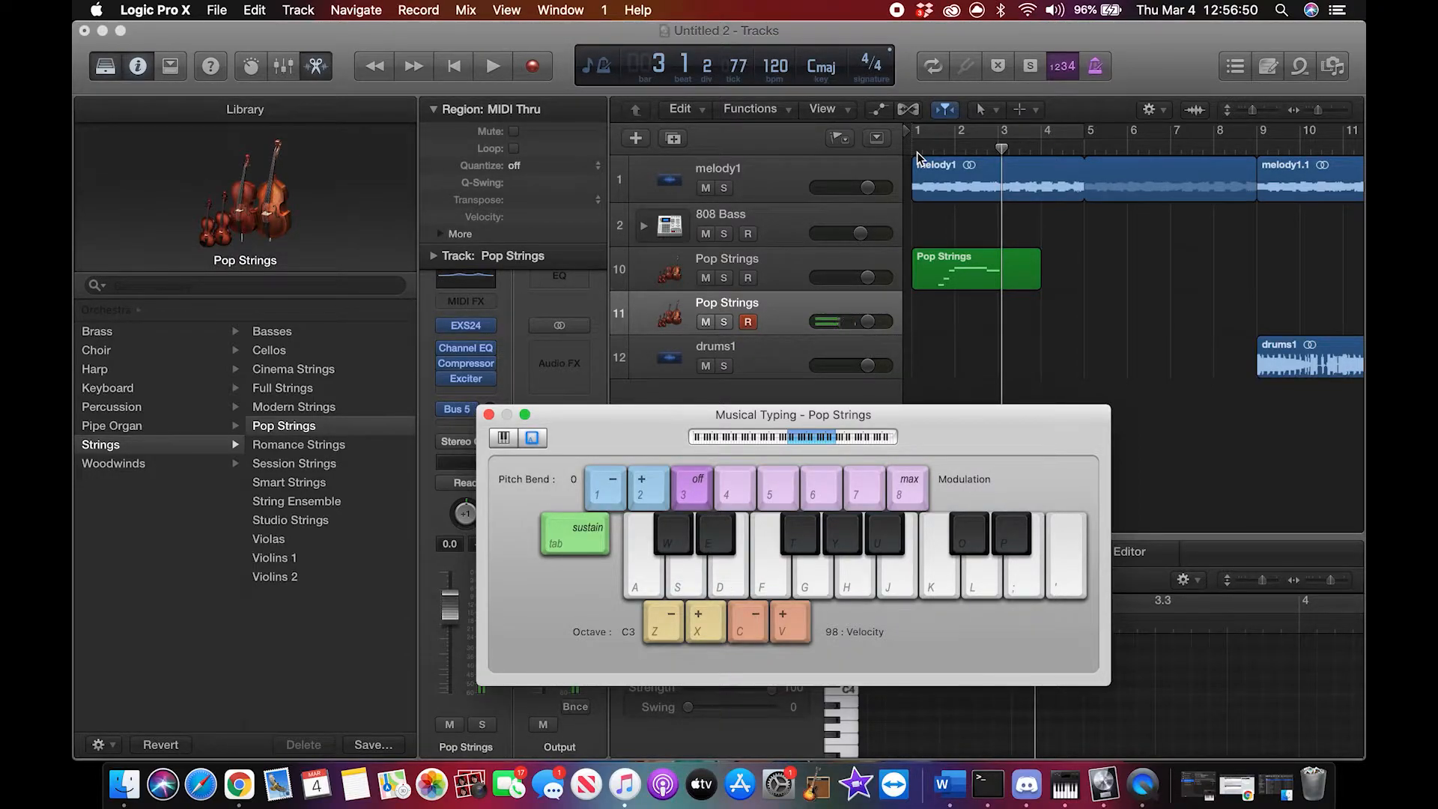
key(d)
key(d)
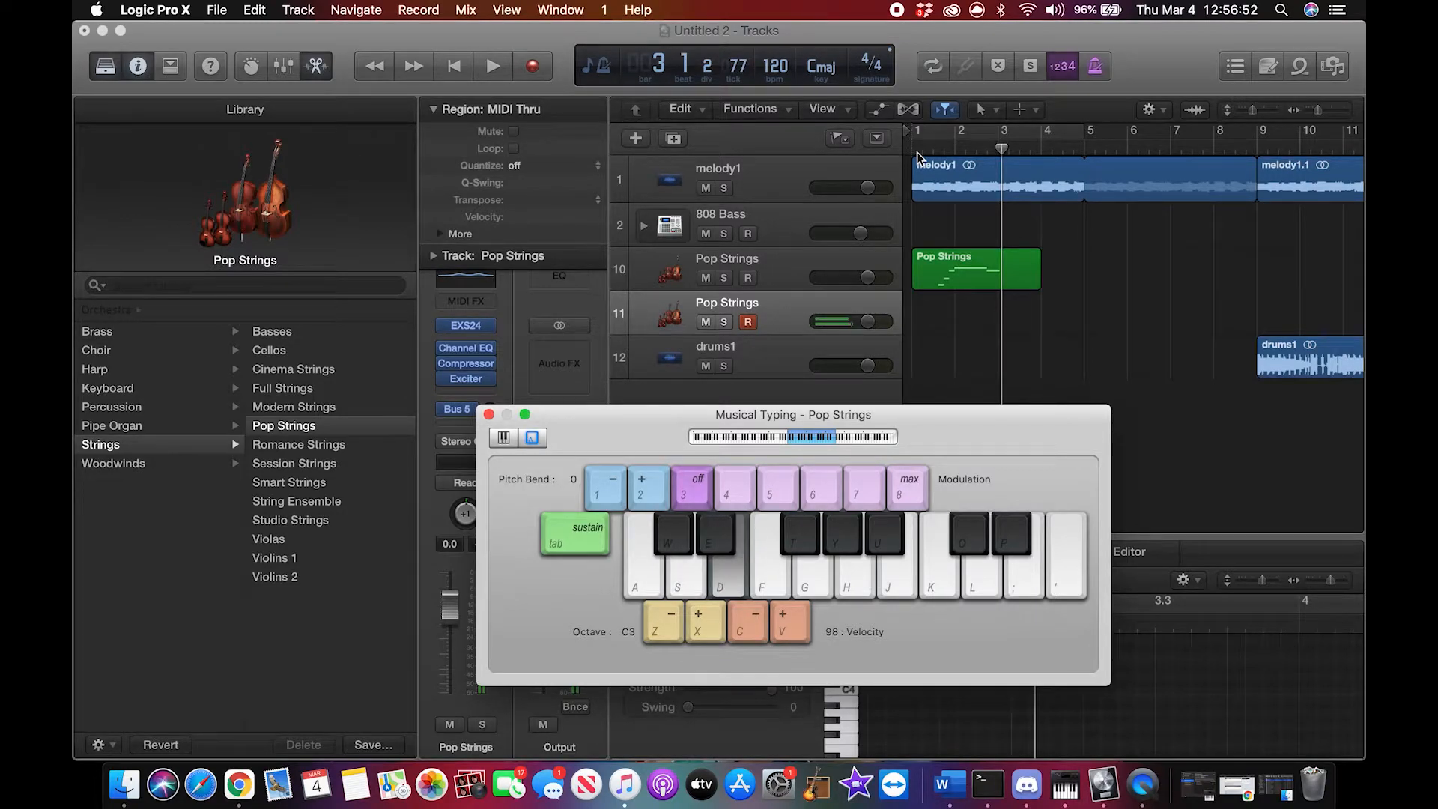
Step: Record a part on the second Pop Strings track from bar 3 to bar 5 and examine its notes in the Piano Roll
click(536, 69)
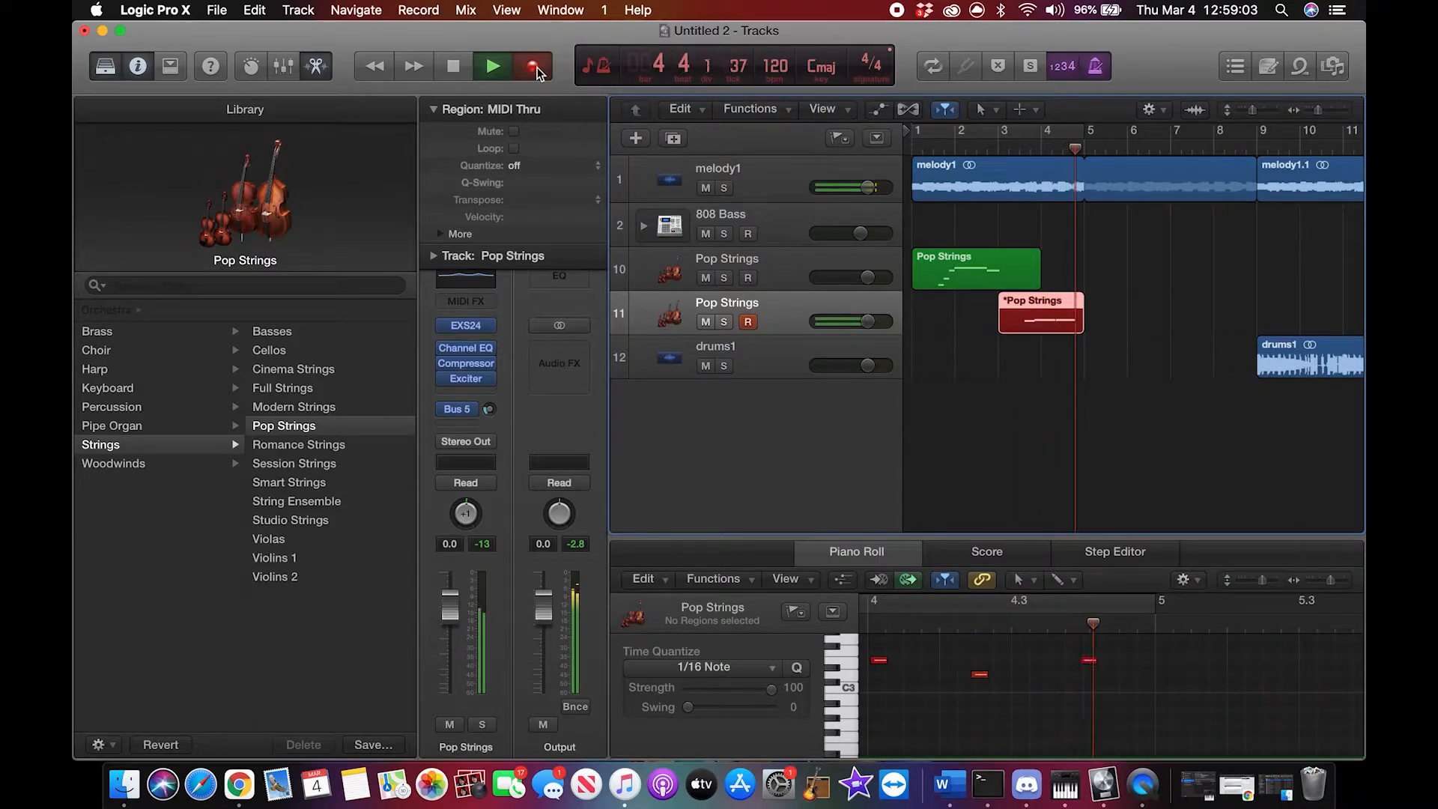
key(space)
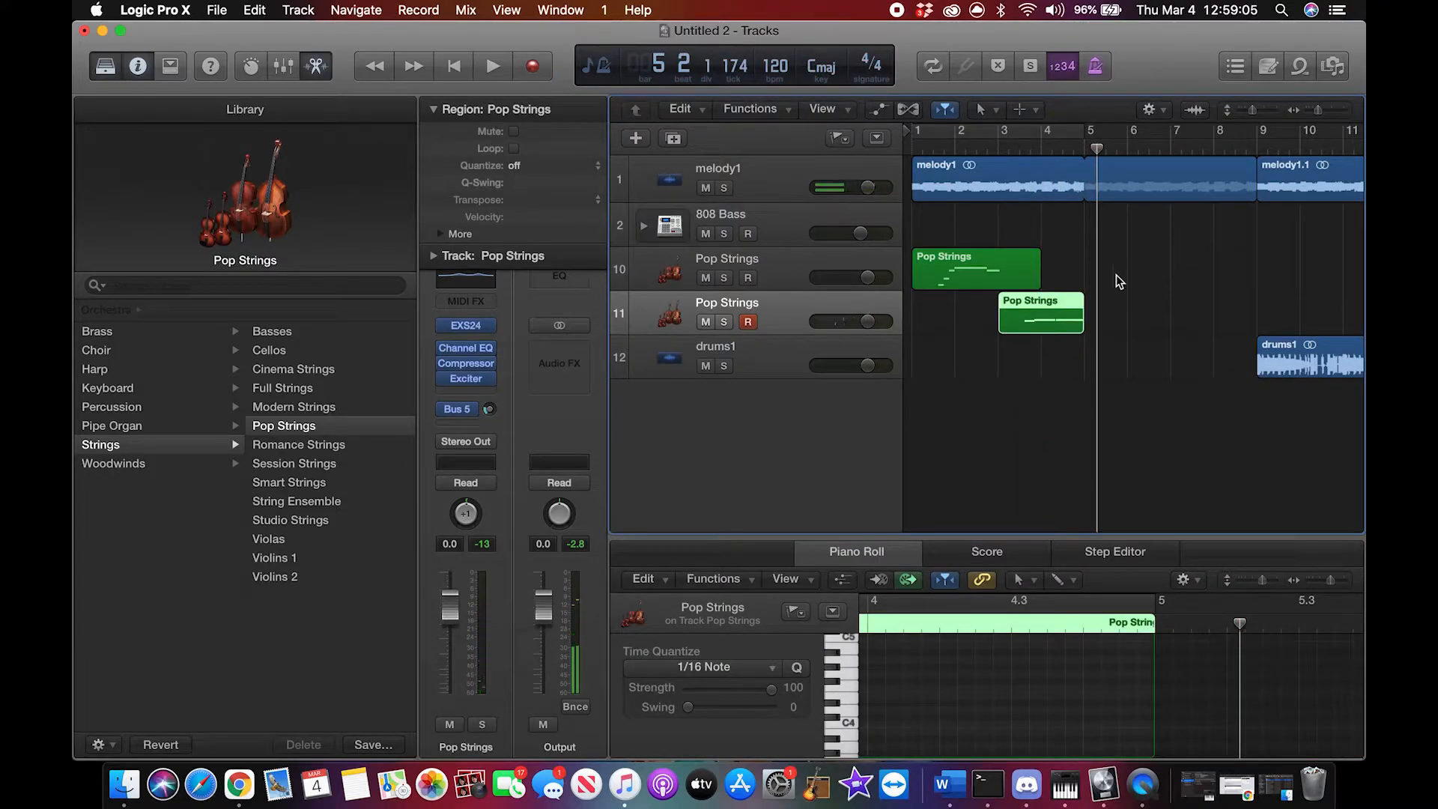
click(1039, 308)
scroll(1062, 672, up, 2)
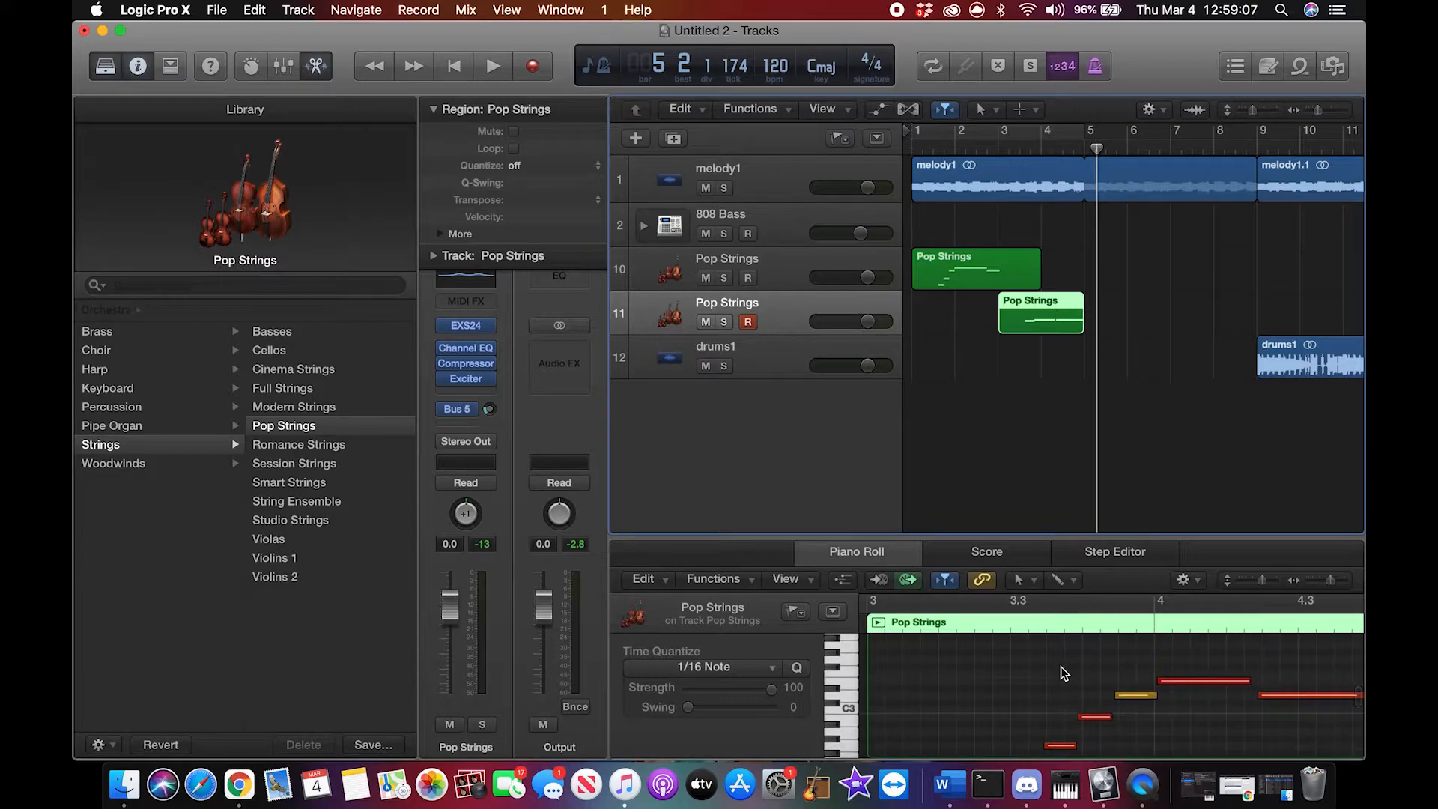
scroll(1166, 752, right, 3)
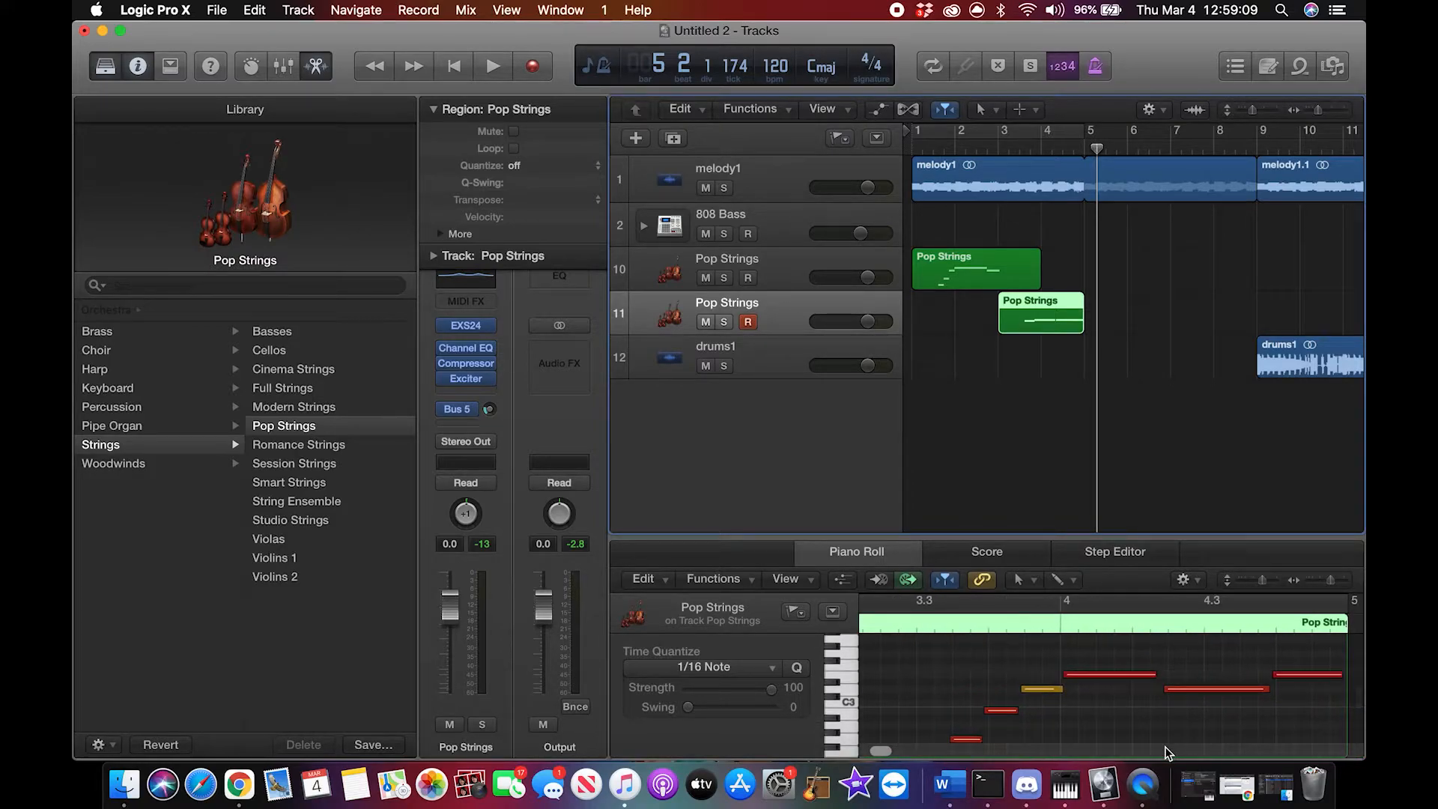
Step: Select all notes in the newly recorded Pop Strings region and quantize them to 1/16 notes
scroll(1090, 722, down, 1)
scroll(1091, 723, left, 1)
right_click(1090, 722)
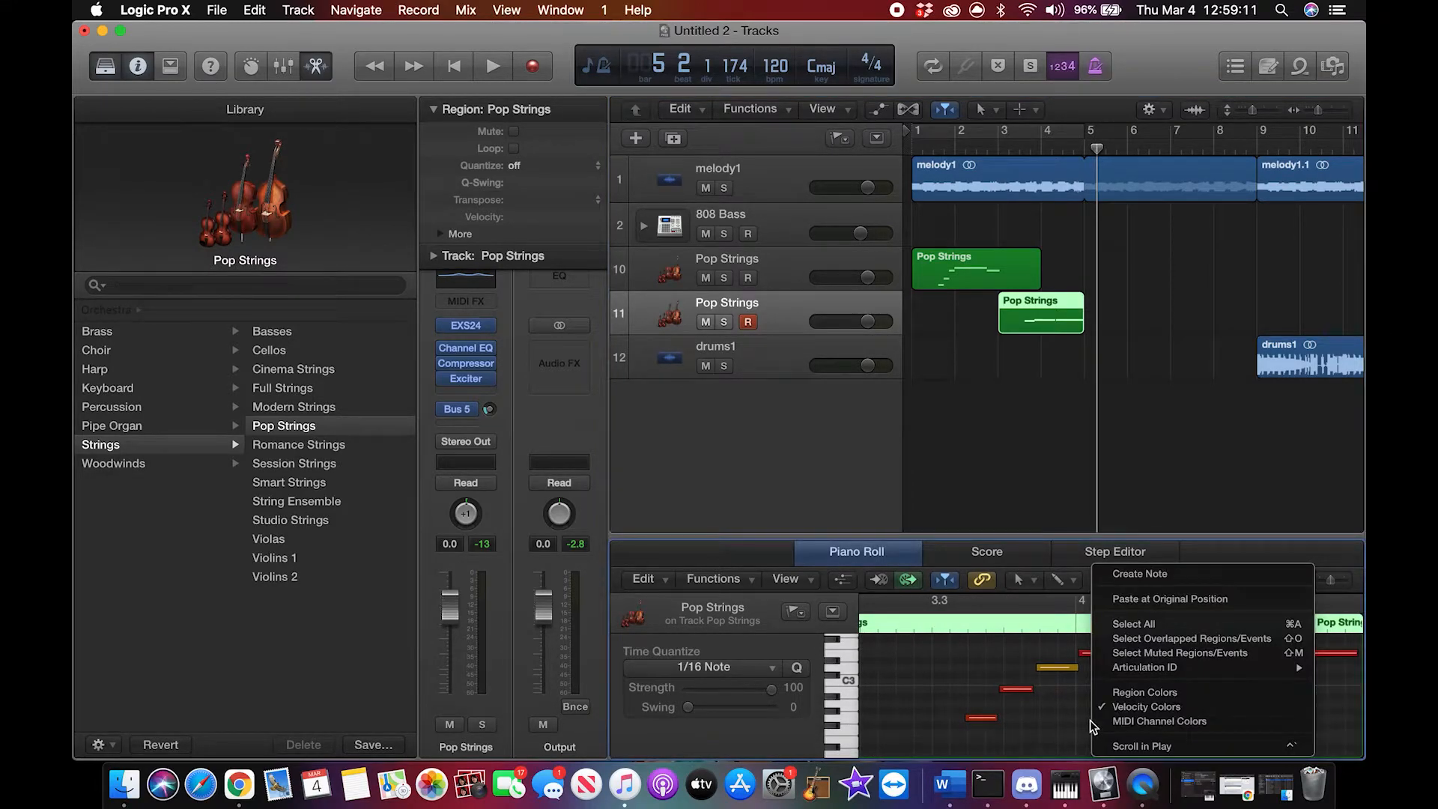
click(1152, 633)
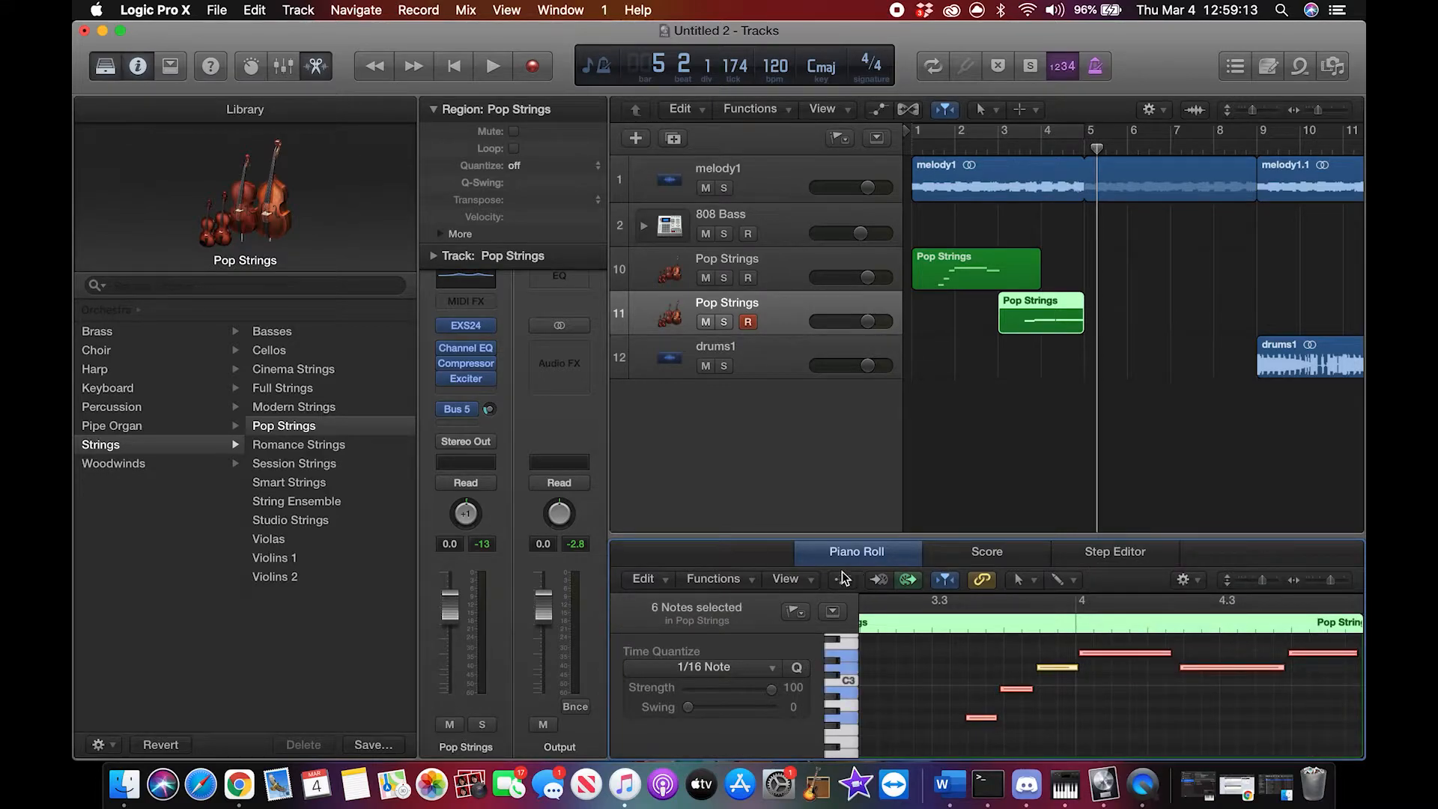
click(739, 586)
click(742, 611)
right_click(1167, 717)
click(1108, 712)
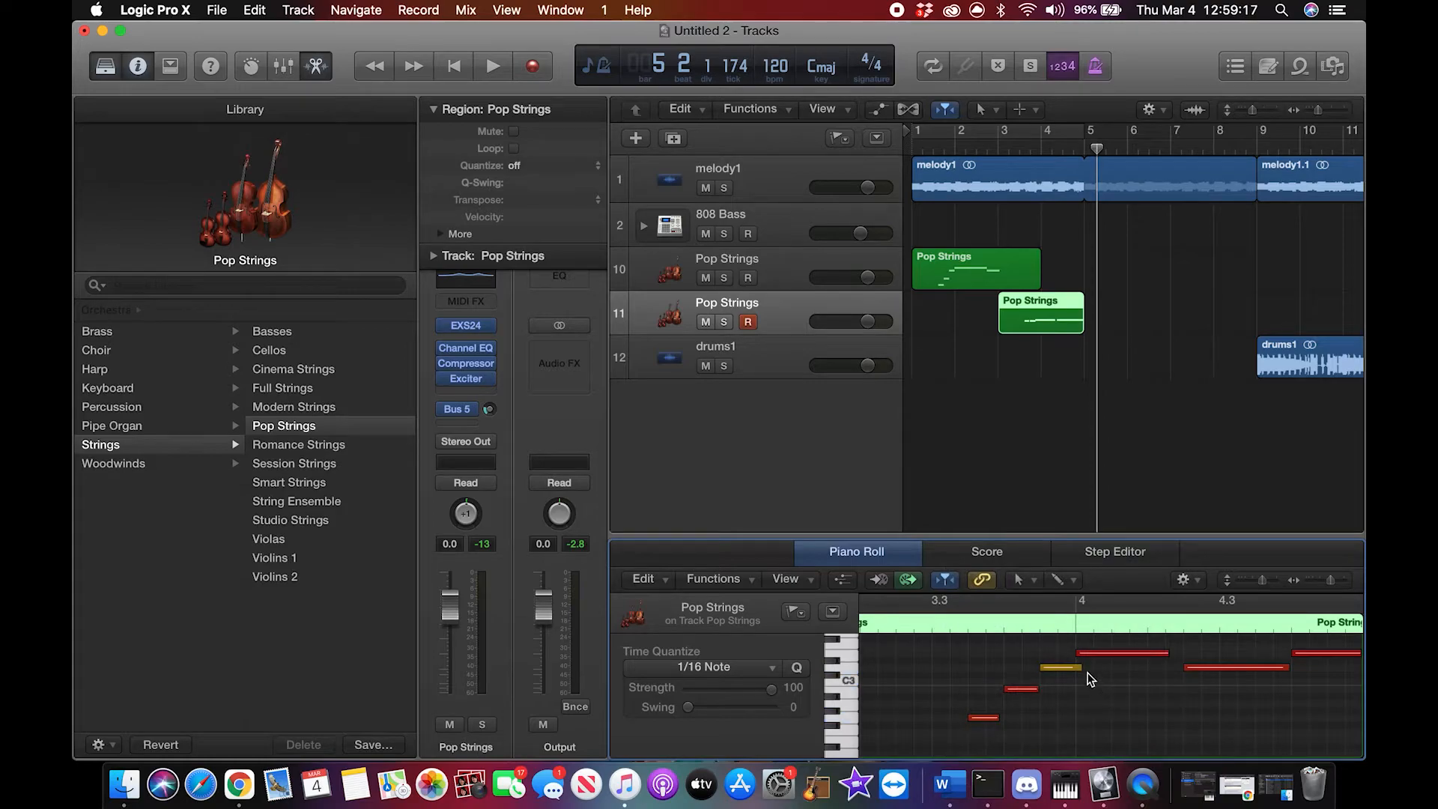
Step: Adjust the ends of the quantized notes, ending the short note at bar 4 and extending the long notes to meet the next ones
drag(1081, 670, 1075, 667)
drag(1167, 655, 1182, 655)
drag(1285, 669, 1290, 669)
drag(1005, 720, 1003, 718)
Step: Solo the second Pop Strings track, play its new part through to bar 5 twice, and return the playhead to bar 1
click(999, 135)
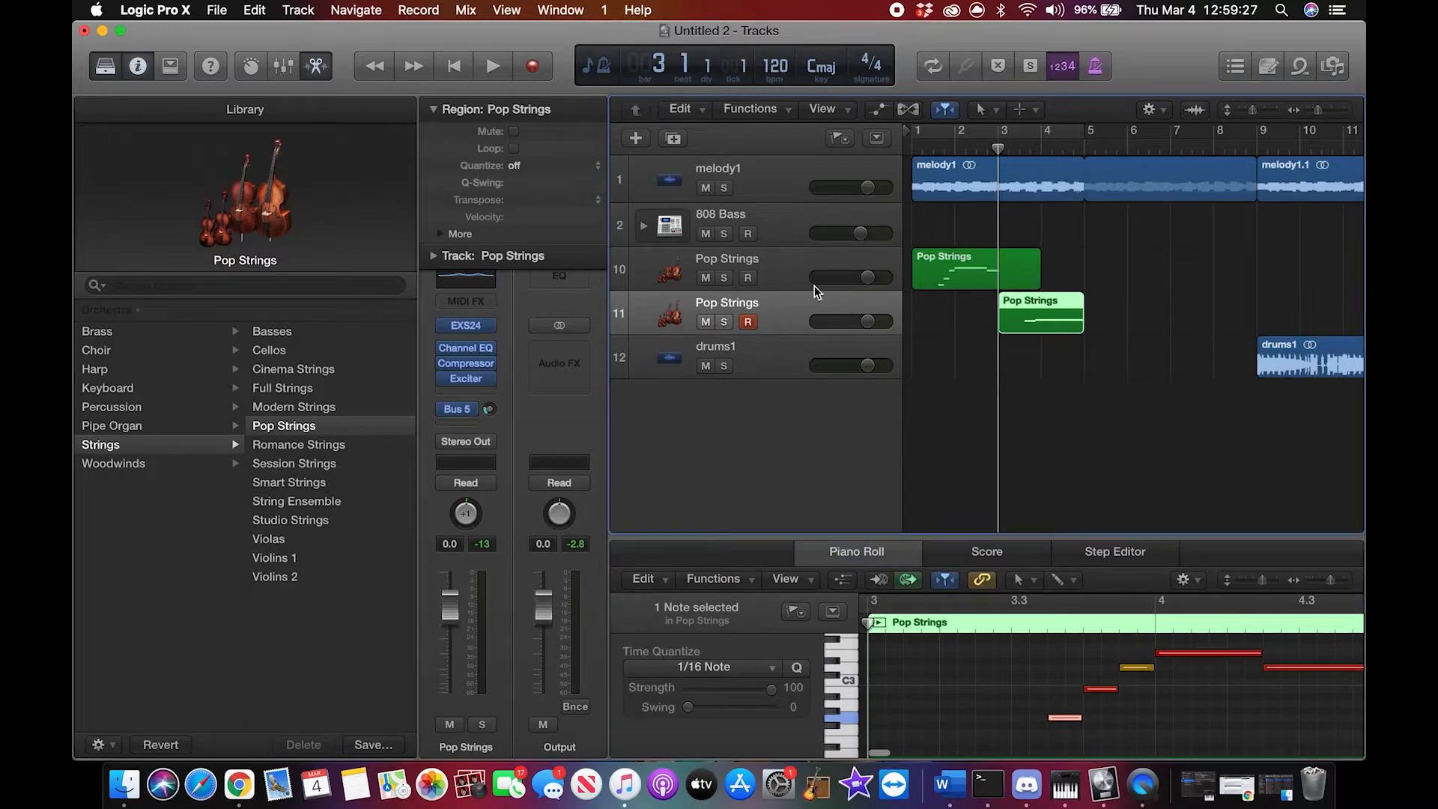
click(724, 322)
key(space)
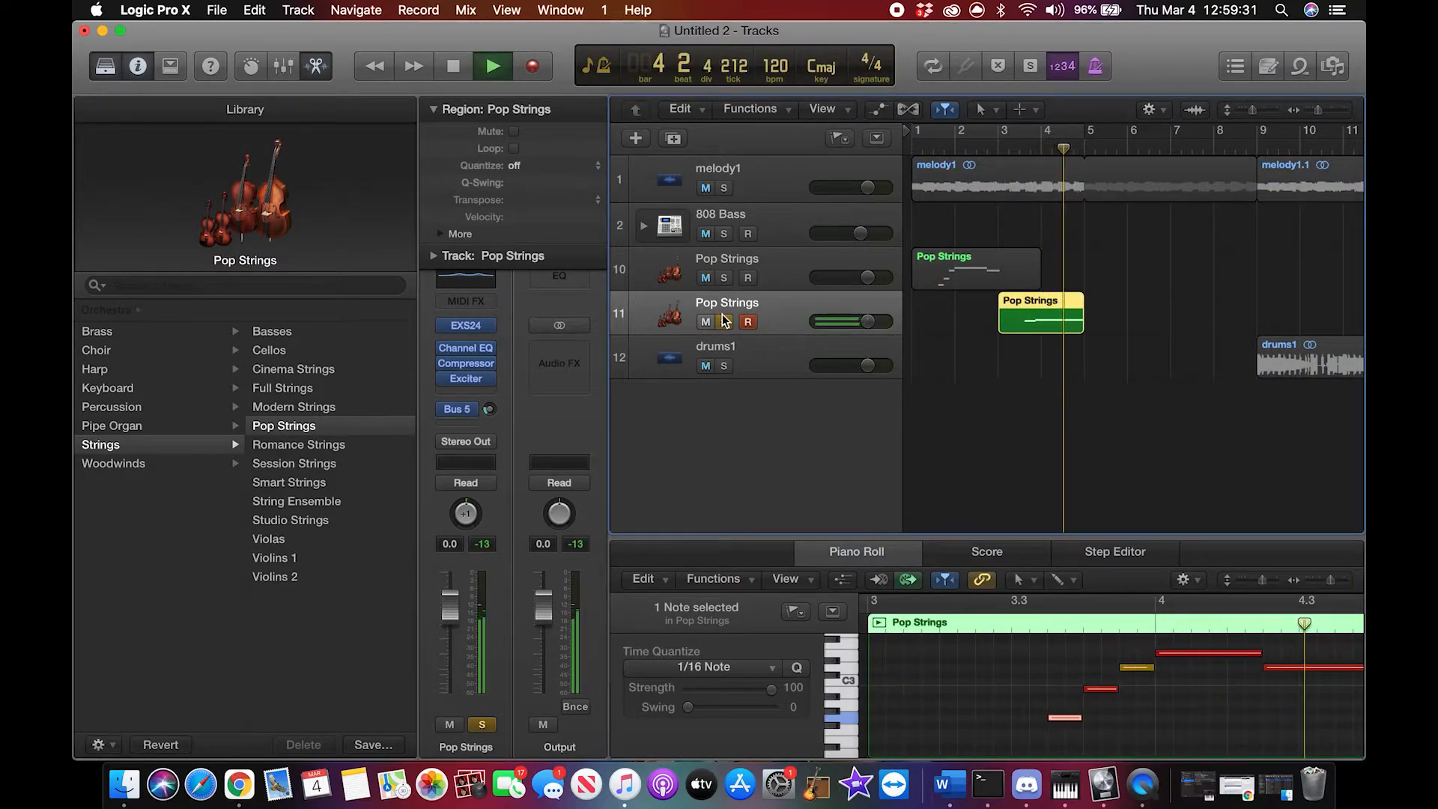
key(space)
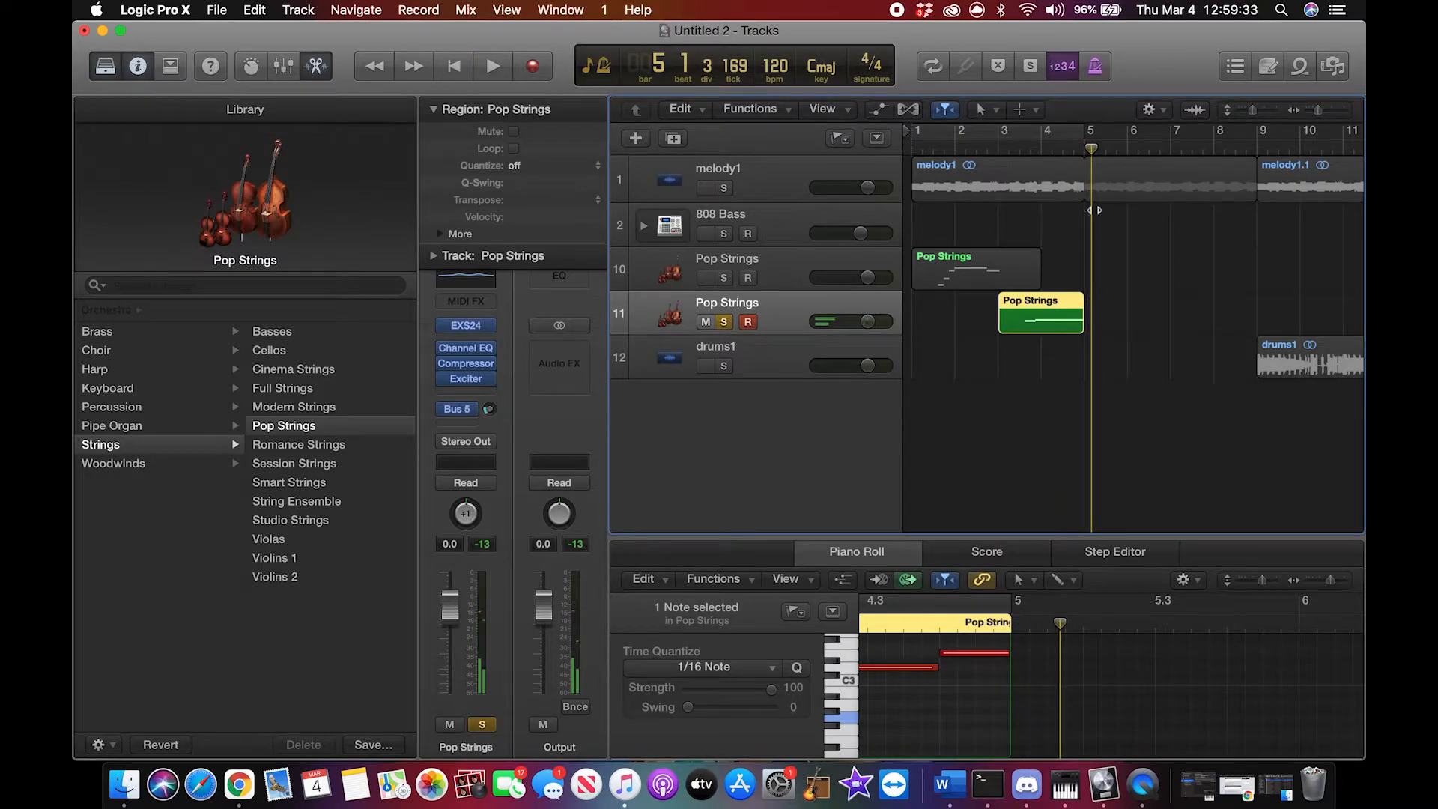
drag(1092, 152, 1023, 161)
key(space)
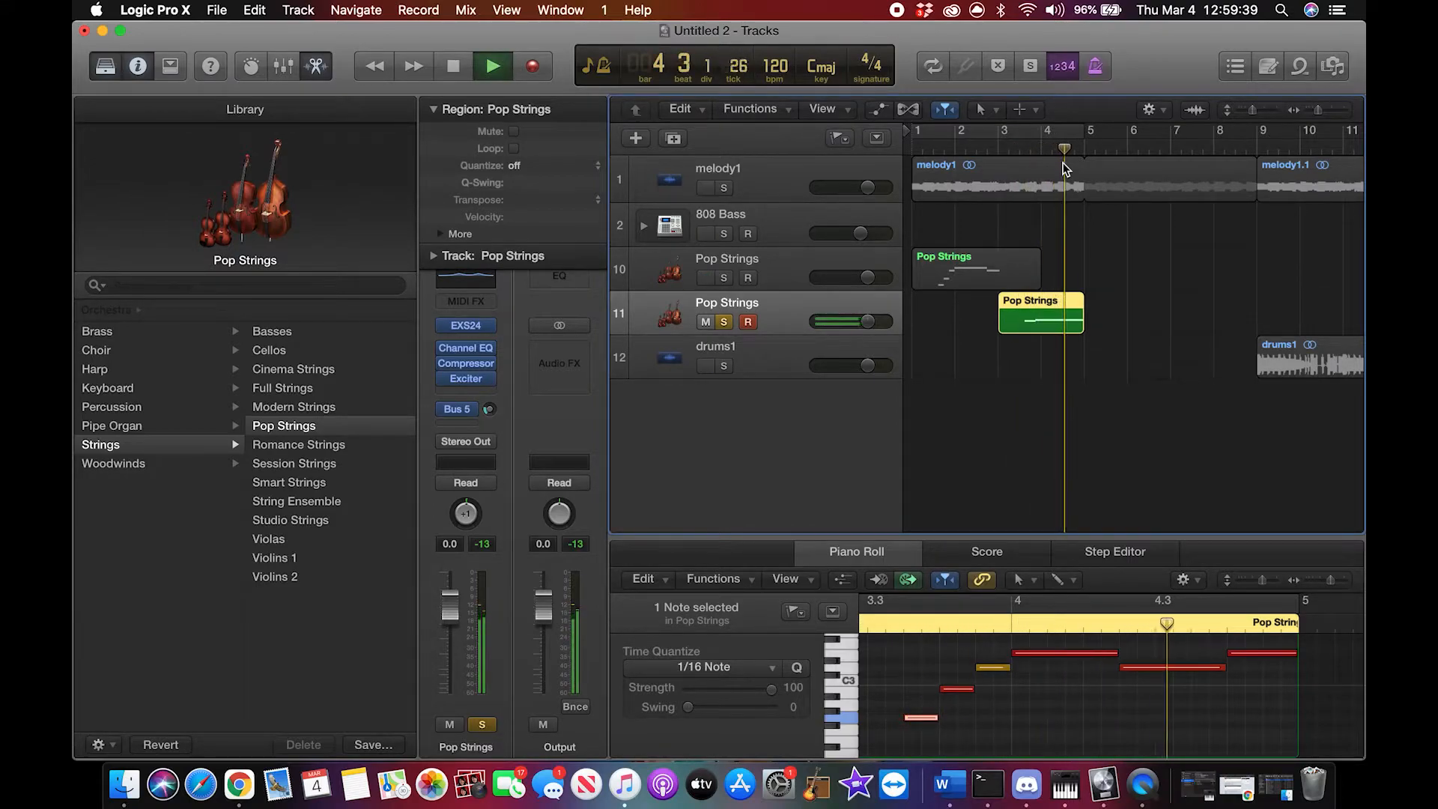
key(space)
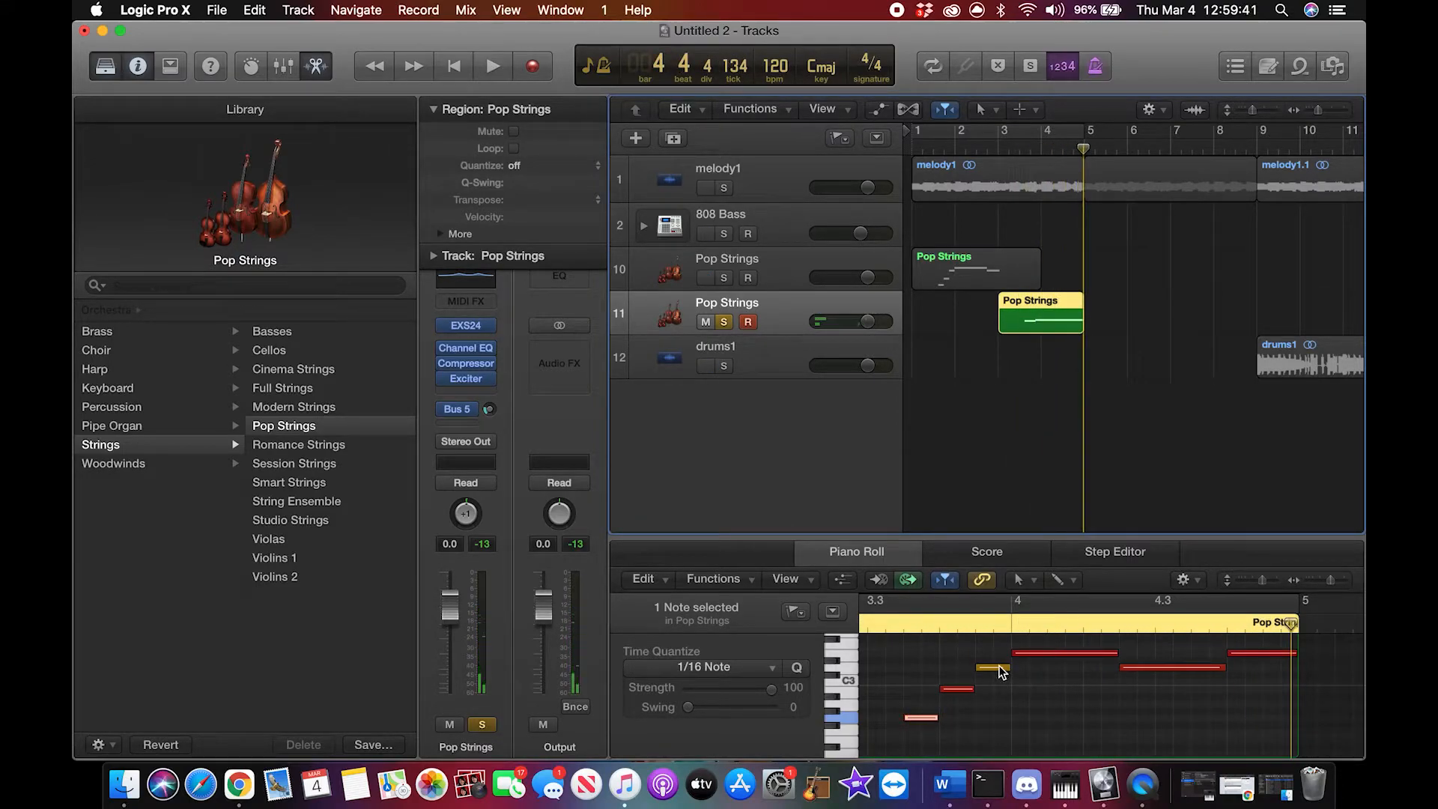
click(995, 417)
click(1094, 153)
drag(1095, 153, 913, 177)
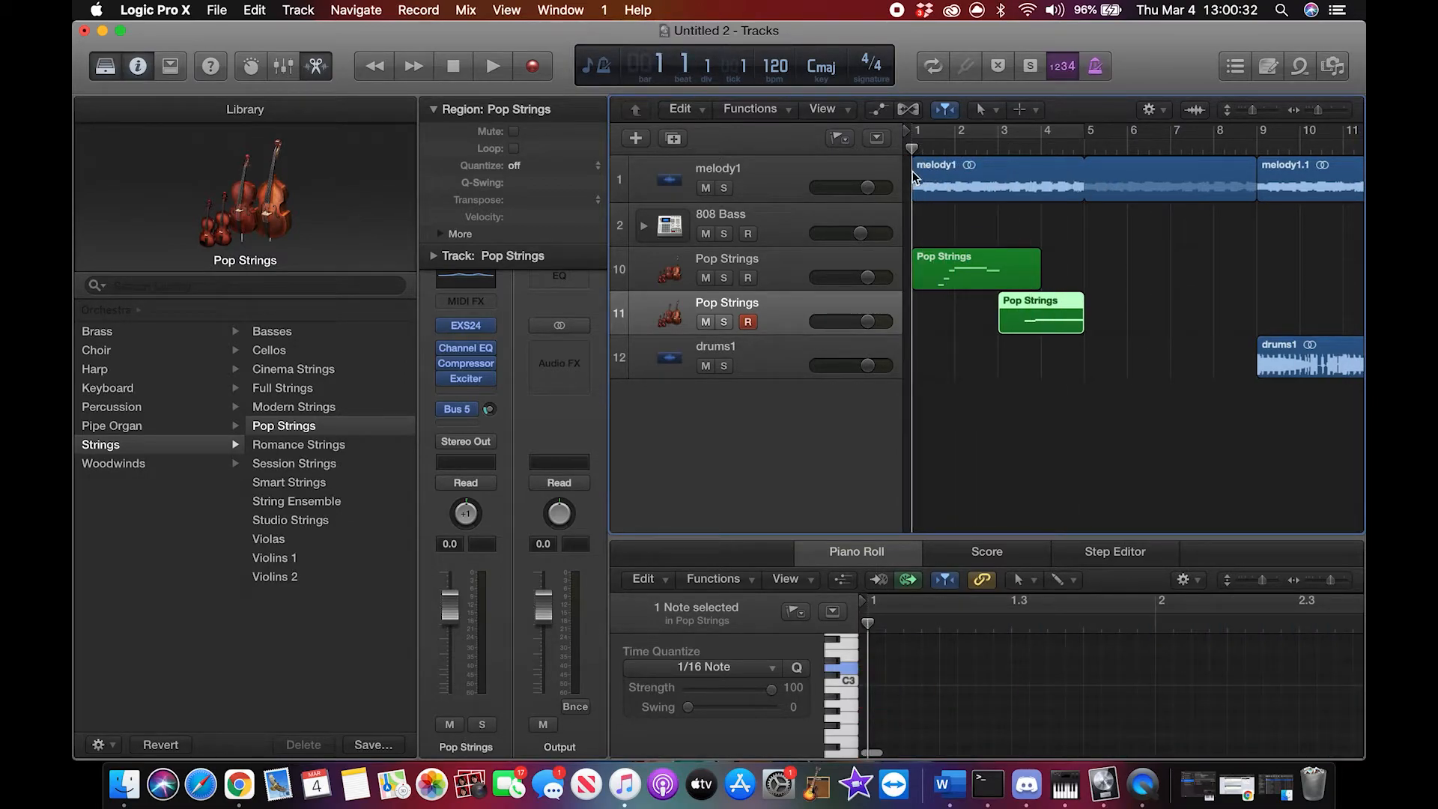
Step: Move the region on the first Pop Strings track from the opening to start at bar 17
scroll(1045, 252, right, 1)
drag(1018, 251, 1180, 264)
scroll(1212, 274, right, 5)
scroll(1180, 267, right, 6)
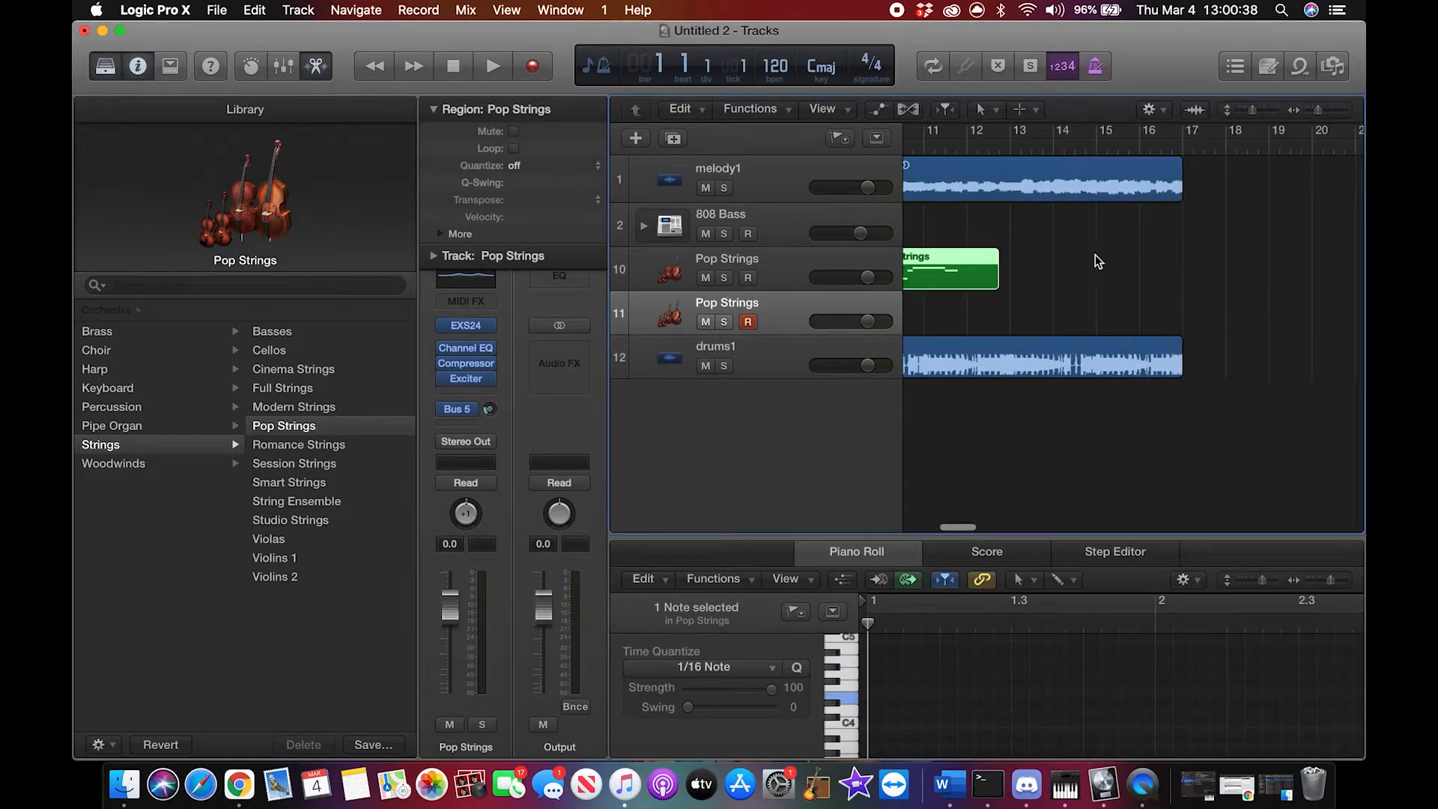
drag(949, 265, 1257, 282)
scroll(1192, 274, left, 8)
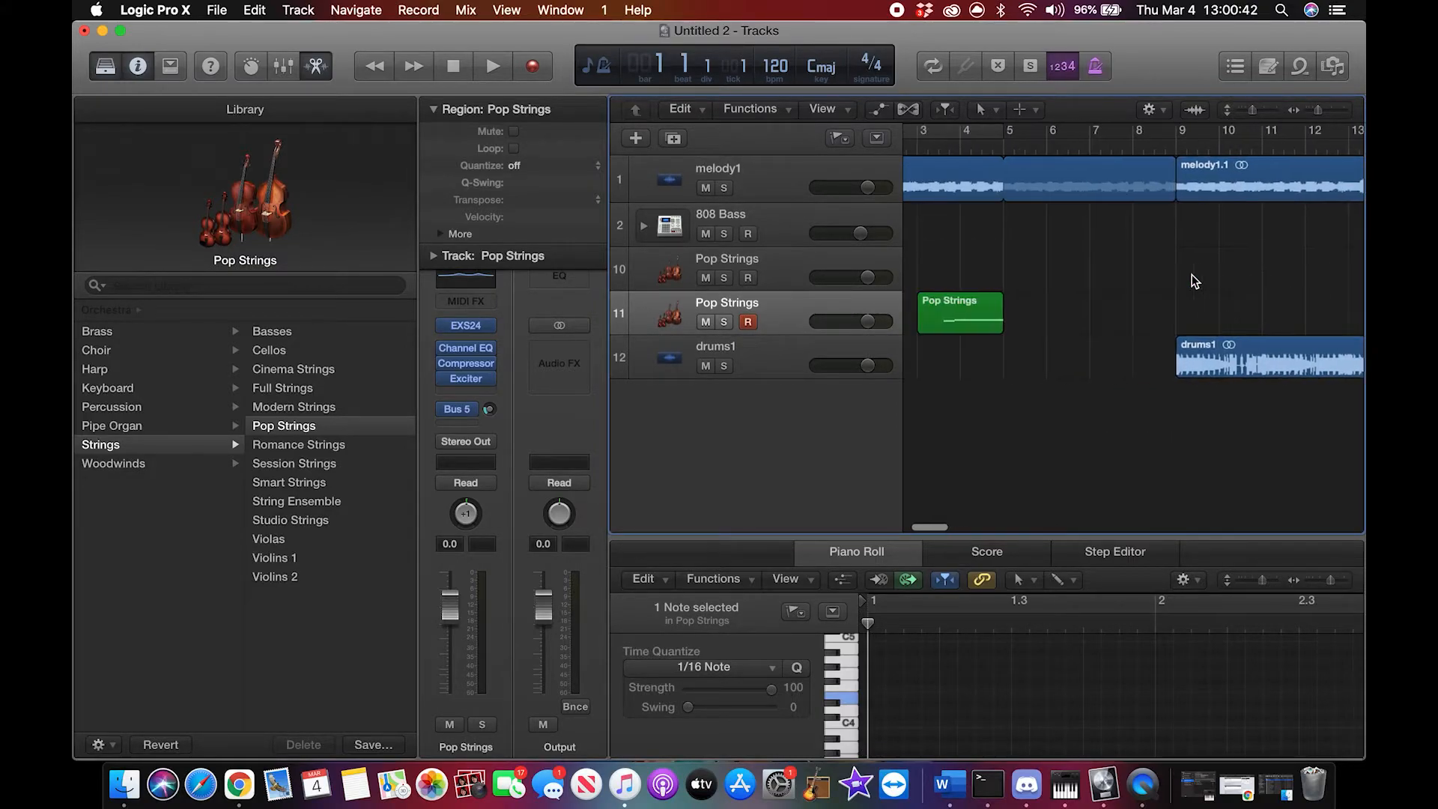
Step: Move the region on the second Pop Strings track to start at bar 19
drag(965, 332, 1300, 321)
scroll(1301, 321, right, 4)
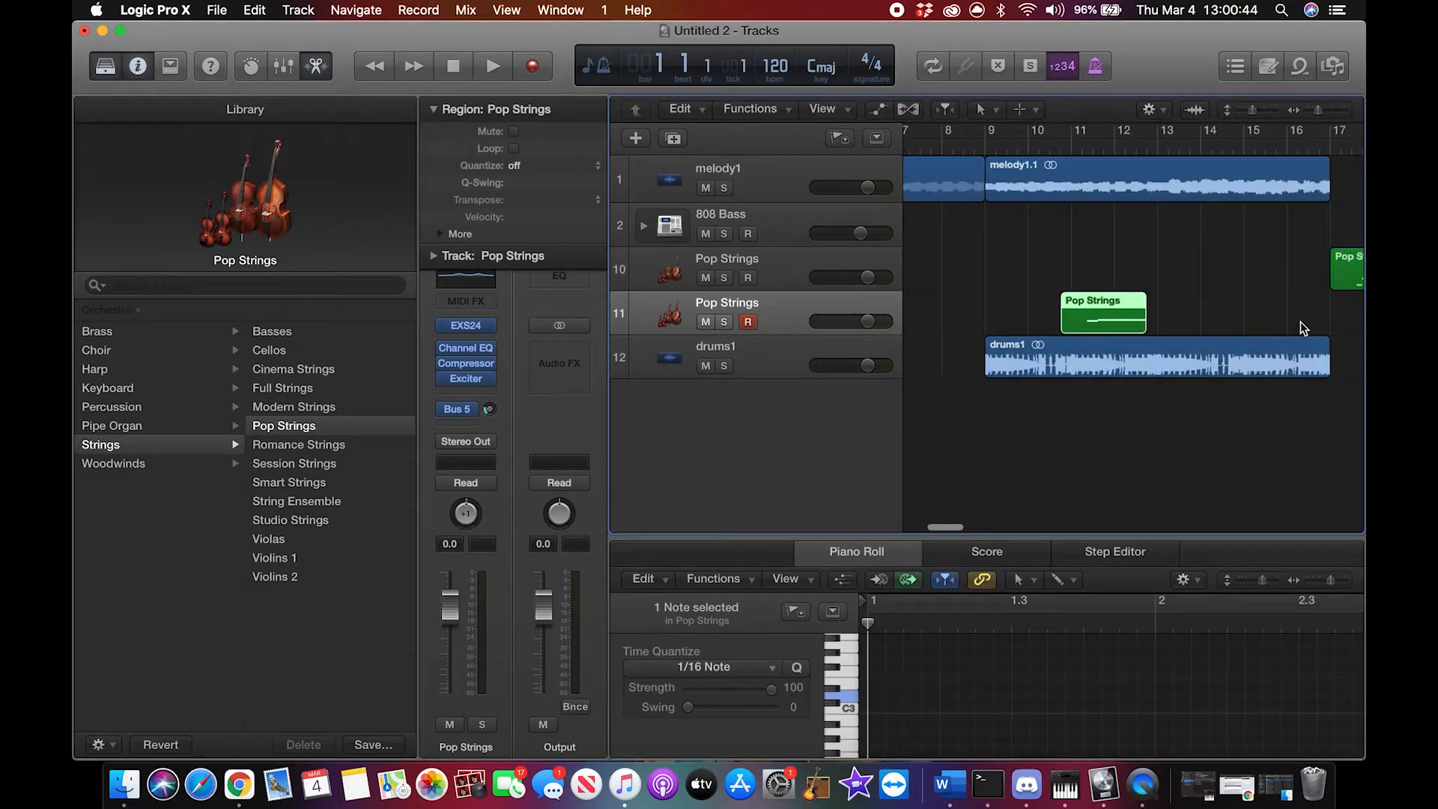
drag(1102, 313, 1280, 308)
scroll(1280, 308, right, 5)
drag(1057, 315, 1232, 330)
Step: Play both relocated Pop Strings regions from bar 17 and stop at bar 21
click(1095, 150)
key(space)
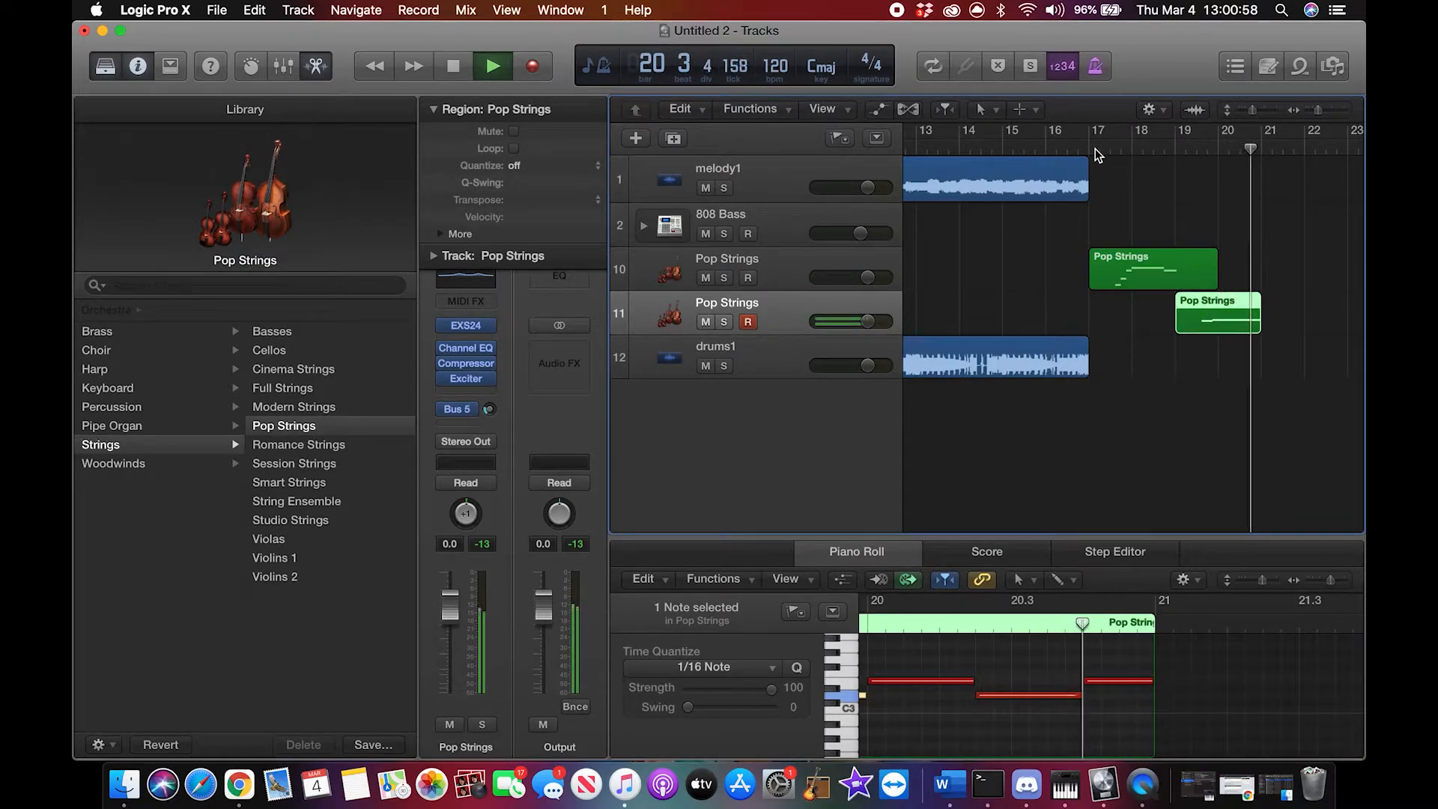
key(space)
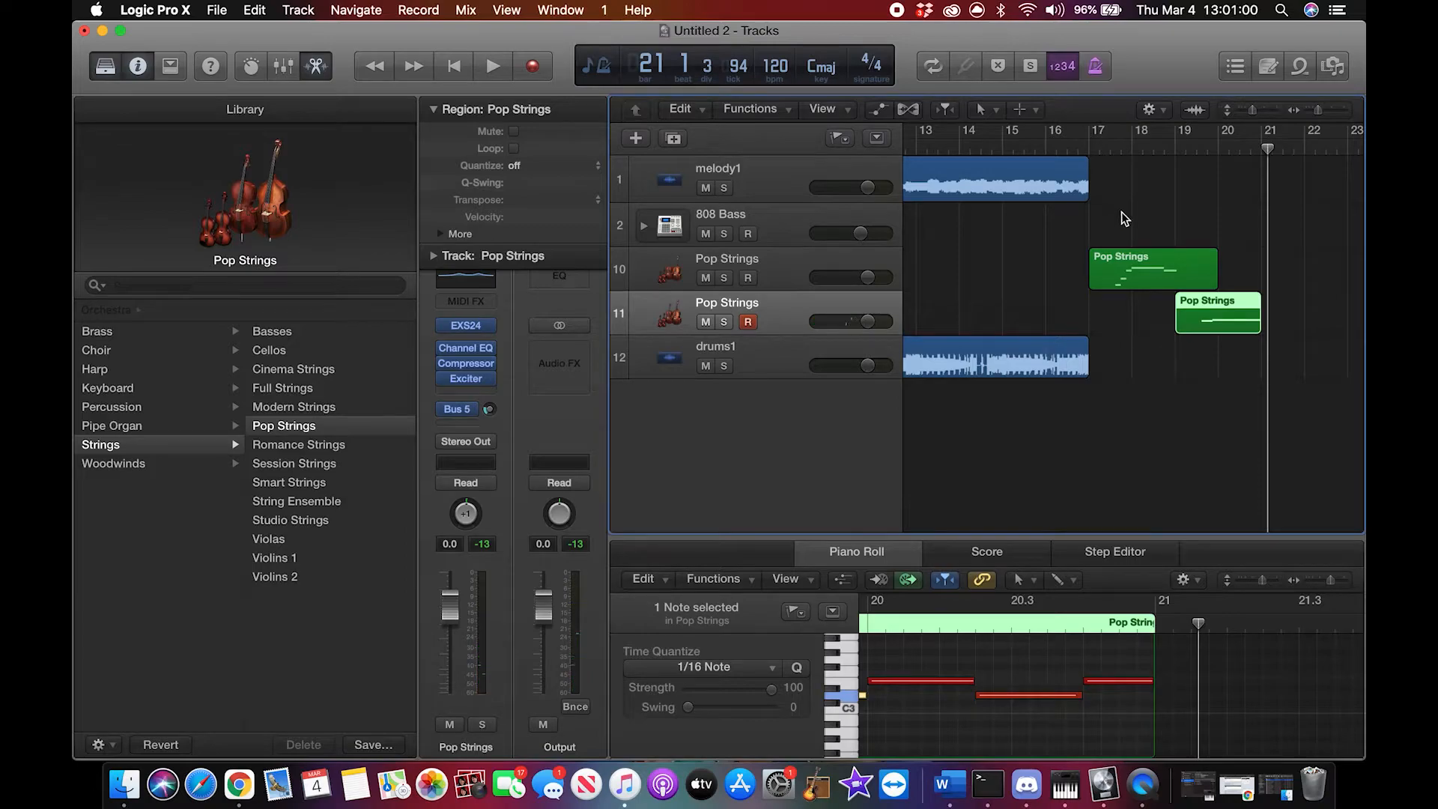
Step: Shorten the melody1.1 region at bar 9 to 4 bars and loop it through to bar 21
scroll(1103, 218, left, 6)
scroll(1103, 218, right, 2)
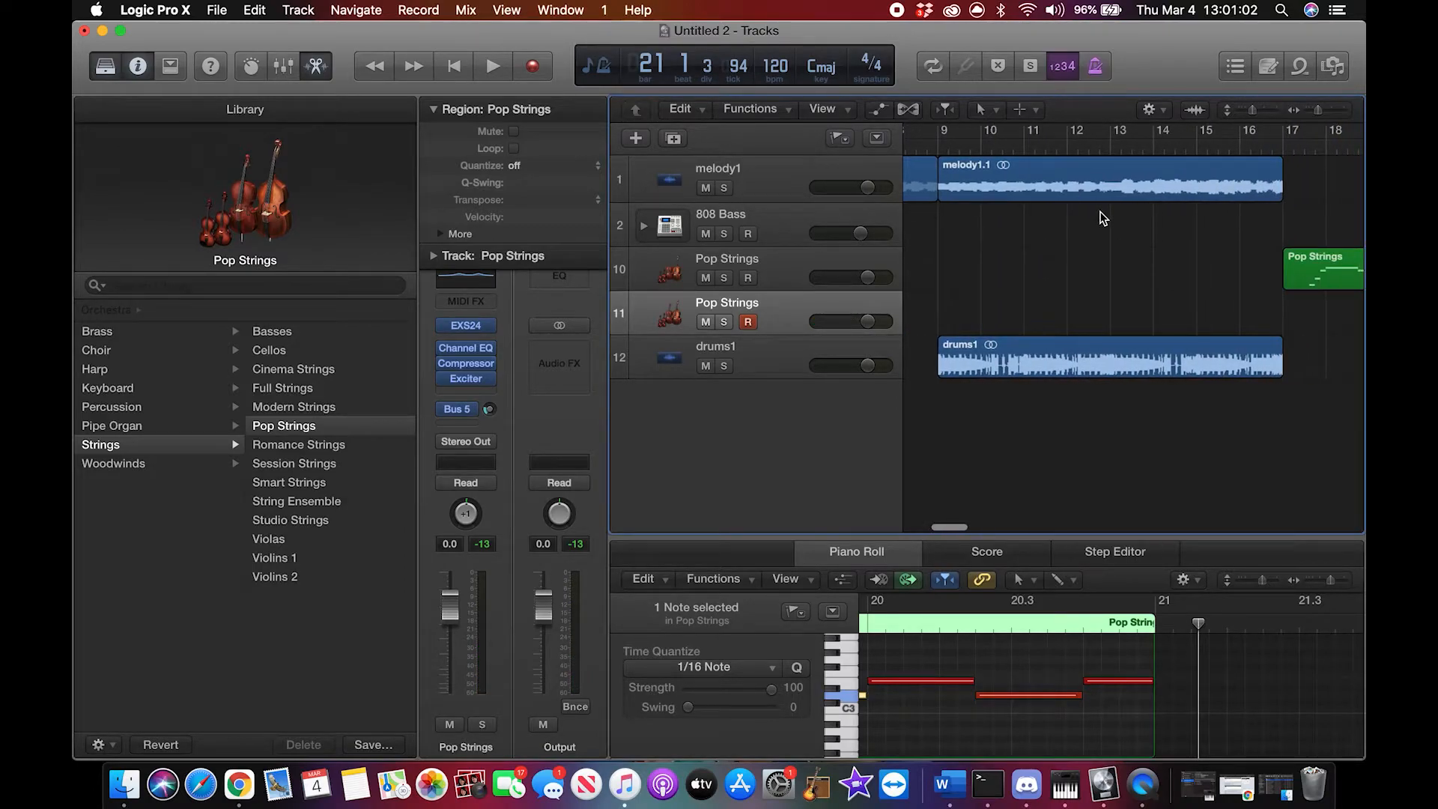
scroll(1103, 218, left, 8)
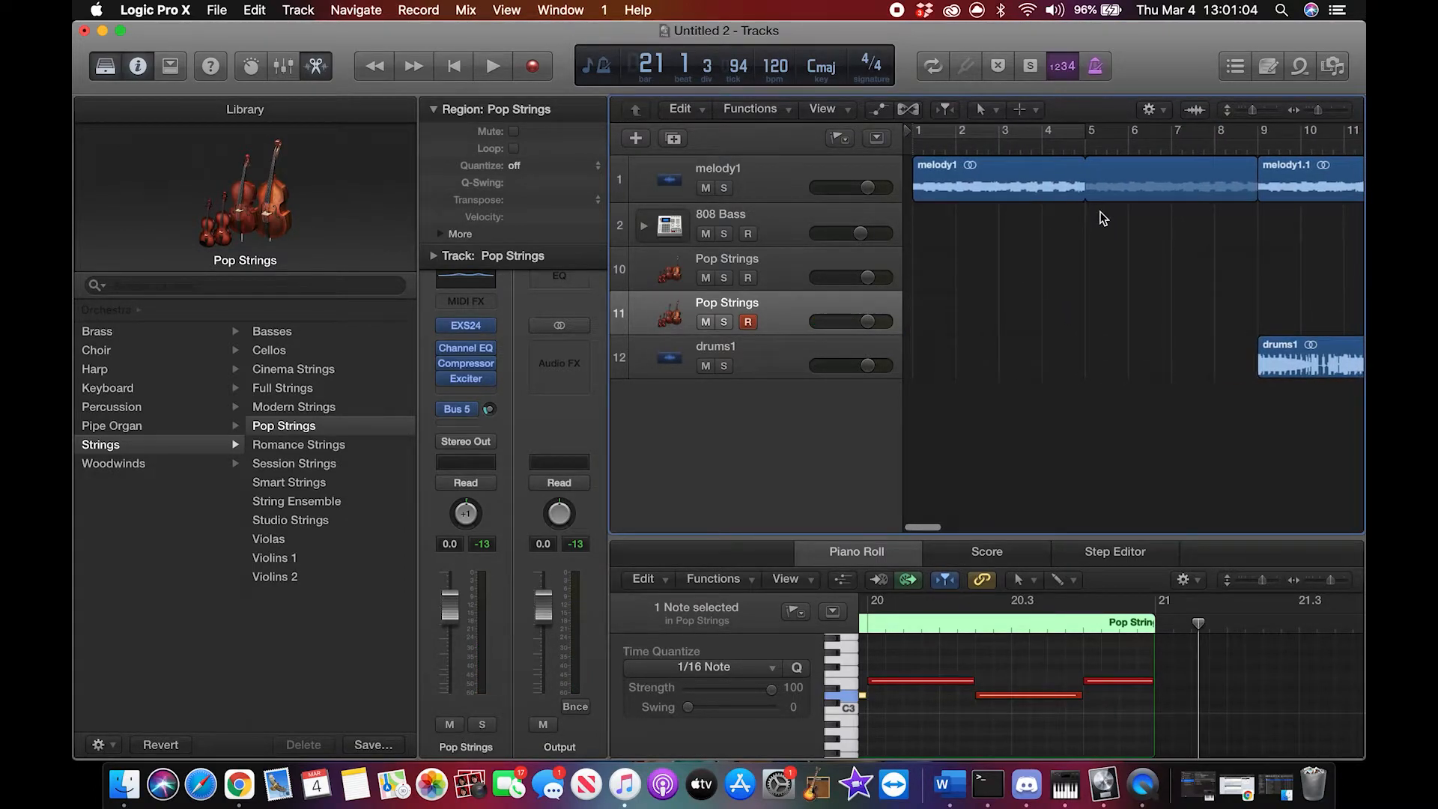
scroll(1227, 191, right, 6)
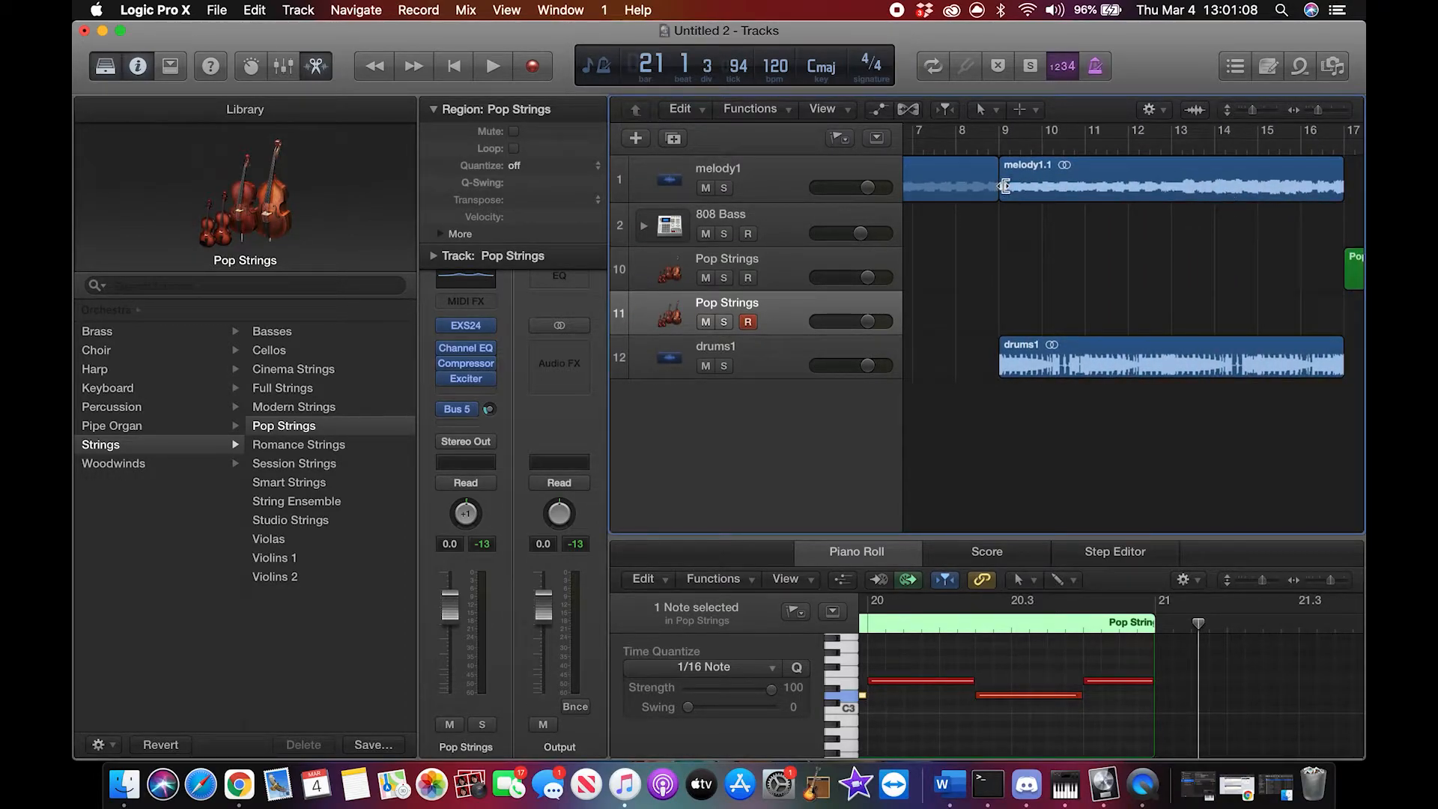
drag(1004, 186, 1042, 178)
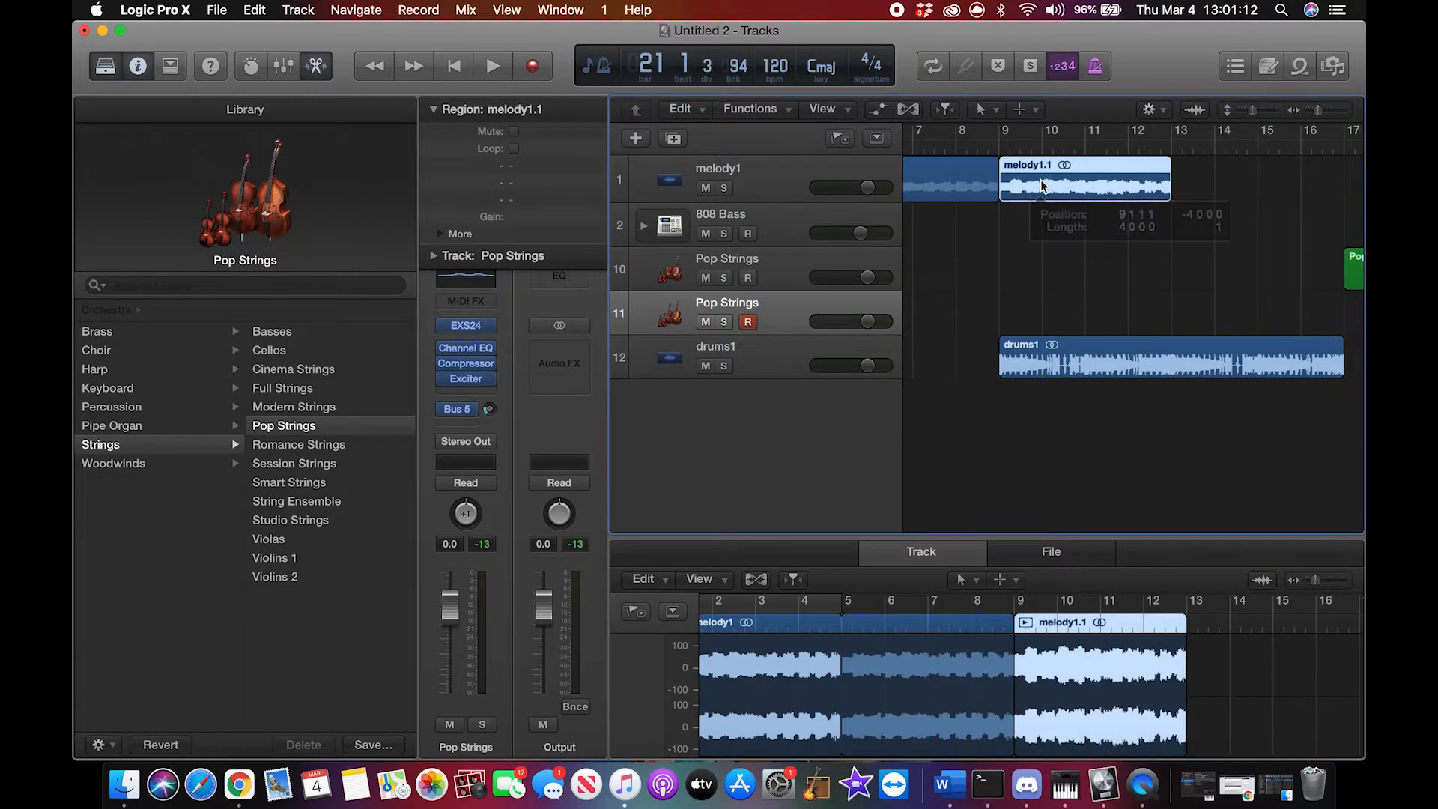
drag(1173, 173, 1177, 203)
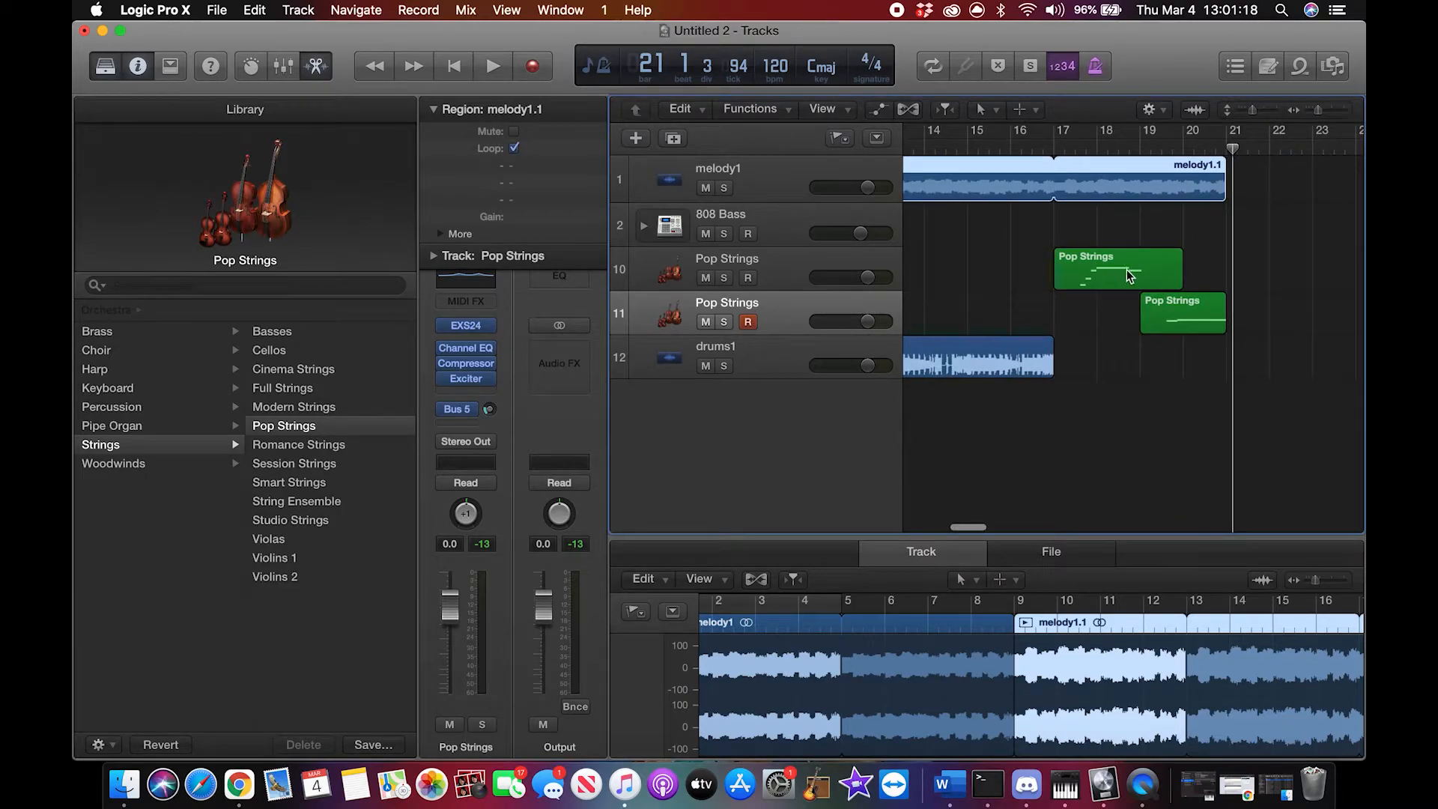
Step: Set the playhead to bar 21 and shorten the first Pop Strings track's region to end at bar 19
click(1124, 268)
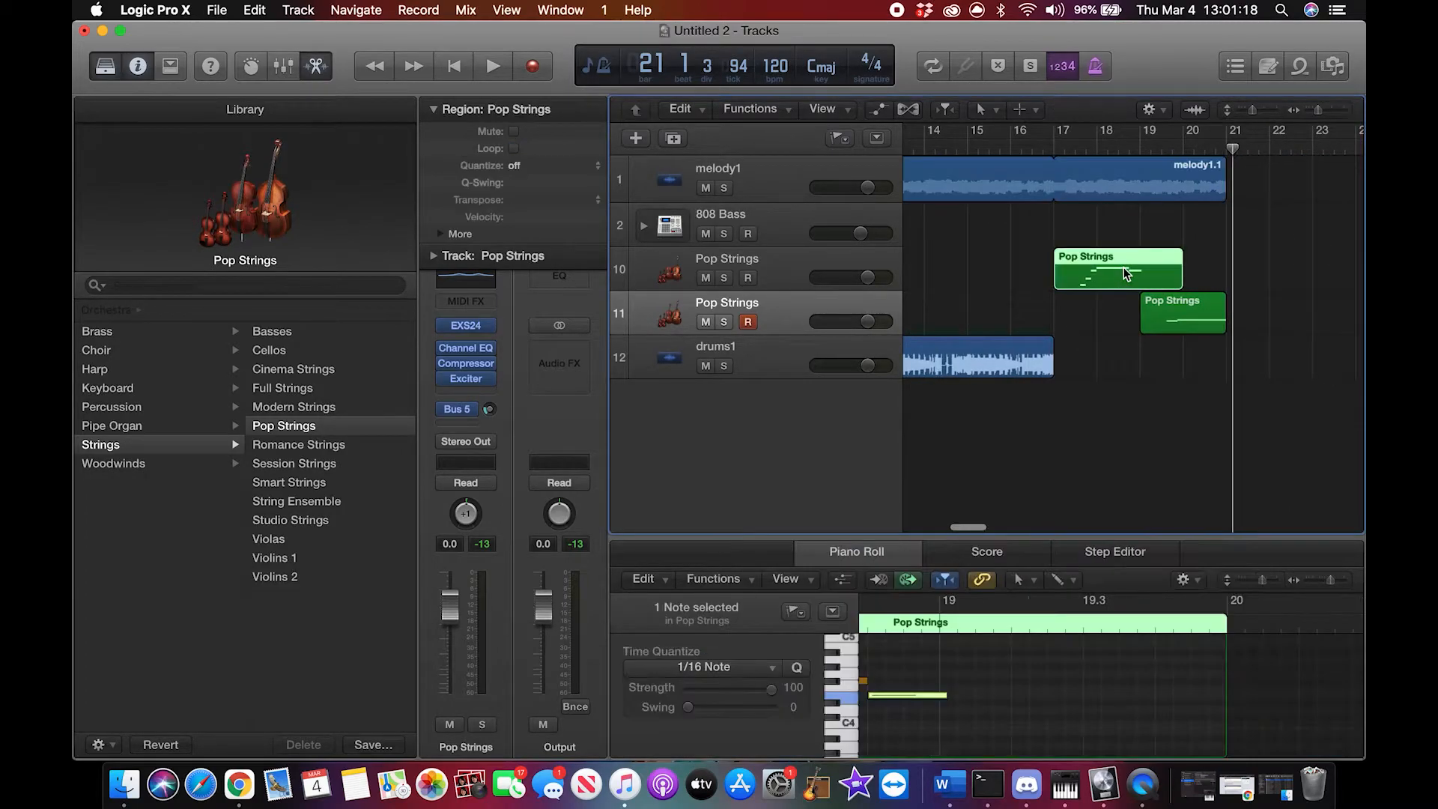
click(790, 262)
mouse_move(1235, 166)
mouse_down()
mouse_move(1189, 172)
mouse_move(1227, 170)
mouse_up()
click(1295, 259)
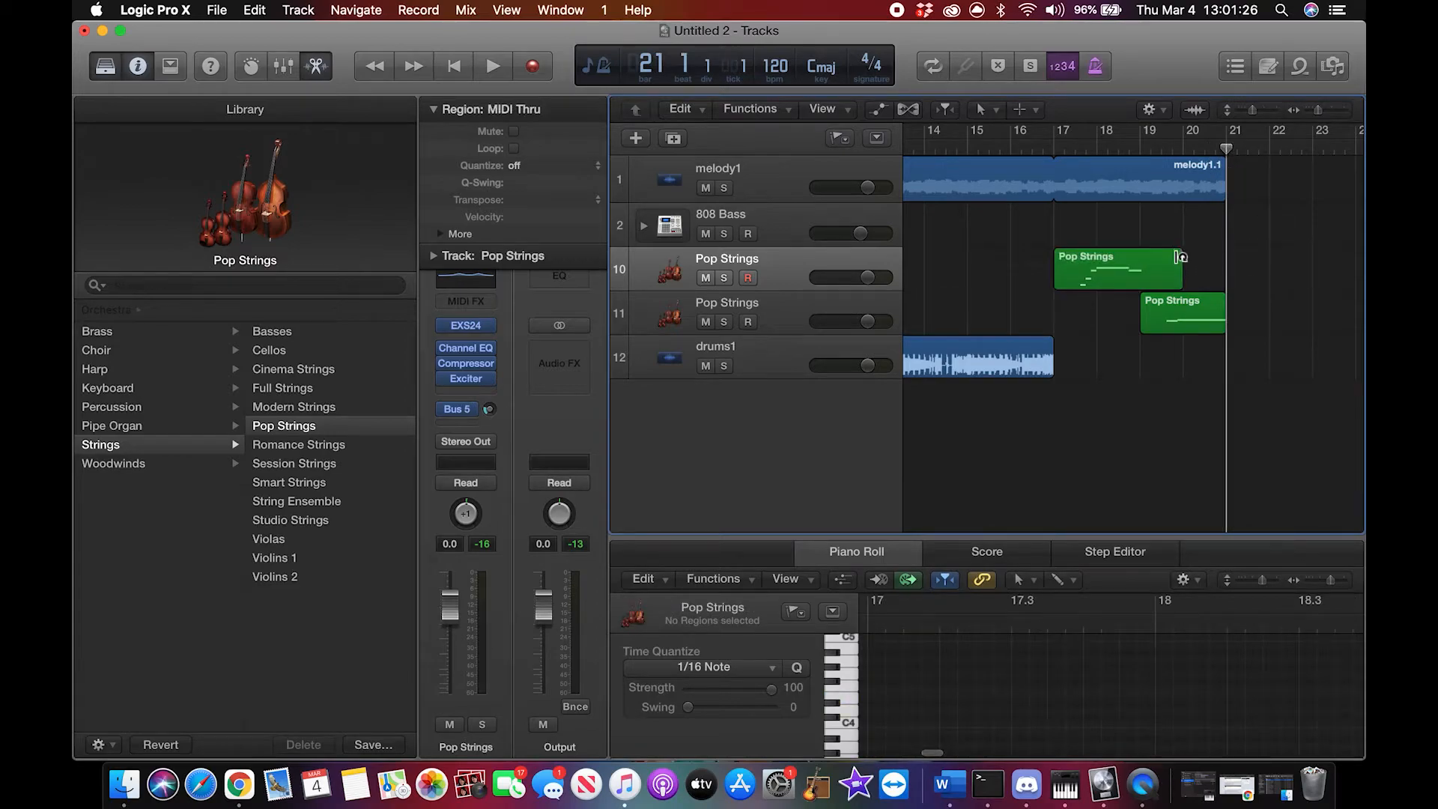
drag(1180, 276, 1139, 291)
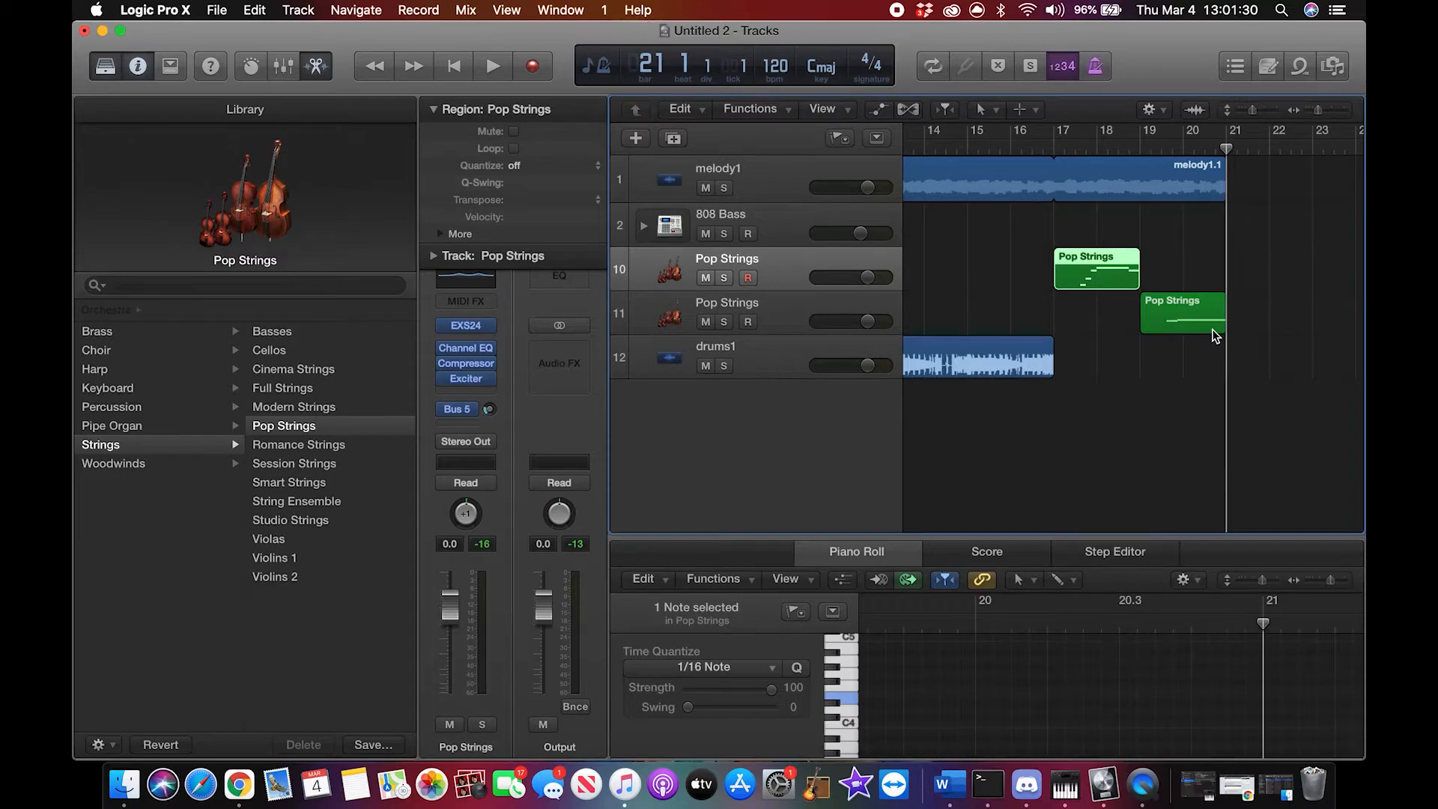
Step: Copy the shortened region on the first Pop Strings track and paste it at bar 19
click(1122, 264)
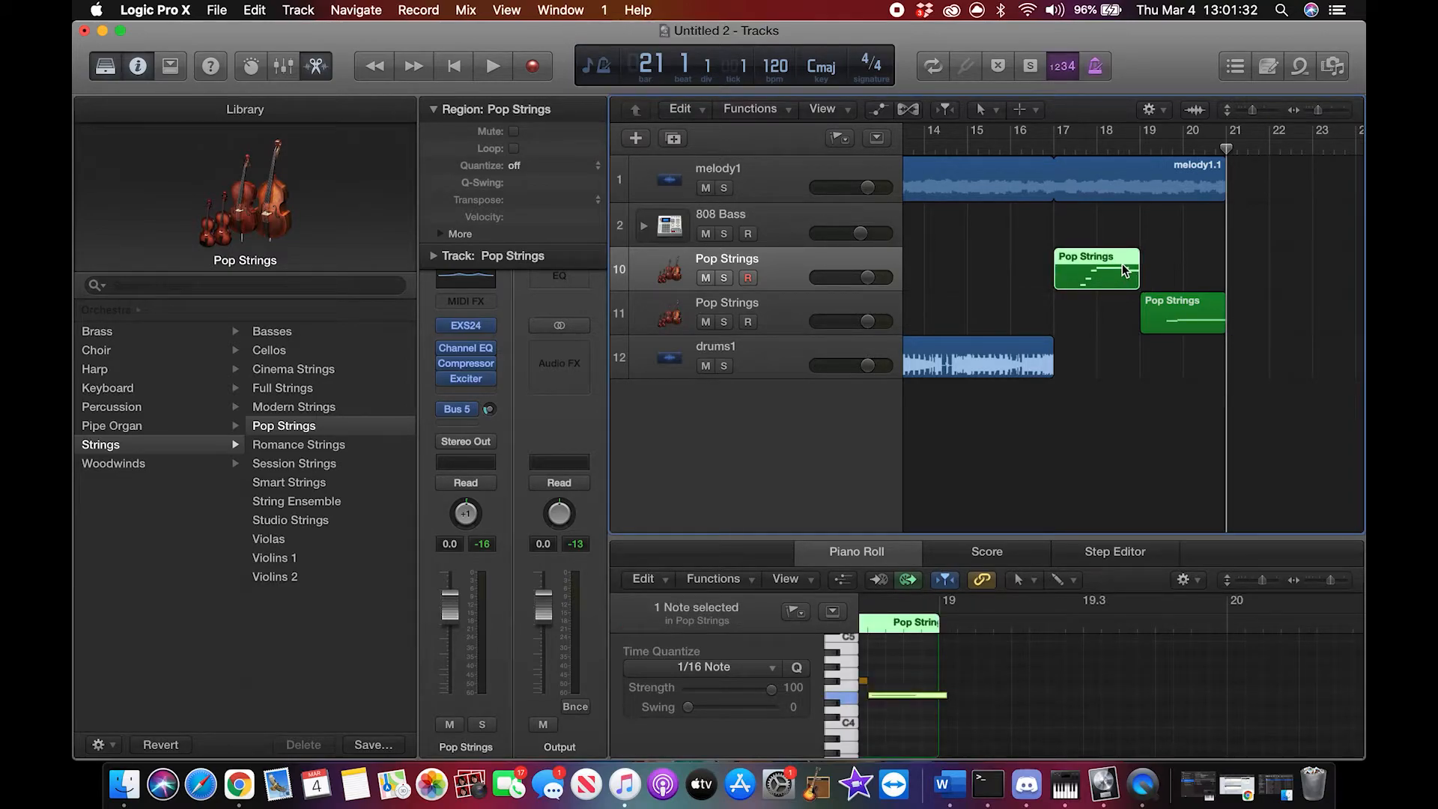
click(1141, 149)
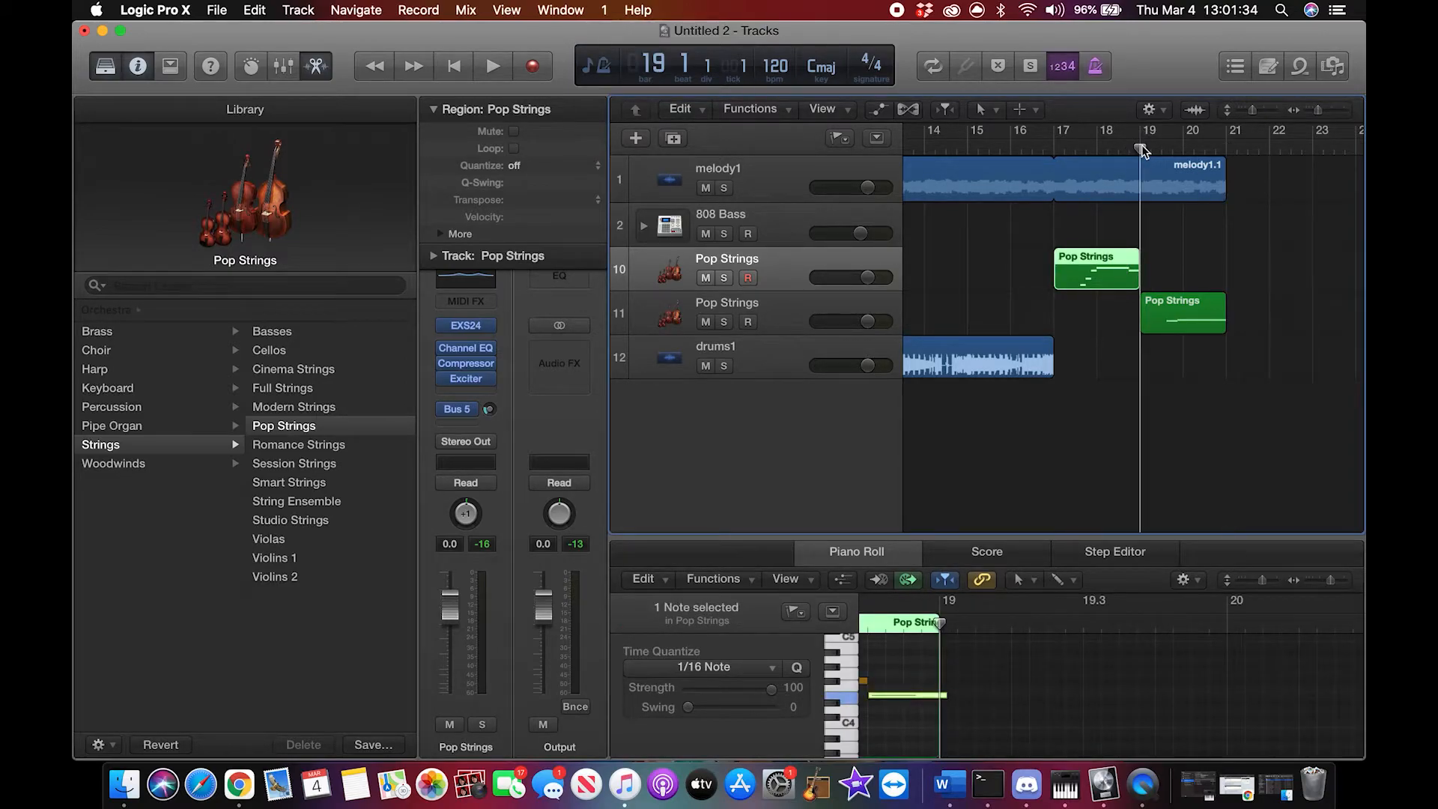
key(super+v)
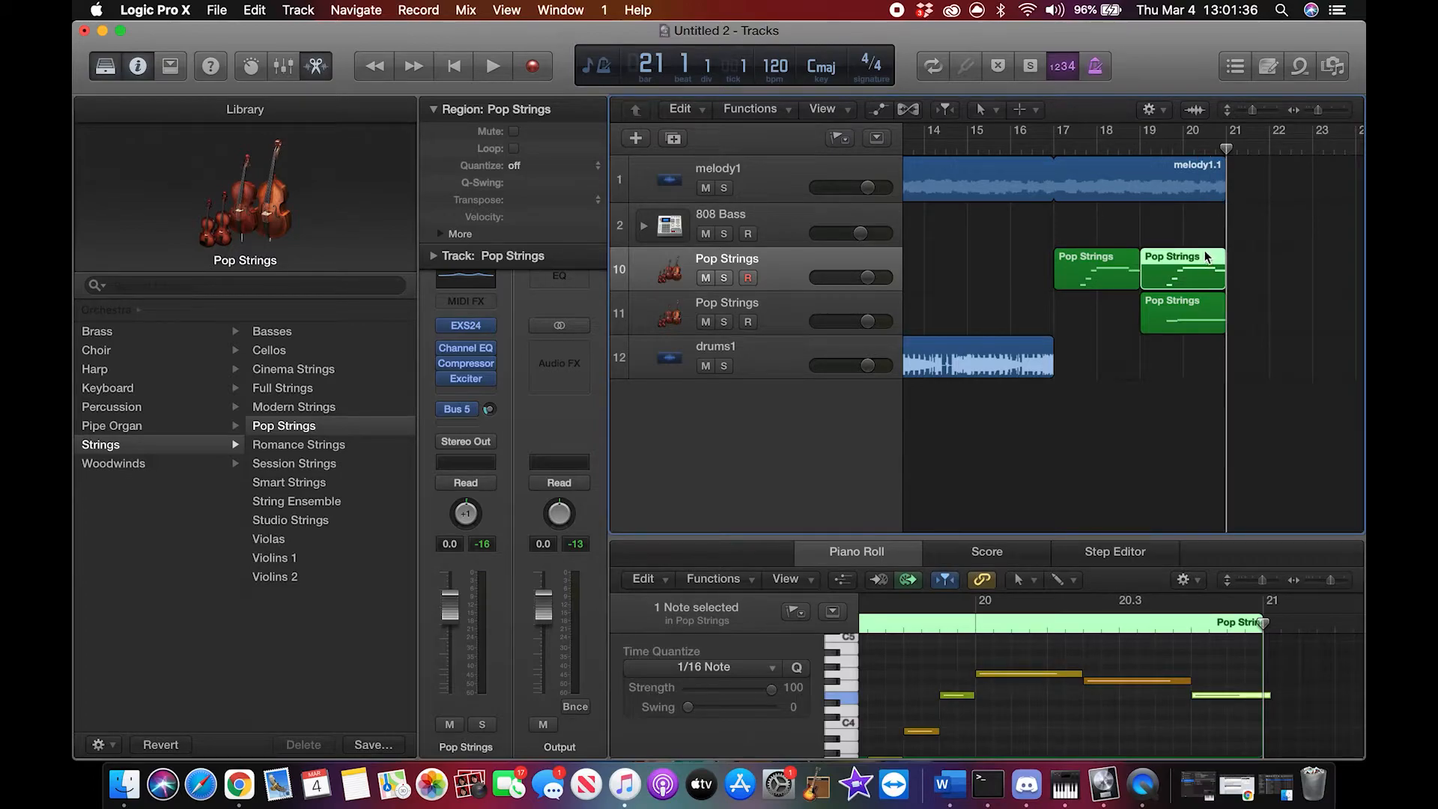
Step: Play the arrangement from bar 17 and move the pasted Pop Strings copy to bar 21
click(1055, 148)
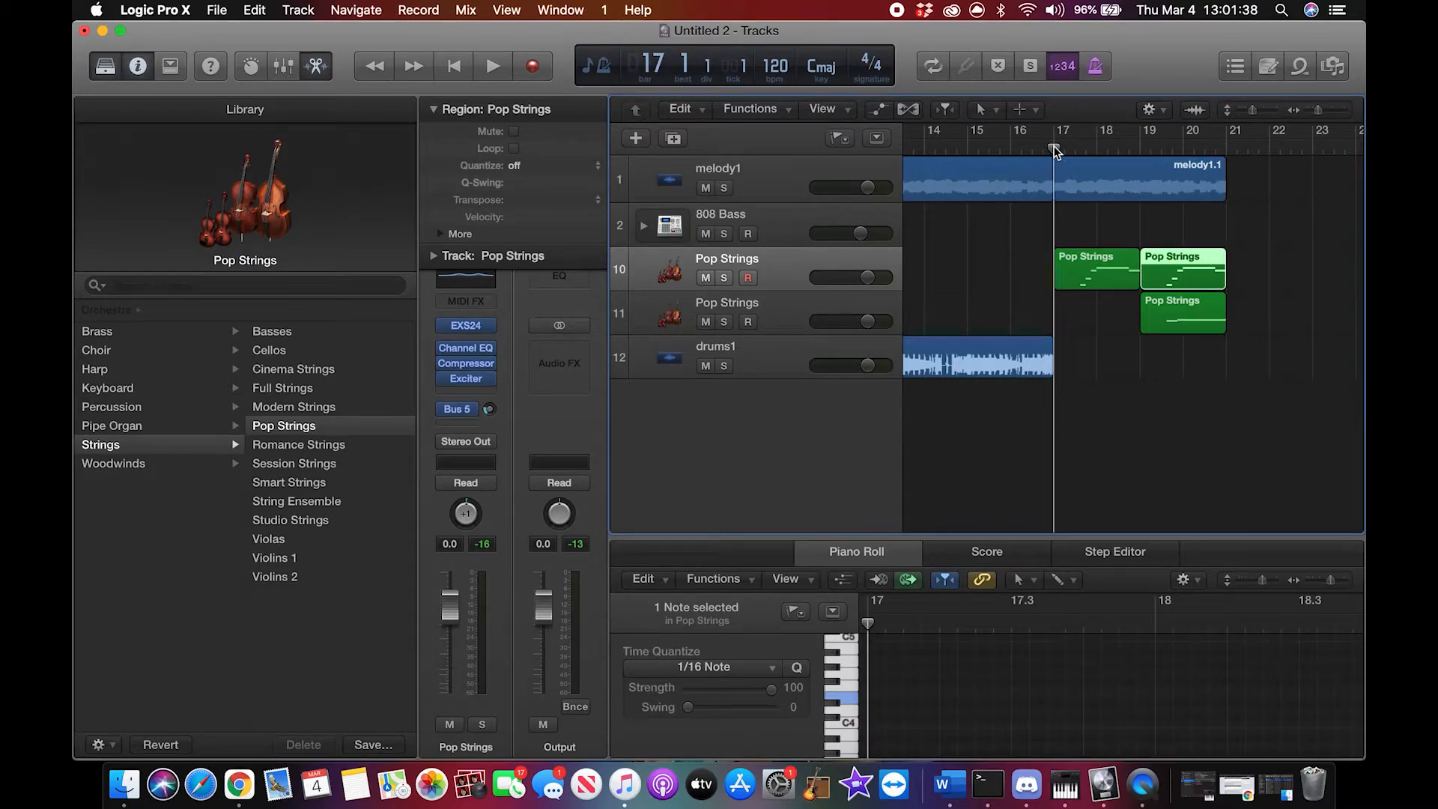
key(space)
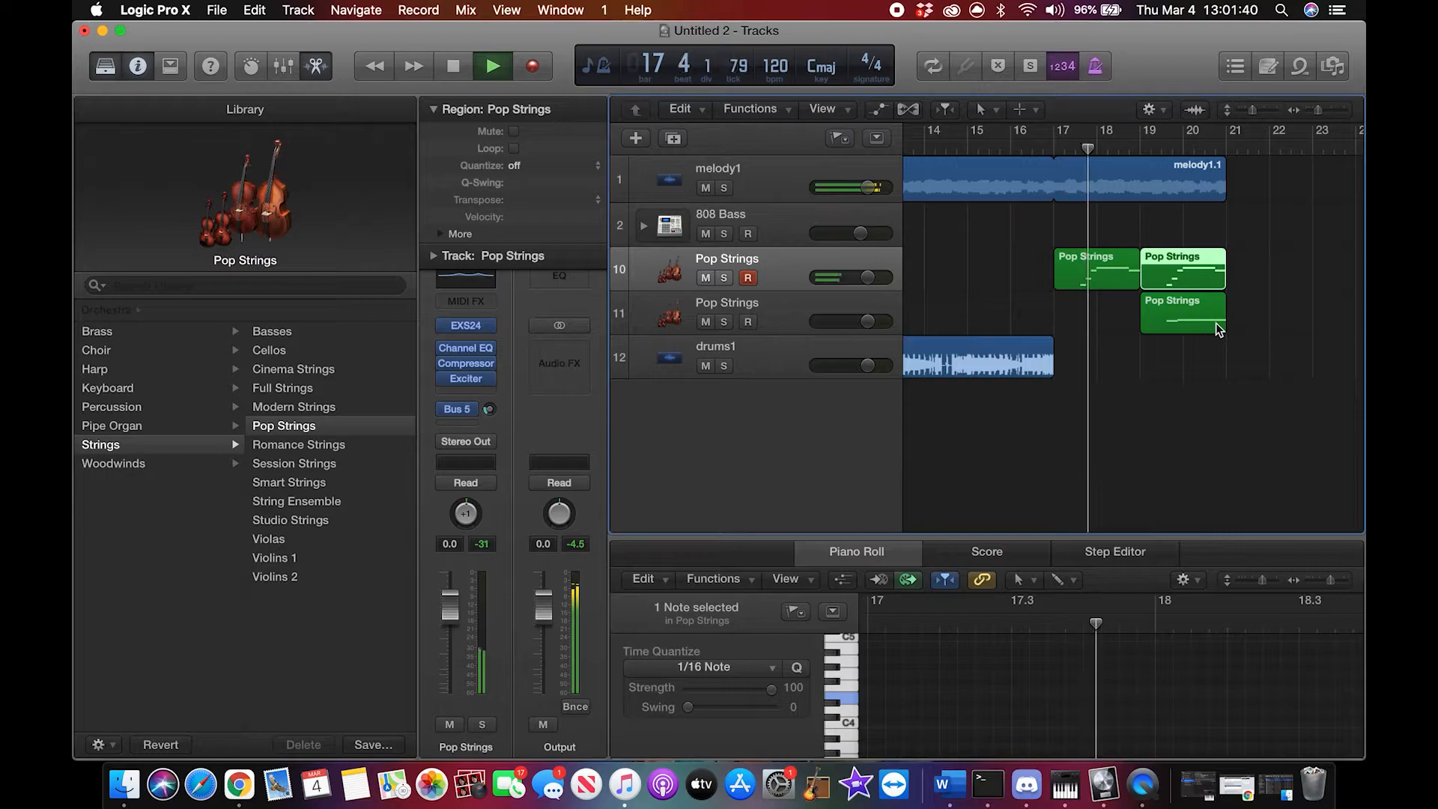
drag(1198, 270, 1283, 271)
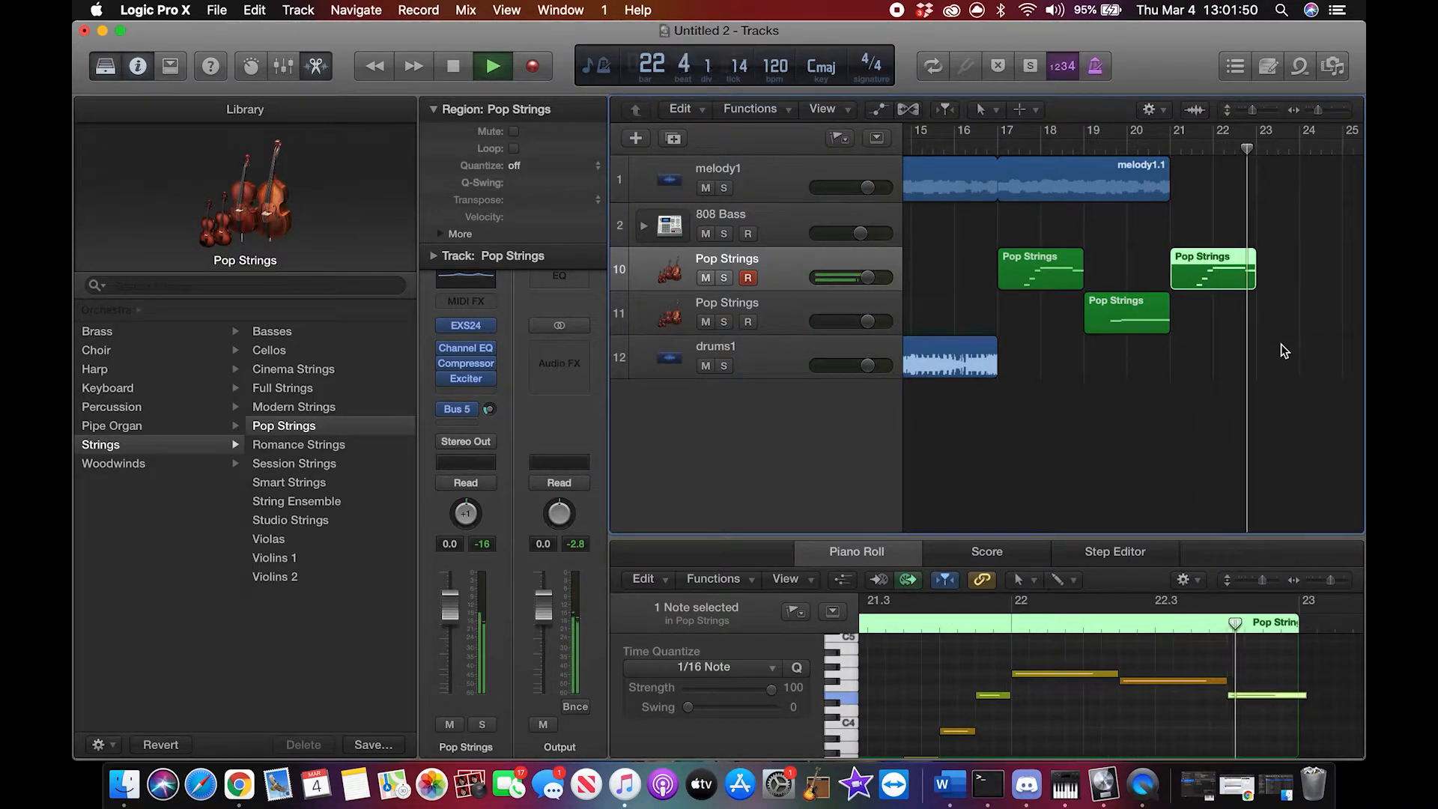
key(space)
Step: Copy the second Pop Strings track's region and paste it on the same track at bar 23
click(979, 309)
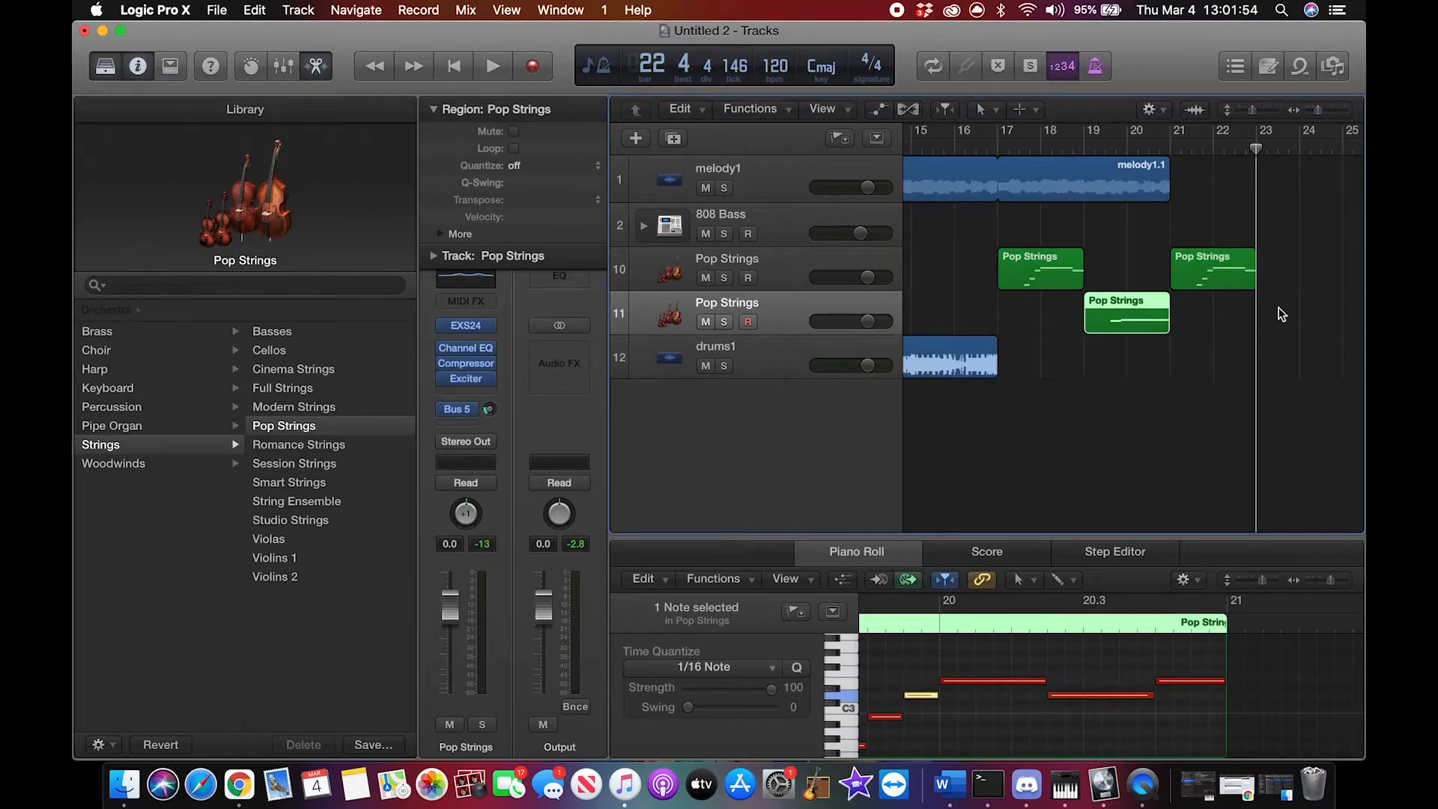
click(1281, 314)
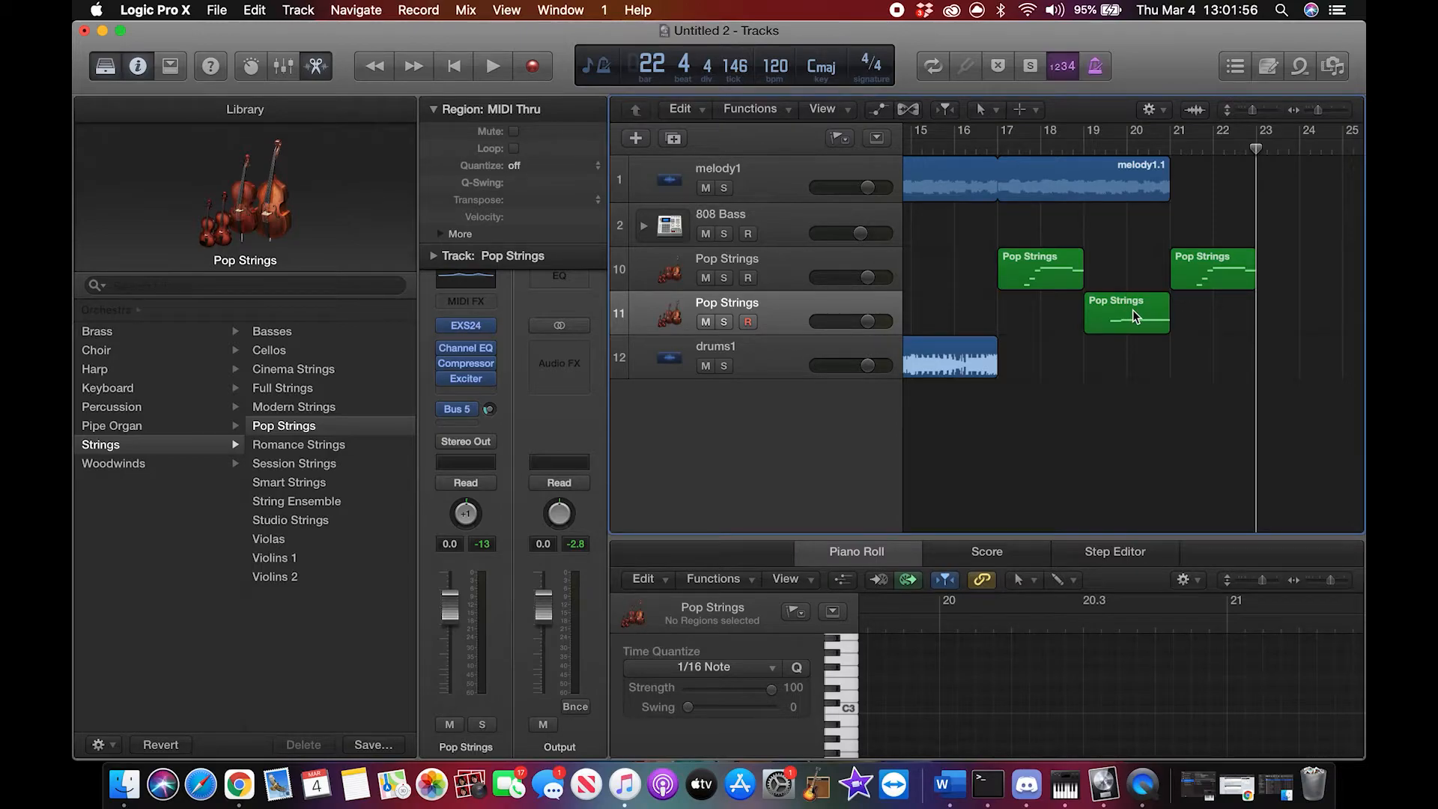
key(super+v)
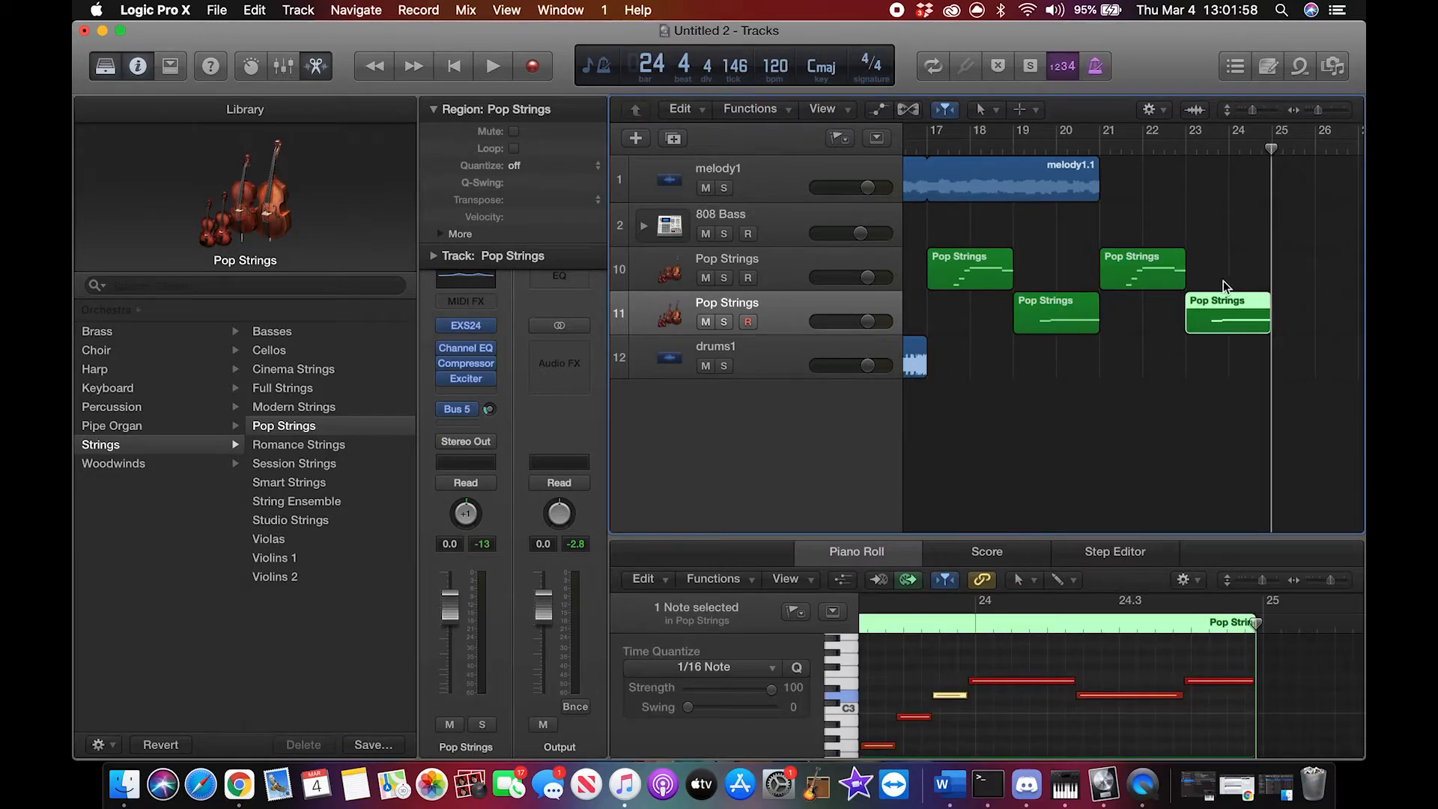
Step: Extend the drums1 and melody1.1 loops to end at bar 25, in line with the last Pop Strings region
scroll(1147, 282, left, 3)
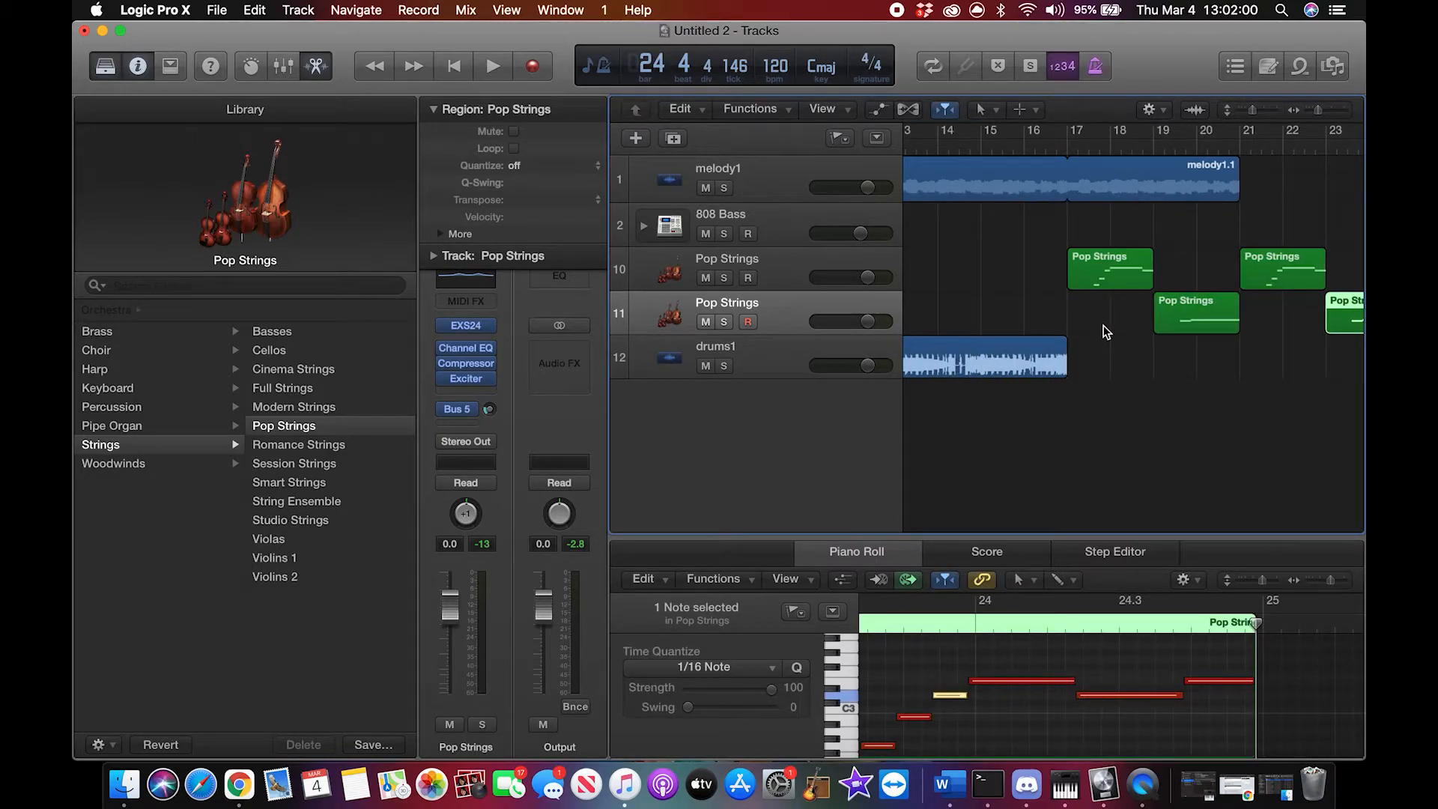
scroll(1034, 365, left, 5)
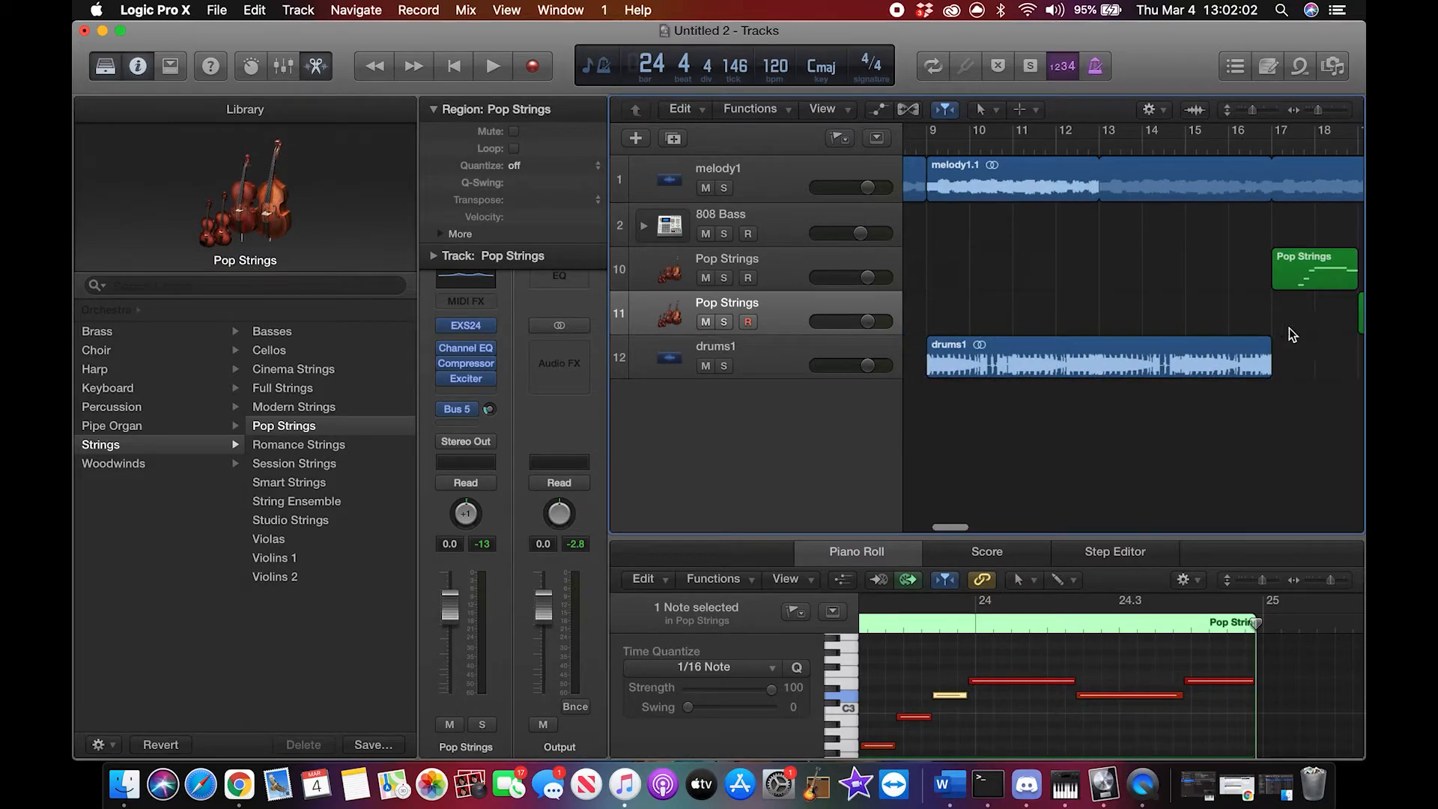
click(1264, 355)
mouse_move(1271, 350)
mouse_down()
mouse_move(1318, 355)
mouse_move(1274, 357)
mouse_up()
drag(1106, 170, 1274, 183)
scroll(1155, 241, left, 10)
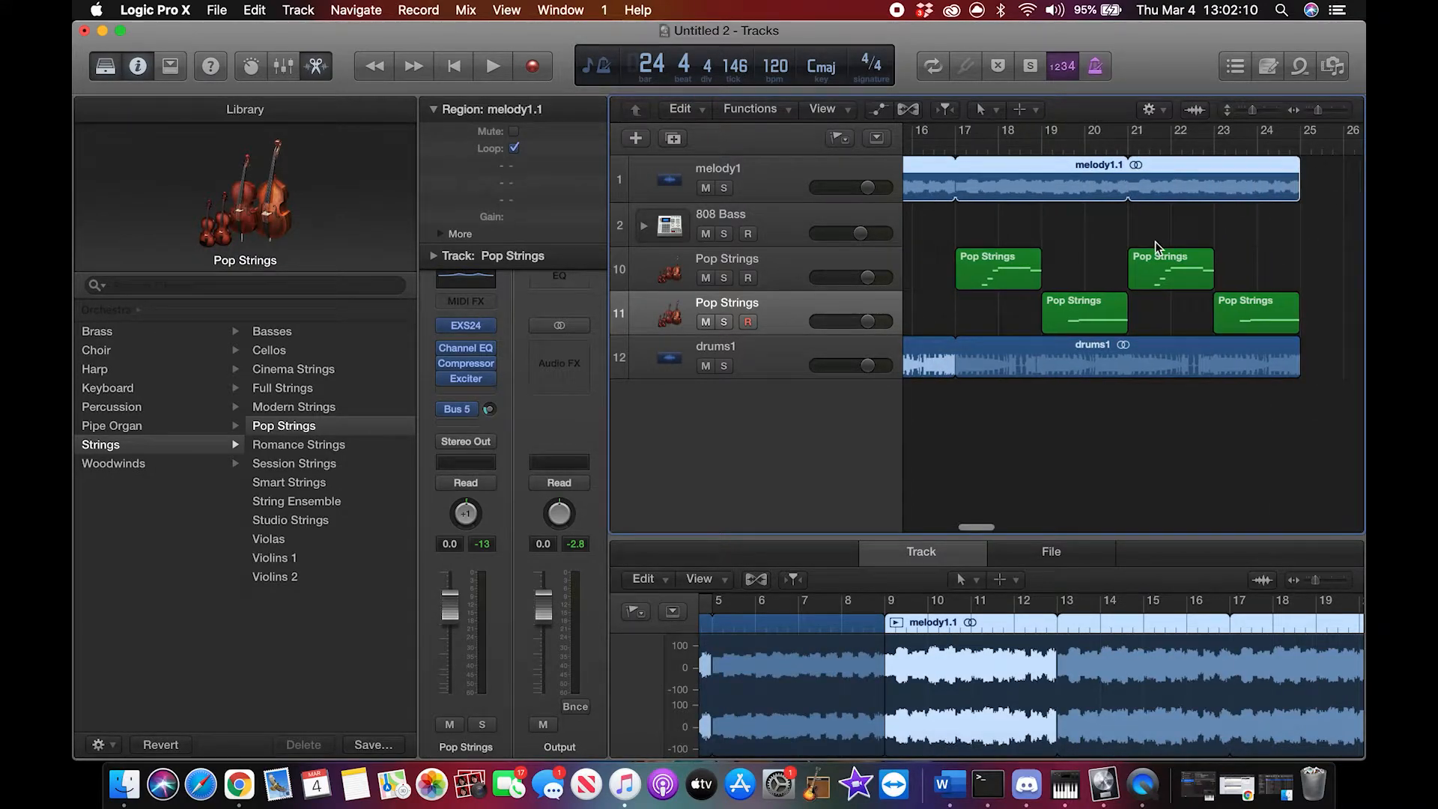
Step: Select the 808 Bass track and open Musical Typing to play its first test notes
click(776, 219)
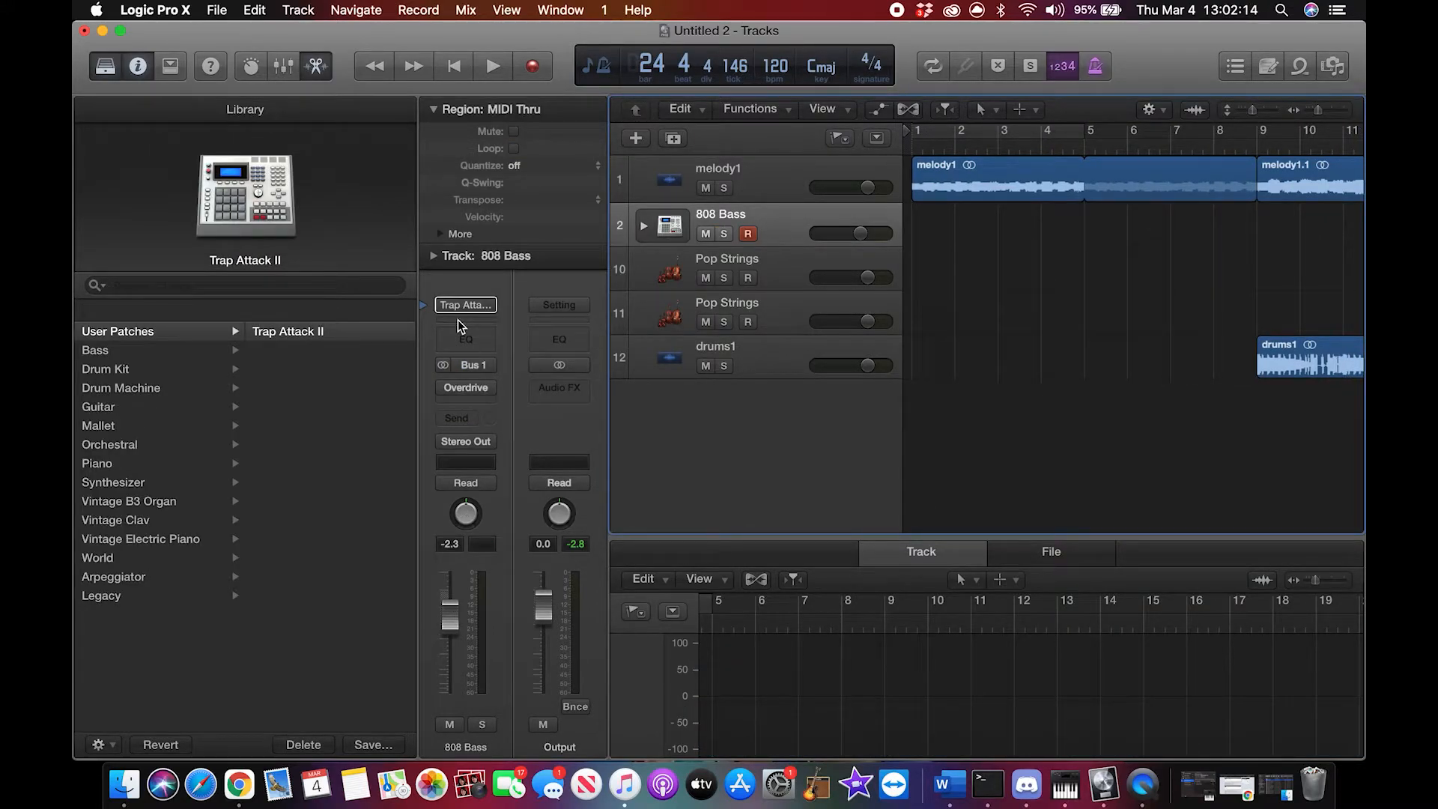
key(super+k)
key(s)
key(d)
key(g)
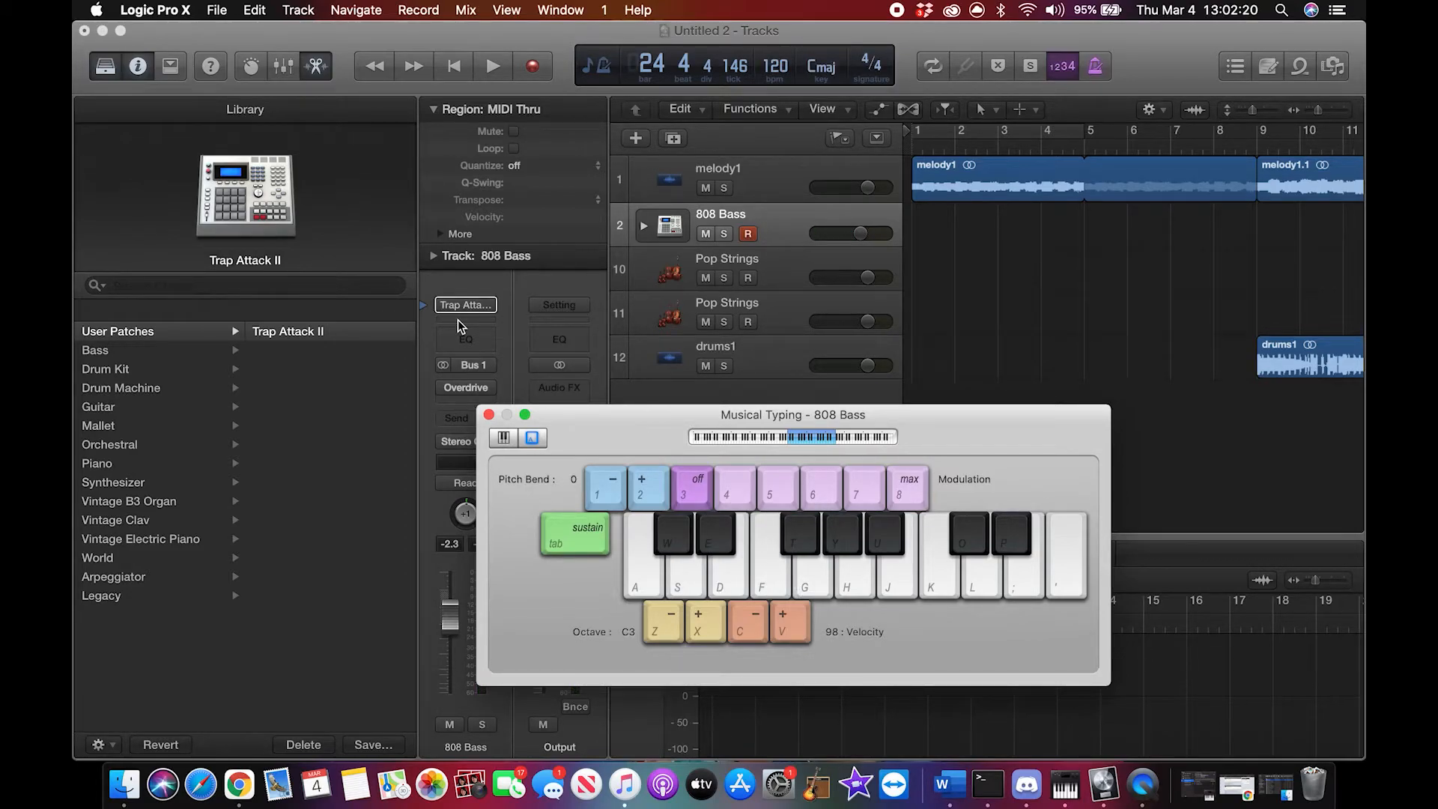
Step: Audition notes across the Musical Typing keyboard to find a bass line for the 808 Bass track
key(s)
key(k)
key(l)
key(semicolon)
key(semicolon)
key(k)
key(h)
key(apostrophe)
key(semicolon)
key(apostrophe)
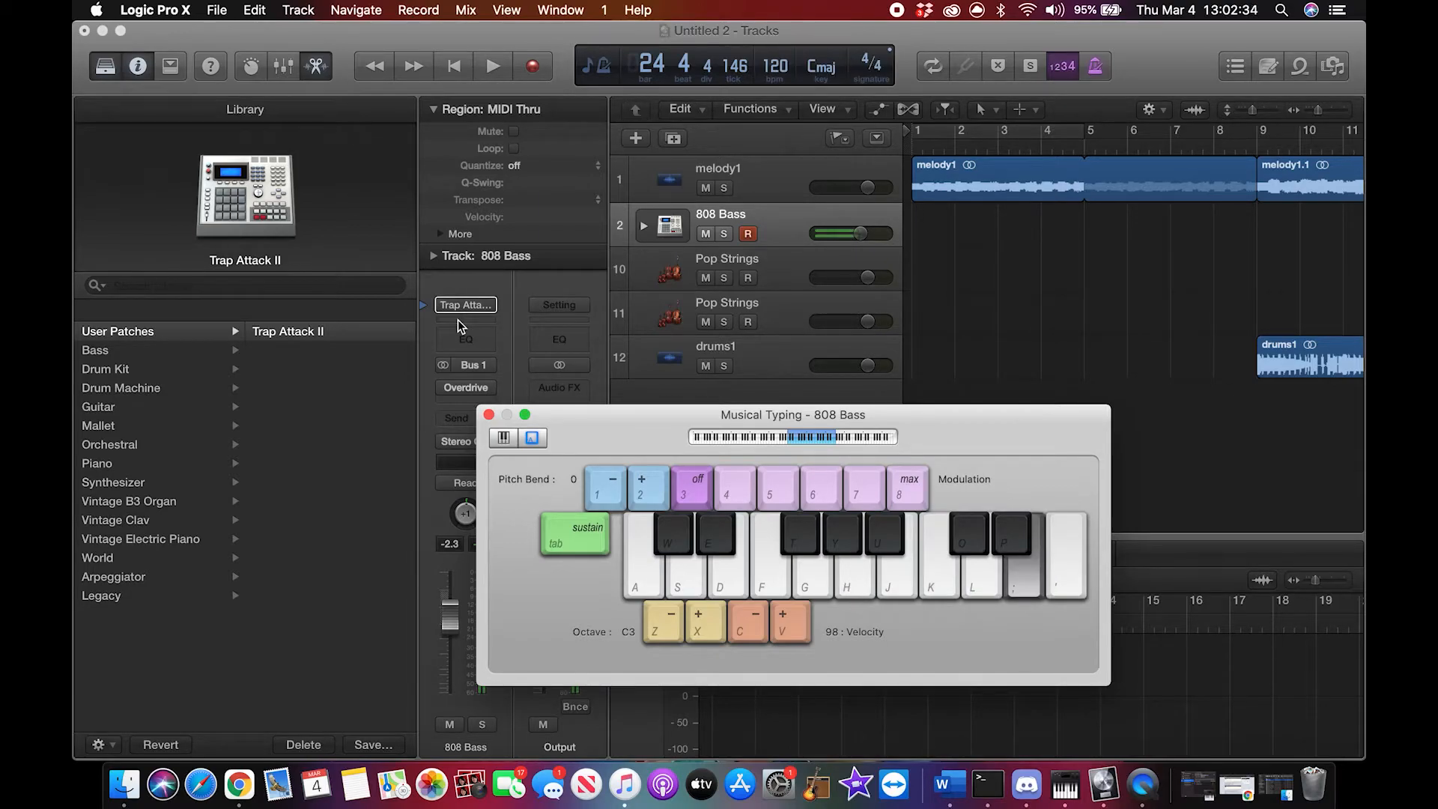
key(semicolon)
key(l)
key(l)
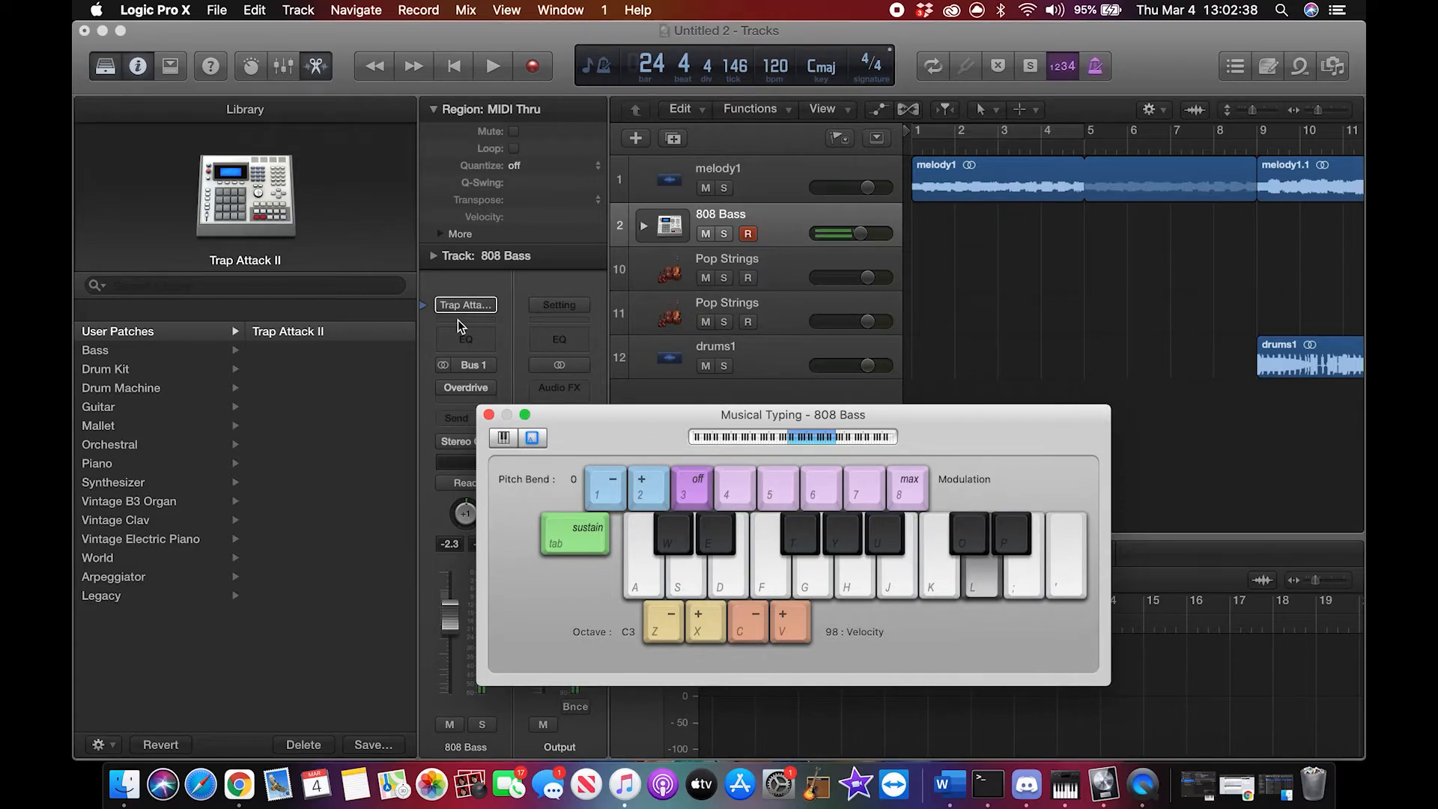
key(l)
key(l)
key(l)
key(apostrophe)
key(k)
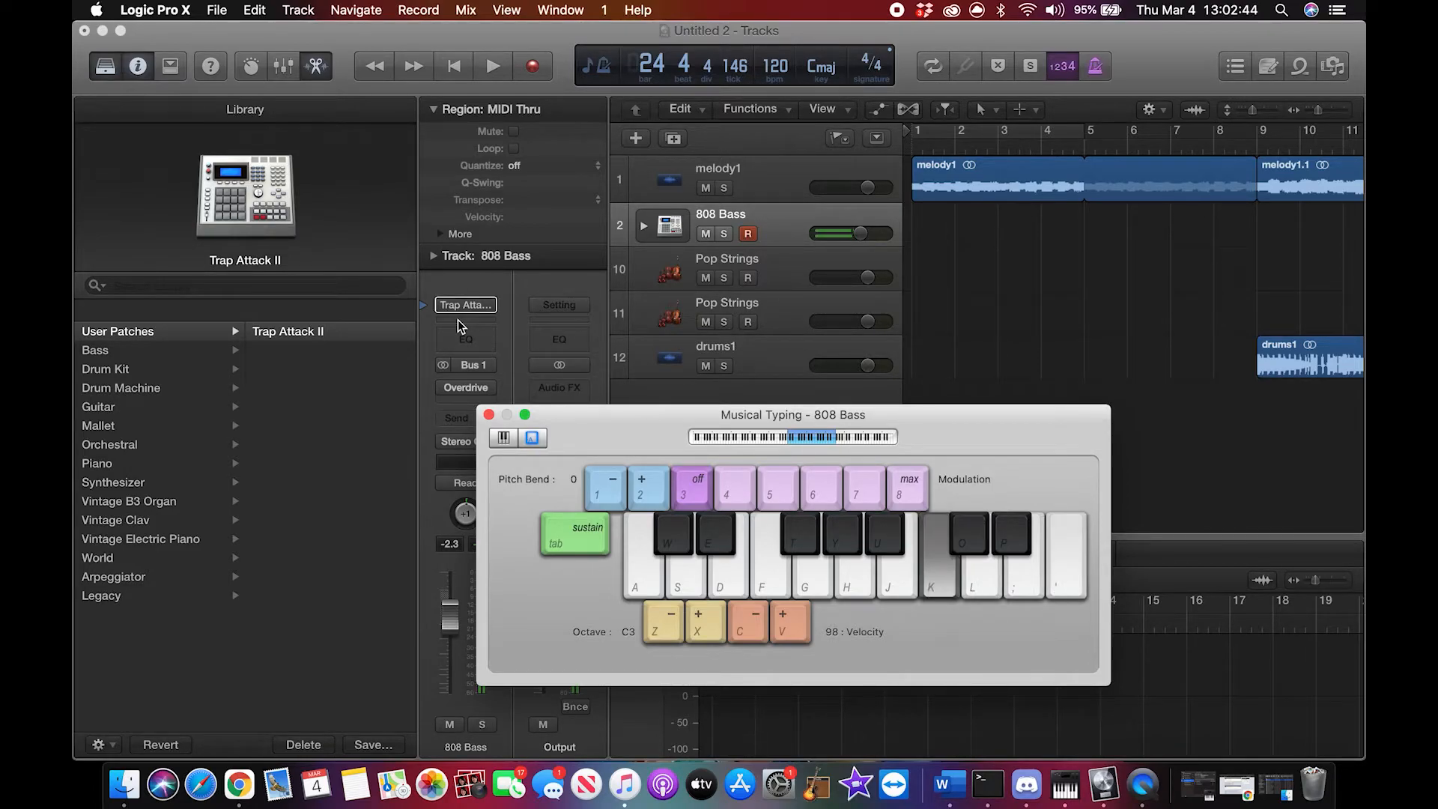
key(j)
key(h)
key(u)
key(u)
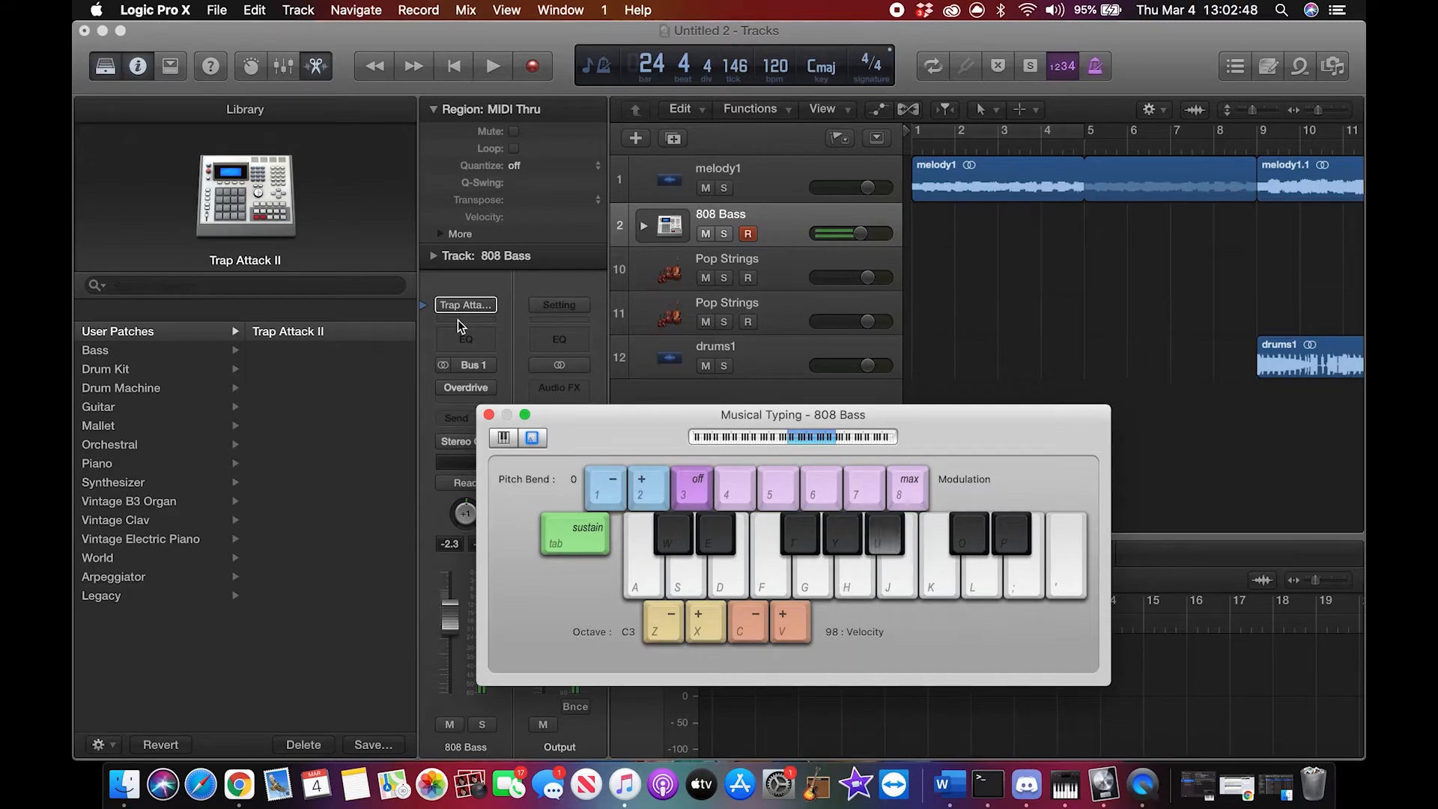
key(g)
key(y)
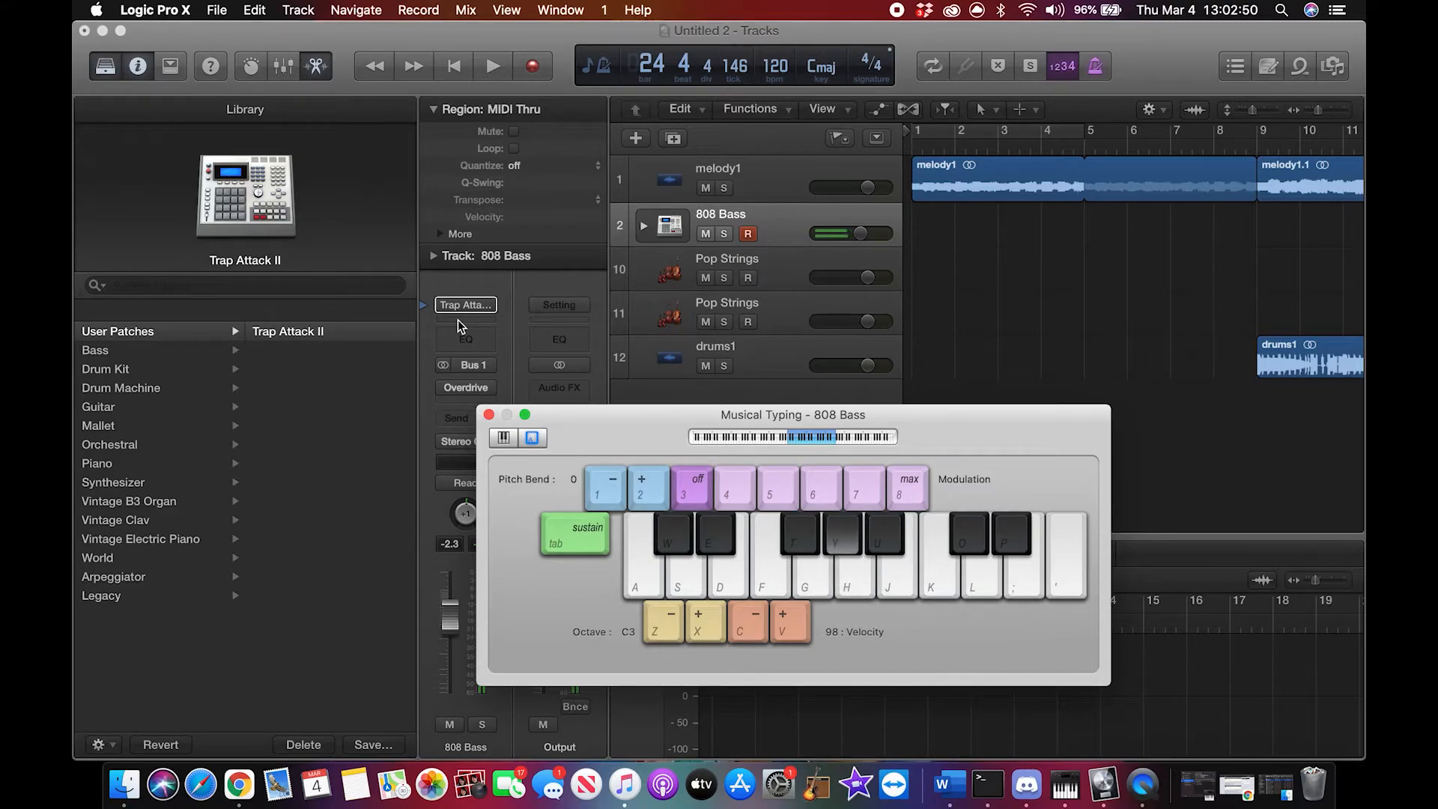
key(g)
key(h)
key(XF86AudioRaiseVolume)
key(g)
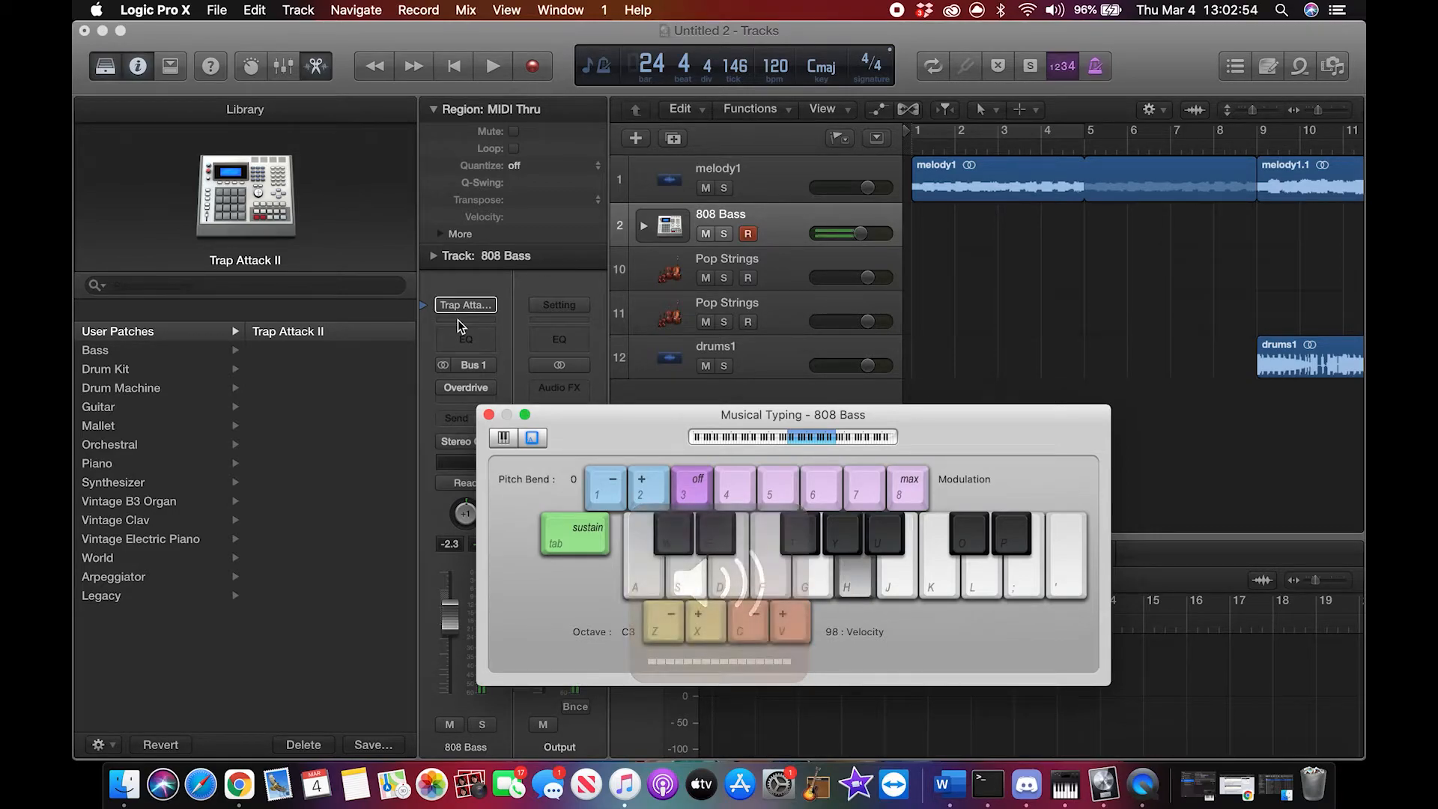
key(h)
key(h)
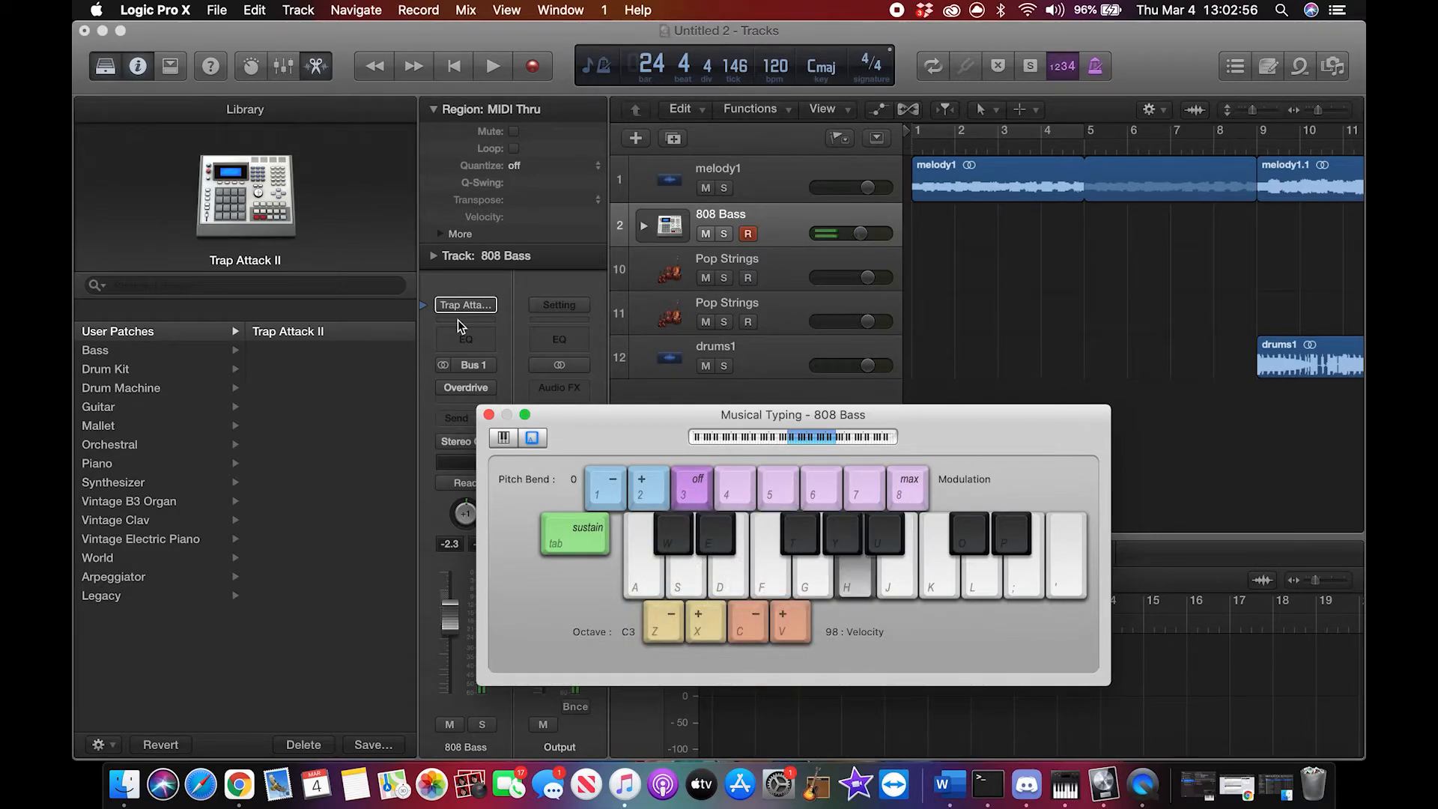
key(k)
key(k)
key(h)
key(semicolon)
key(apostrophe)
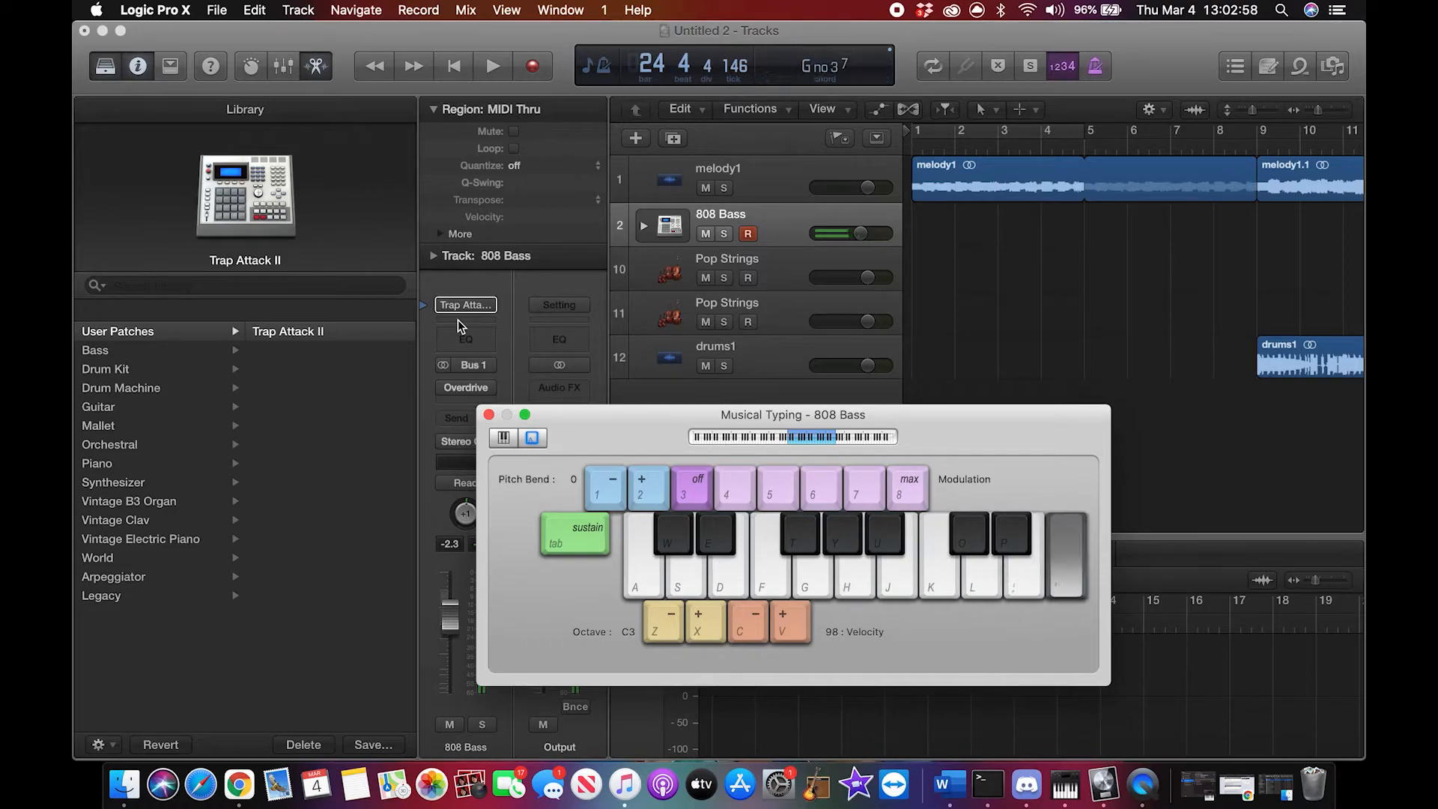
Step: Raise the 808 Bass track's volume to +6.0 dB and test it with a few notes
drag(866, 240, 950, 235)
key(k)
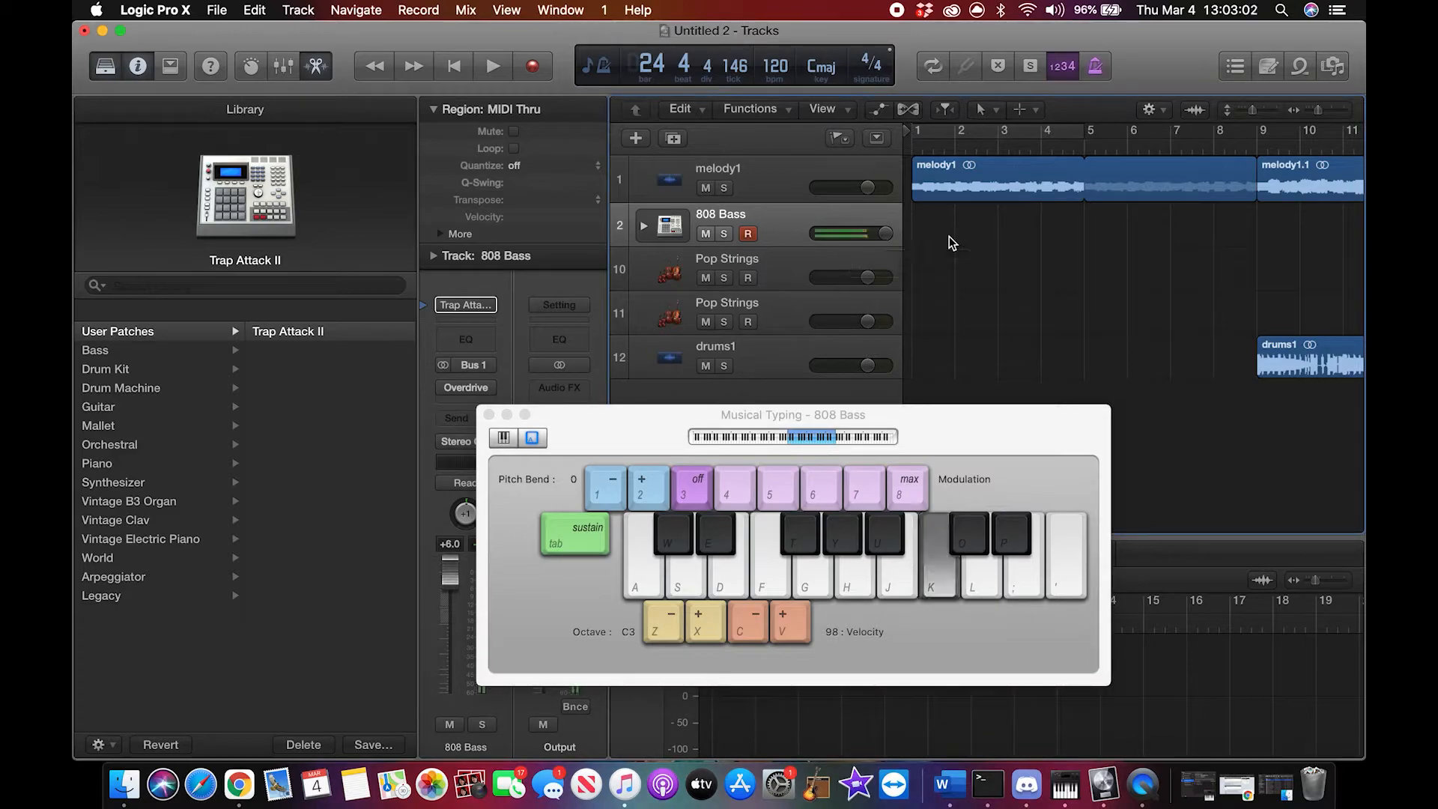
key(l)
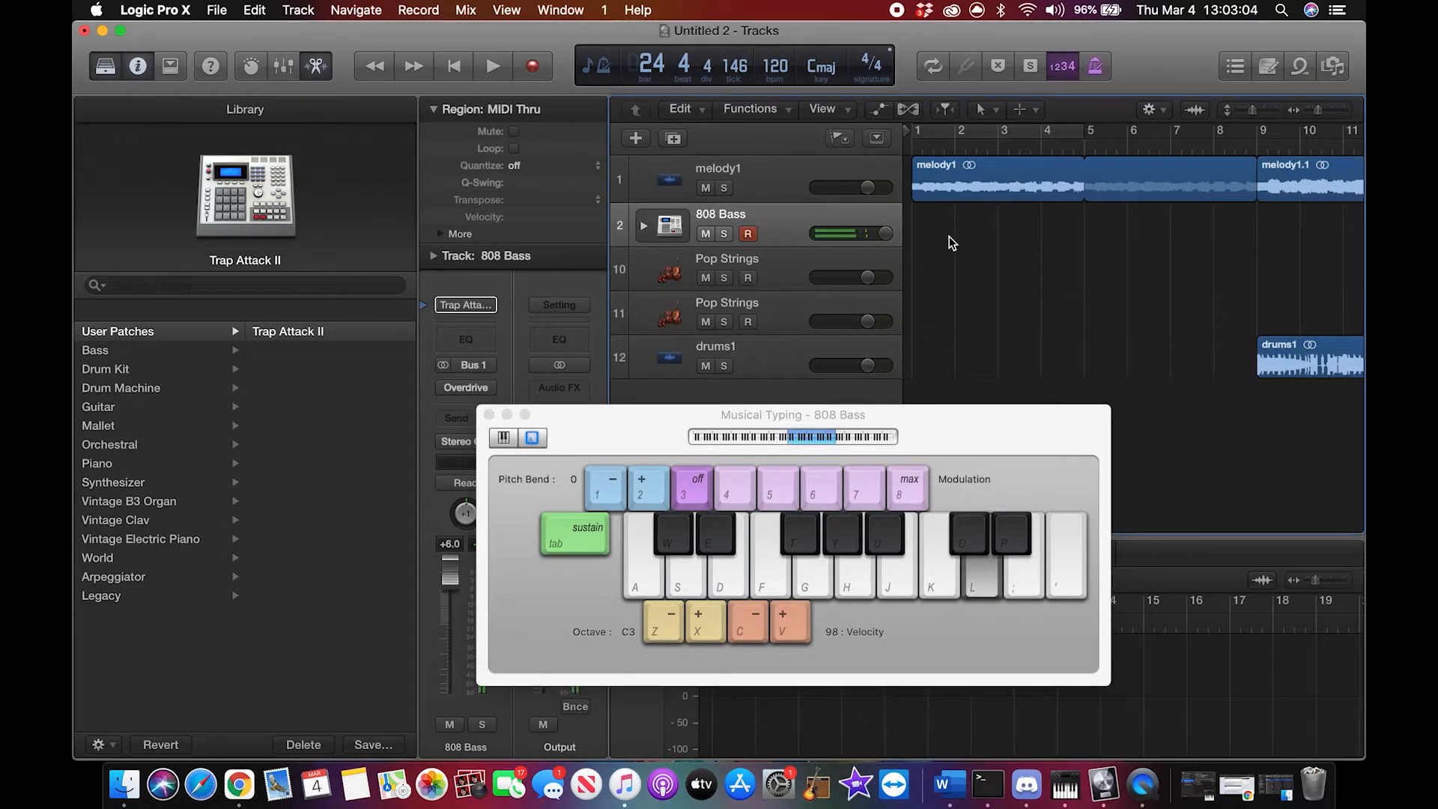
key(l)
key(l)
key(apostrophe)
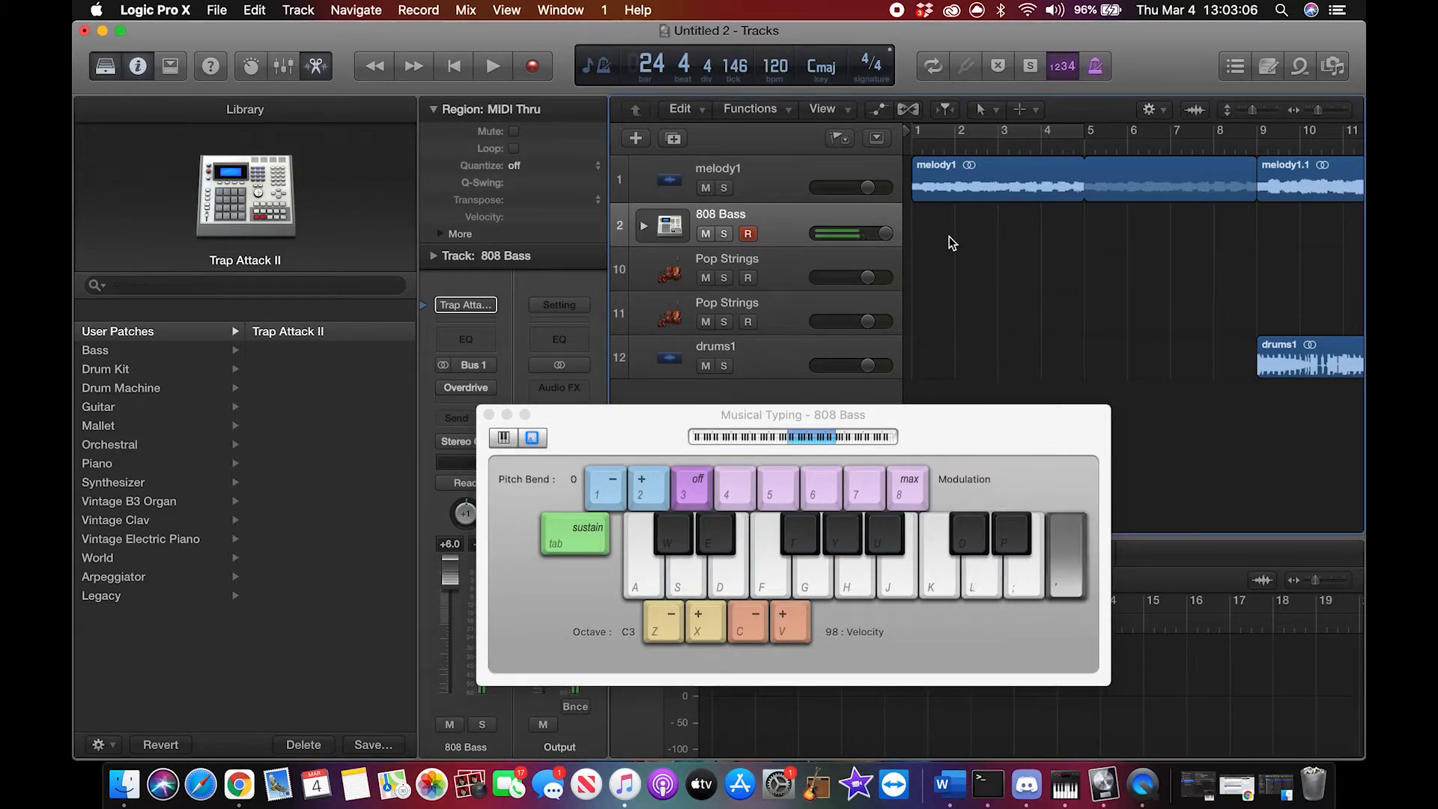
Step: Try out descending bass line variations on the louder 808 Bass with Musical Typing
key(j)
key(h)
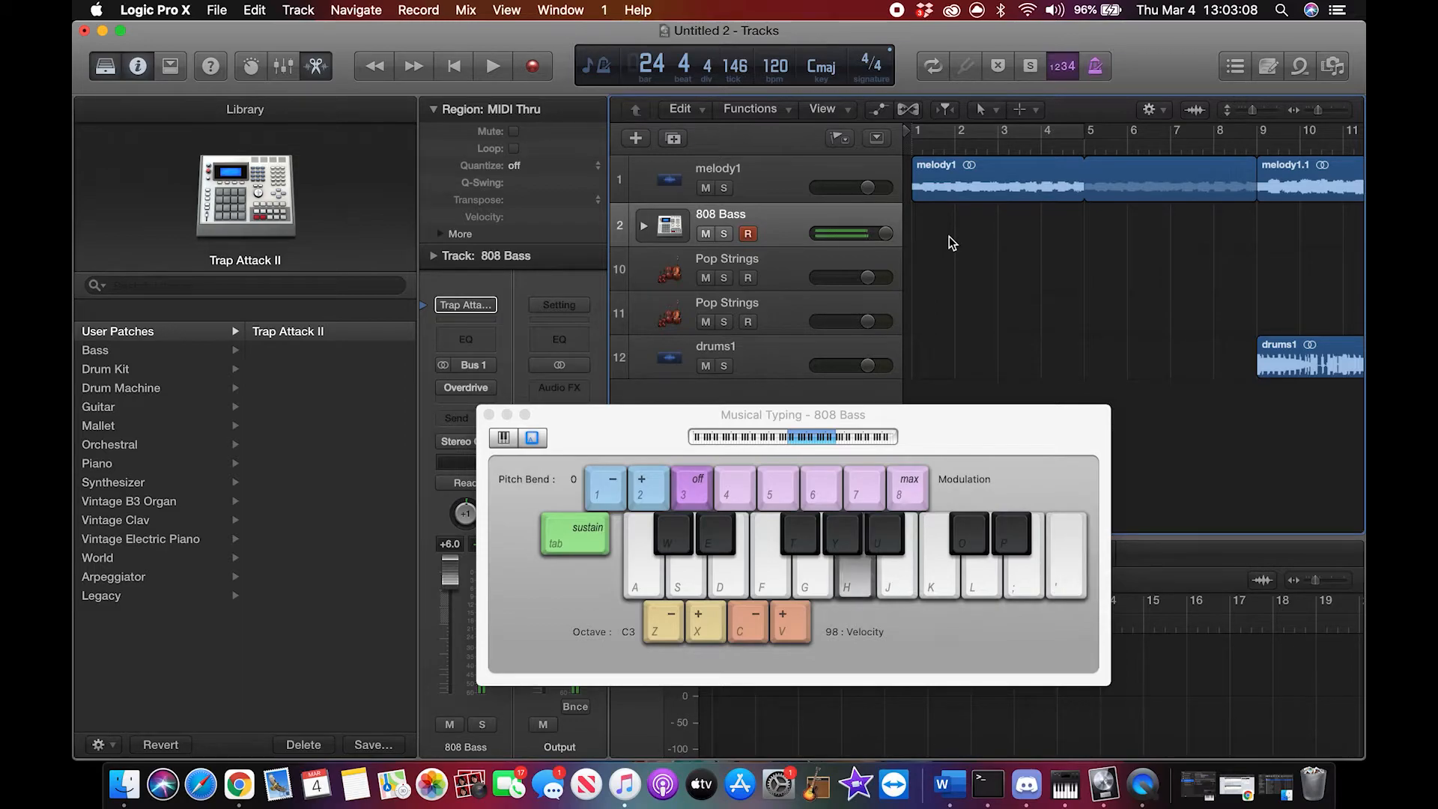
key(u)
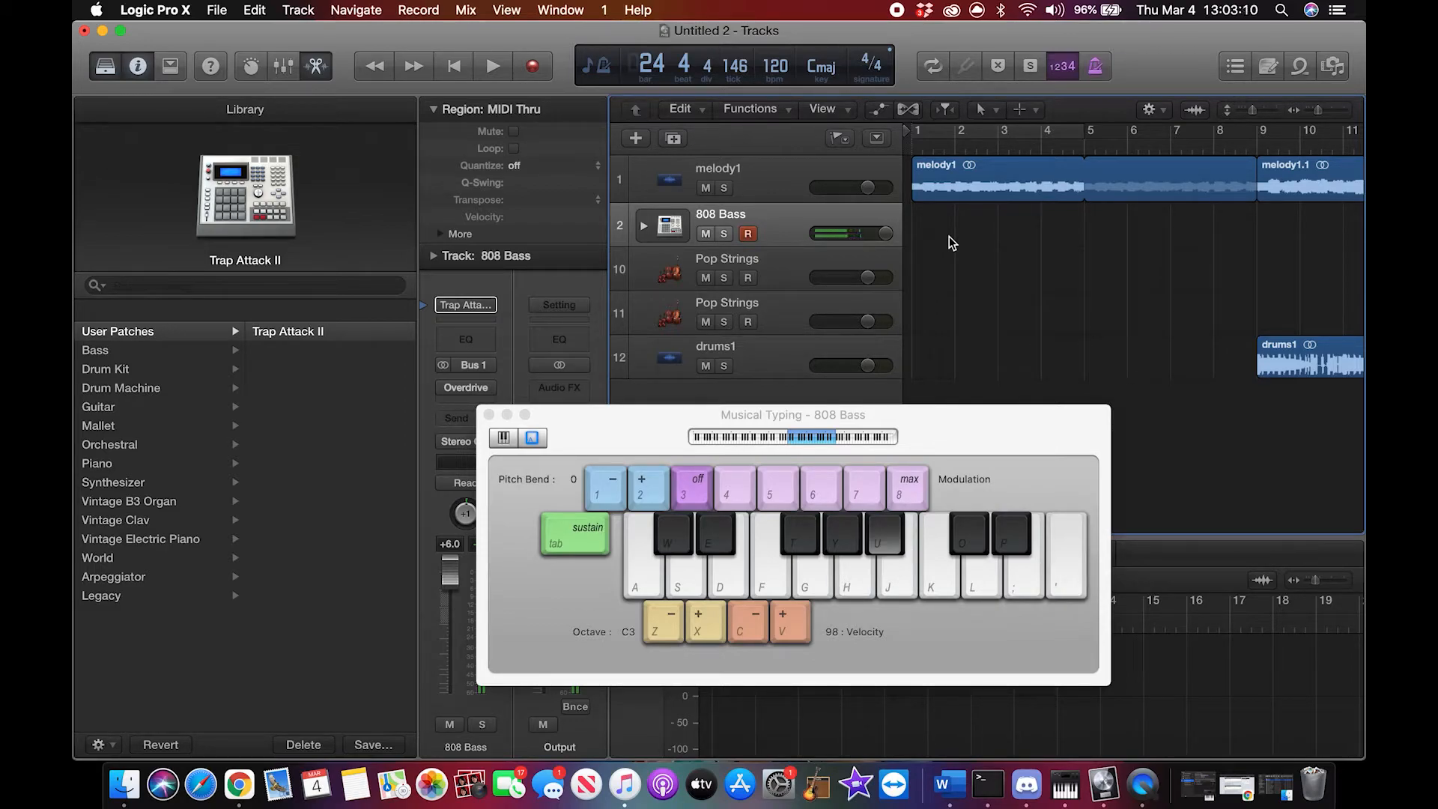
key(u)
key(g)
key(g)
key(t)
key(f)
key(l)
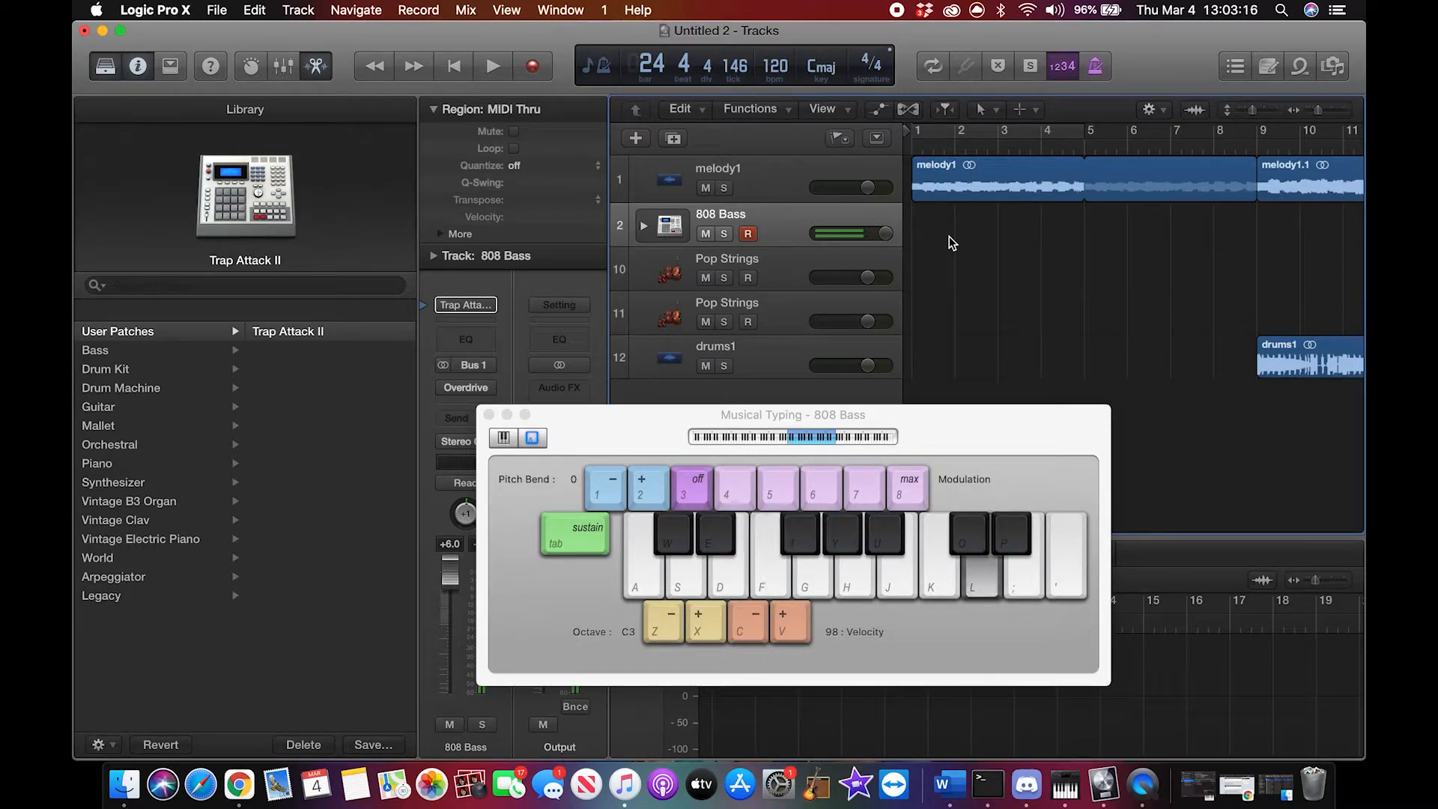
key(l)
key(l)
key(apostrophe)
key(u)
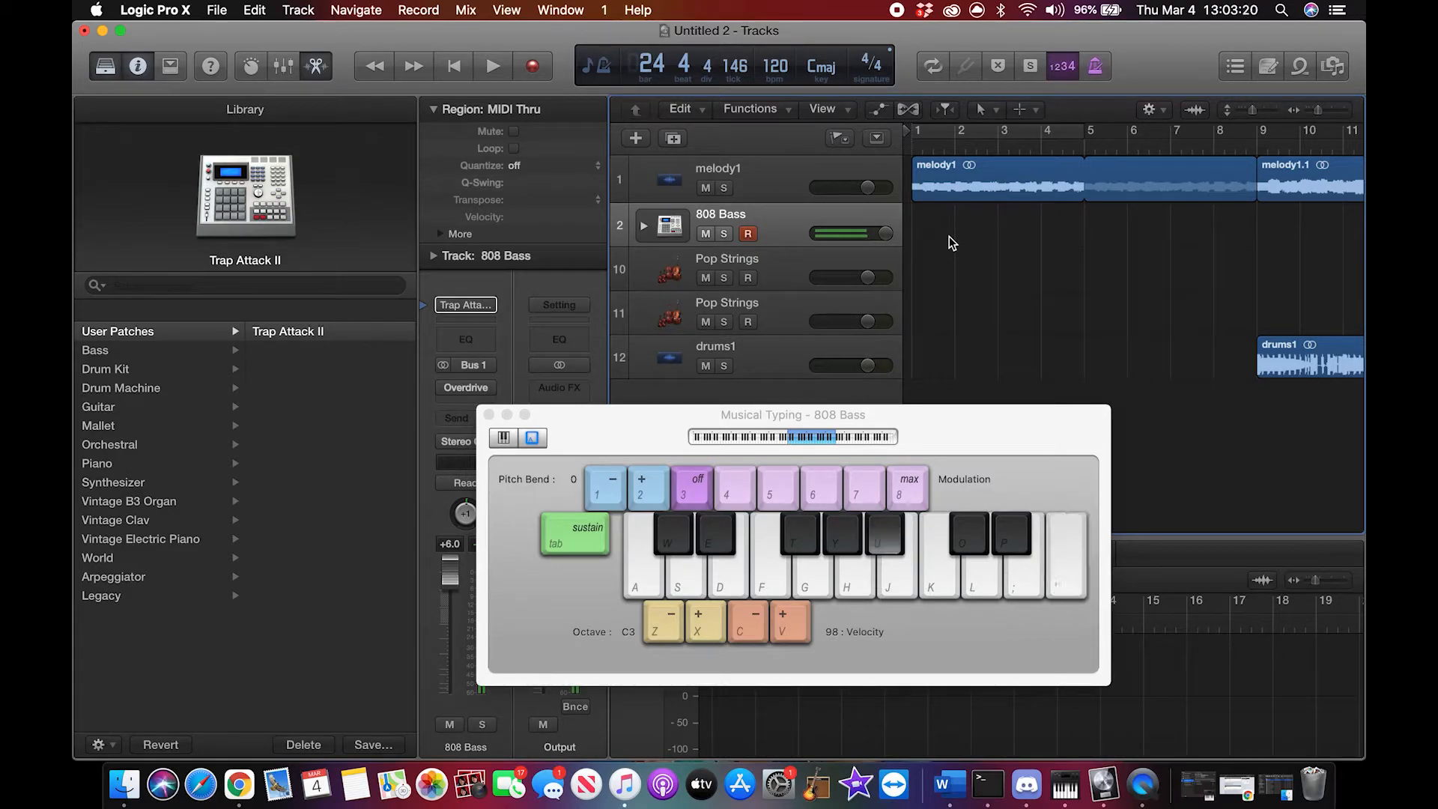
key(u)
key(g)
key(f)
key(l)
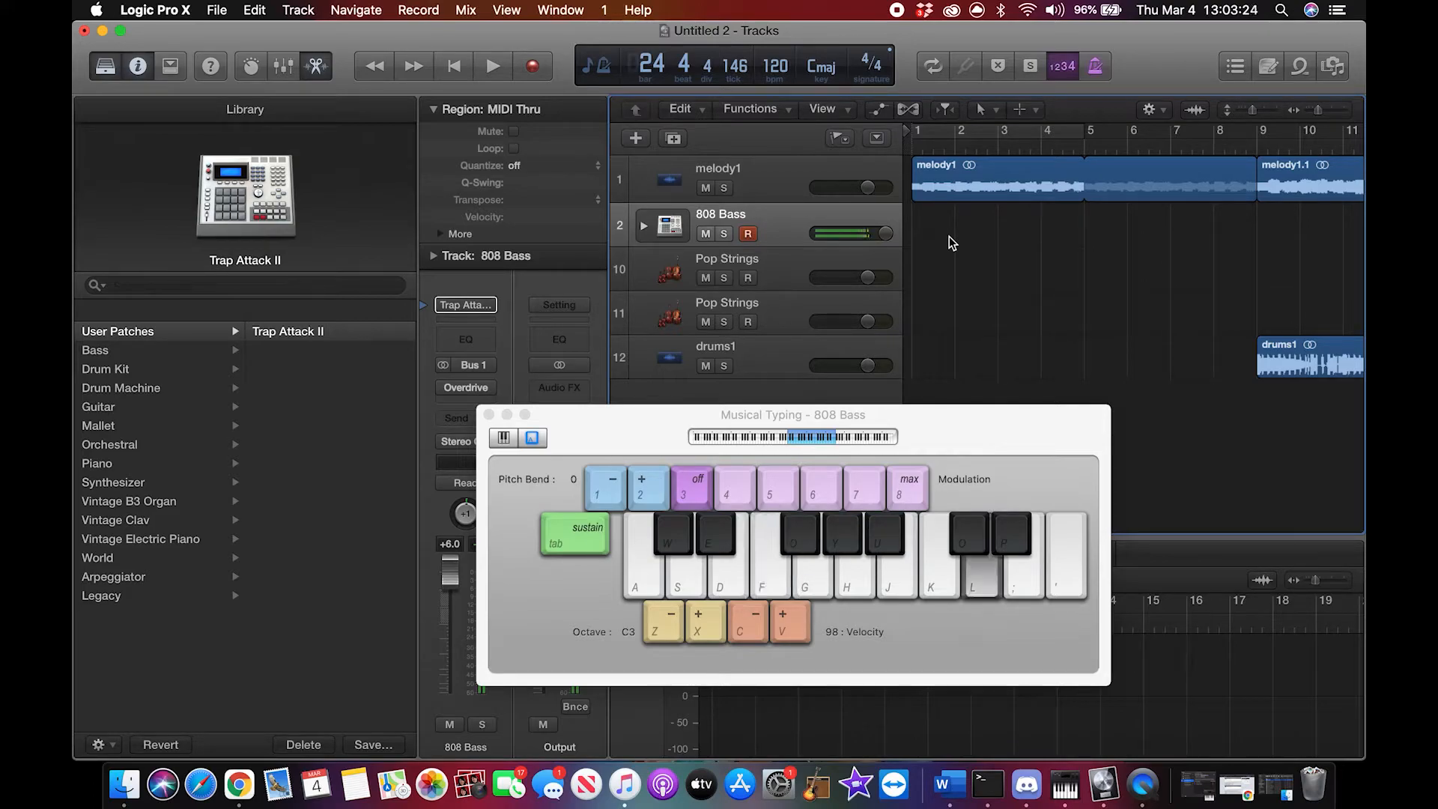
key(l)
key(apostrophe)
key(u)
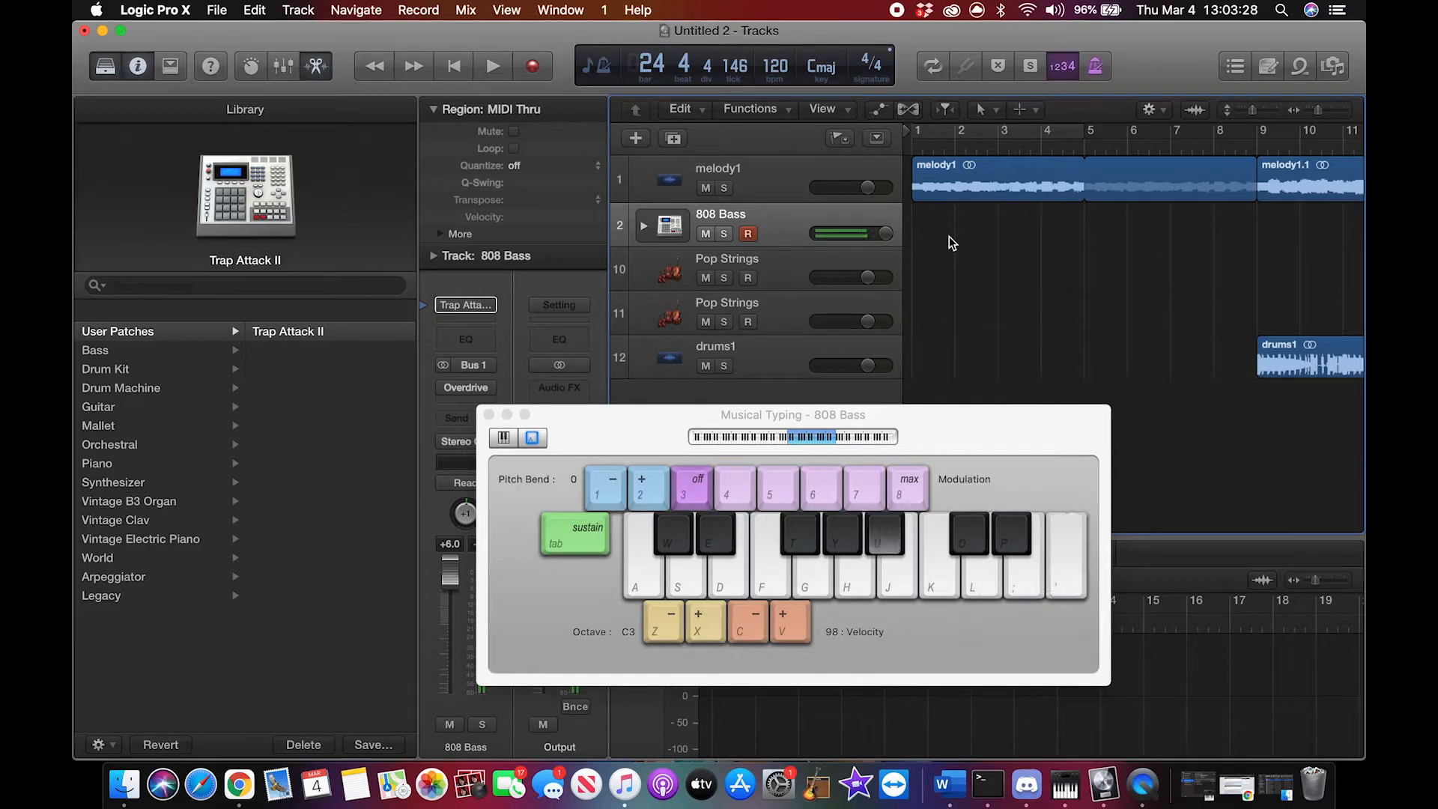
key(u)
key(y)
key(u)
key(g)
key(f)
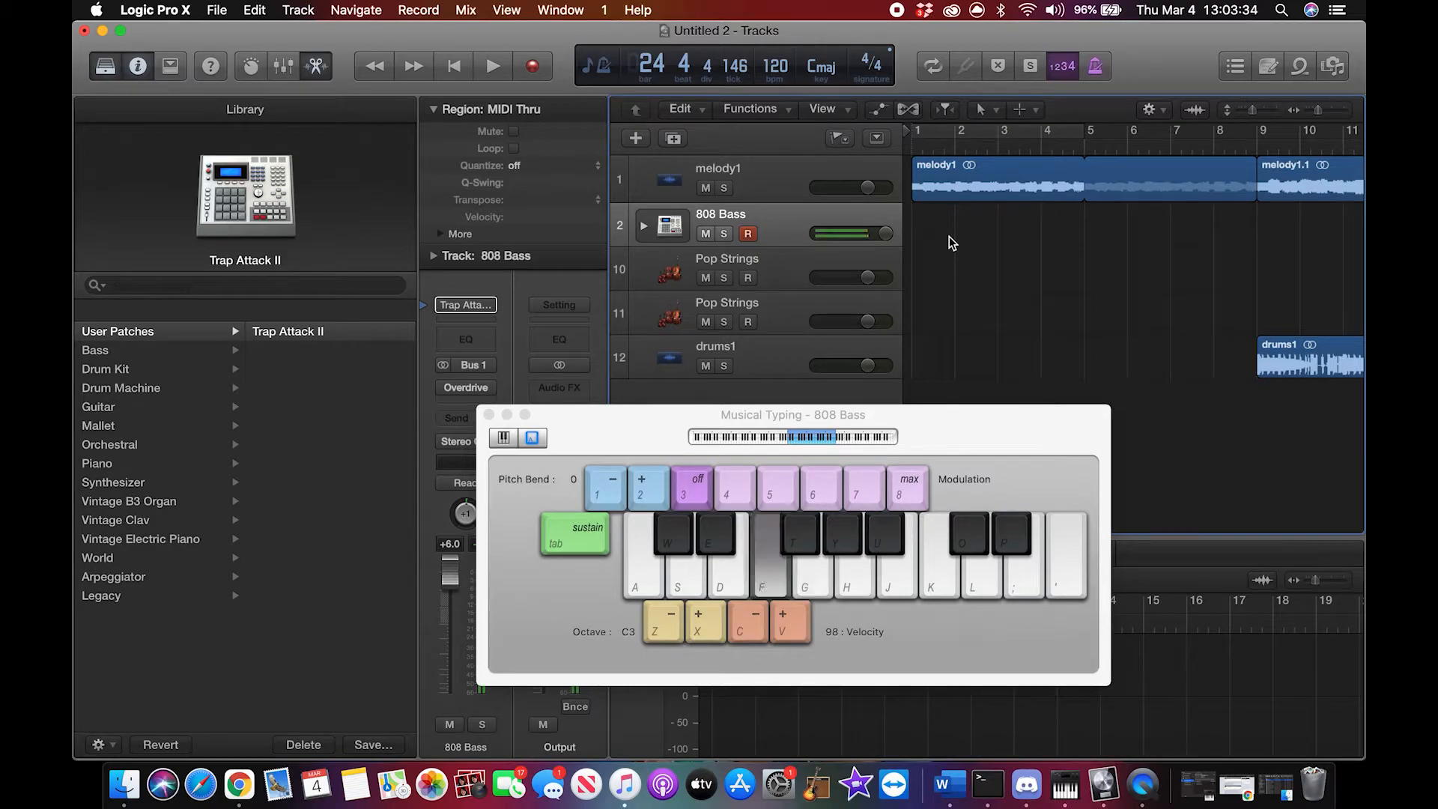
key(f)
key(f)
Step: Set the playhead to bar 7
click(912, 150)
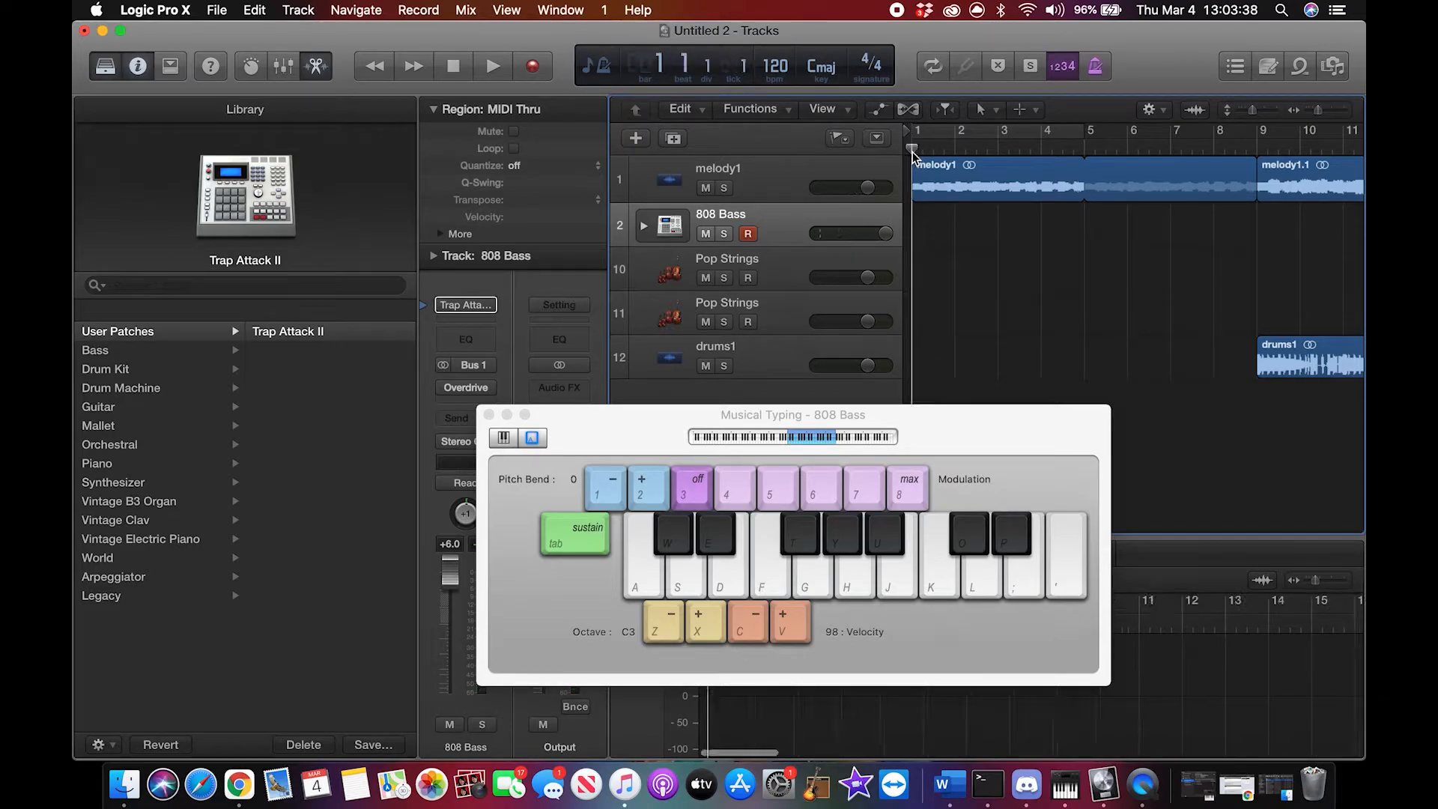
scroll(1026, 253, right, 5)
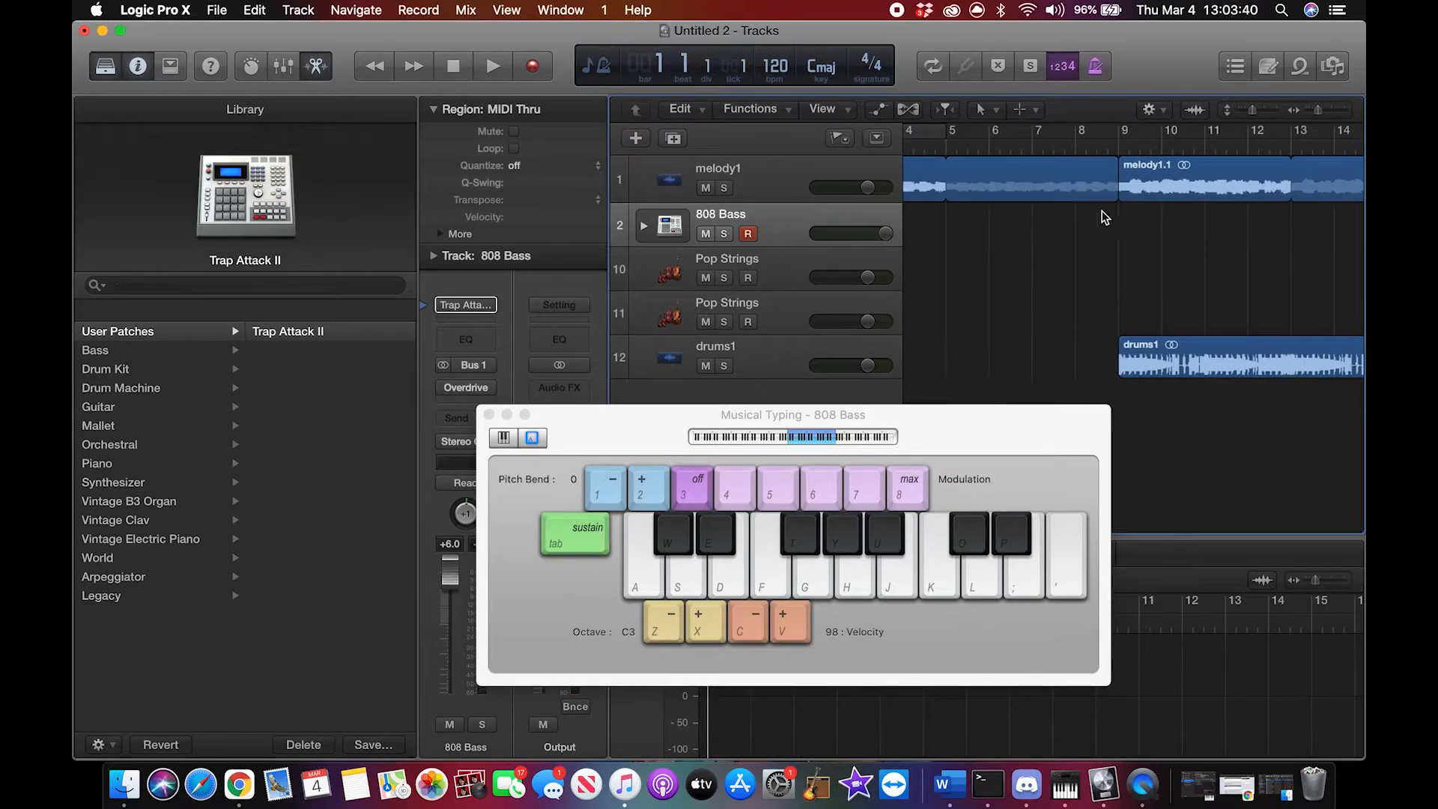
click(1031, 148)
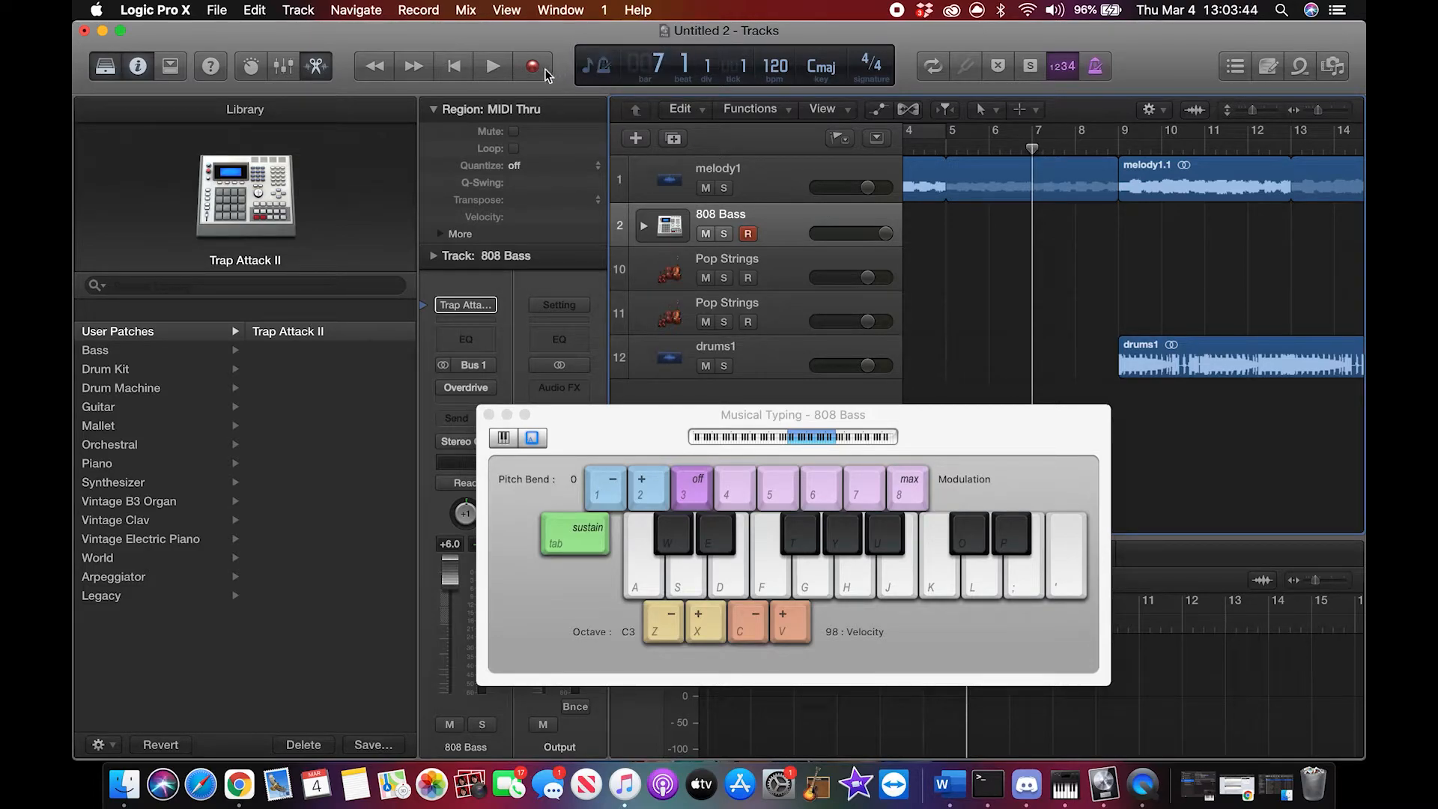
Step: Rehearse the 808 bass line with Musical Typing before recording
key(k)
key(l)
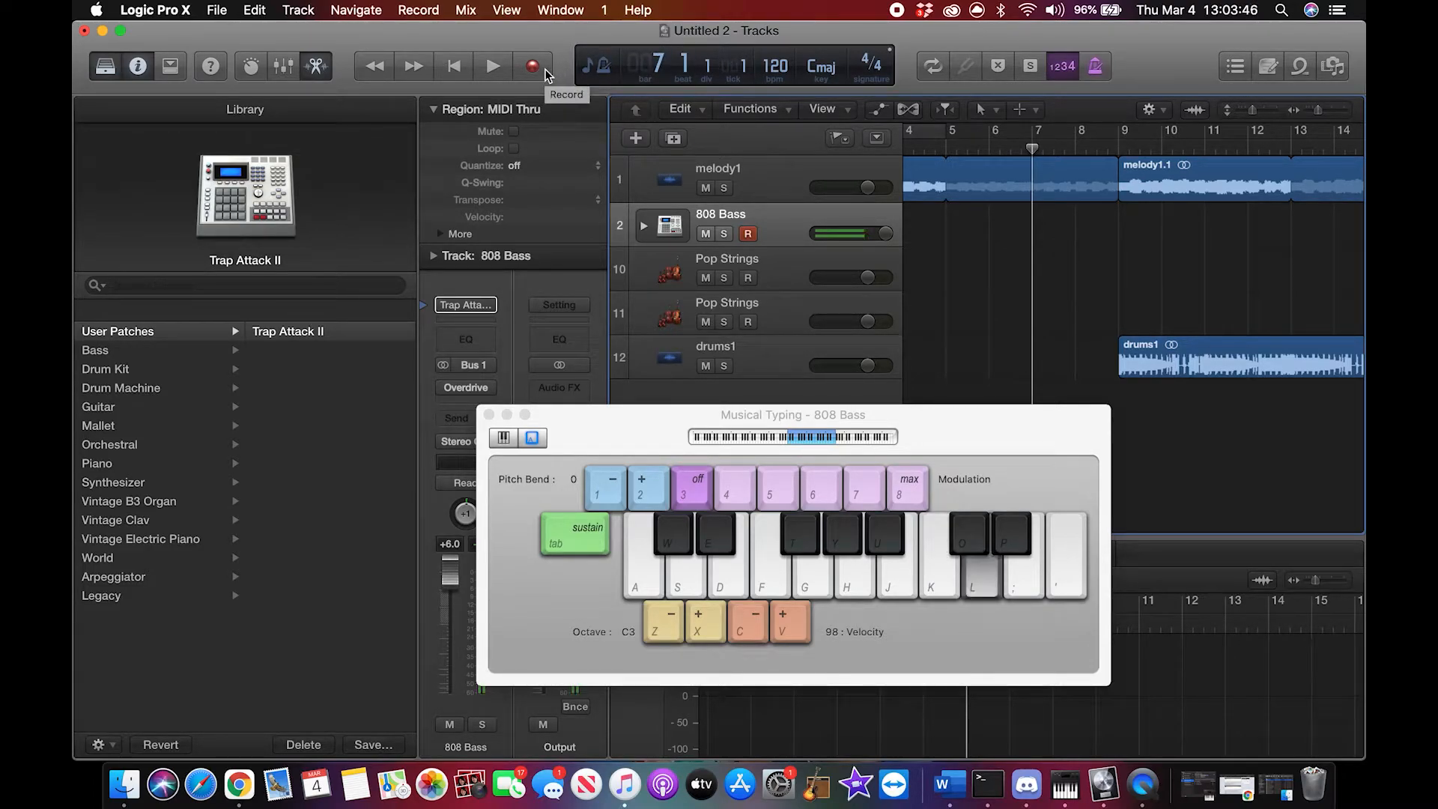
key(l)
key(l)
key(apostrophe)
key(g)
key(y)
key(u)
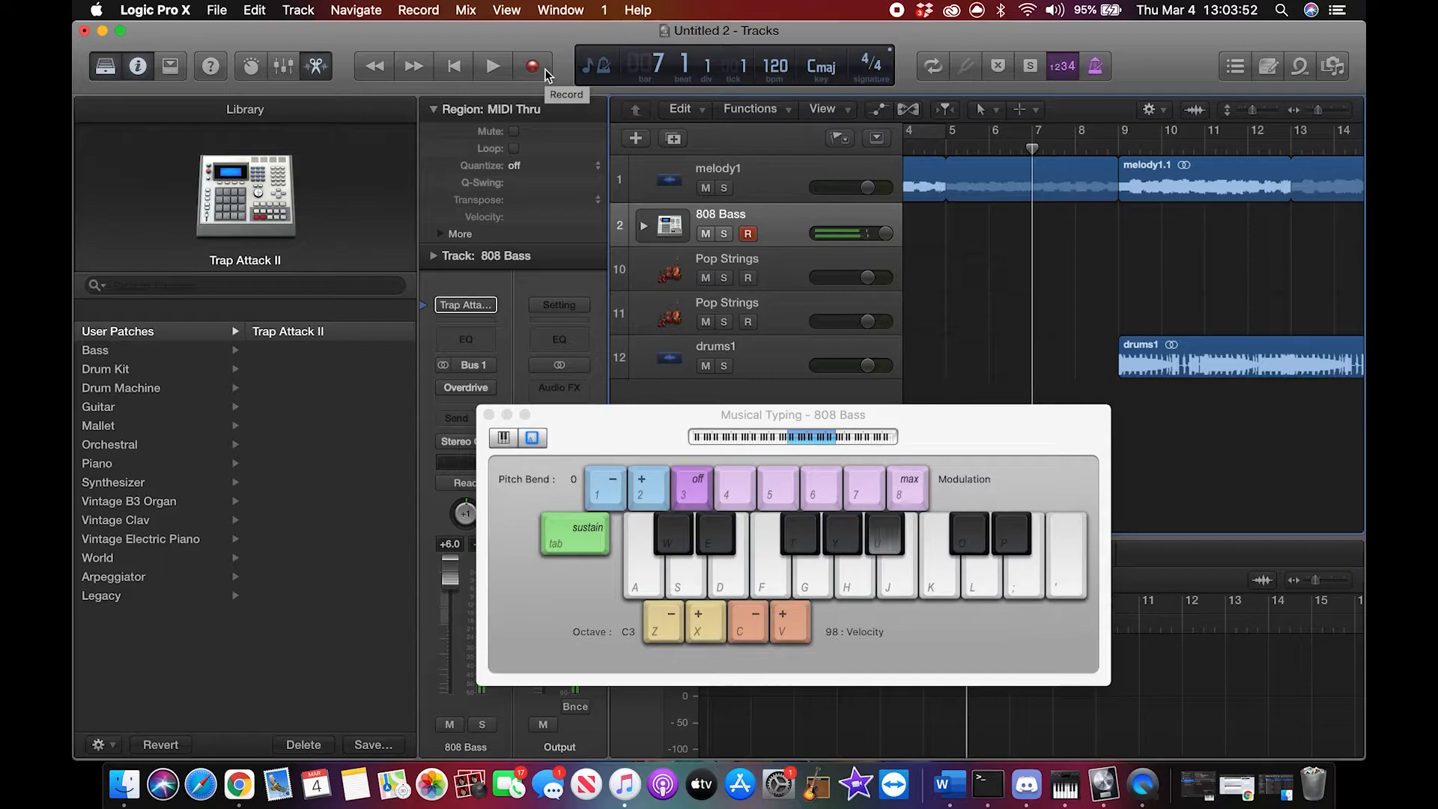
key(l)
key(apostrophe)
key(l)
key(l)
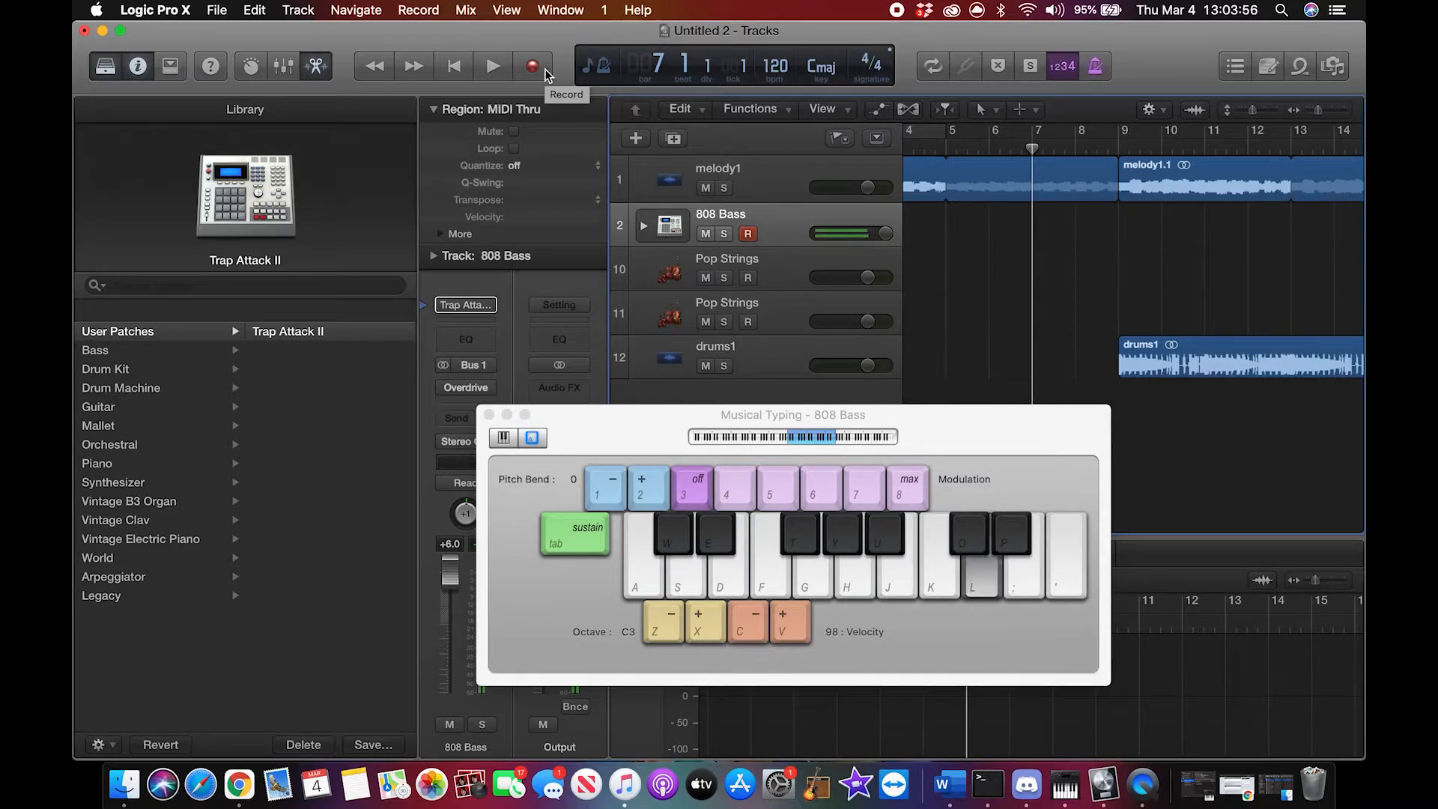
key(l)
key(apostrophe)
key(u)
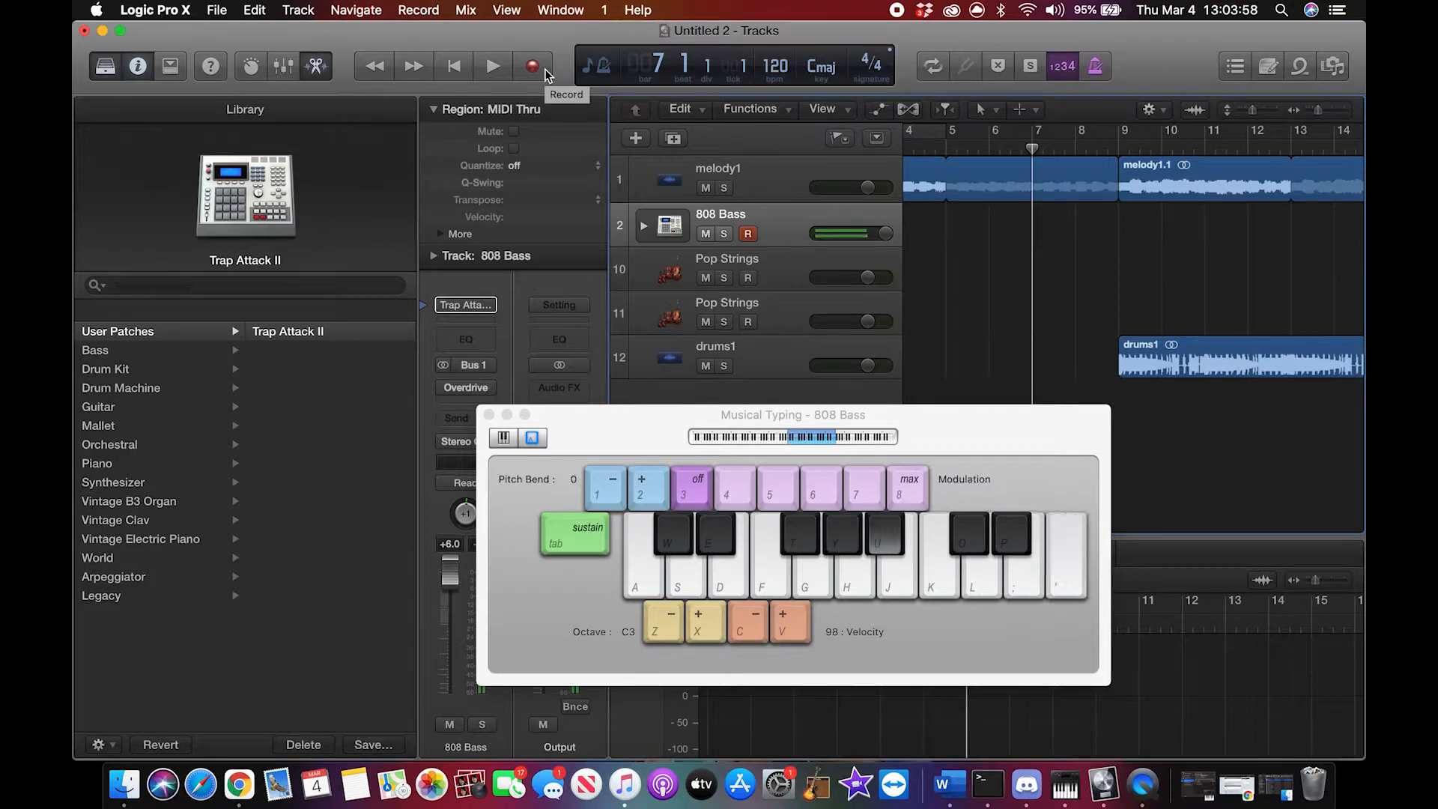
key(u)
key(g)
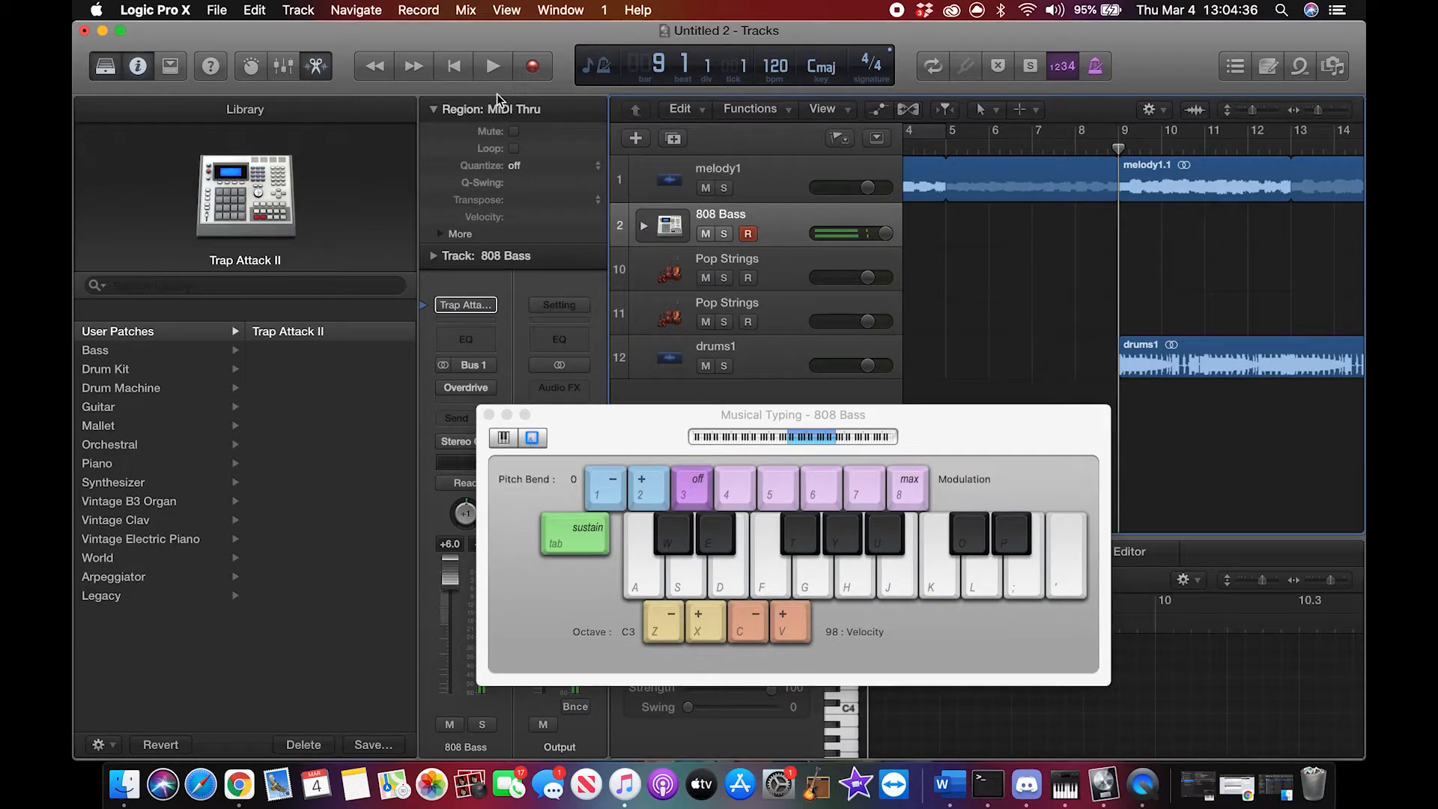
Step: Record a four-bar descending 808 bass line starting at bar 9 on the 808 Bass track with Musical Typing
key(semicolon)
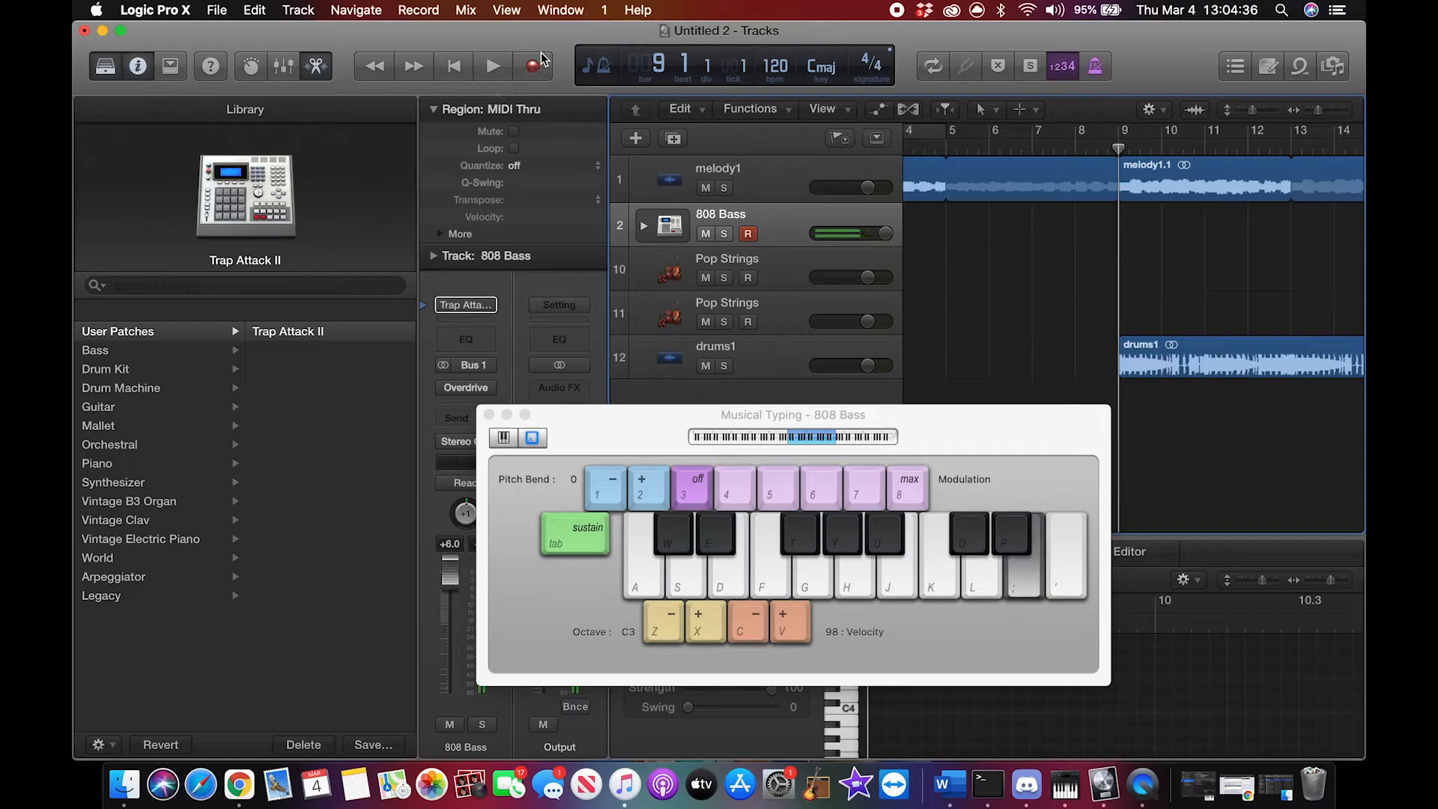
key(semicolon)
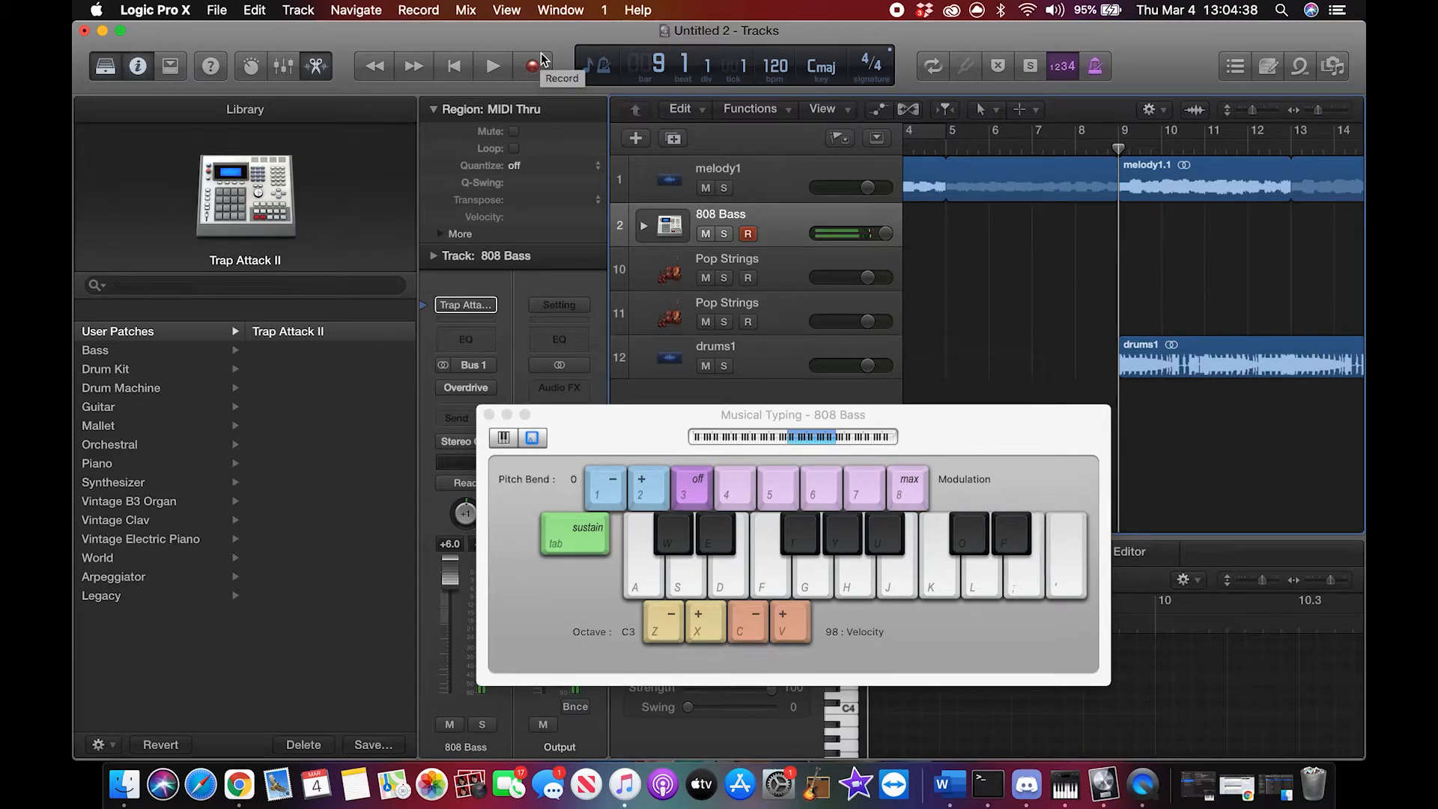
click(532, 66)
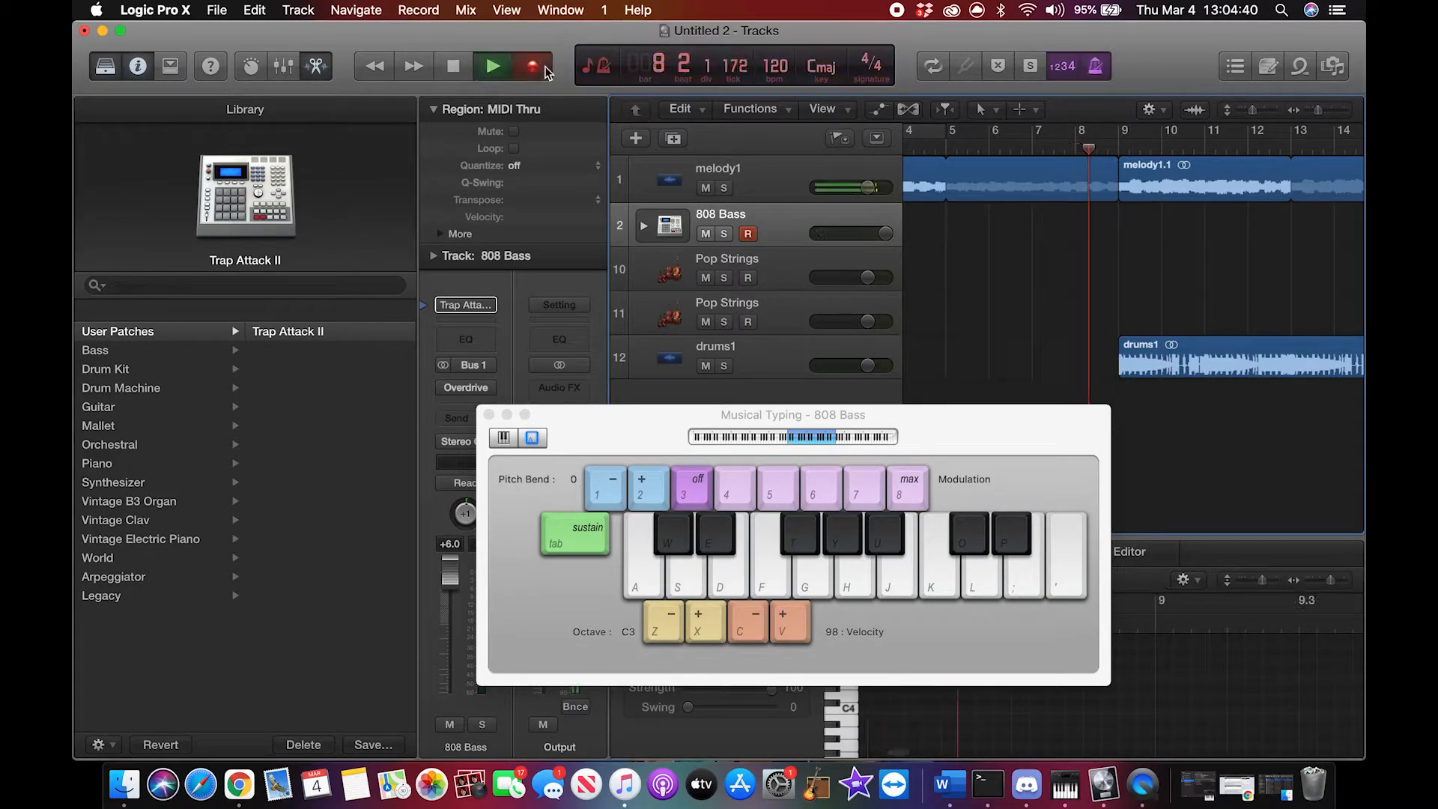
key(semicolon)
key(semicolon)
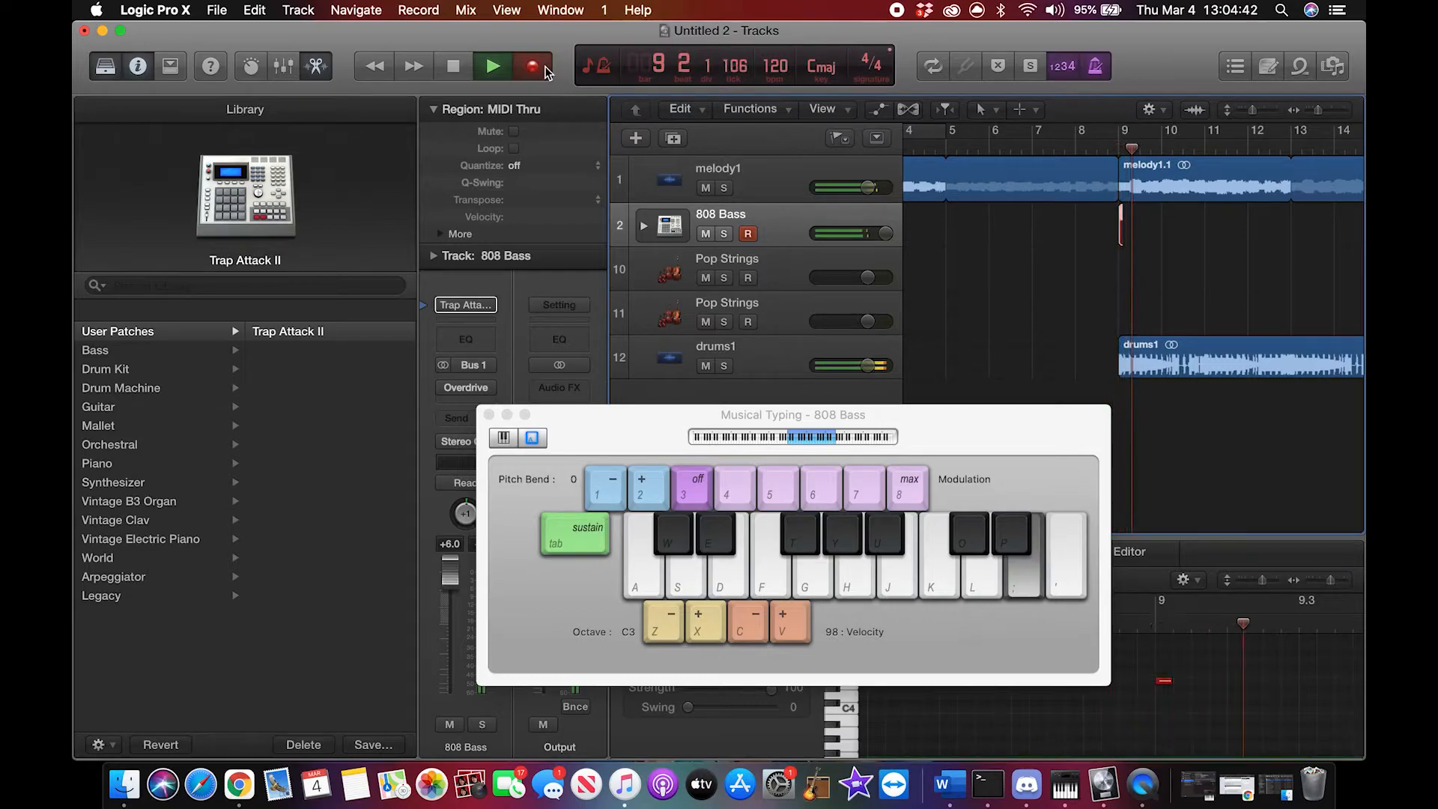
key(semicolon)
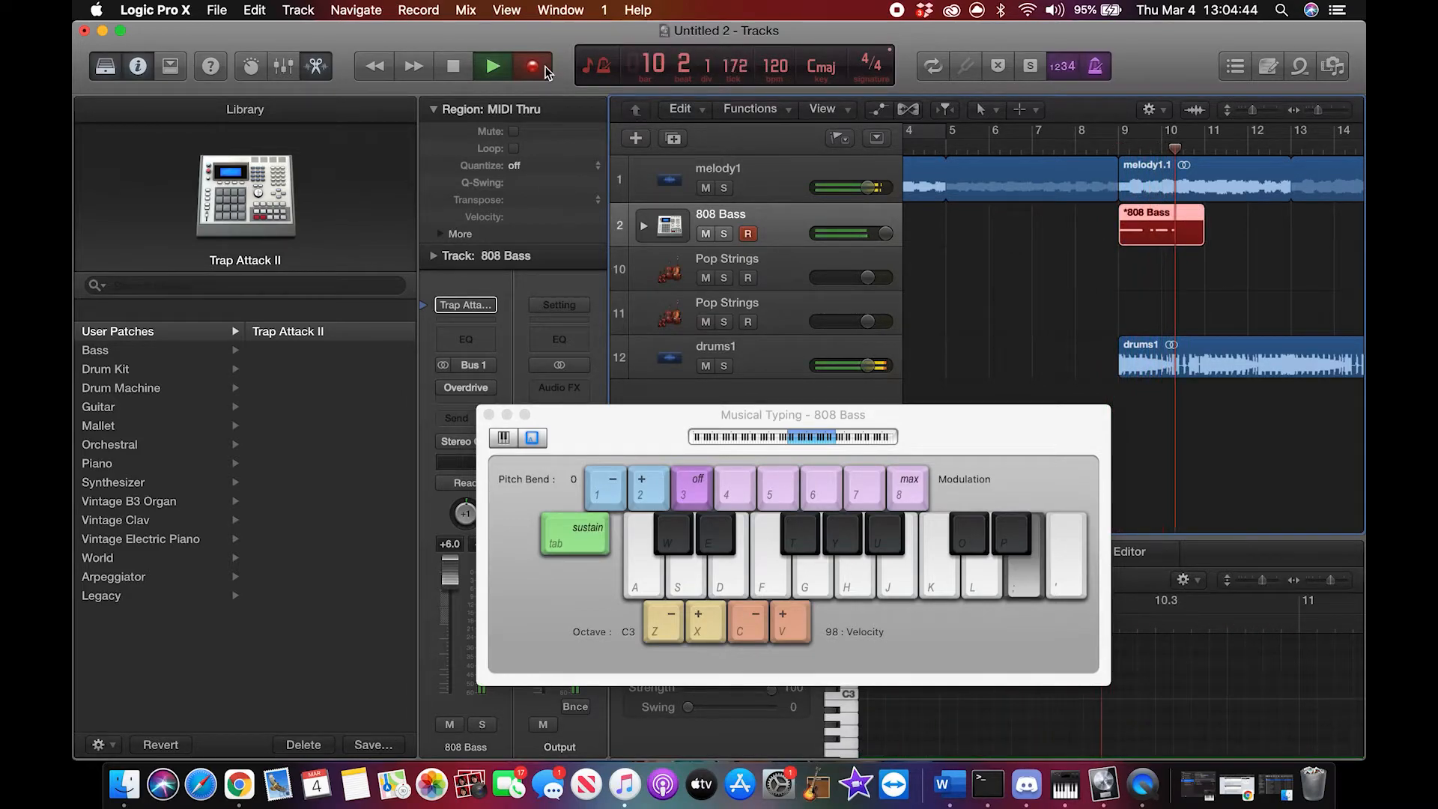
key(k)
key(k)
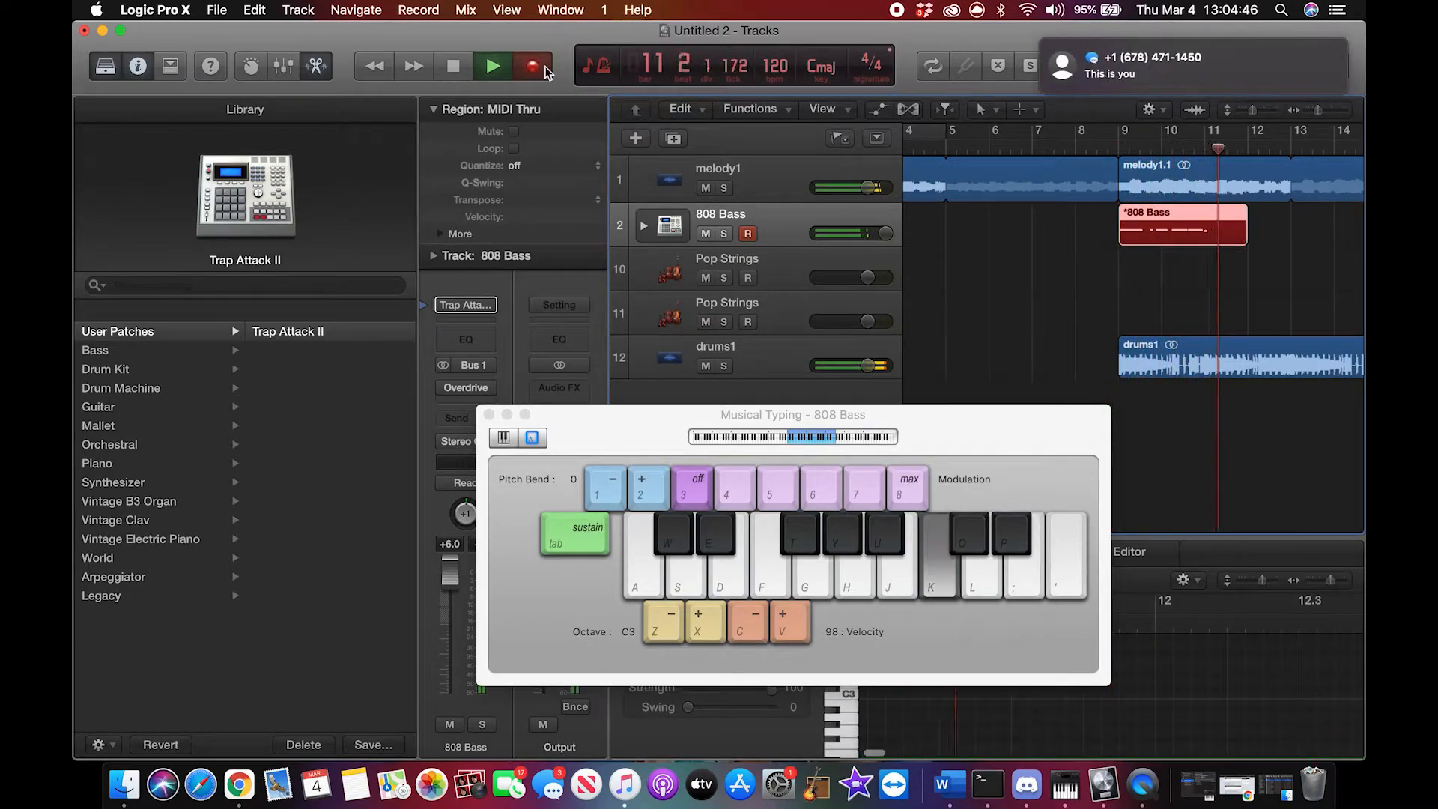
key(j)
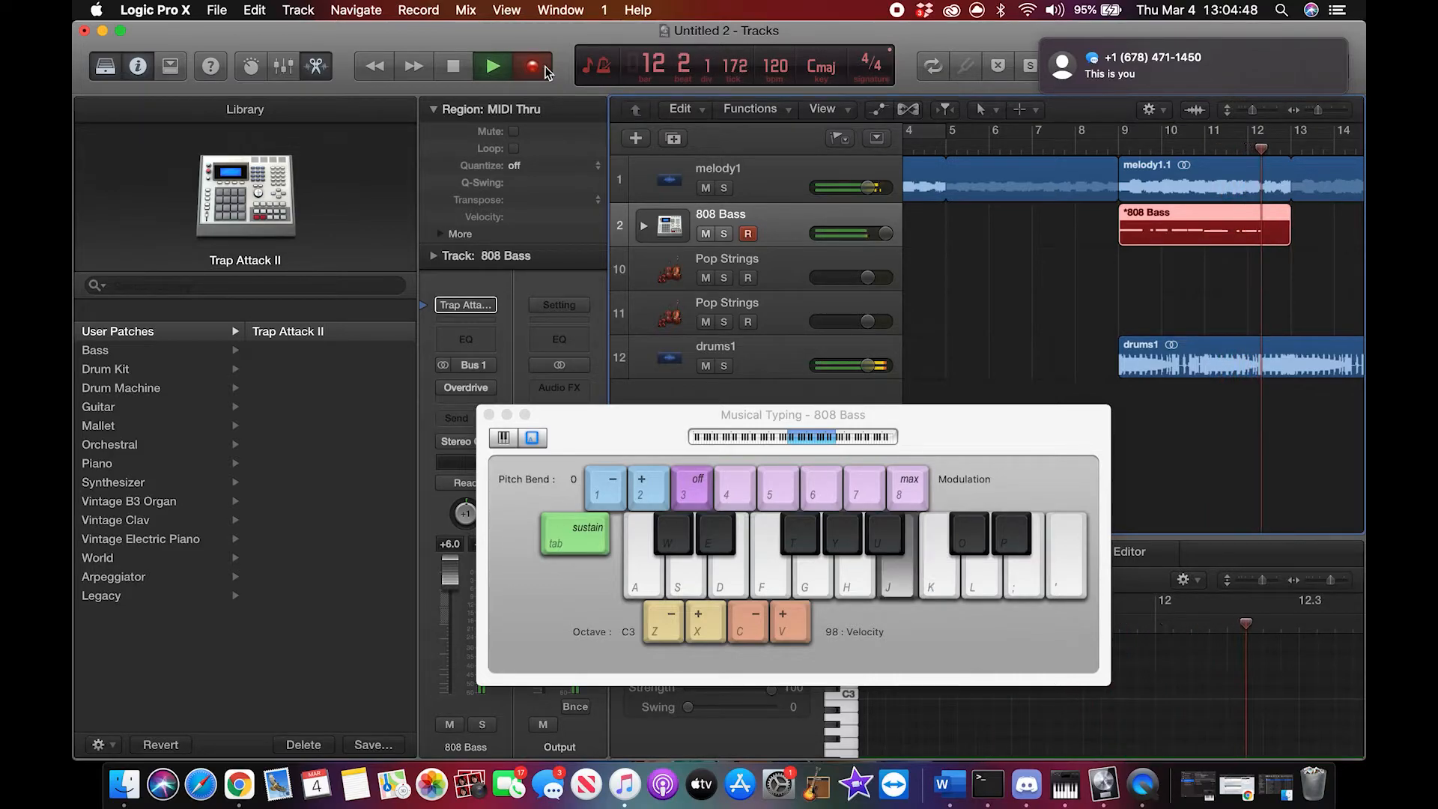
key(h)
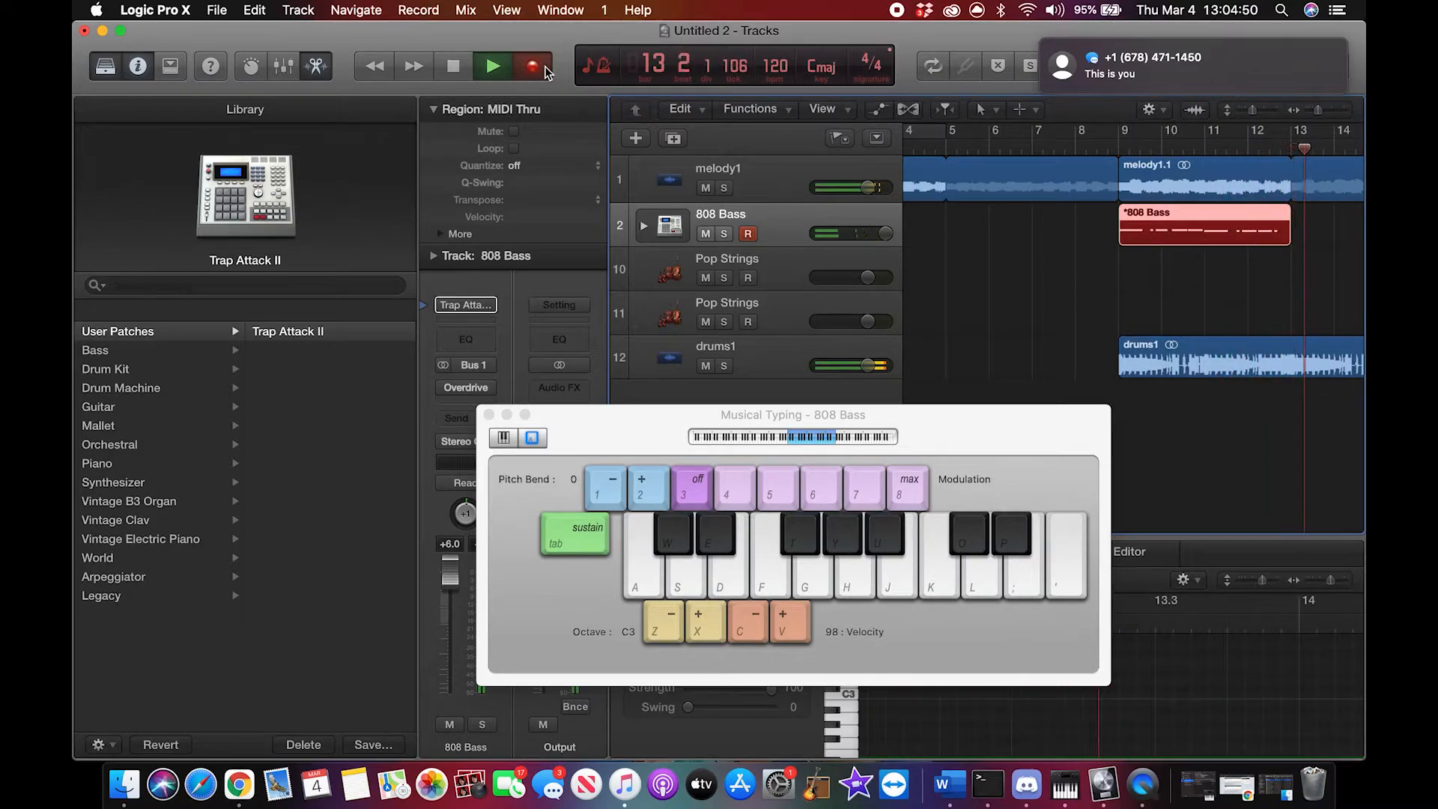
key(space)
Step: Close Musical Typing and quantize all notes of the new 808 Bass region to 1/16 notes
click(1202, 233)
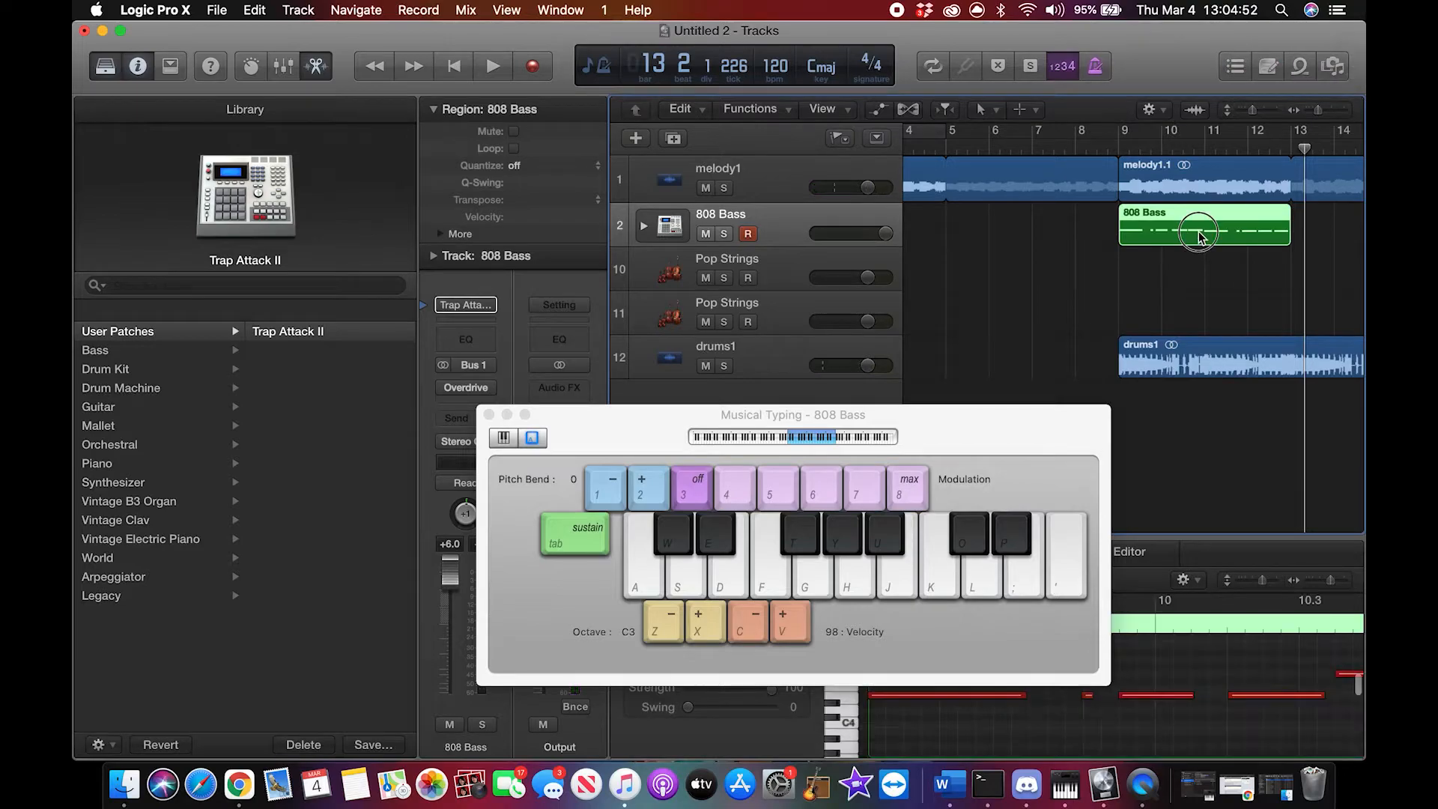
click(488, 414)
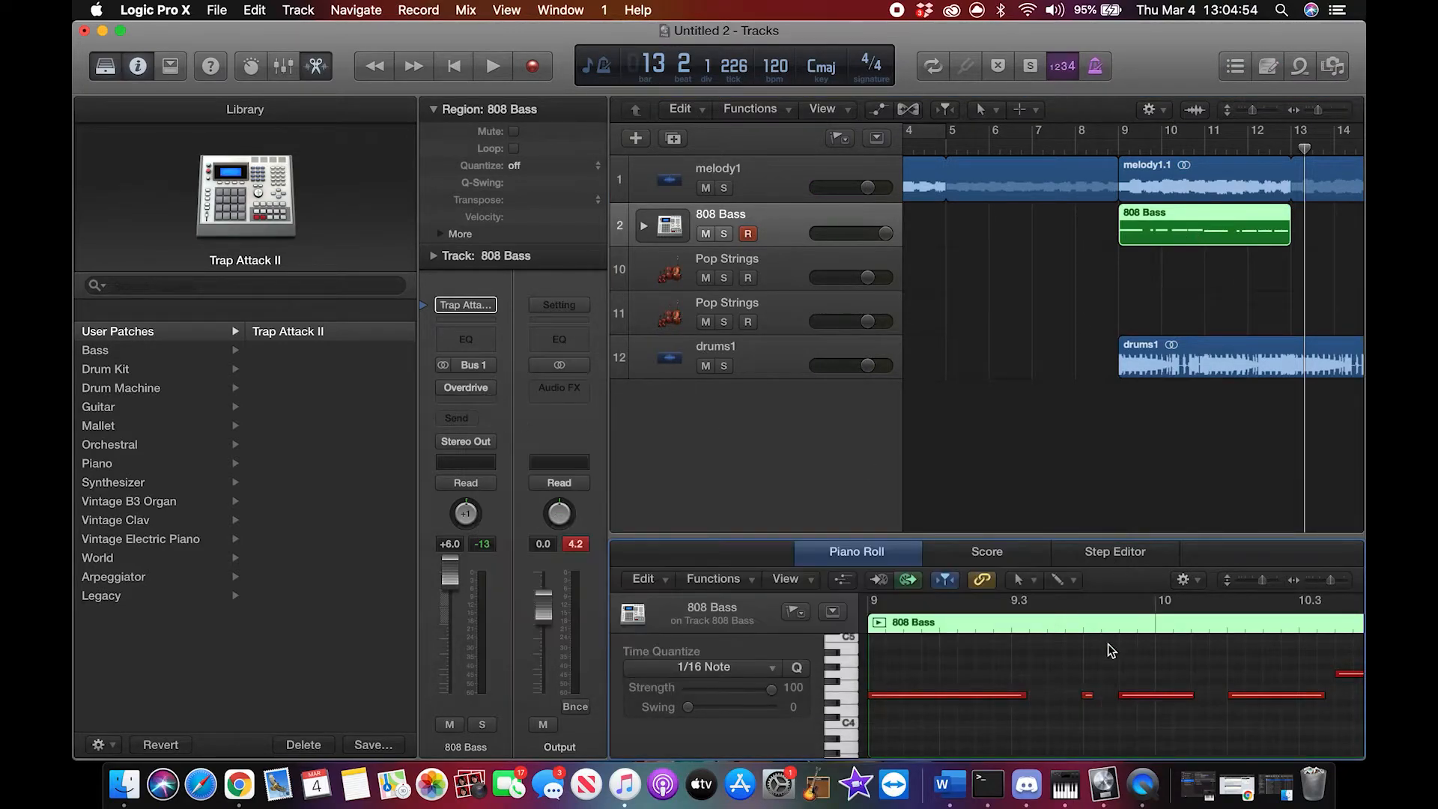
scroll(1080, 692, left, 3)
click(1019, 696)
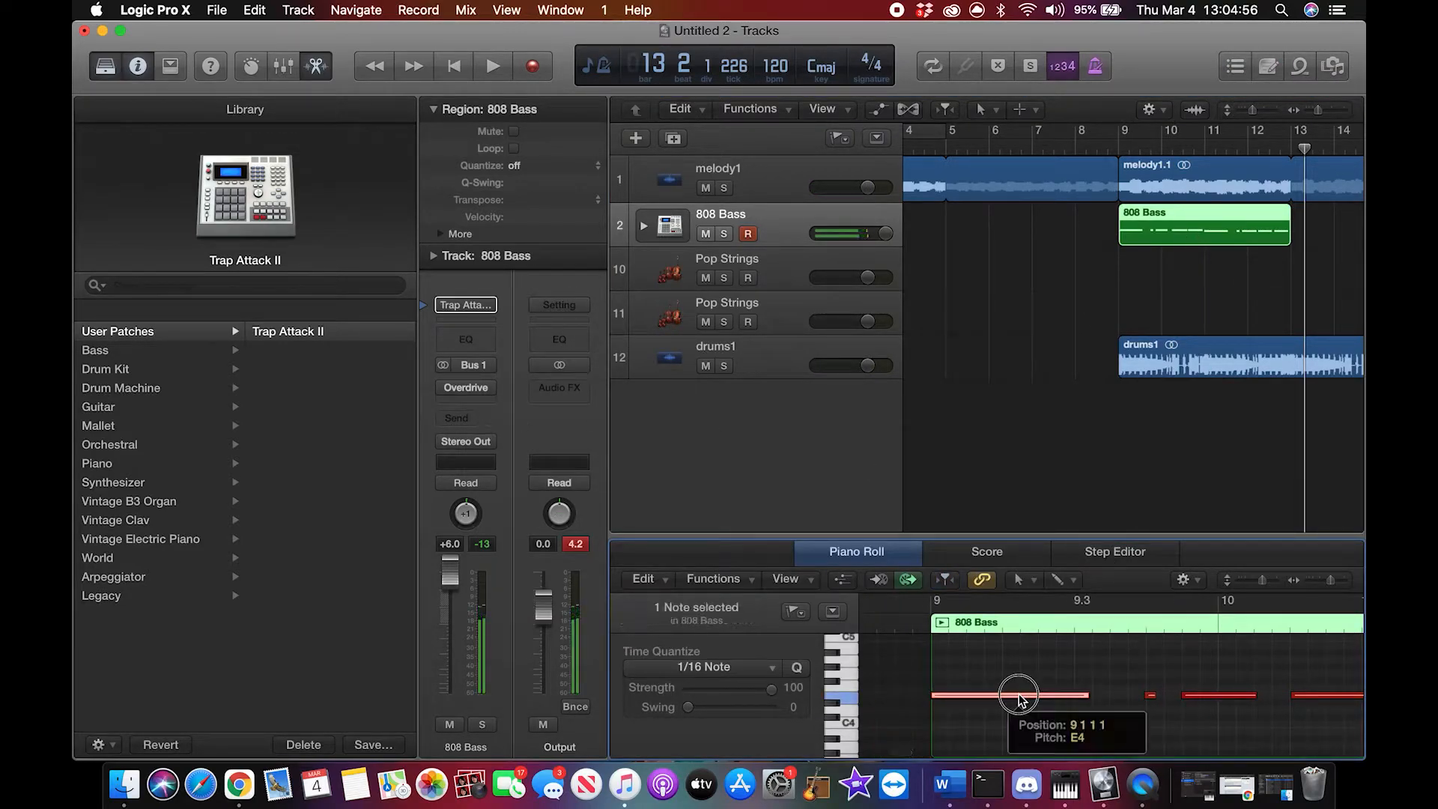
click(1058, 744)
right_click(1058, 743)
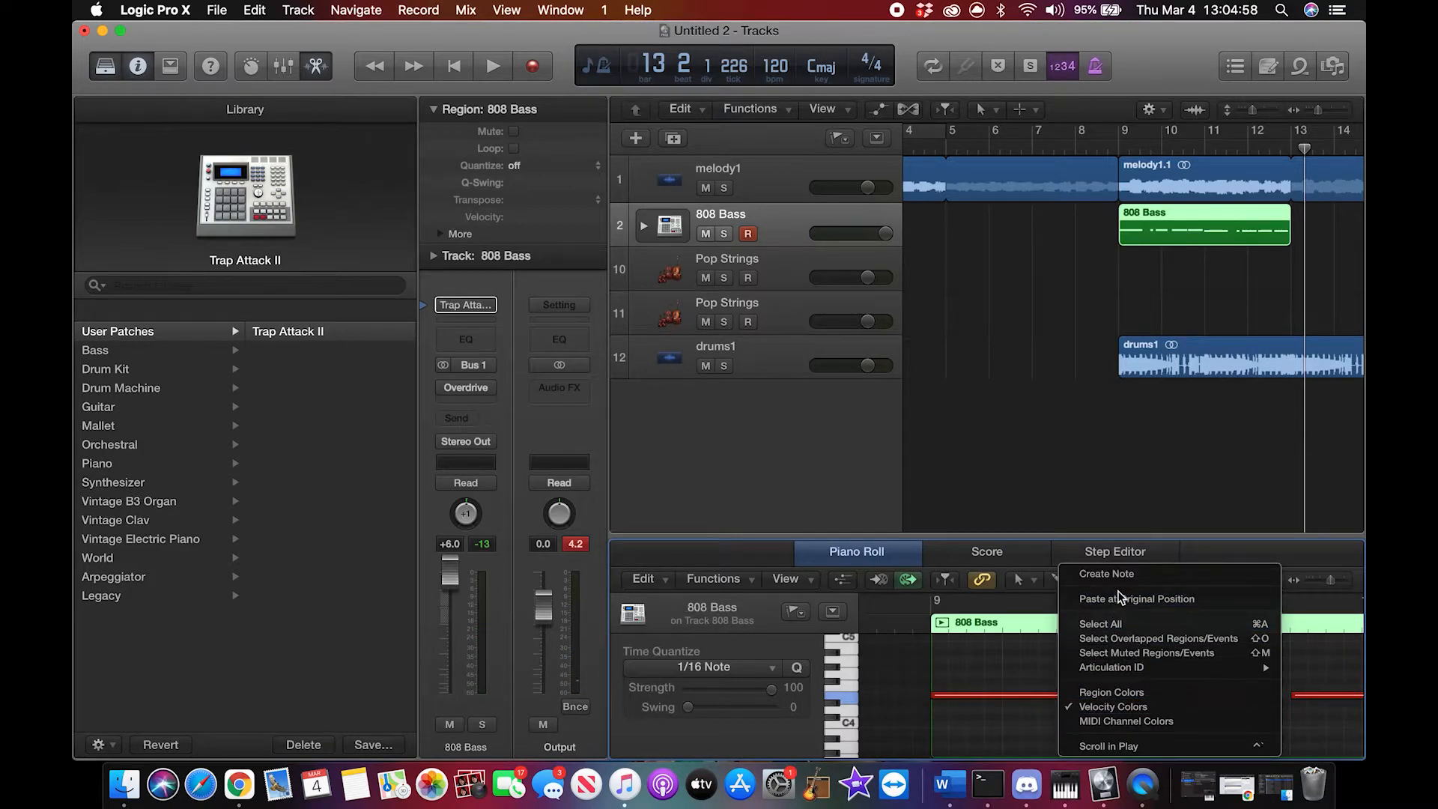
click(1116, 624)
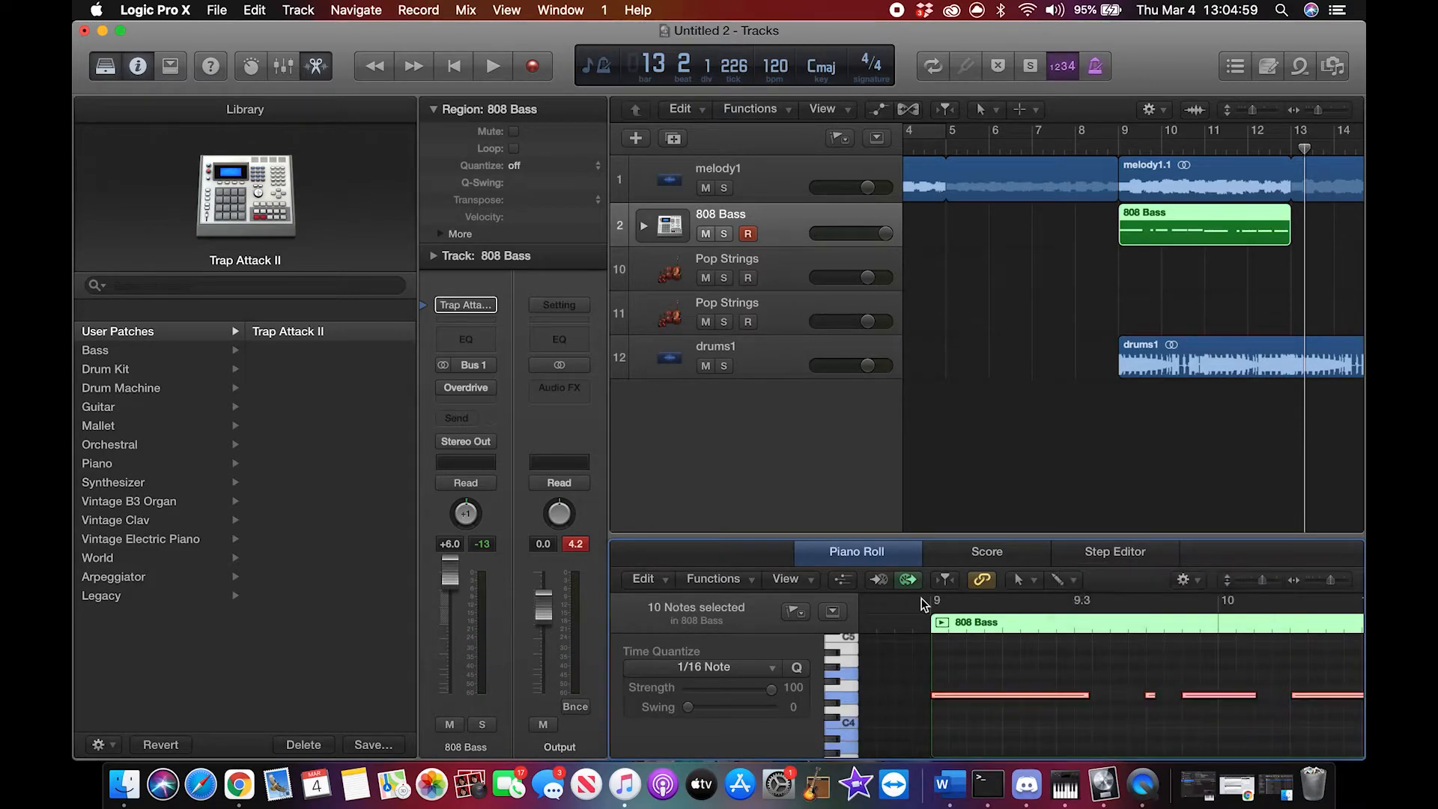
click(713, 578)
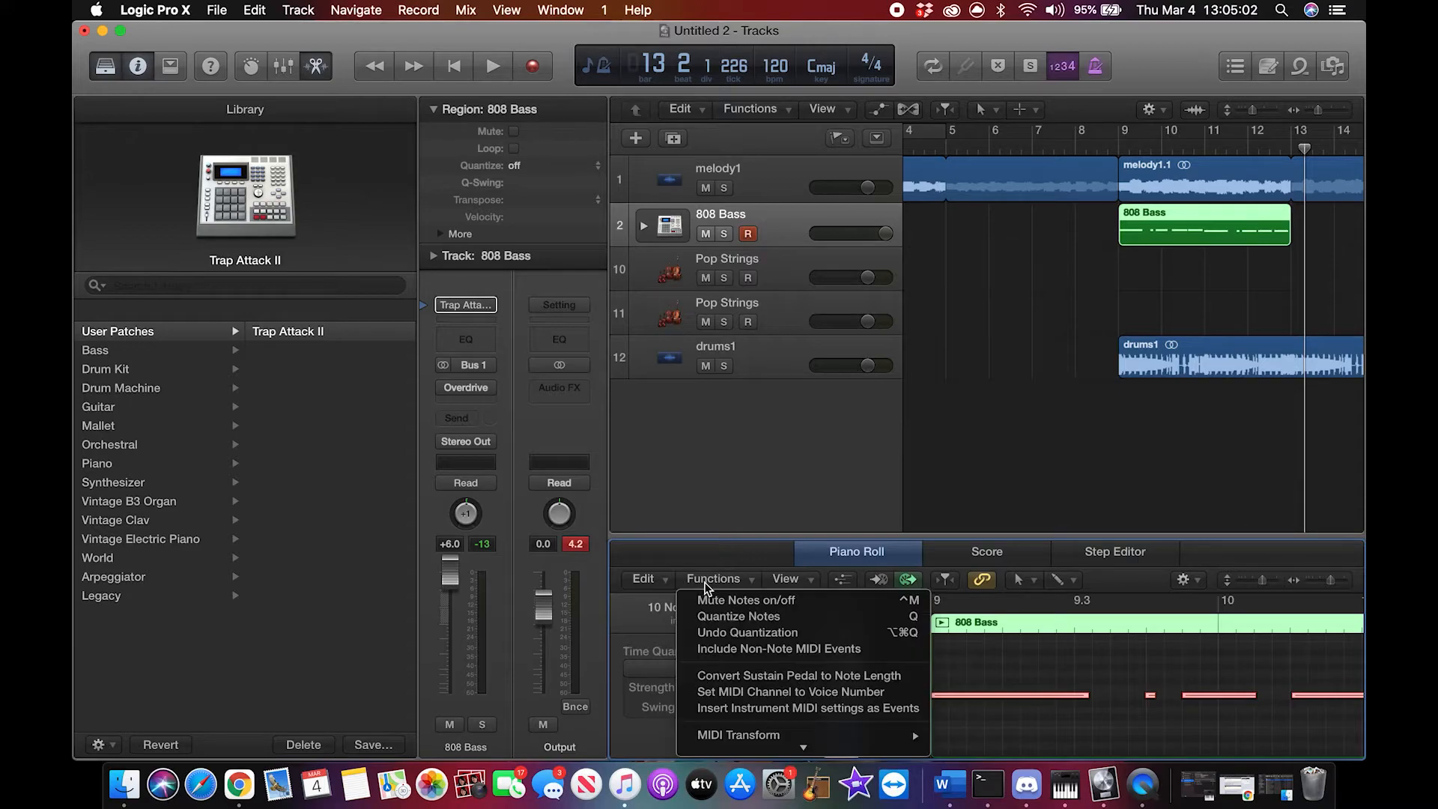
click(749, 618)
right_click(1156, 749)
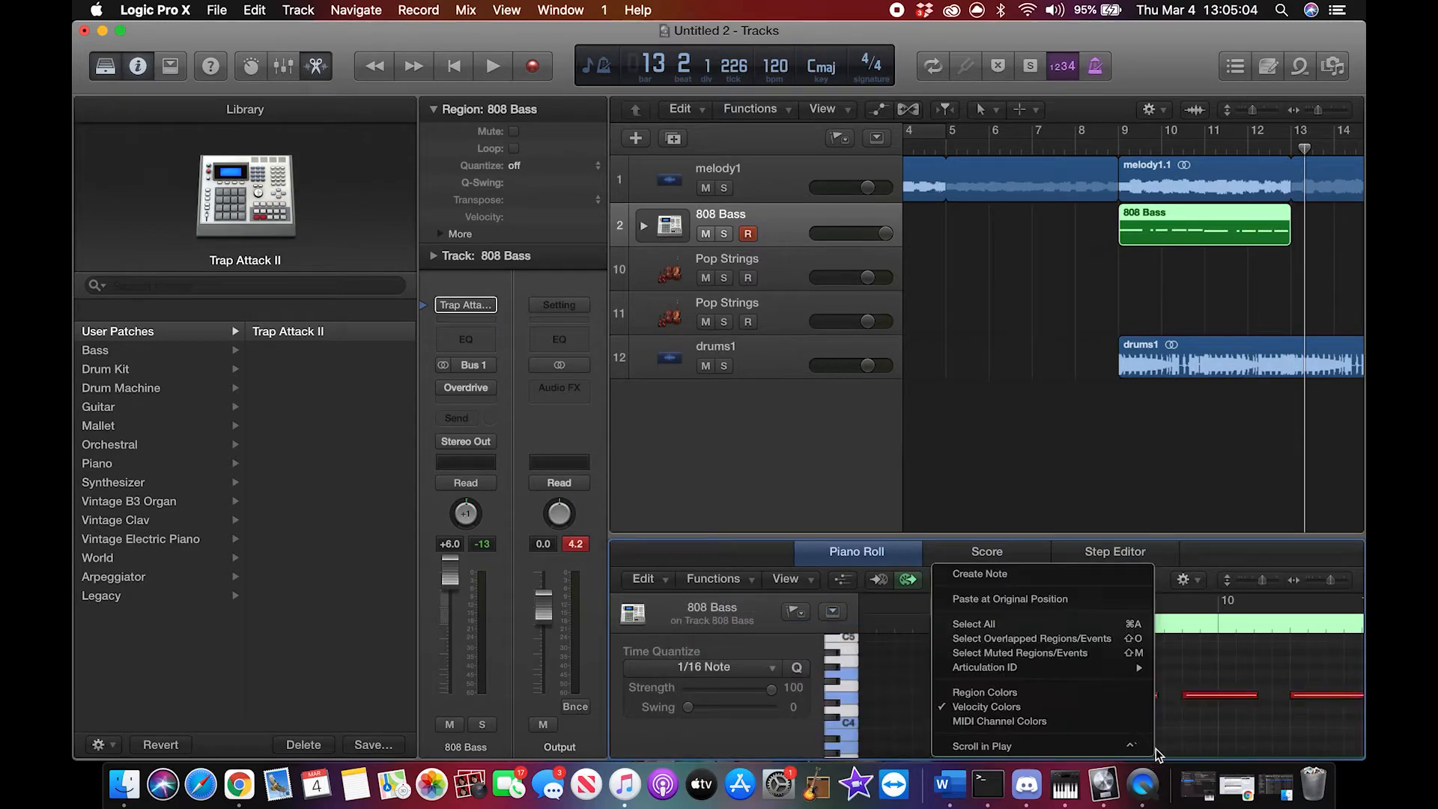
click(1196, 735)
Step: Solo the 808 Bass track and play it from bar 9 while following its notes in the piano roll
scroll(1196, 734, right, 6)
scroll(1195, 734, left, 2)
scroll(1194, 733, right, 10)
scroll(1194, 732, down, 2)
scroll(1195, 733, left, 10)
scroll(1195, 732, up, 3)
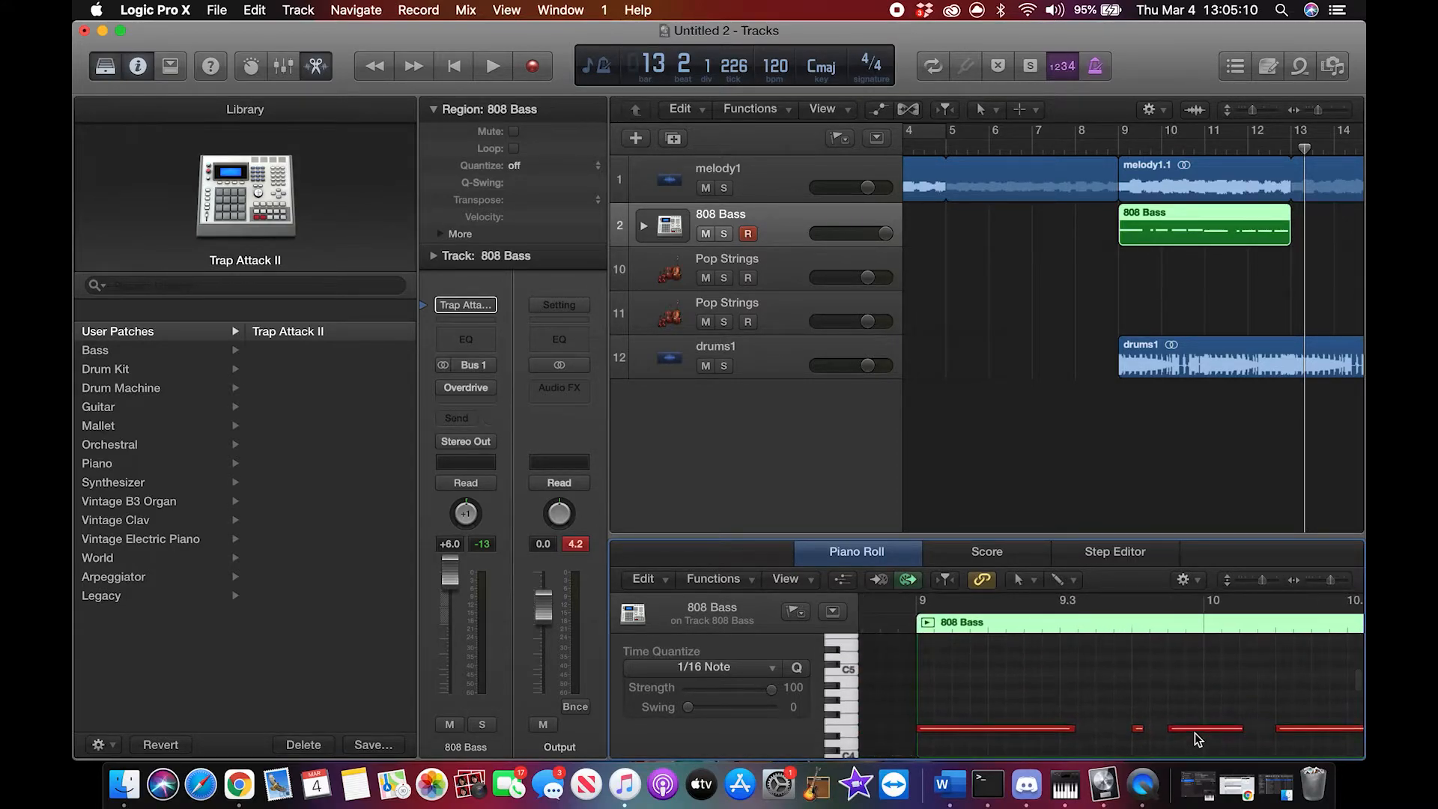
click(731, 235)
click(1119, 149)
key(space)
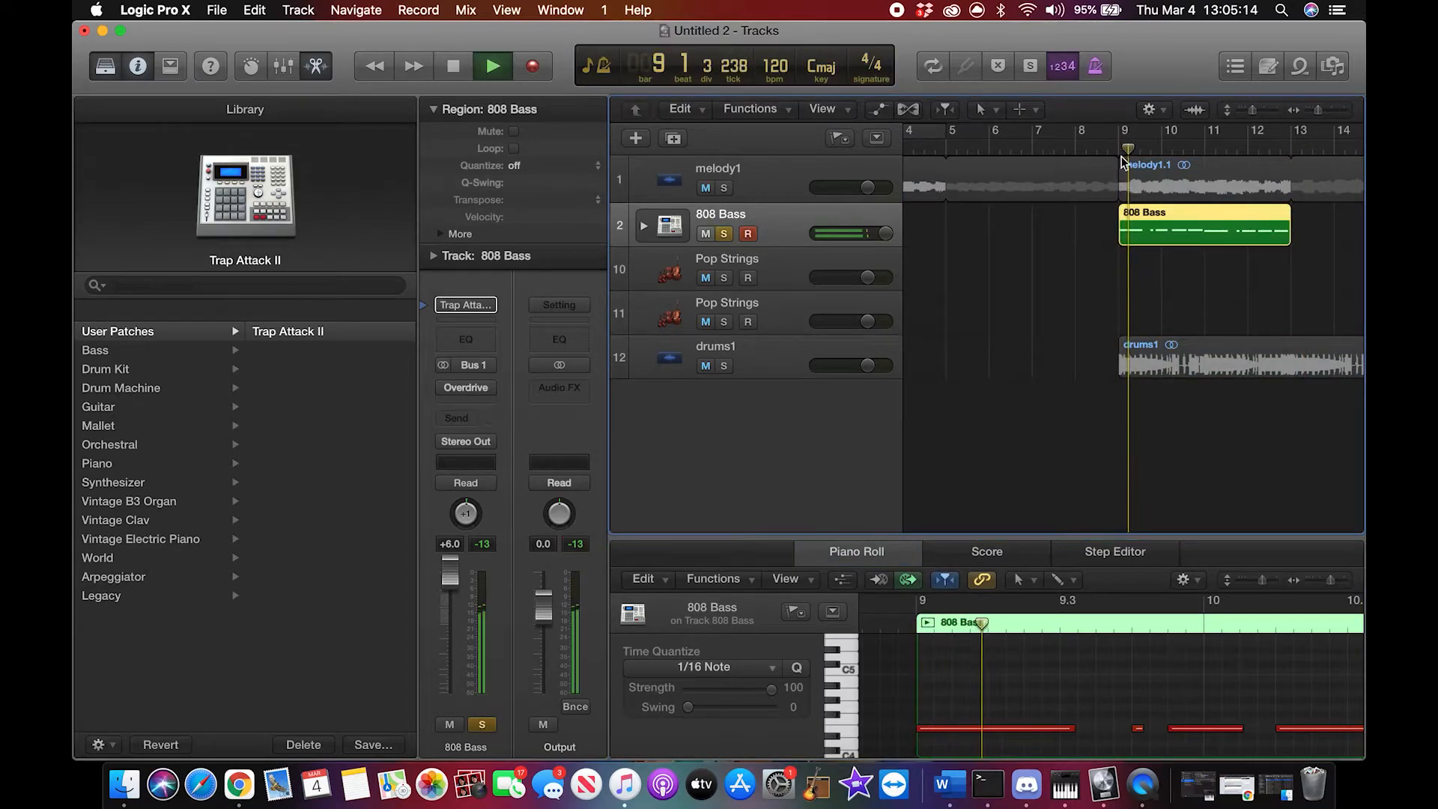
scroll(1147, 680, right, 4)
scroll(1147, 680, down, 1)
scroll(1146, 681, right, 3)
scroll(1147, 681, right, 5)
scroll(1146, 680, down, 1)
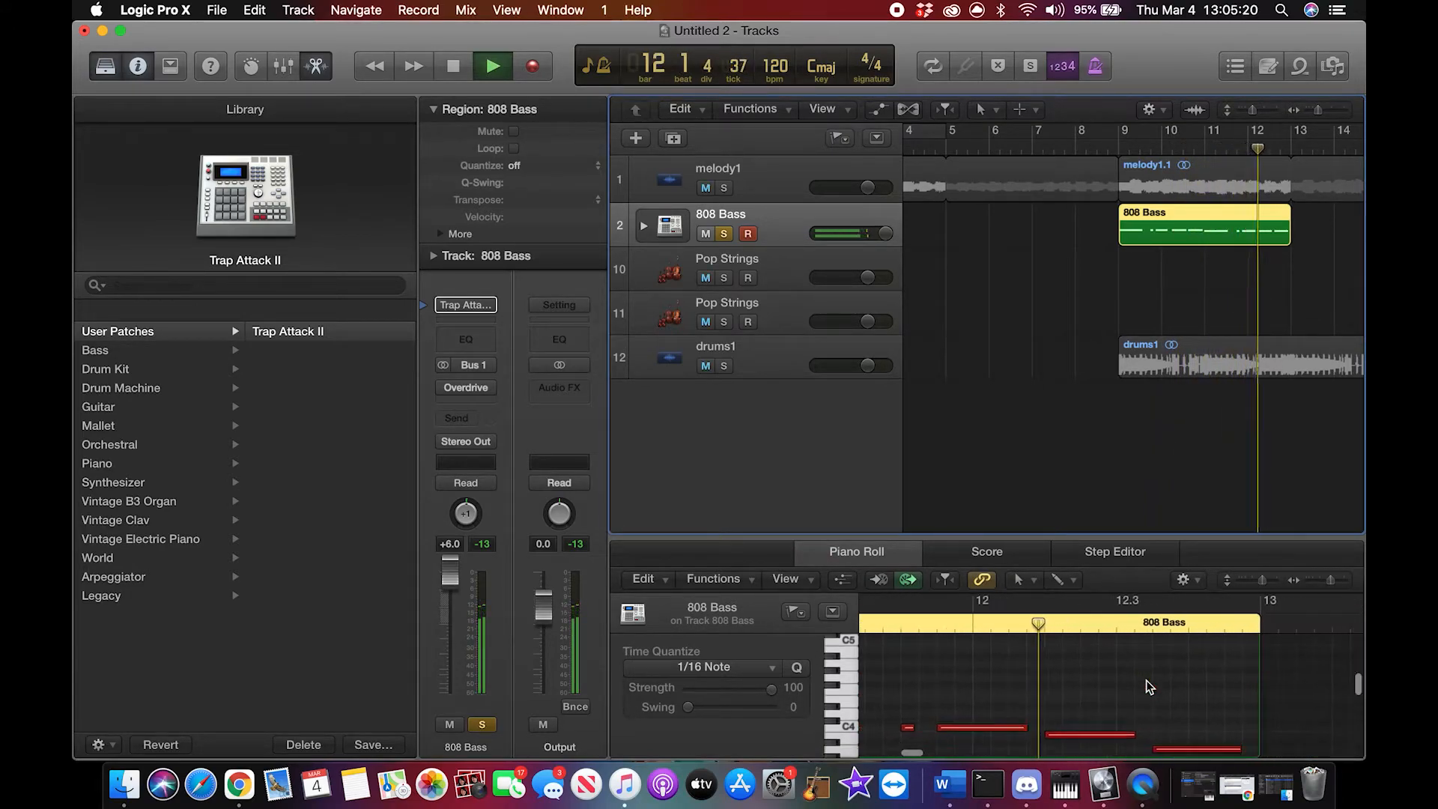
scroll(1146, 680, down, 2)
key(space)
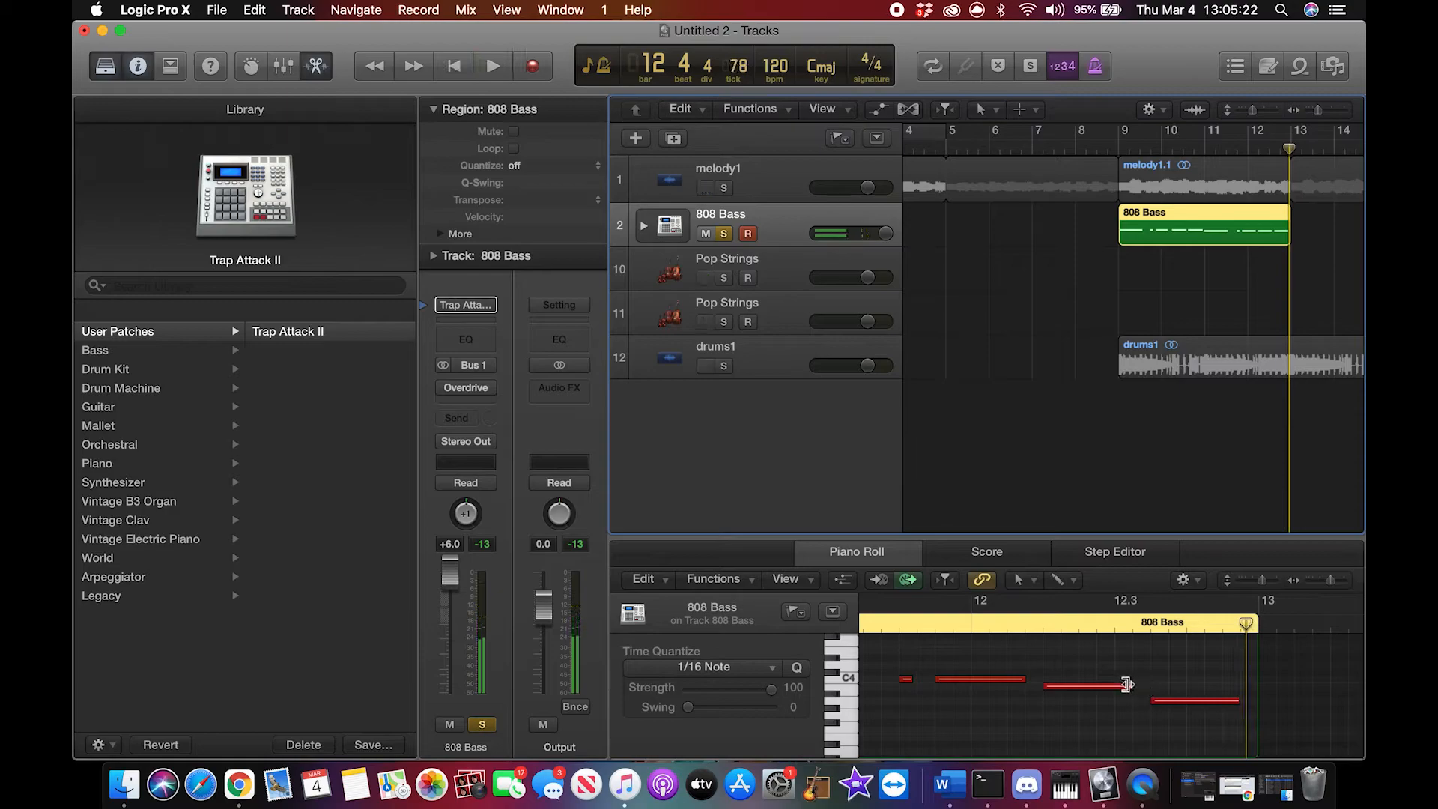
Step: Lower the last two 808 Bass notes in bar 12 to A3 and G3, and play the region from bar 9
click(1112, 687)
drag(1111, 689, 1170, 718)
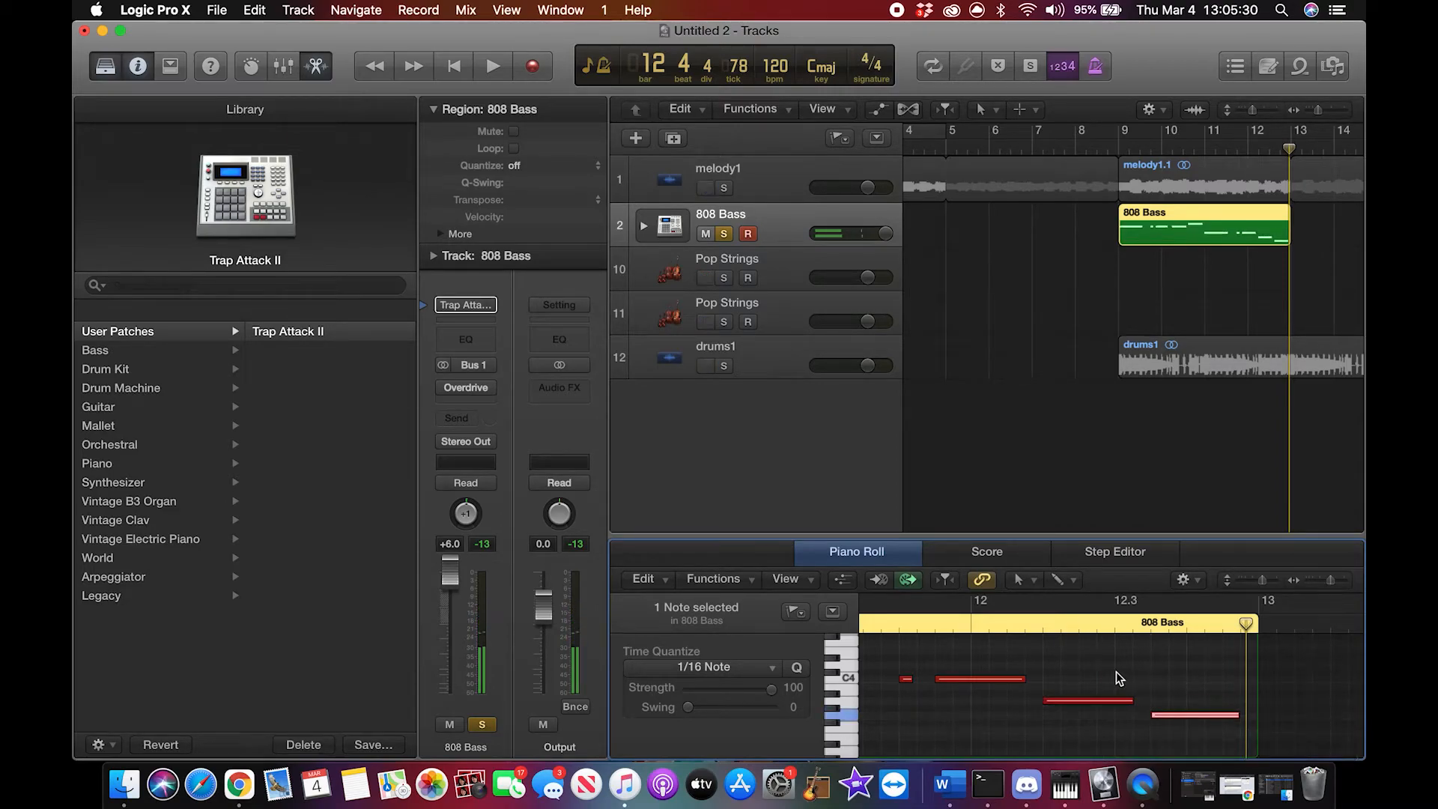
double_click(1122, 146)
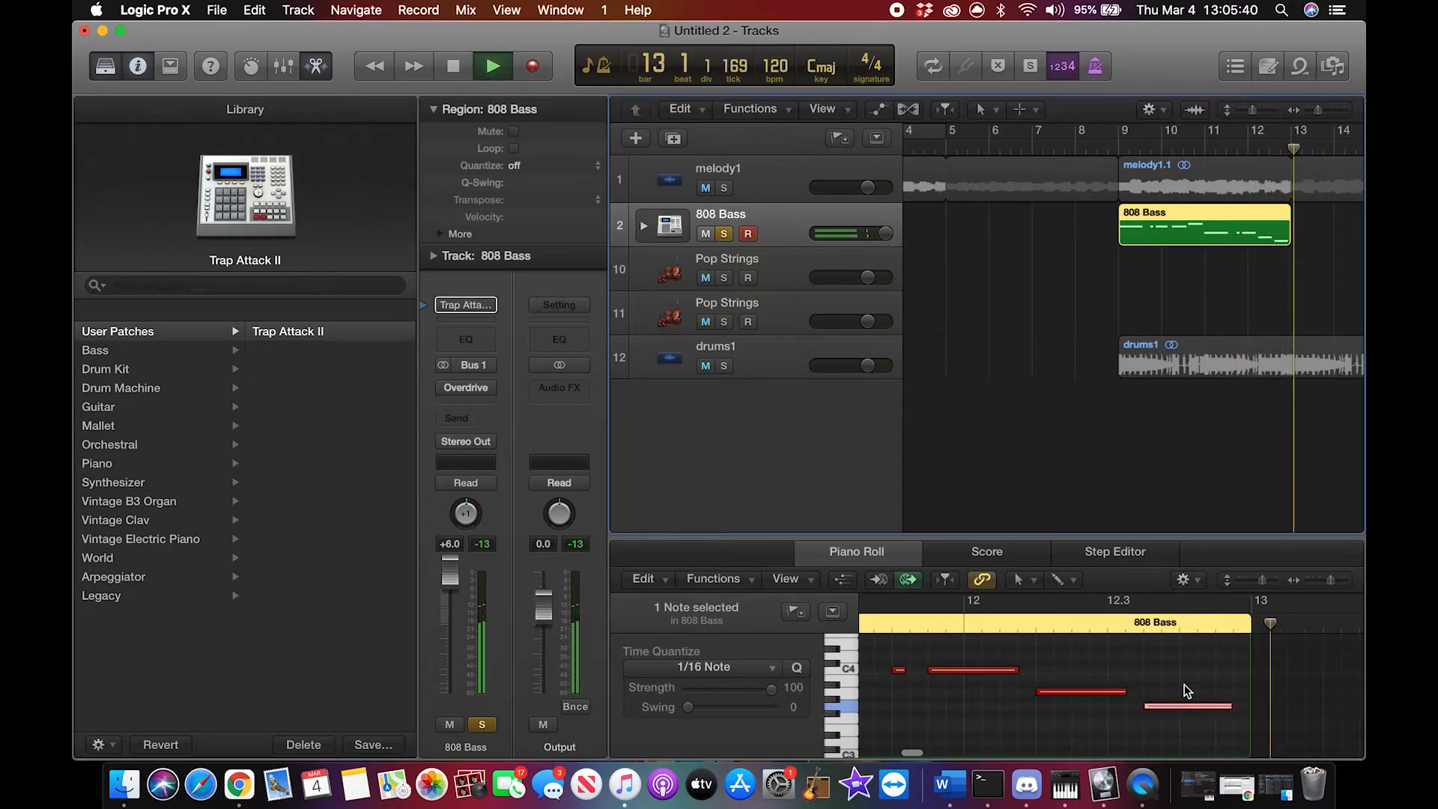
key(space)
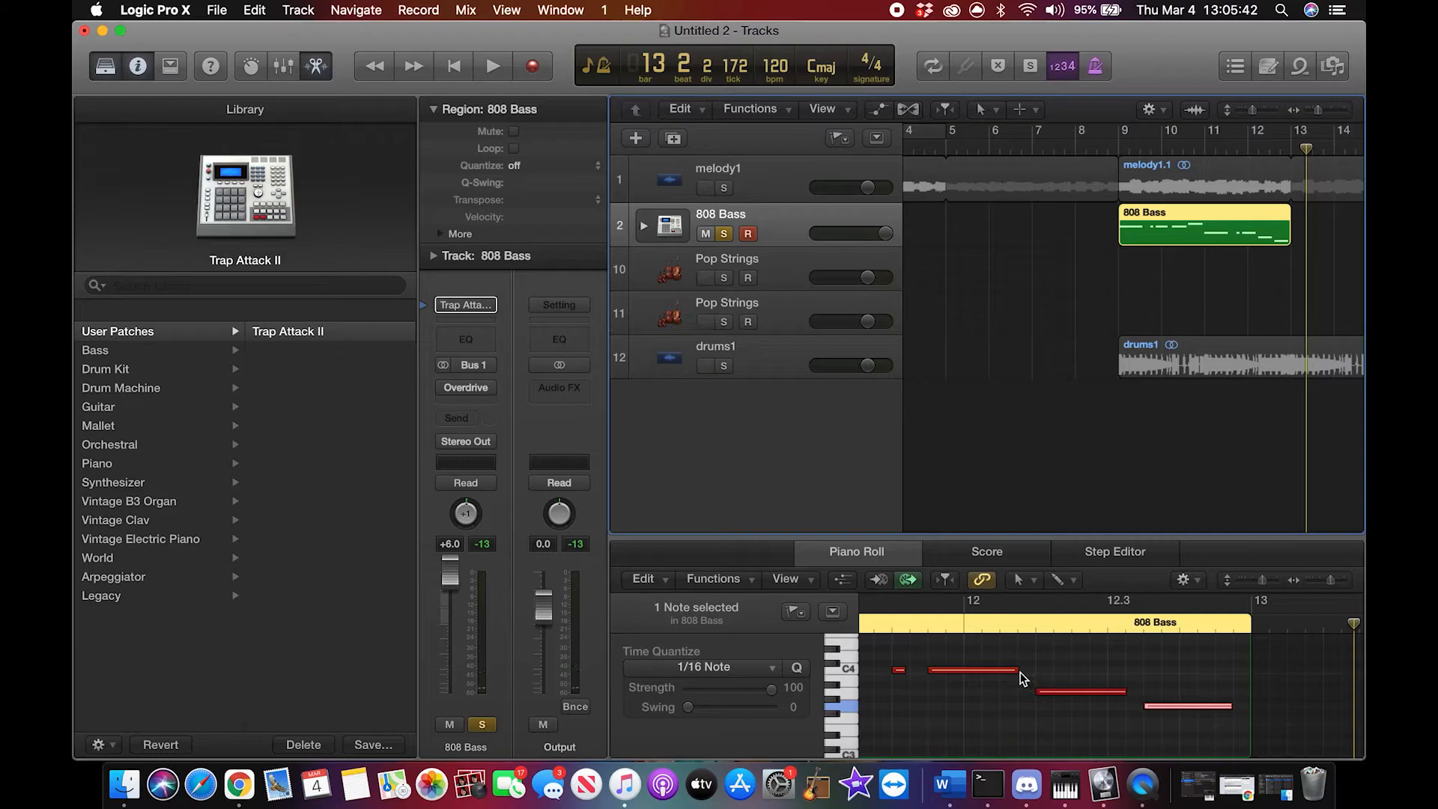
Step: Lengthen the last three notes in bar 12 to close the gaps up to bar 13, and replay the bass from bar 9
drag(1016, 670, 1035, 672)
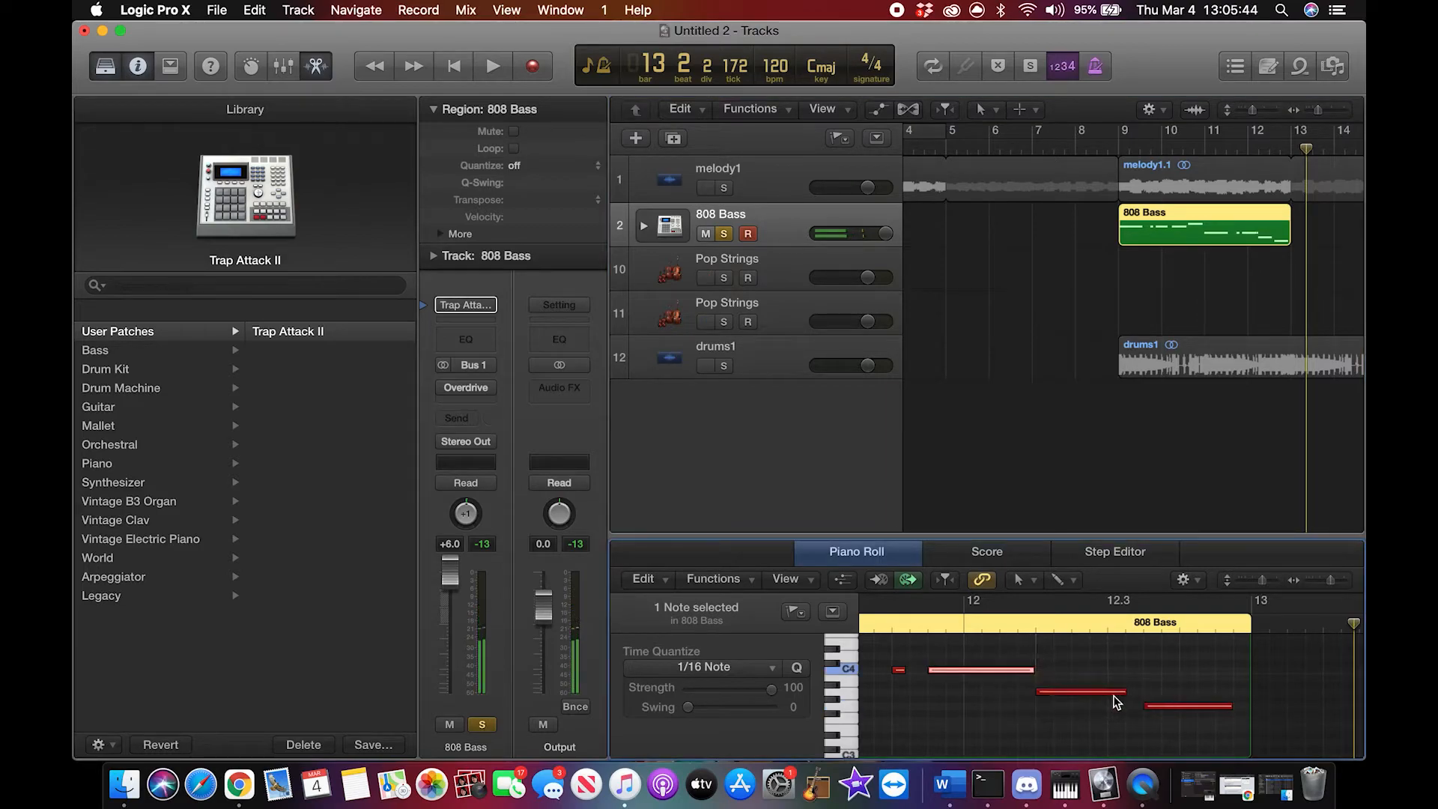
drag(1124, 693, 1142, 700)
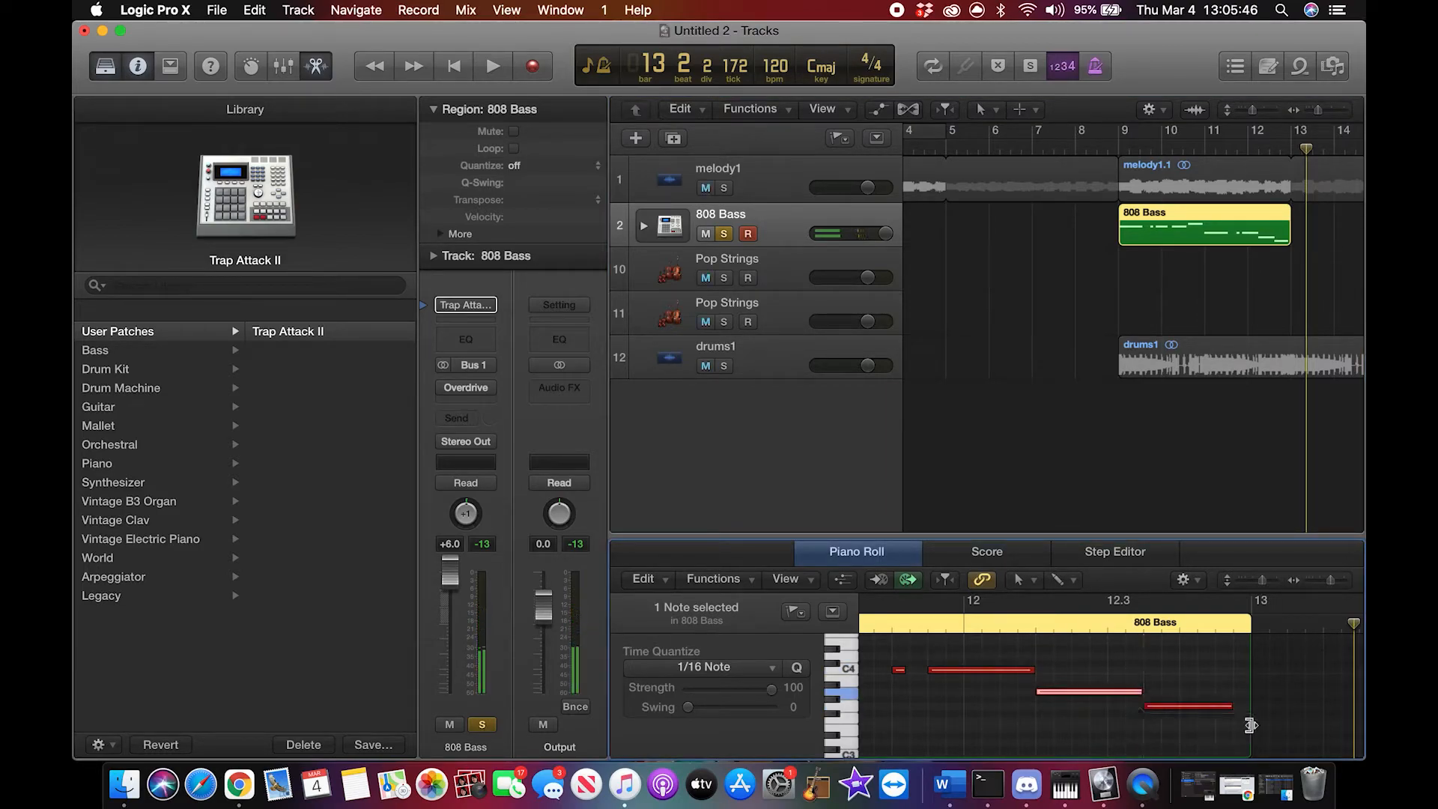
drag(1230, 710, 1247, 716)
click(1114, 148)
key(space)
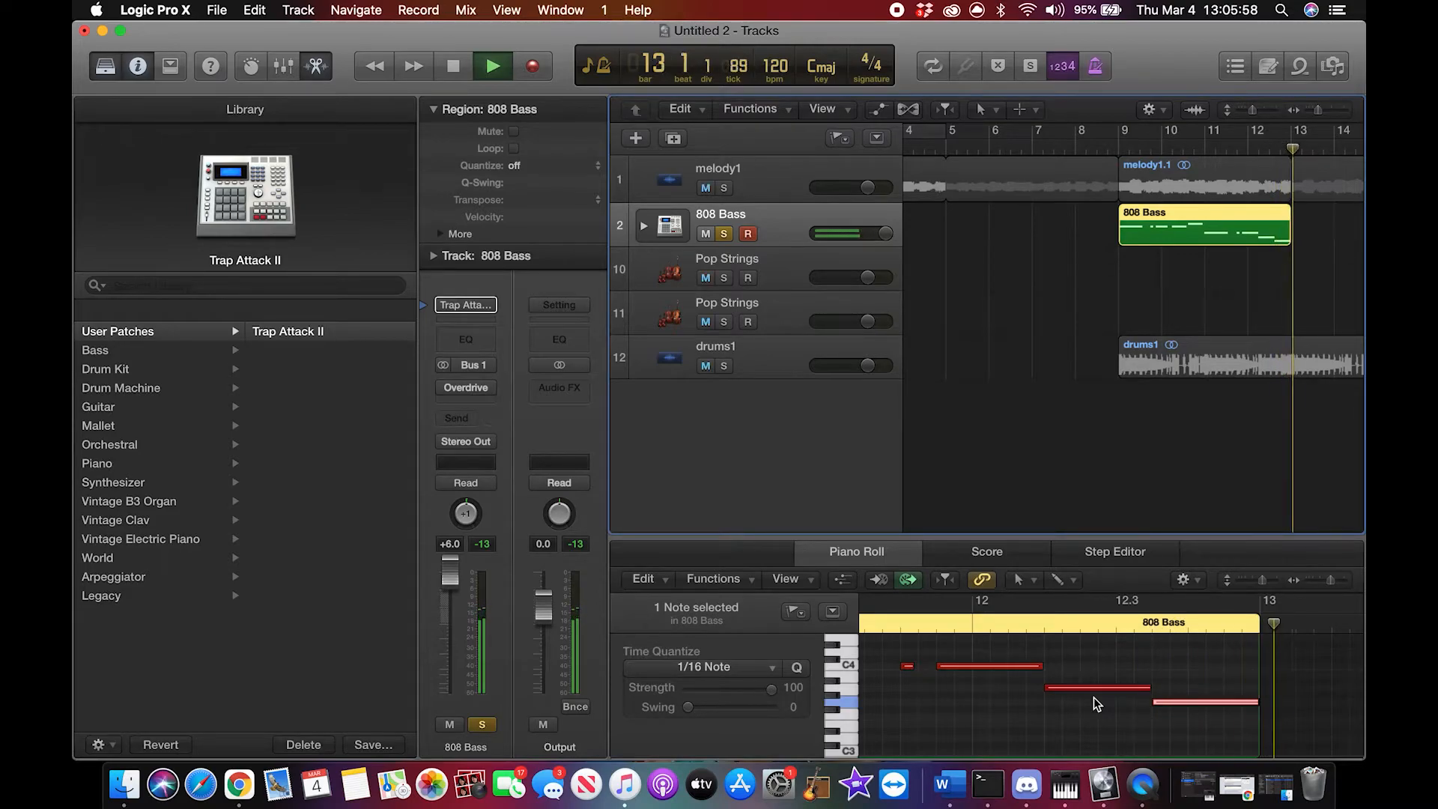
key(space)
Step: Unsolo the 808 Bass track and loop its region onward from bar 13
scroll(1191, 460, right, 5)
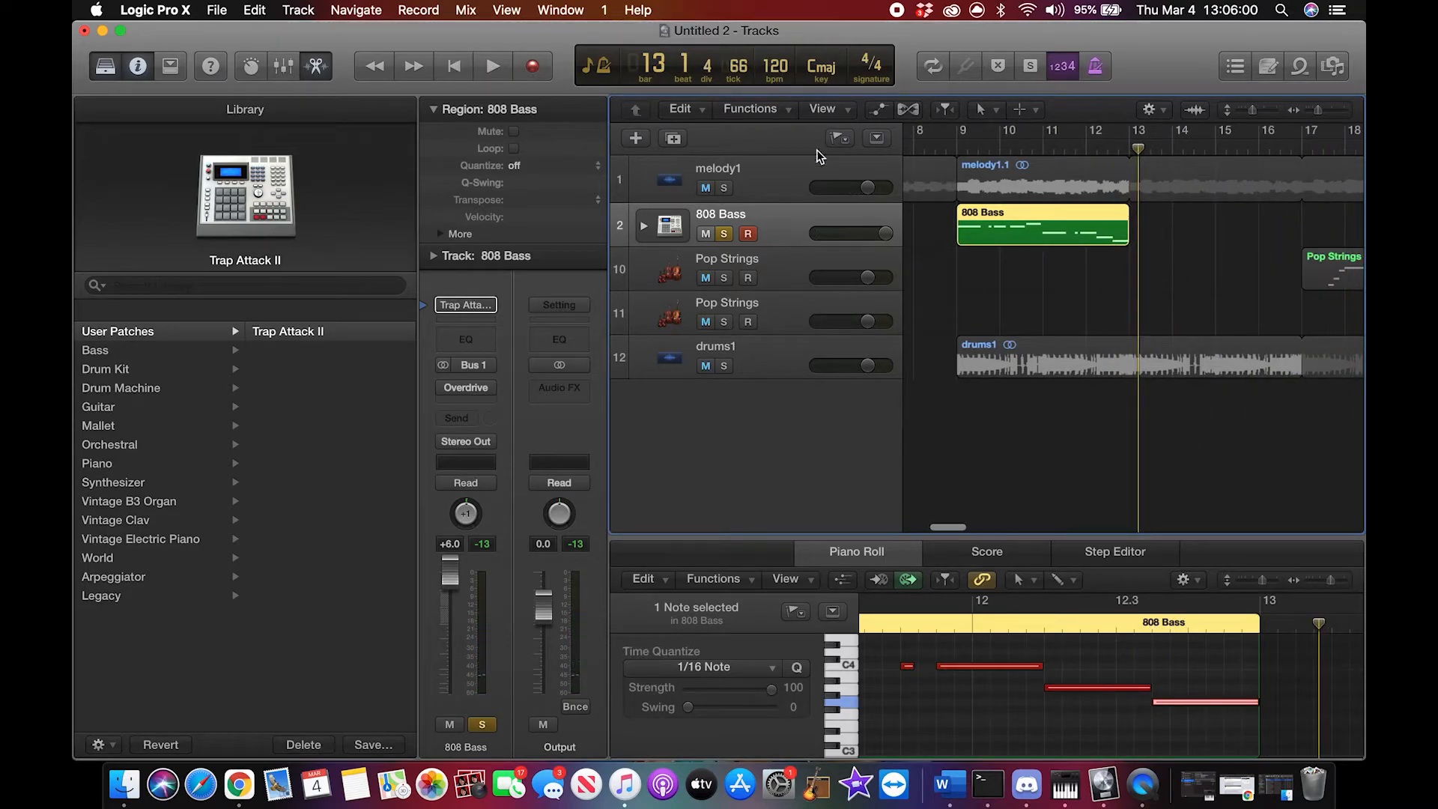
click(720, 234)
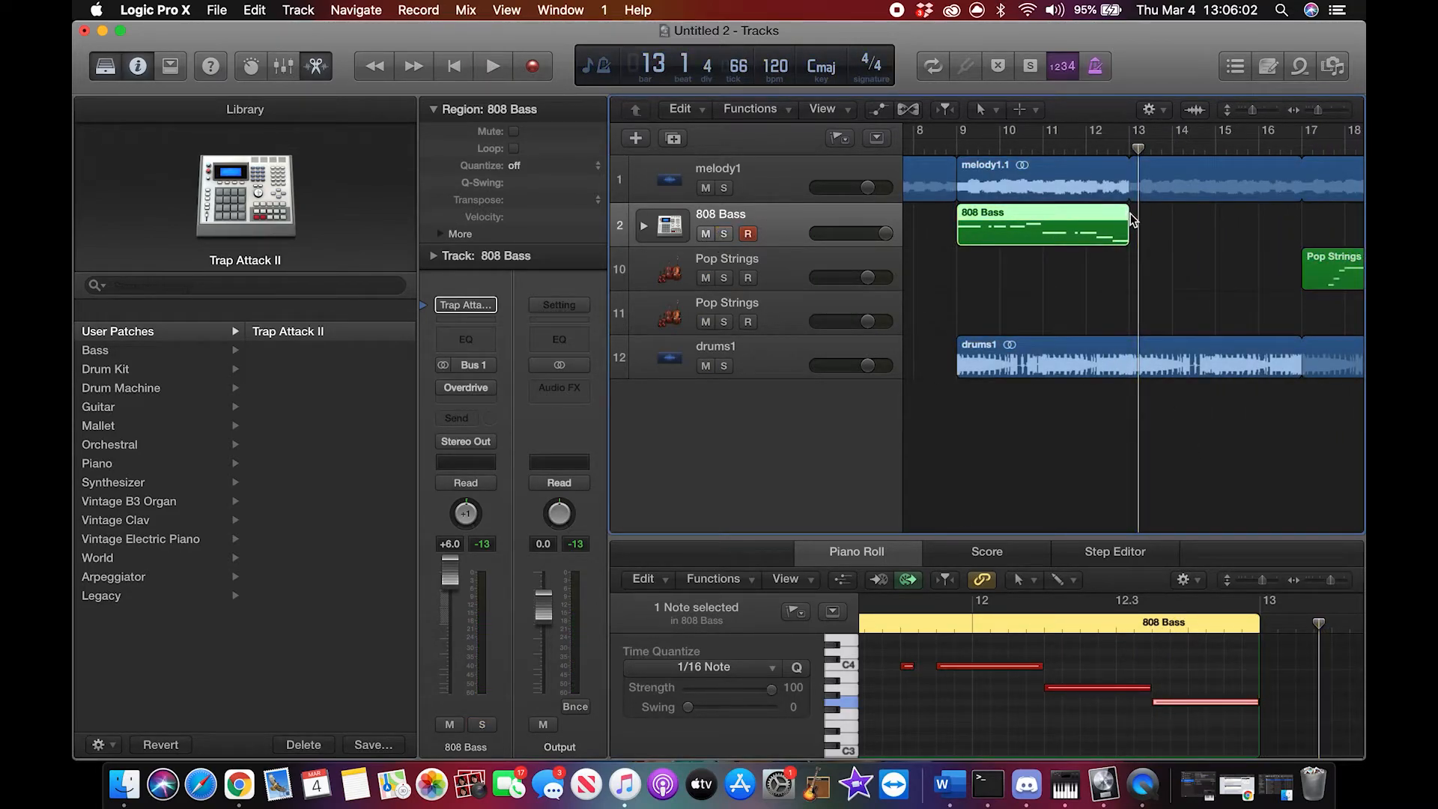
drag(1133, 216, 1294, 224)
Step: Play the full arrangement from bar 1 to check the looped bass against the melody and drums
scroll(1165, 304, left, 15)
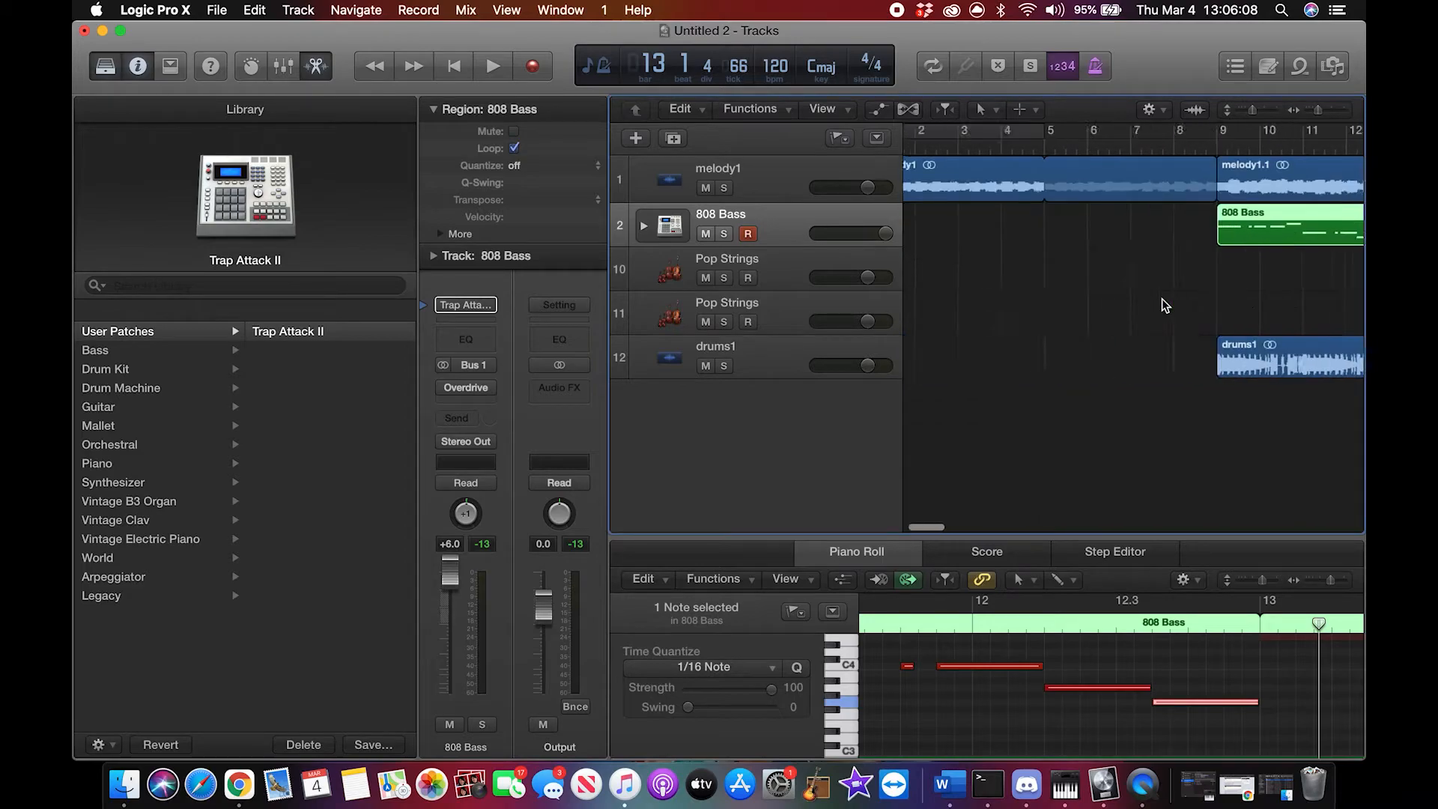
click(913, 149)
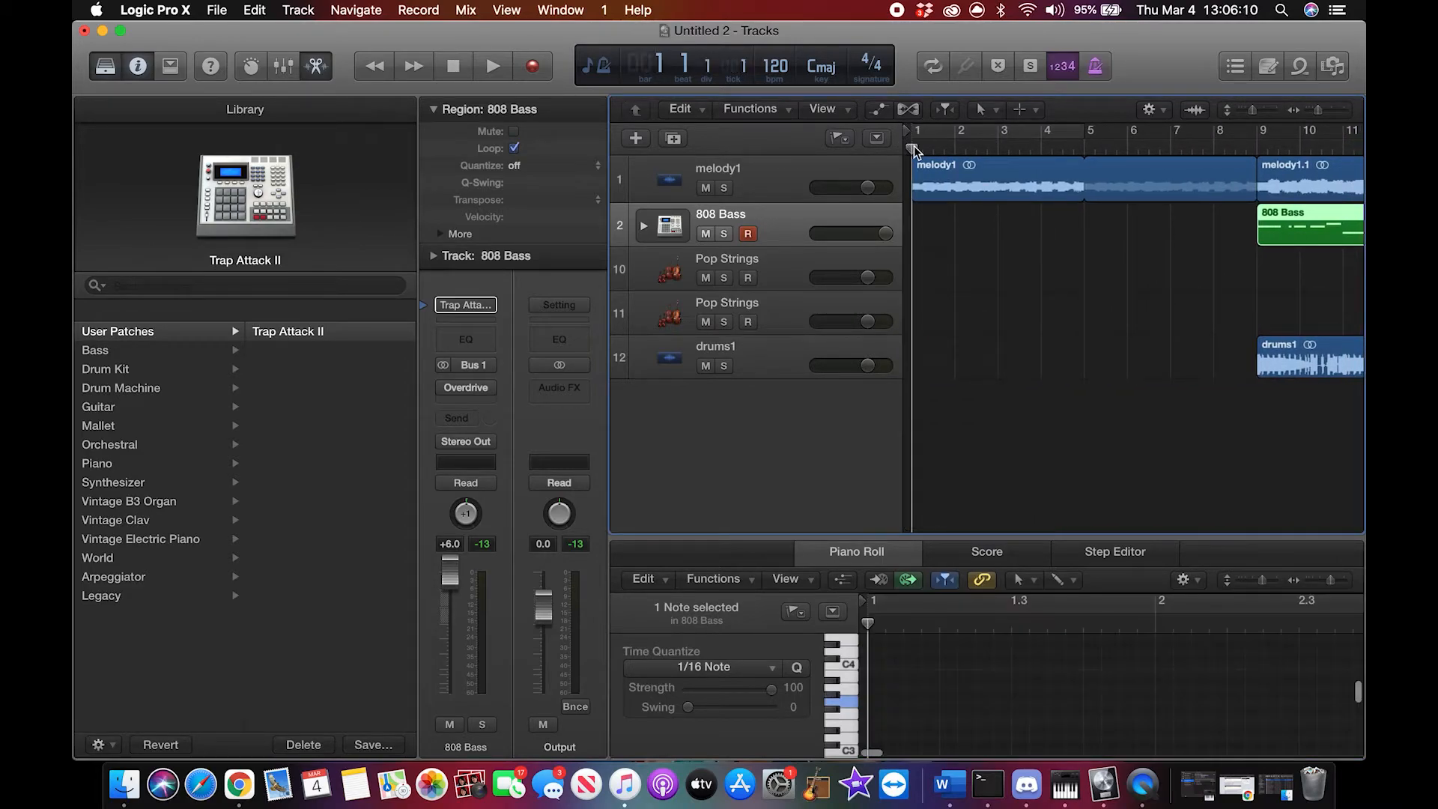
key(space)
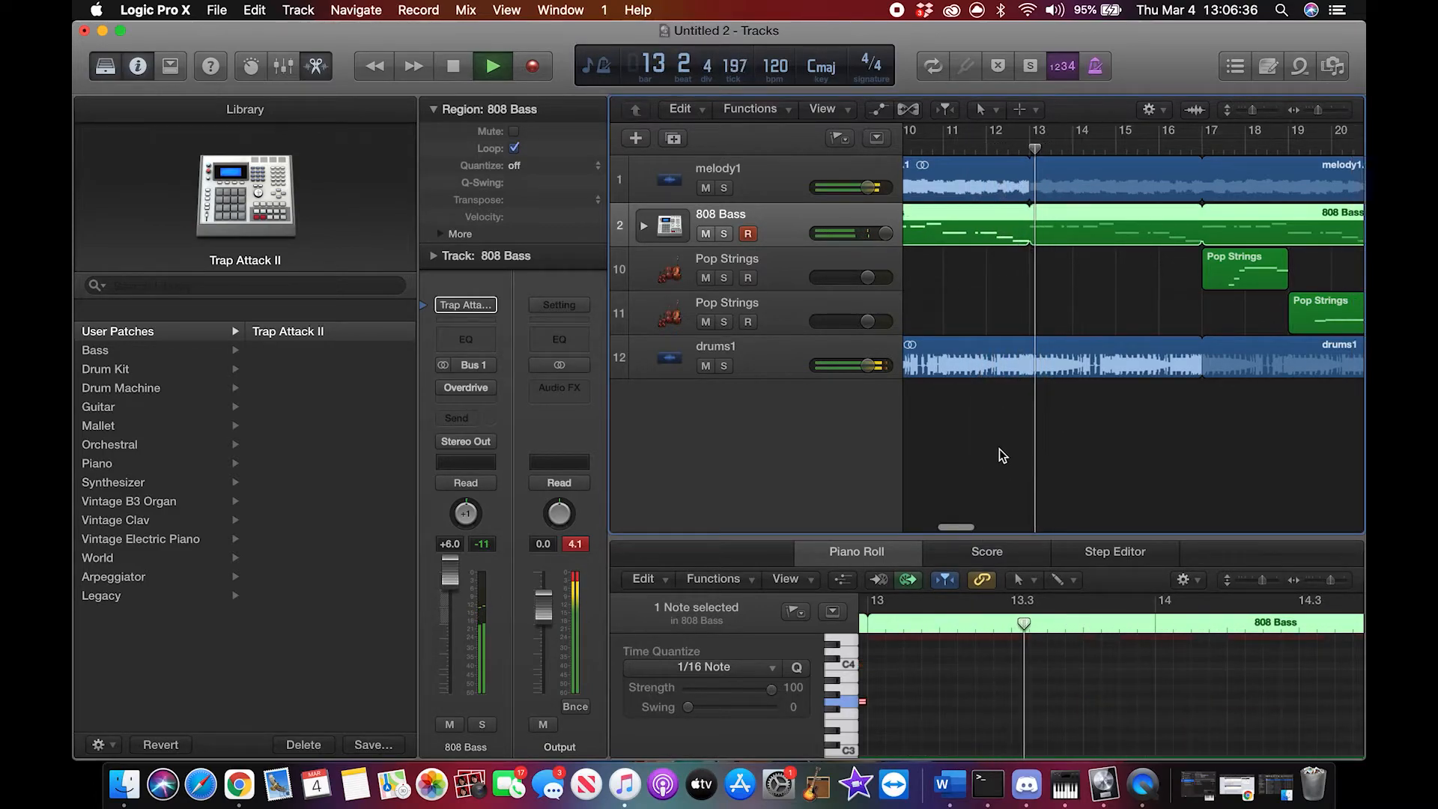
key(space)
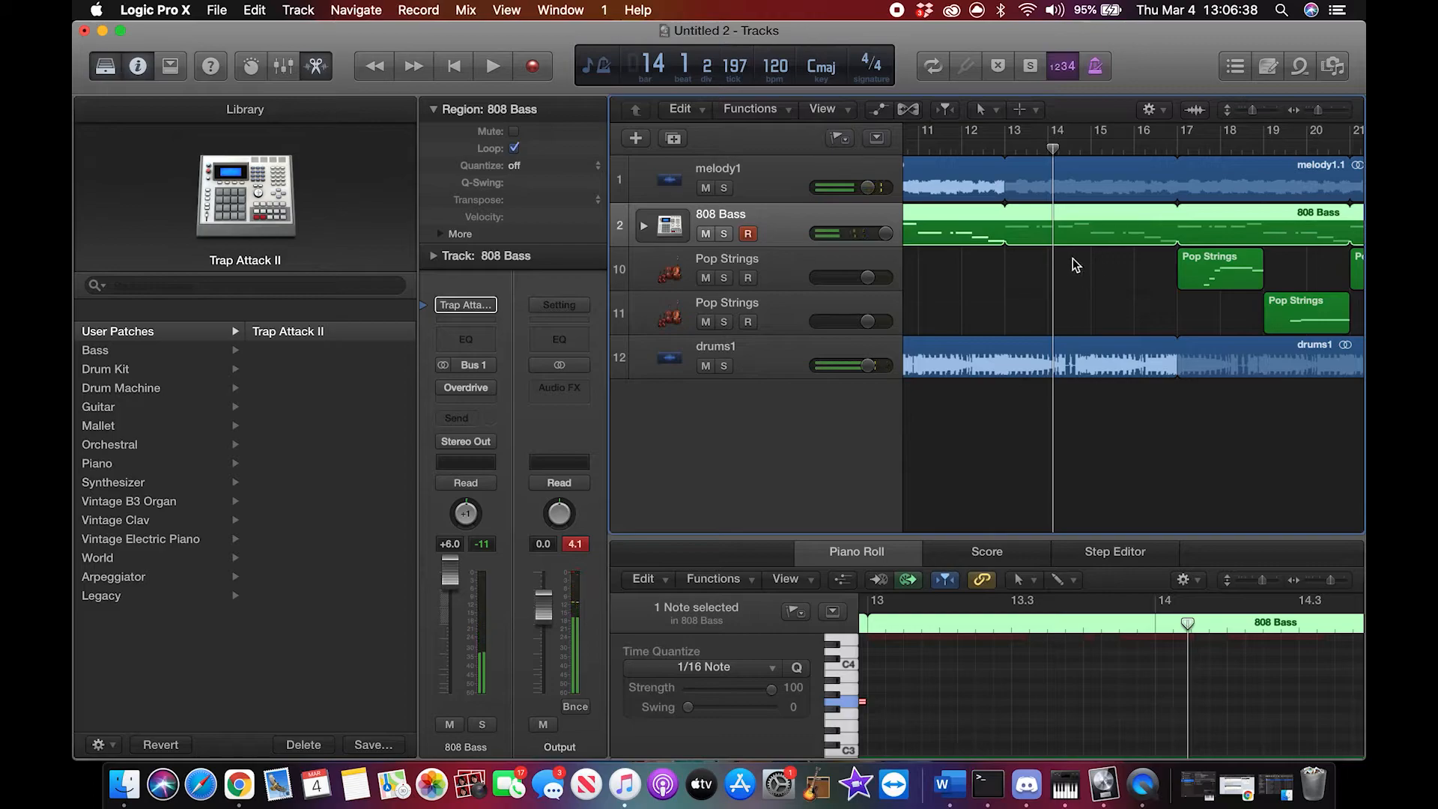
Step: Lower the volumes of the melody1 and drums1 tracks to balance them against the 808 Bass
scroll(1064, 258, left, 5)
mouse_move(867, 186)
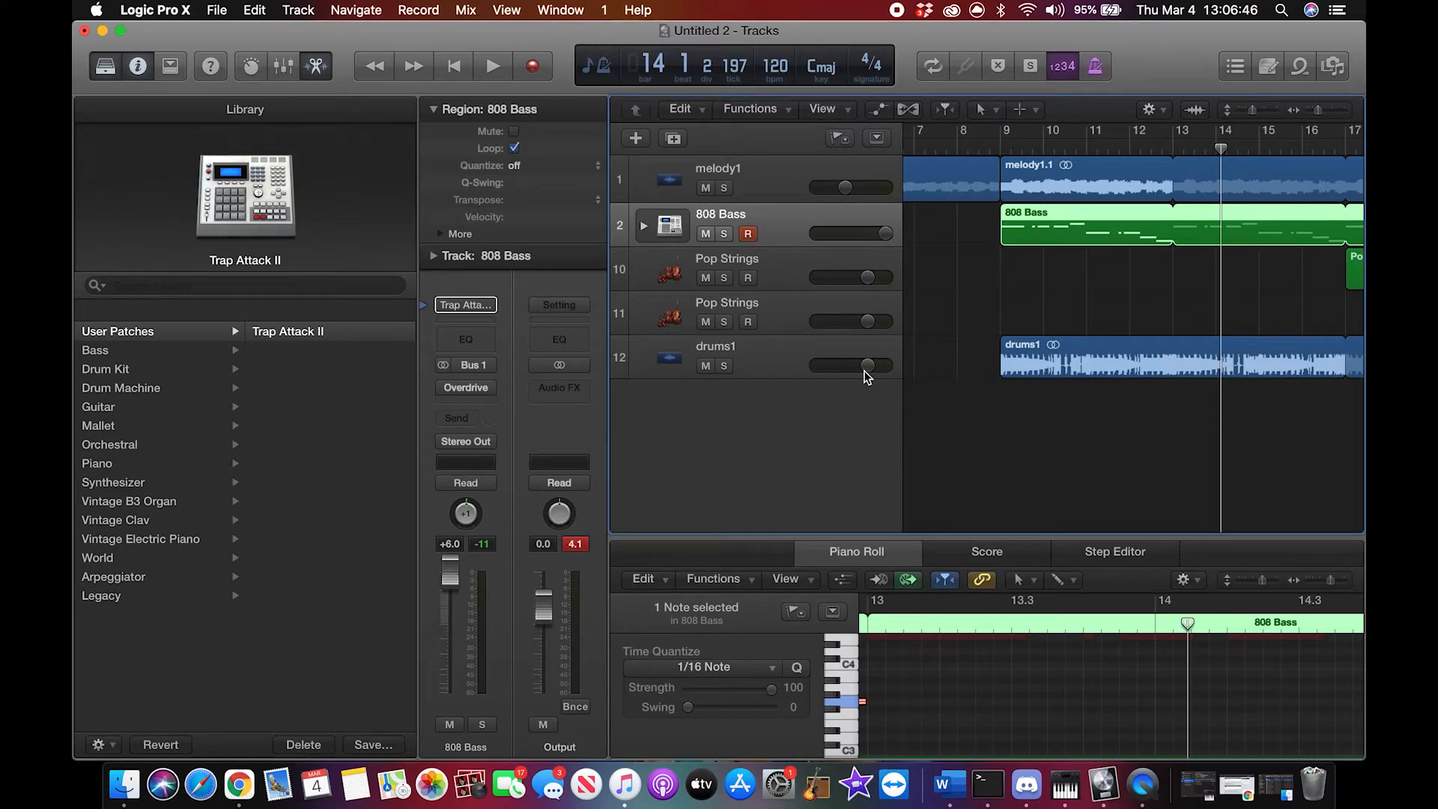
drag(865, 372, 832, 370)
Step: Play the arrangement from bar 5 to check the balance of melody, drums, 808 Bass and strings
scroll(1124, 262, left, 5)
click(1088, 149)
key(space)
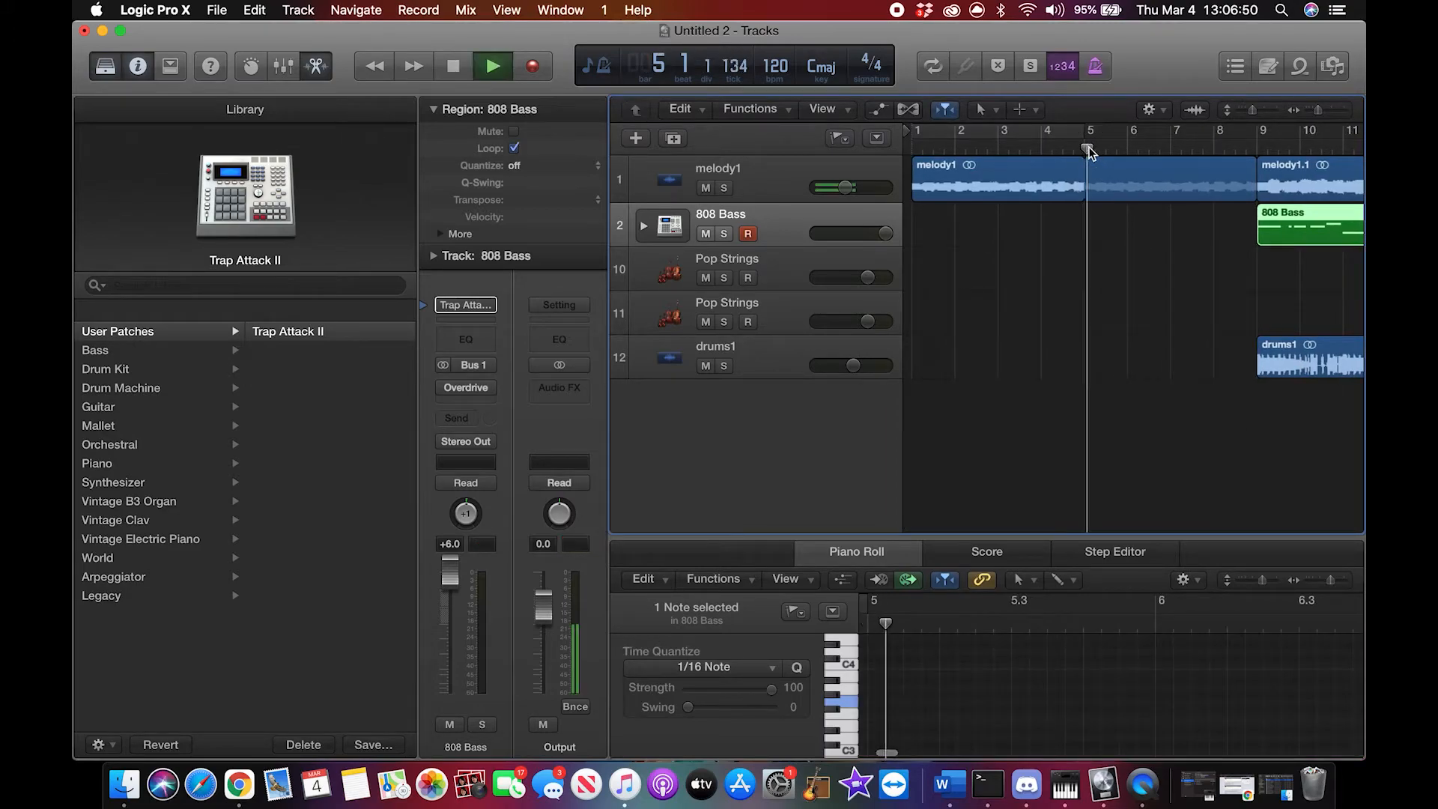
scroll(1199, 326, right, 2)
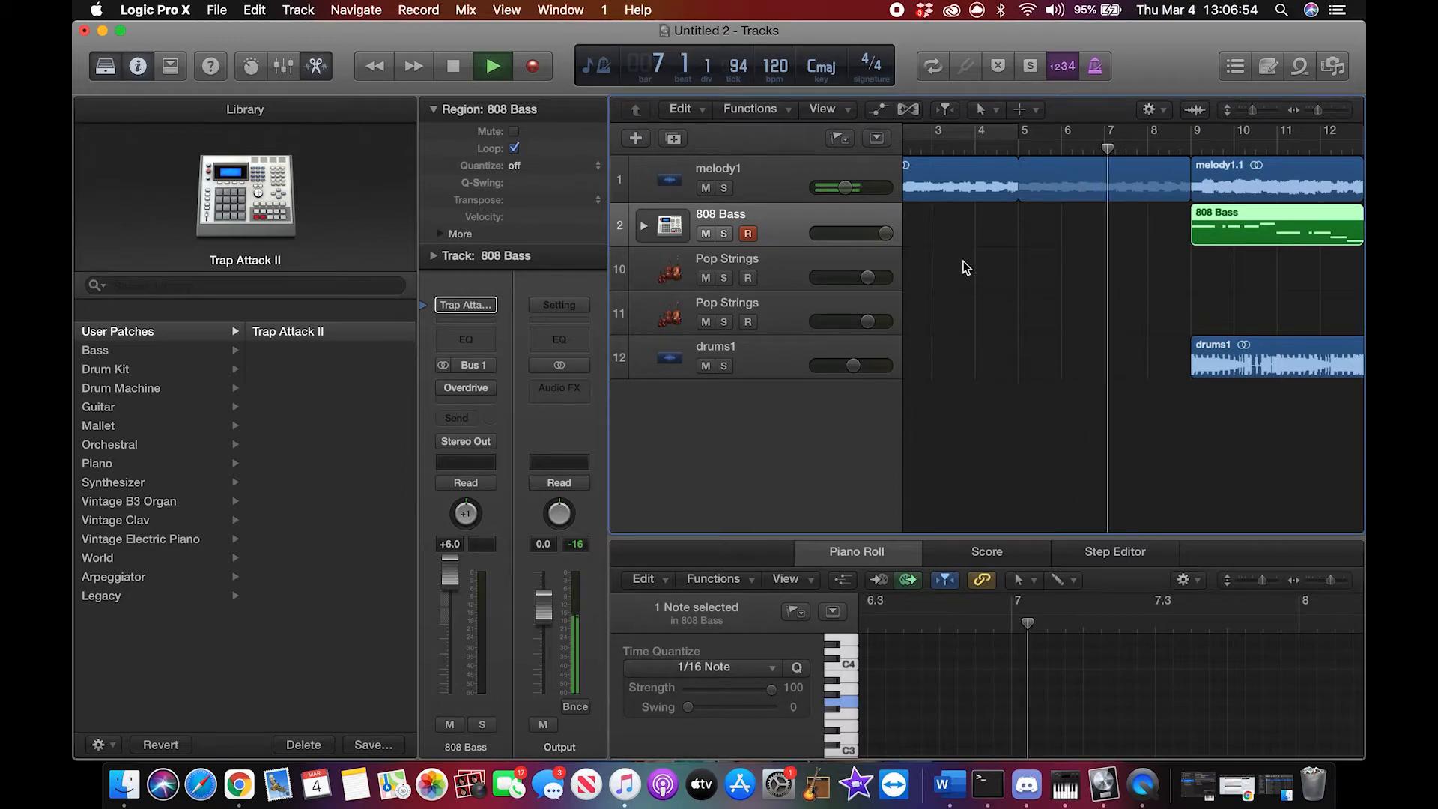
scroll(966, 268, right, 2)
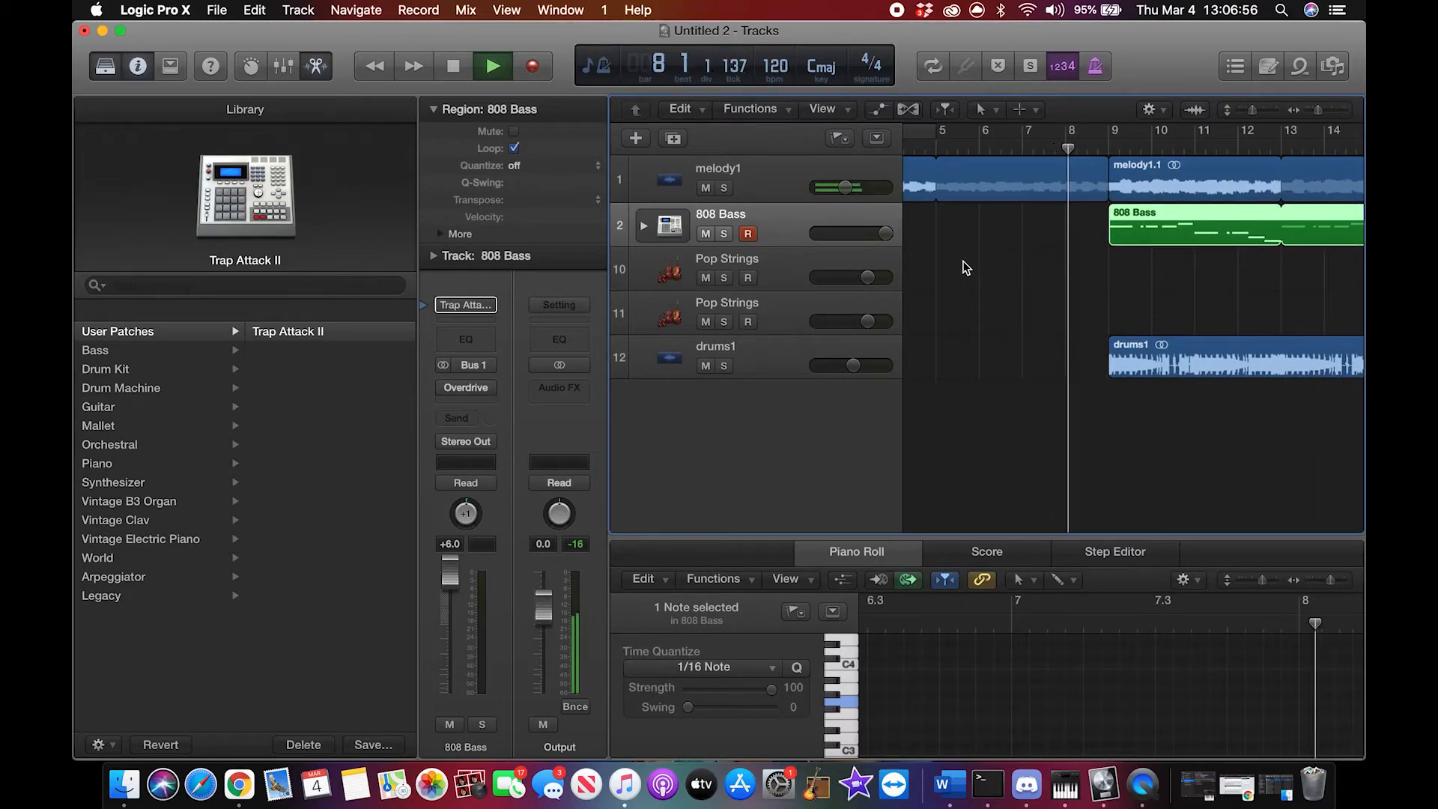
scroll(965, 267, right, 1)
scroll(966, 268, right, 1)
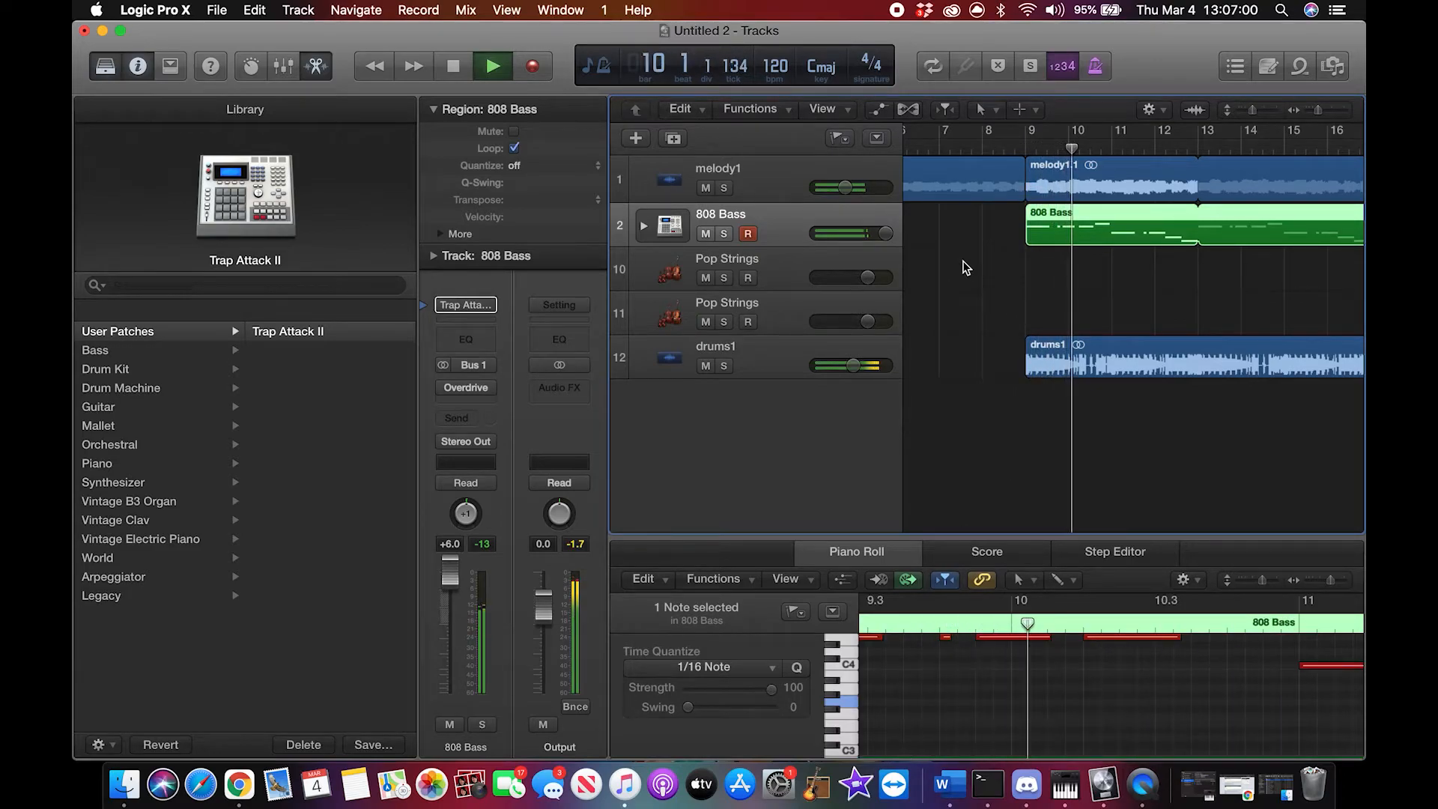
key(XF86AudioRaiseVolume)
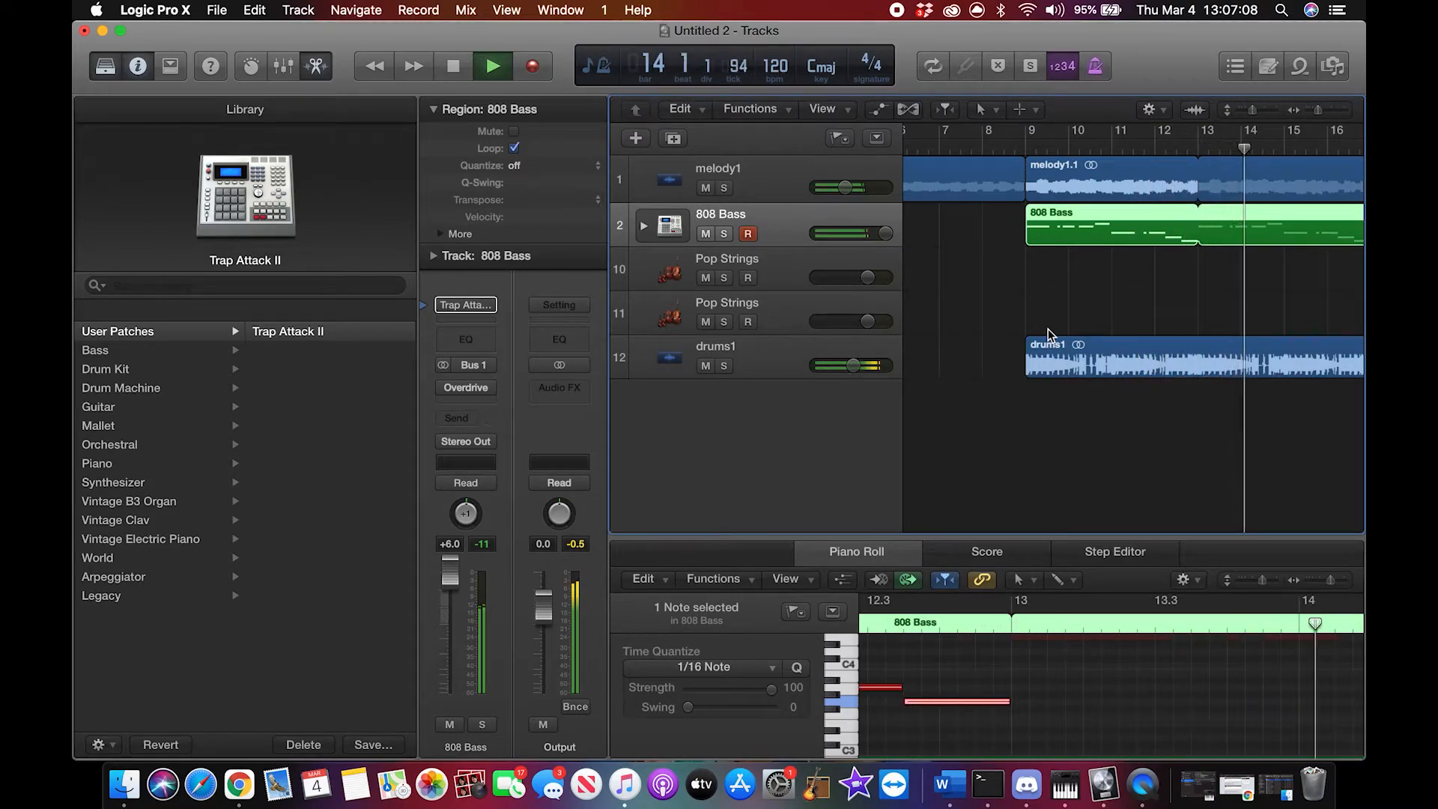
scroll(1050, 335, right, 10)
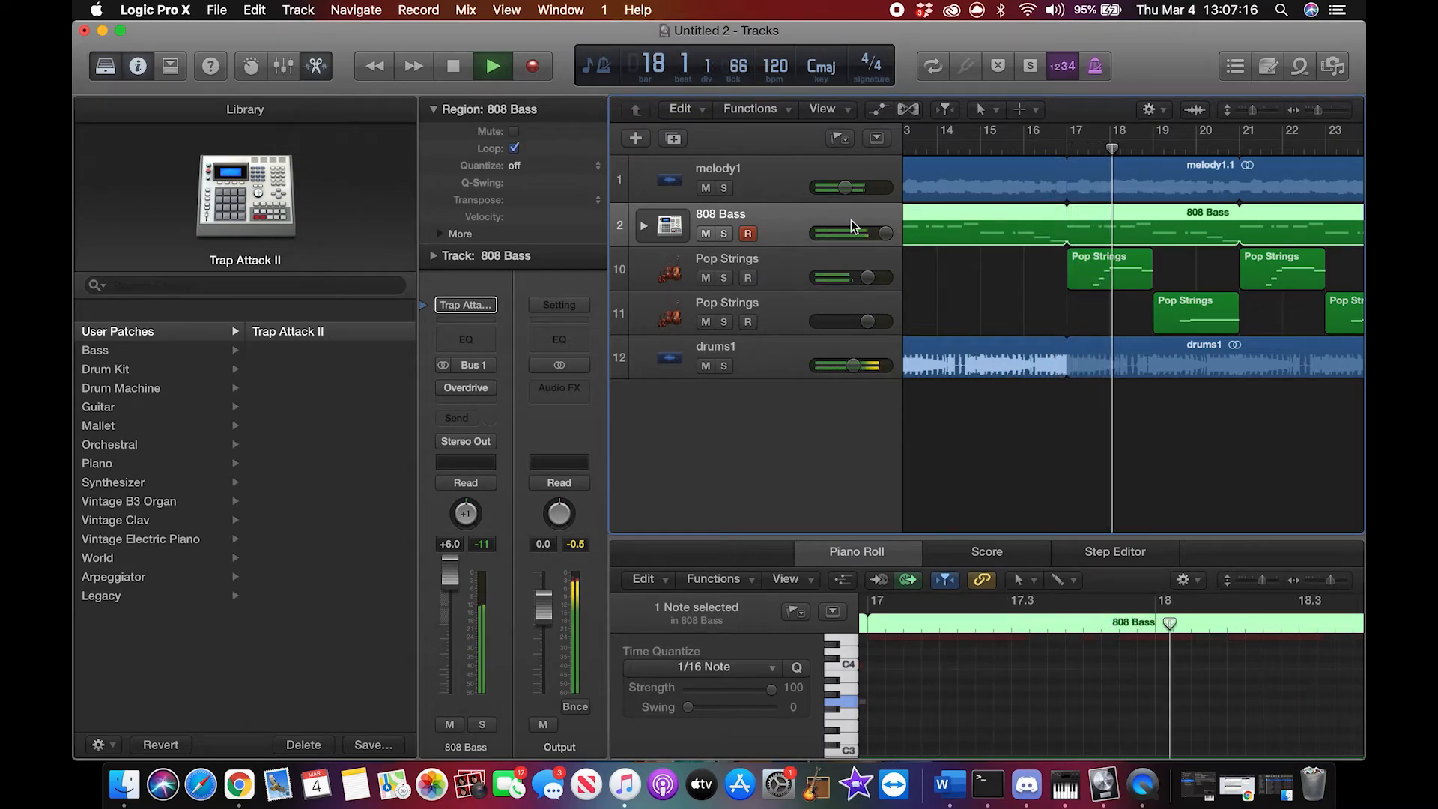
Step: Raise the first Pop Strings track's volume to +6.0 dB during playback, and stop at the end of the arrangement
drag(868, 277, 888, 285)
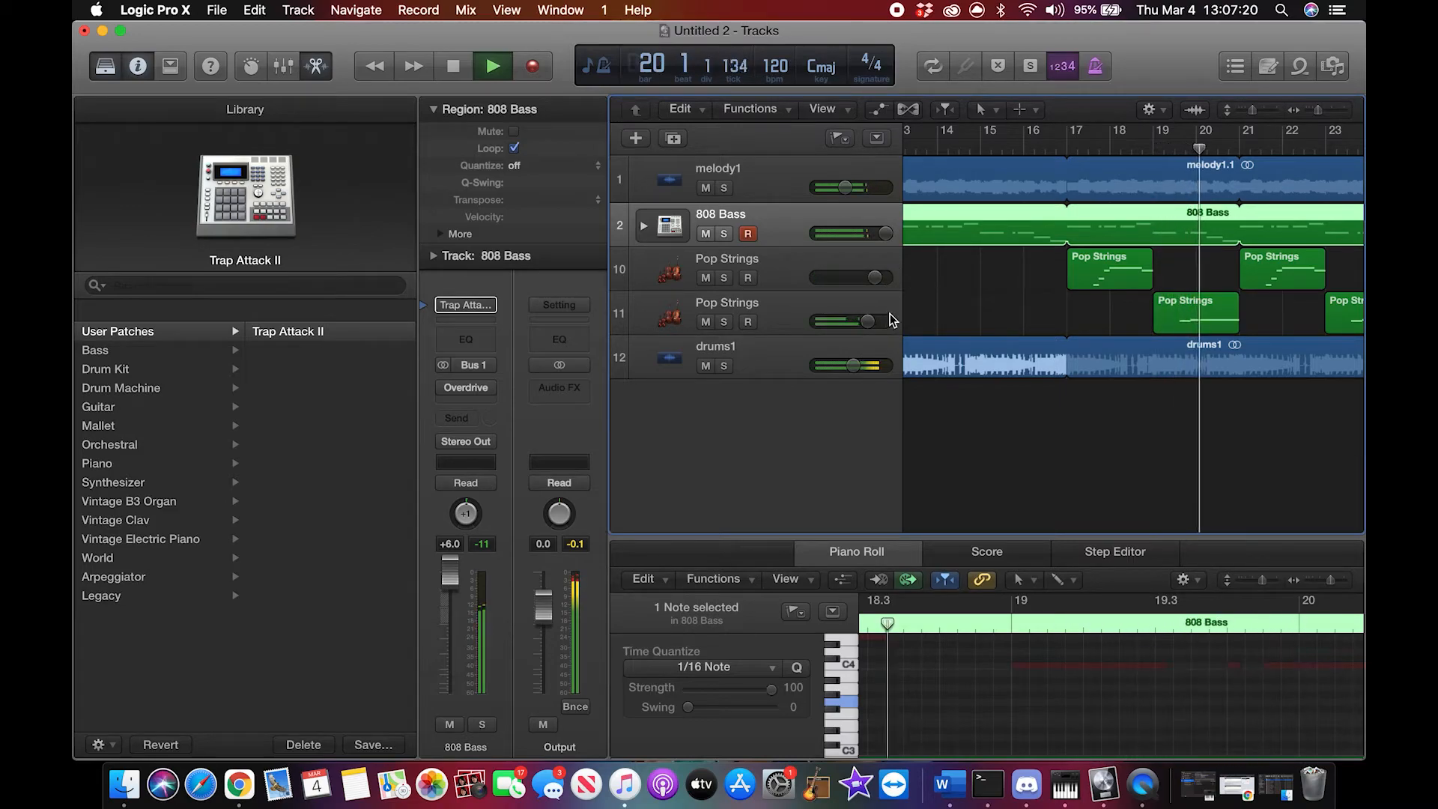
scroll(1058, 408, right, 5)
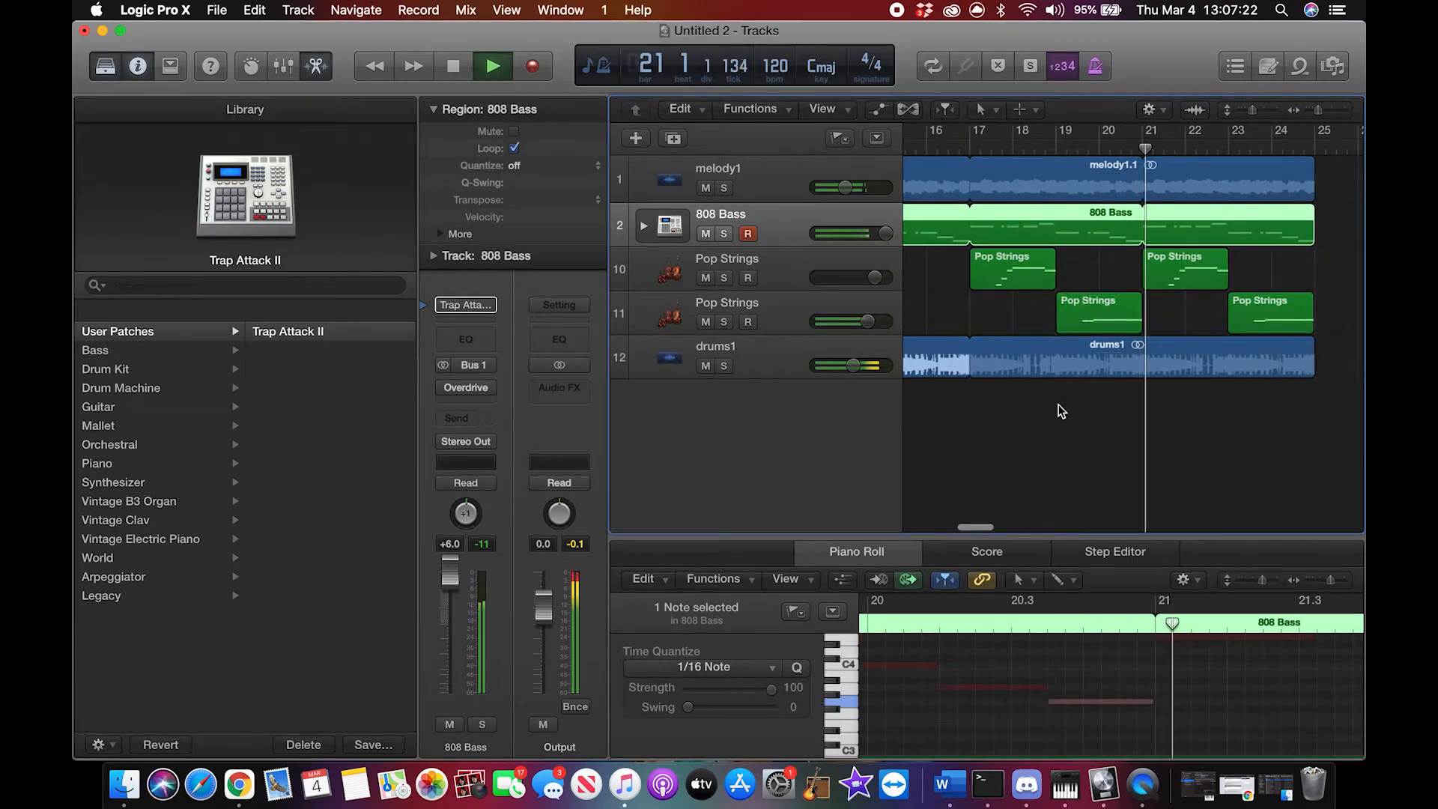
scroll(1148, 442, right, 5)
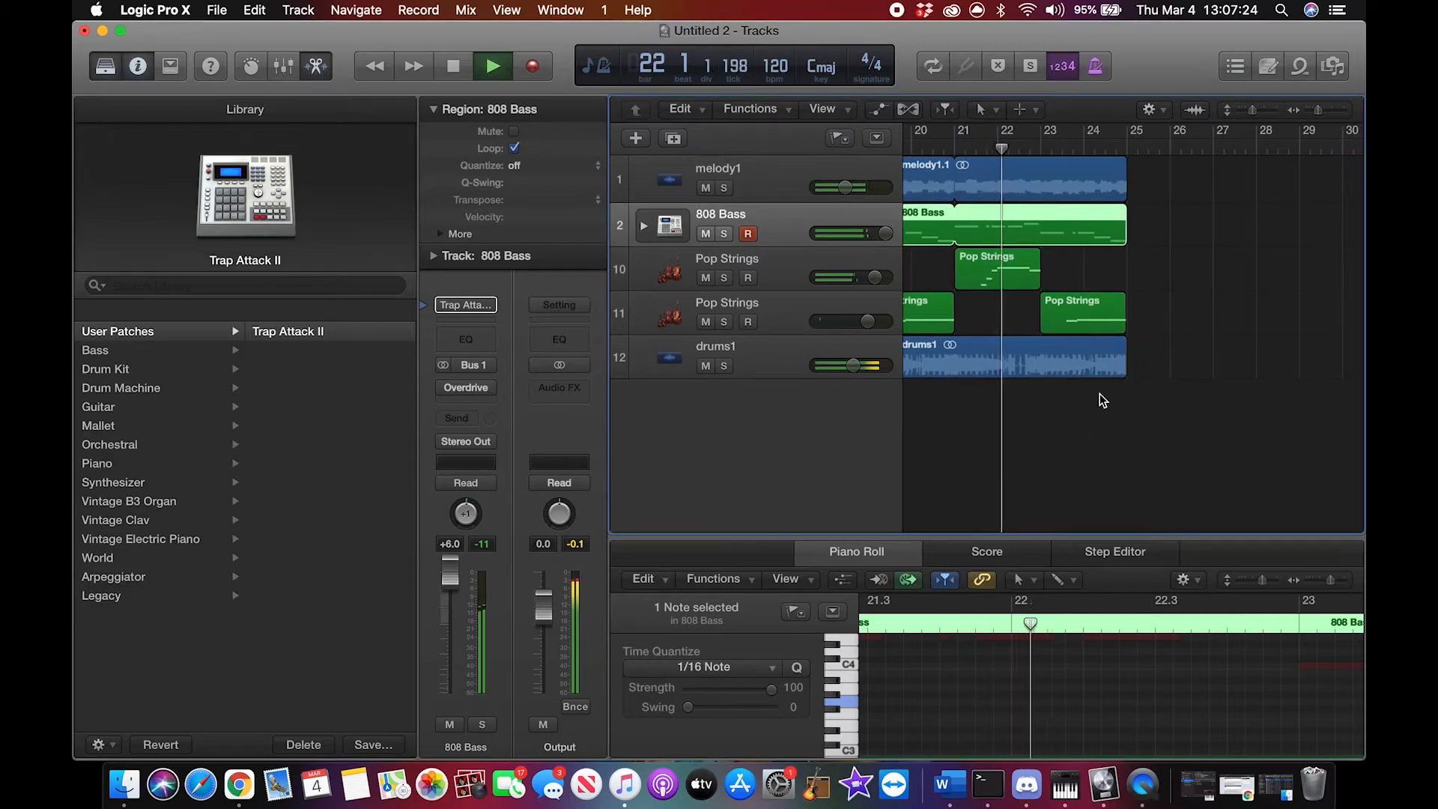
drag(875, 277, 914, 279)
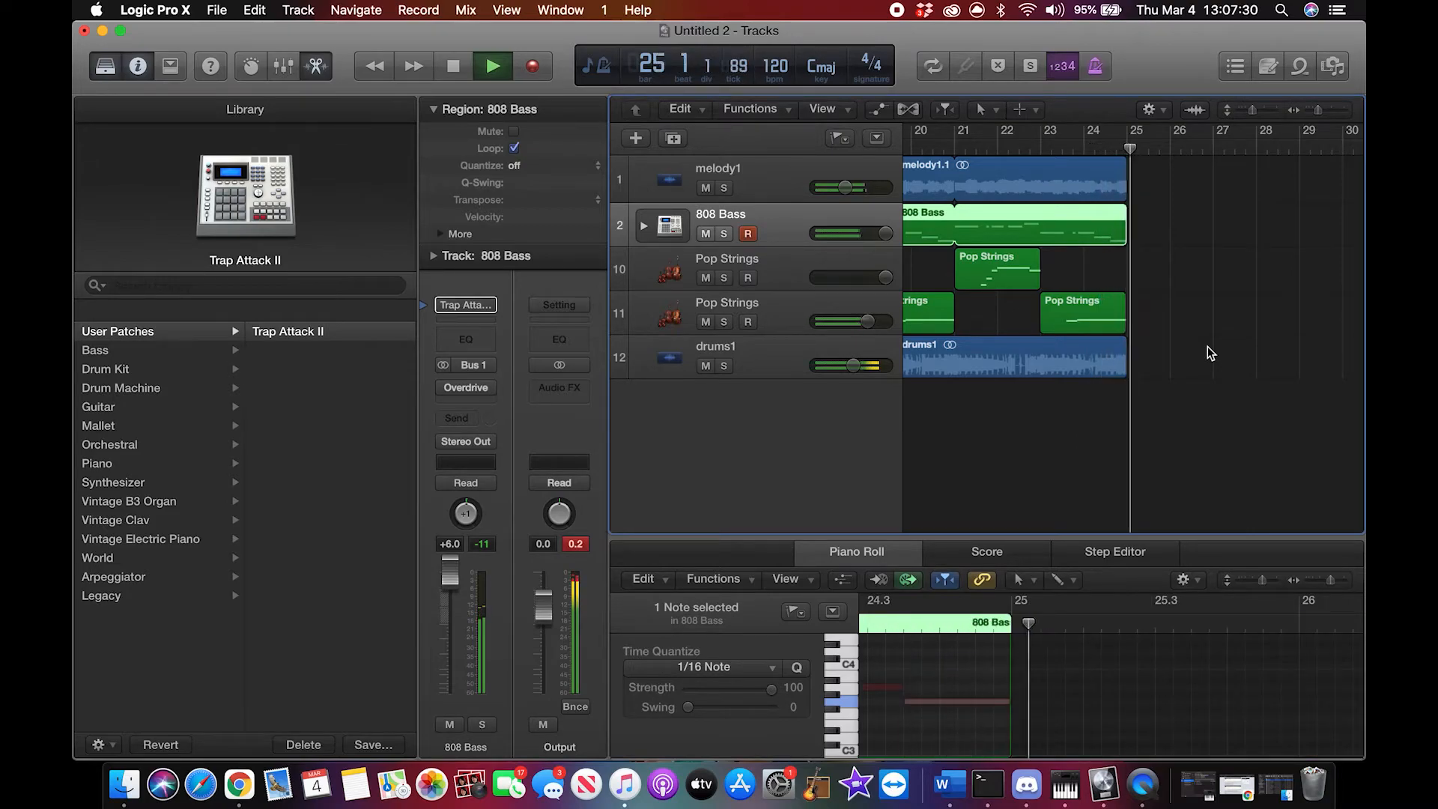
key(space)
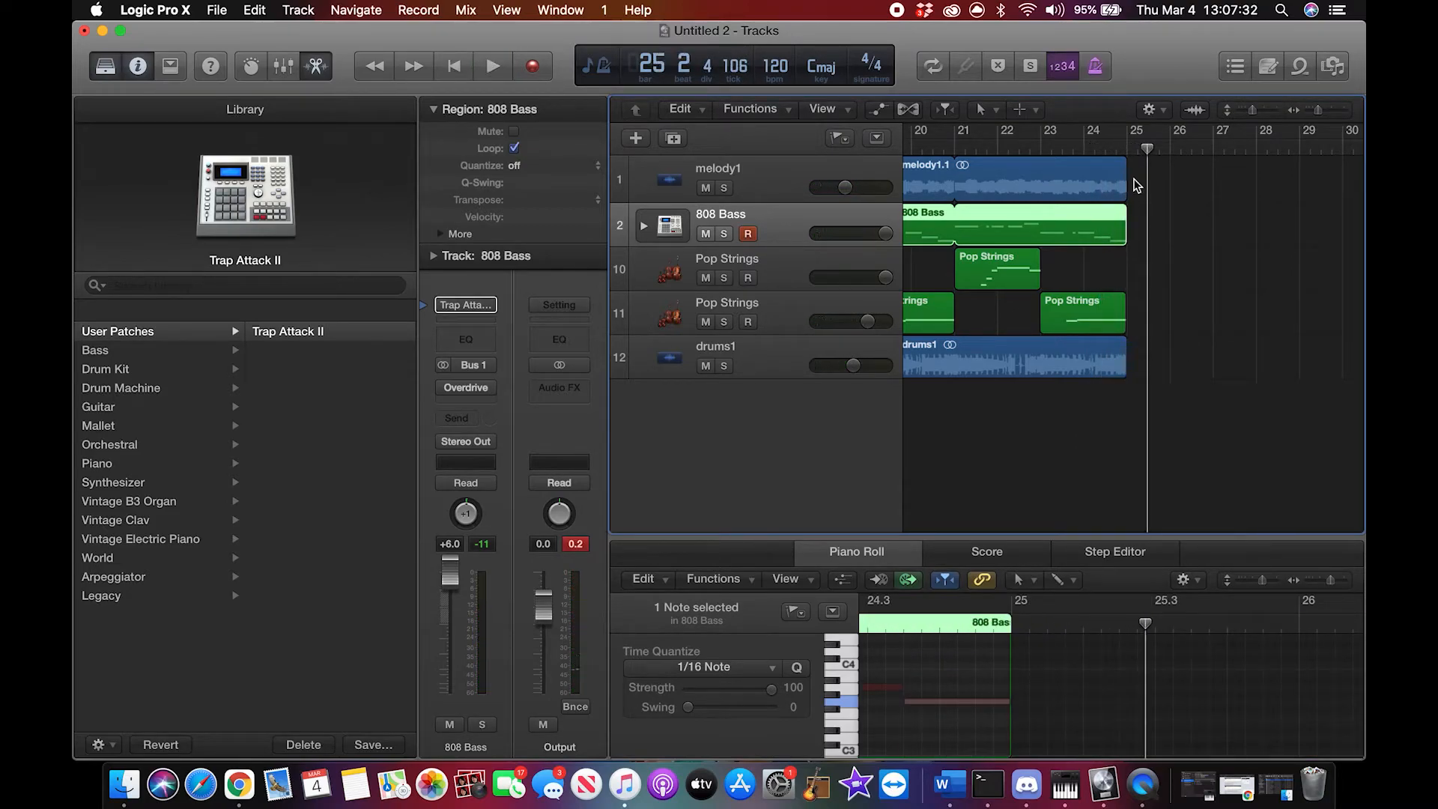
Step: Extend the melody1.1 and 808 Bass loops from bar 25 to bar 33
drag(1129, 180, 1226, 194)
scroll(1067, 245, left, 3)
drag(1028, 223, 1185, 232)
scroll(1090, 302, left, 5)
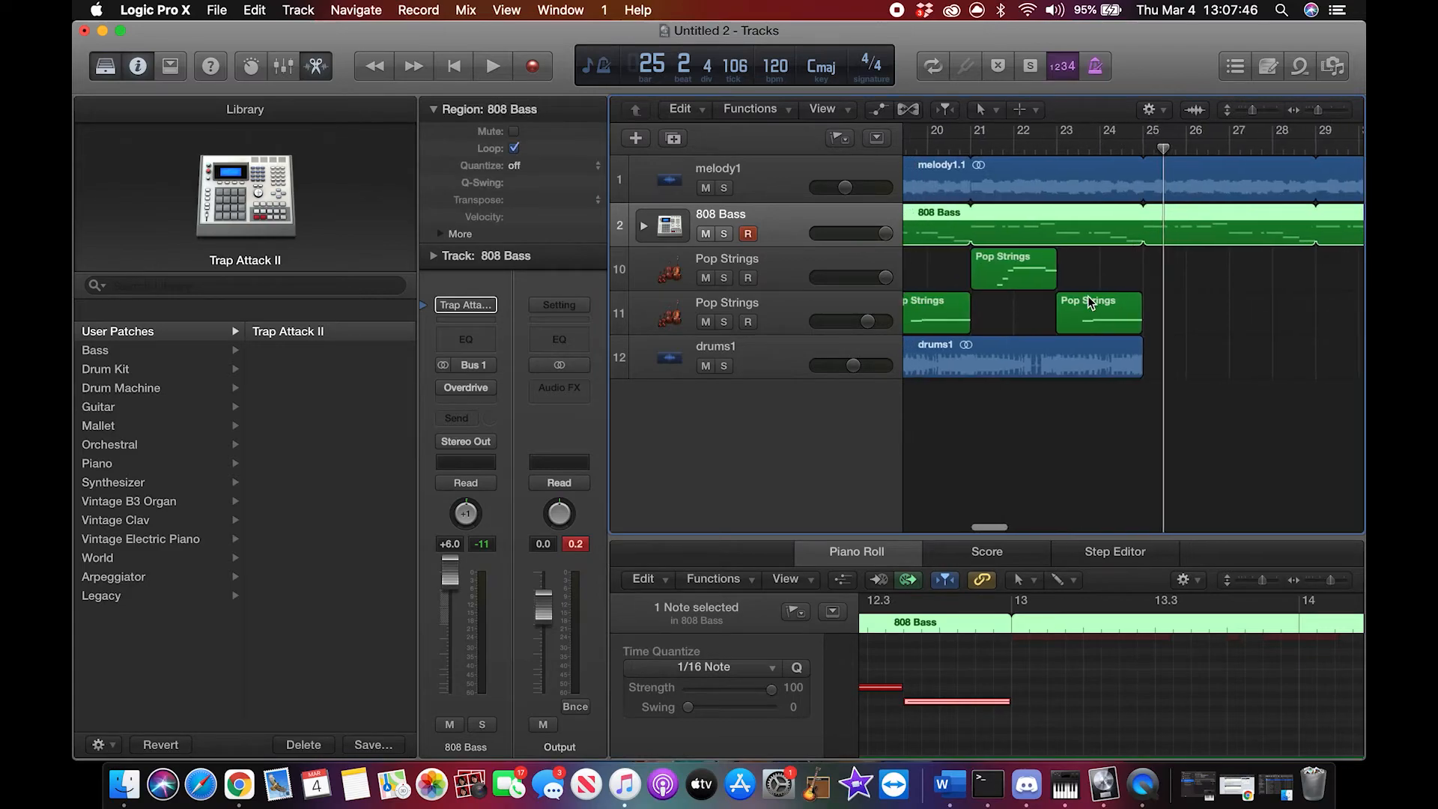
Step: Copy the first Pop Strings track's bar 21 region to bars 25 and 29 on the same track
click(1037, 276)
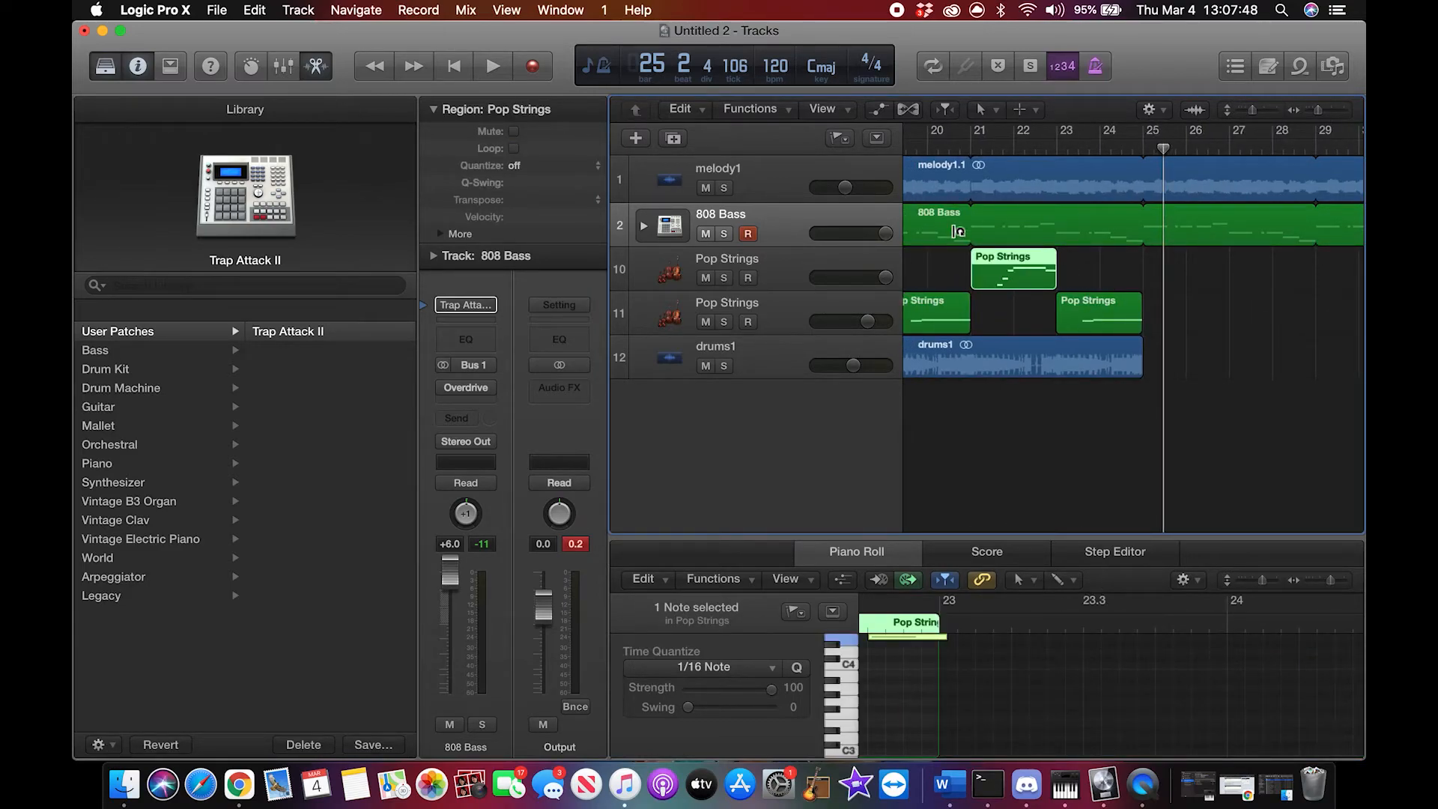
click(878, 270)
click(1152, 150)
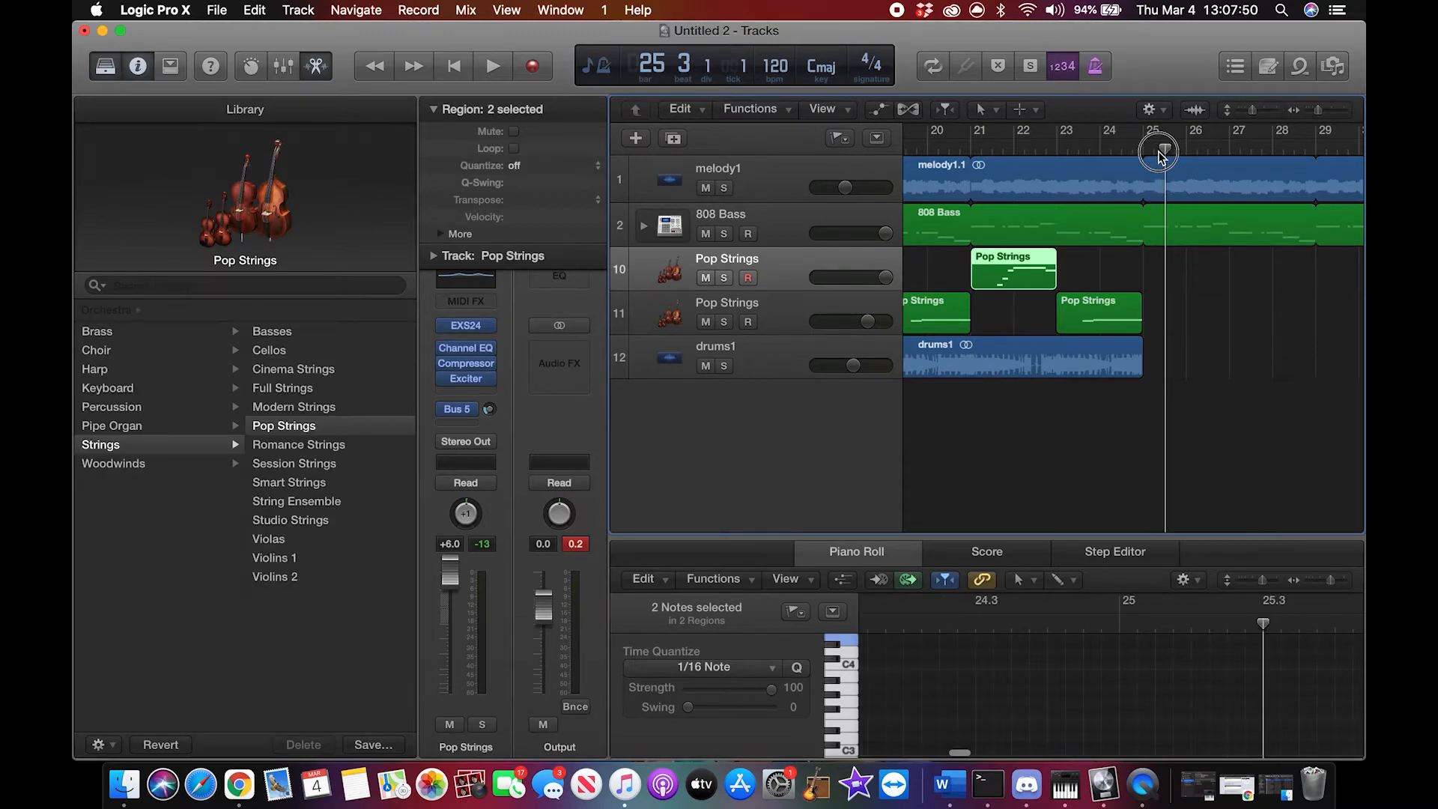
key(super+v)
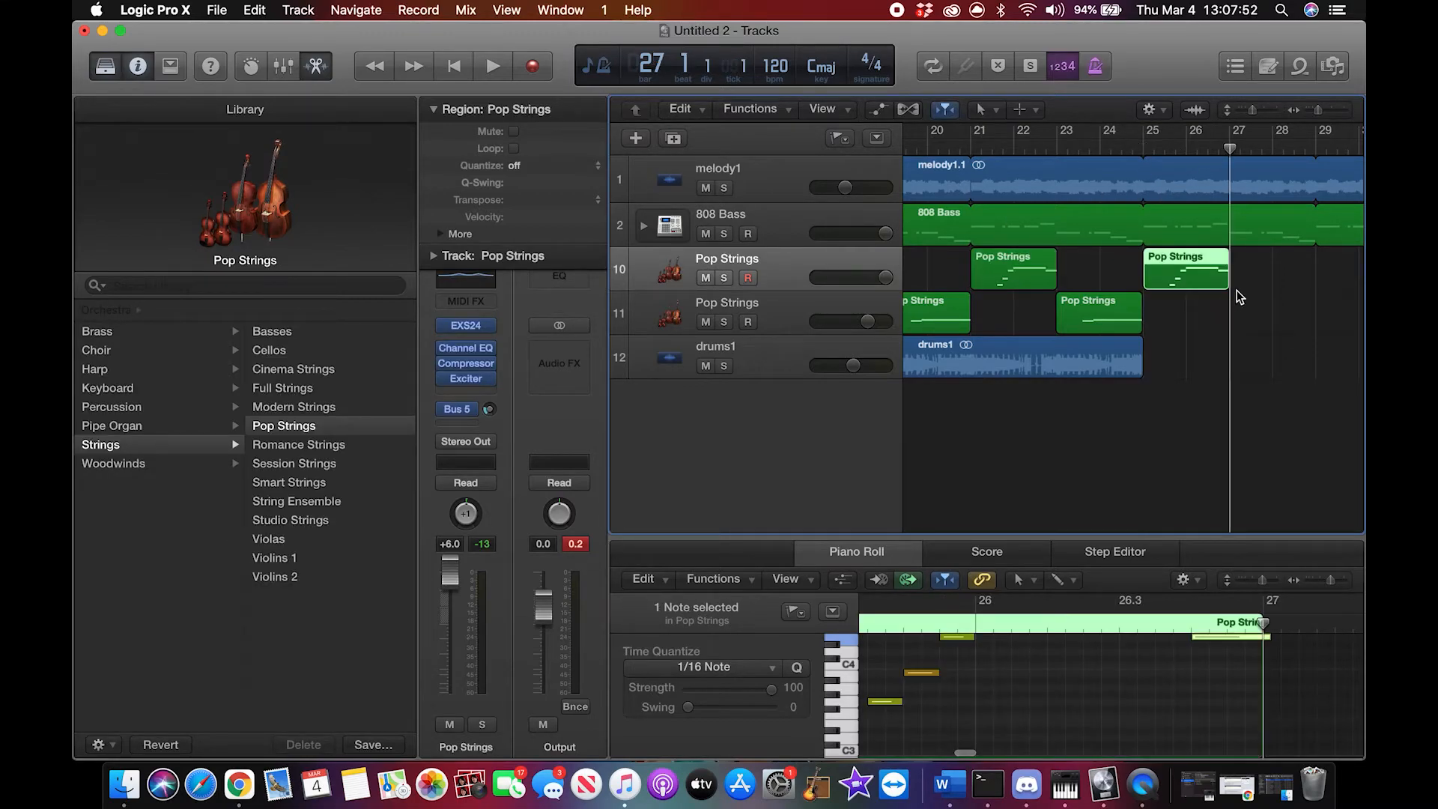
scroll(1237, 289, right, 3)
drag(1113, 148, 1198, 154)
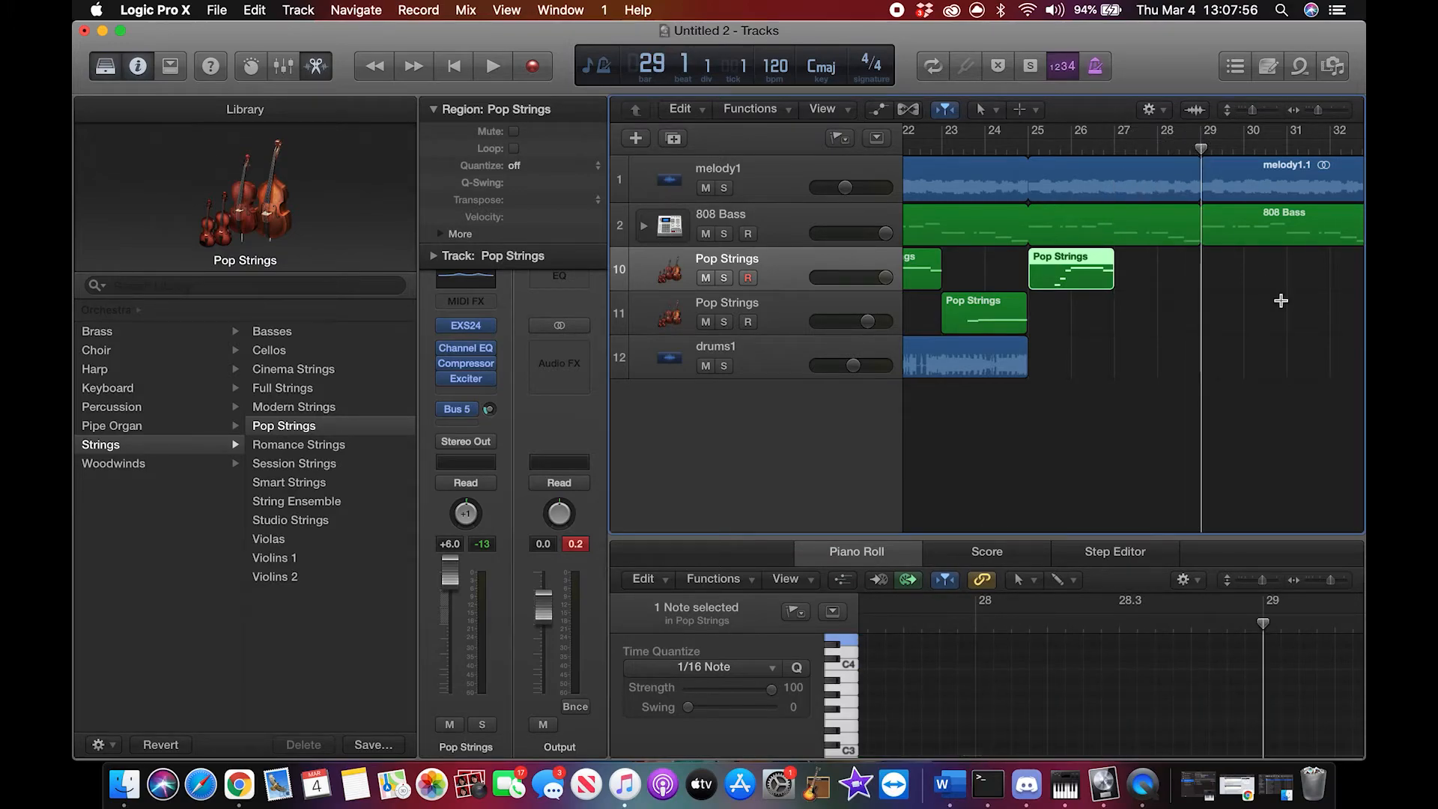
key(super+v)
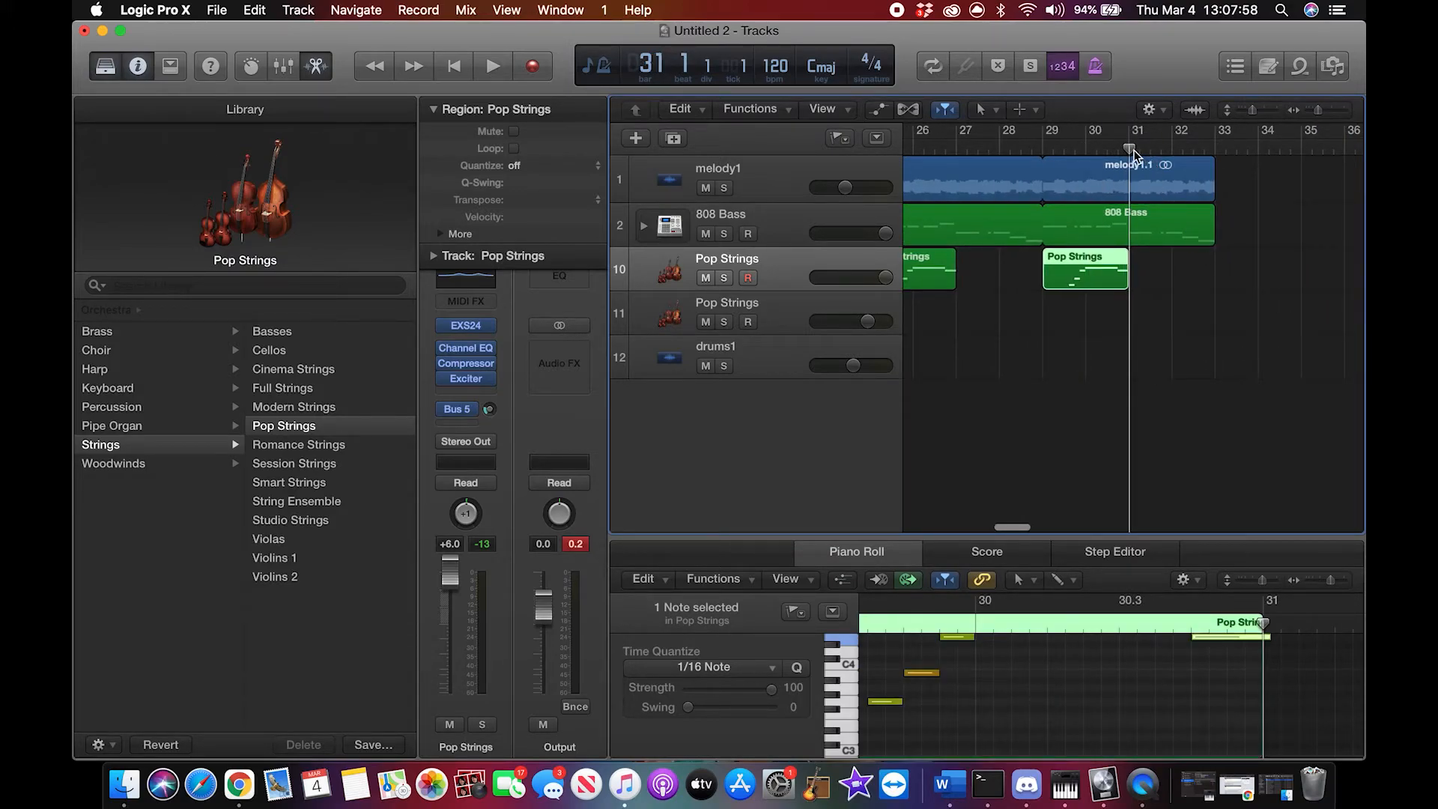
Step: Copy the second Pop Strings track's bar 23 region to bars 27 and 31 on the same track
key(super+v)
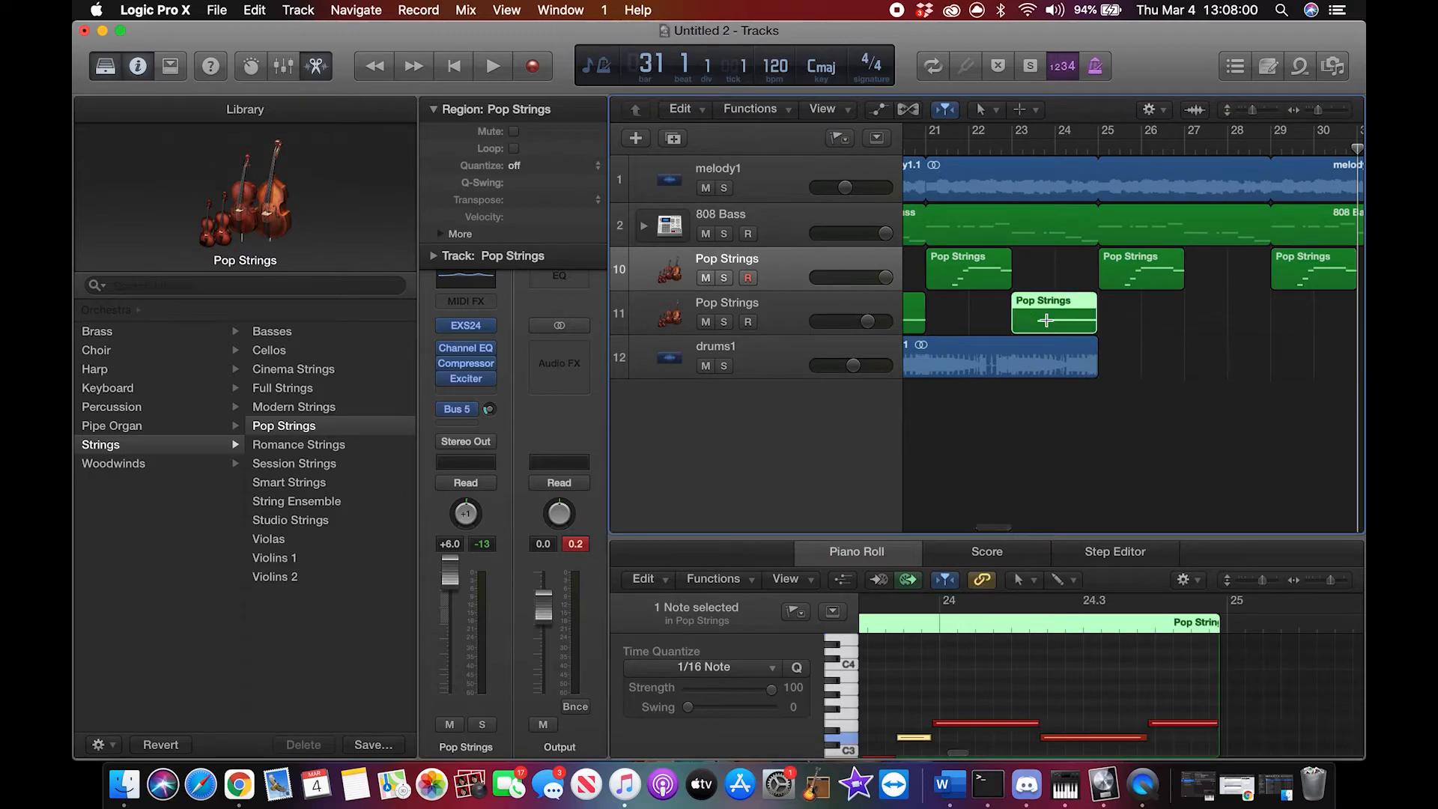
key(Delete)
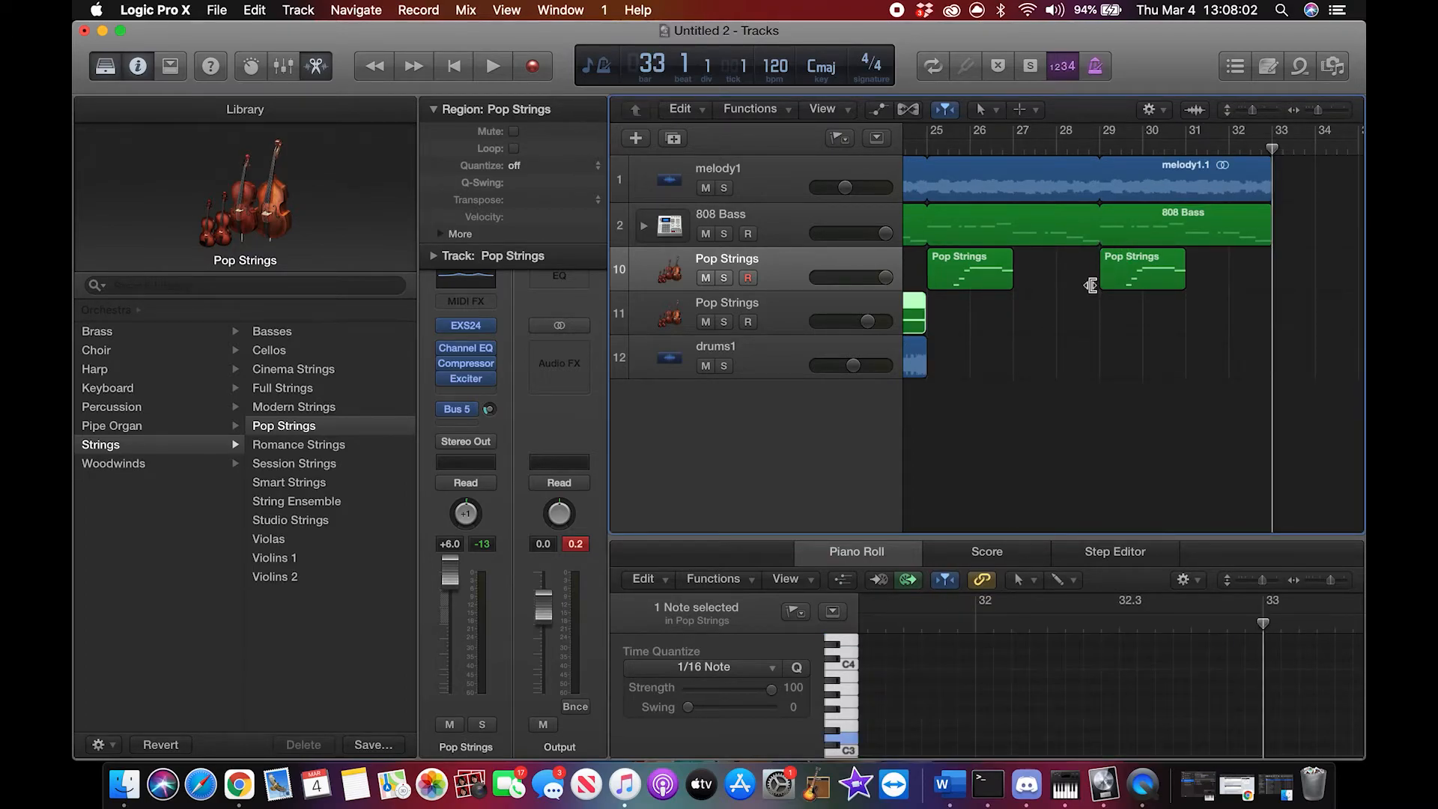
scroll(1090, 286, left, 6)
click(781, 311)
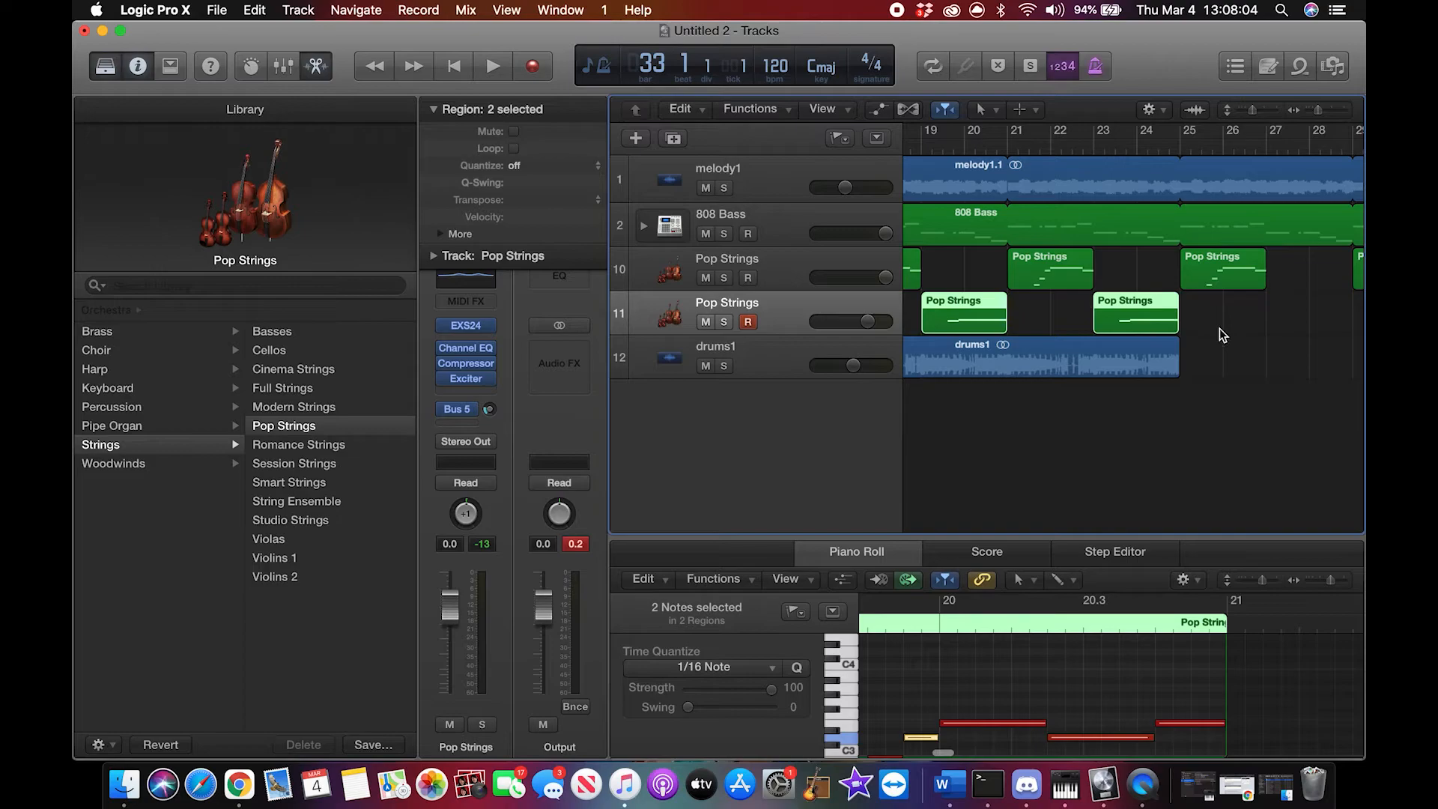
scroll(1220, 328, right, 2)
click(1185, 324)
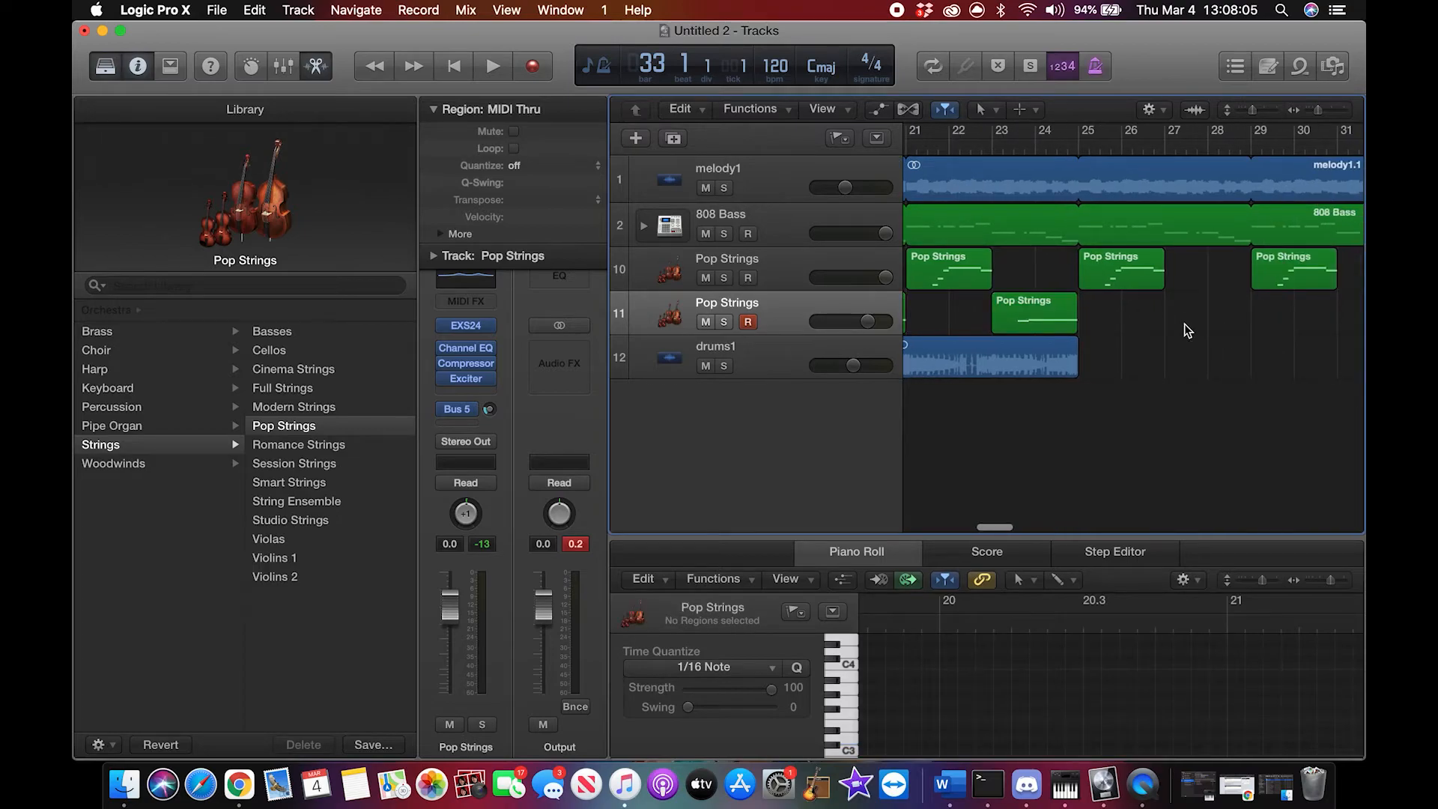
click(1167, 142)
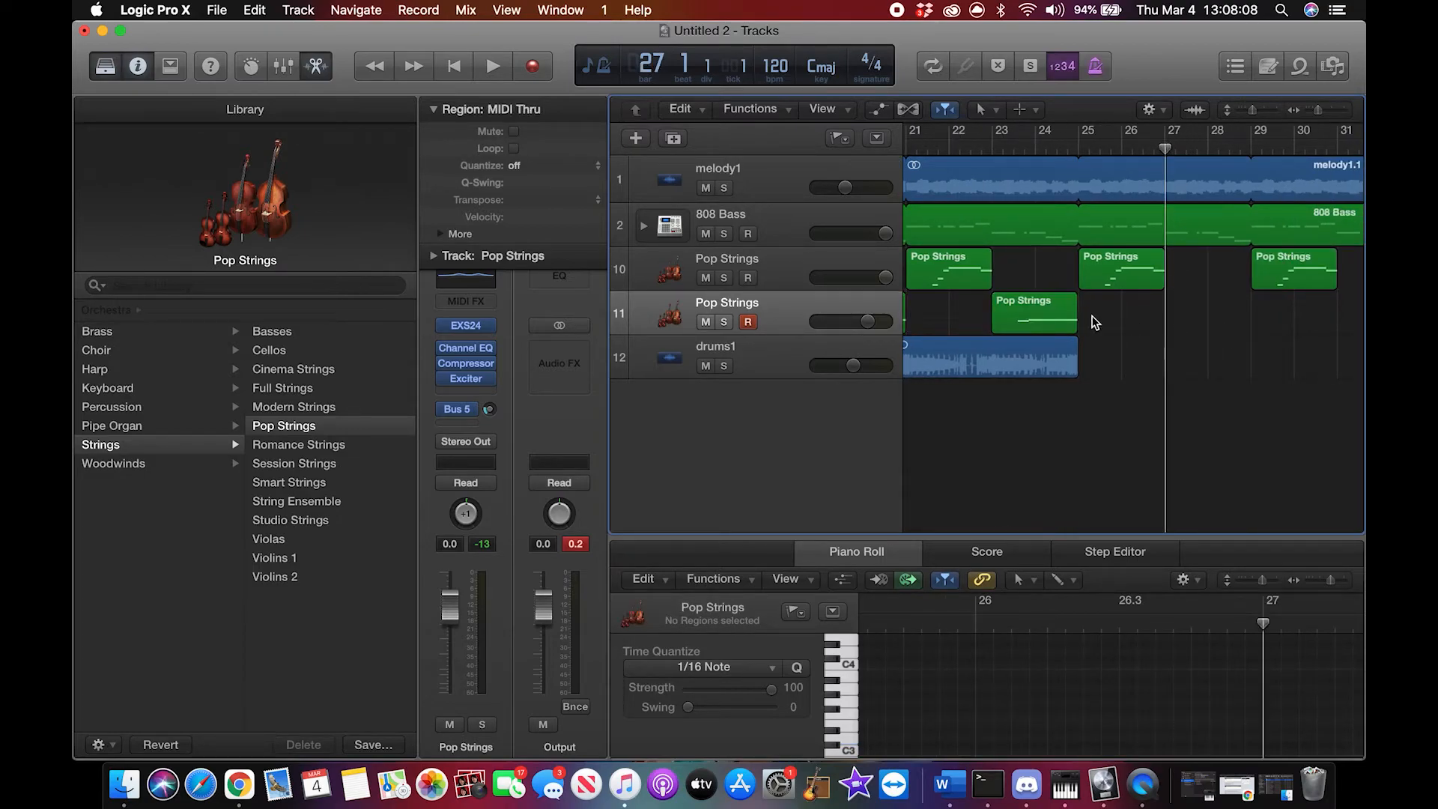
click(1041, 308)
click(1185, 324)
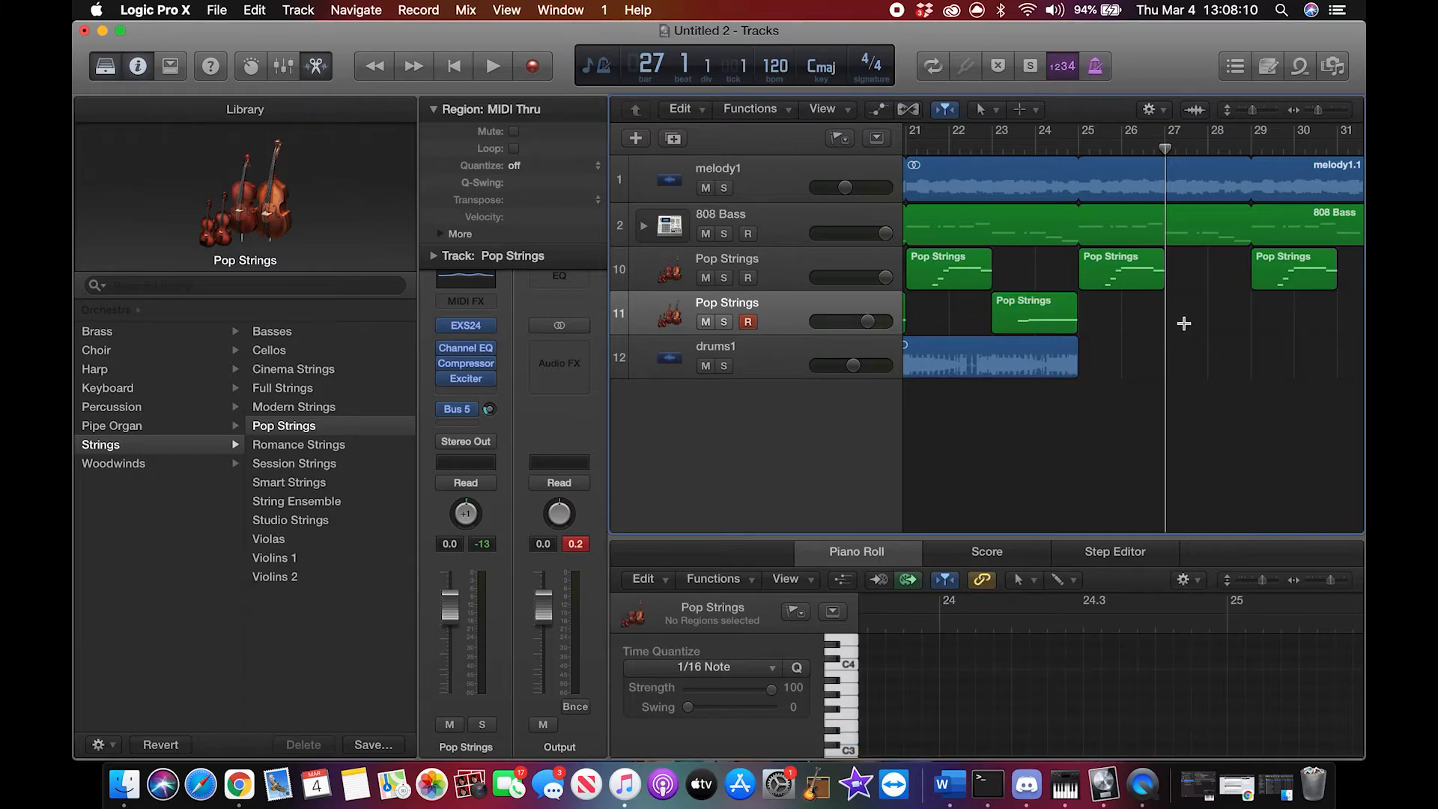
key(super+v)
scroll(1185, 322, right, 3)
click(1214, 146)
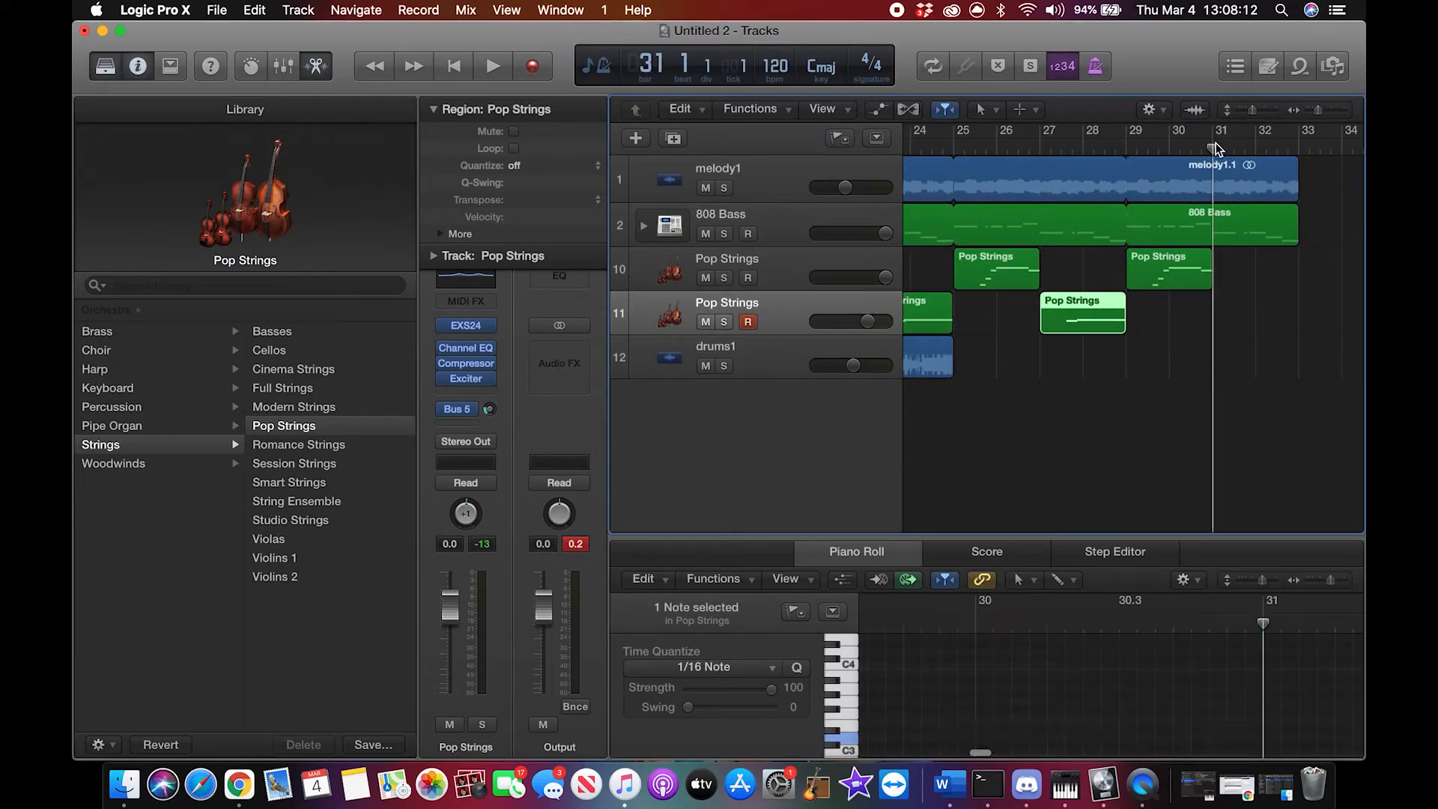
key(super+v)
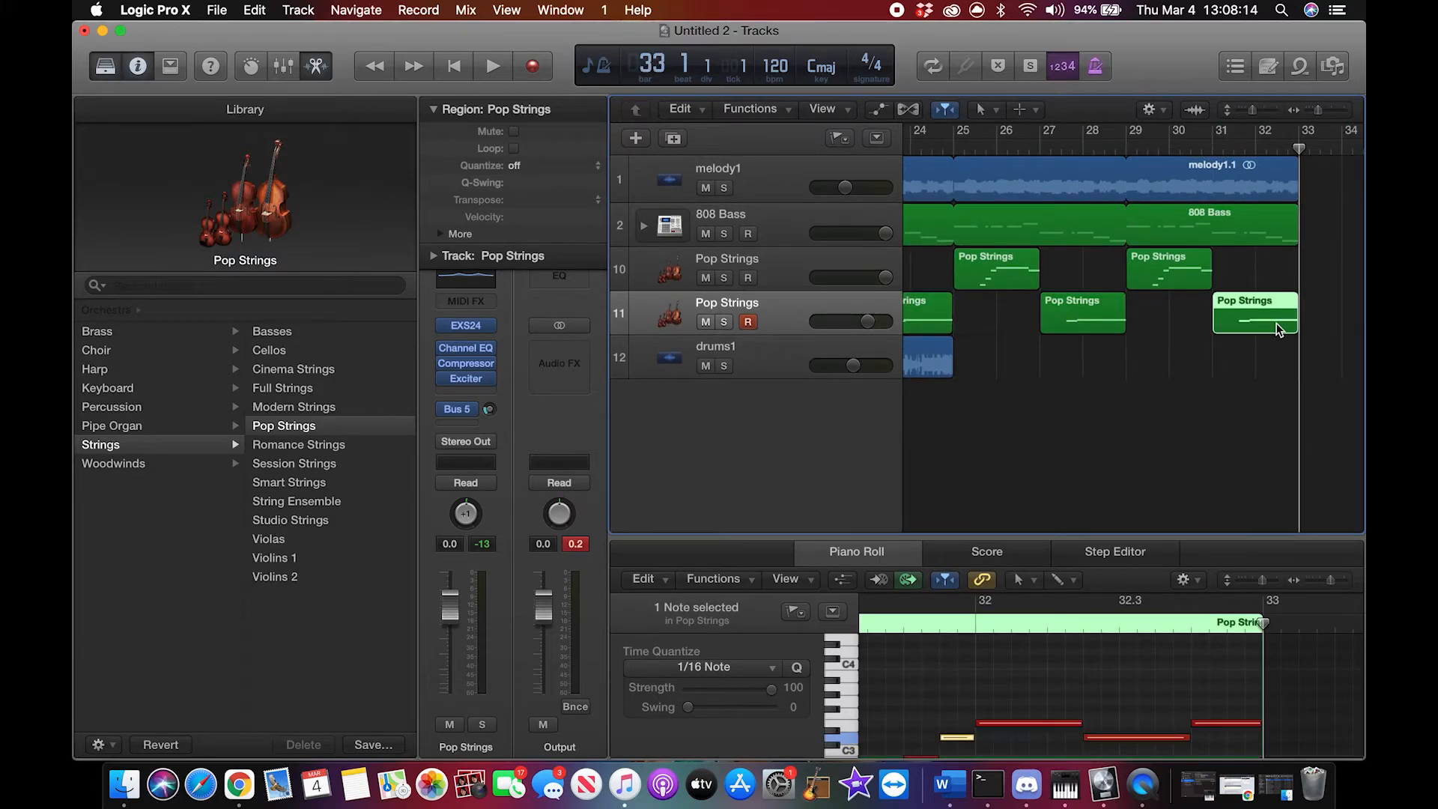
Step: Extend the drums1 loop to bar 33 to match the other tracks
scroll(1277, 322, left, 3)
drag(1072, 353, 1135, 380)
scroll(1153, 393, left, 15)
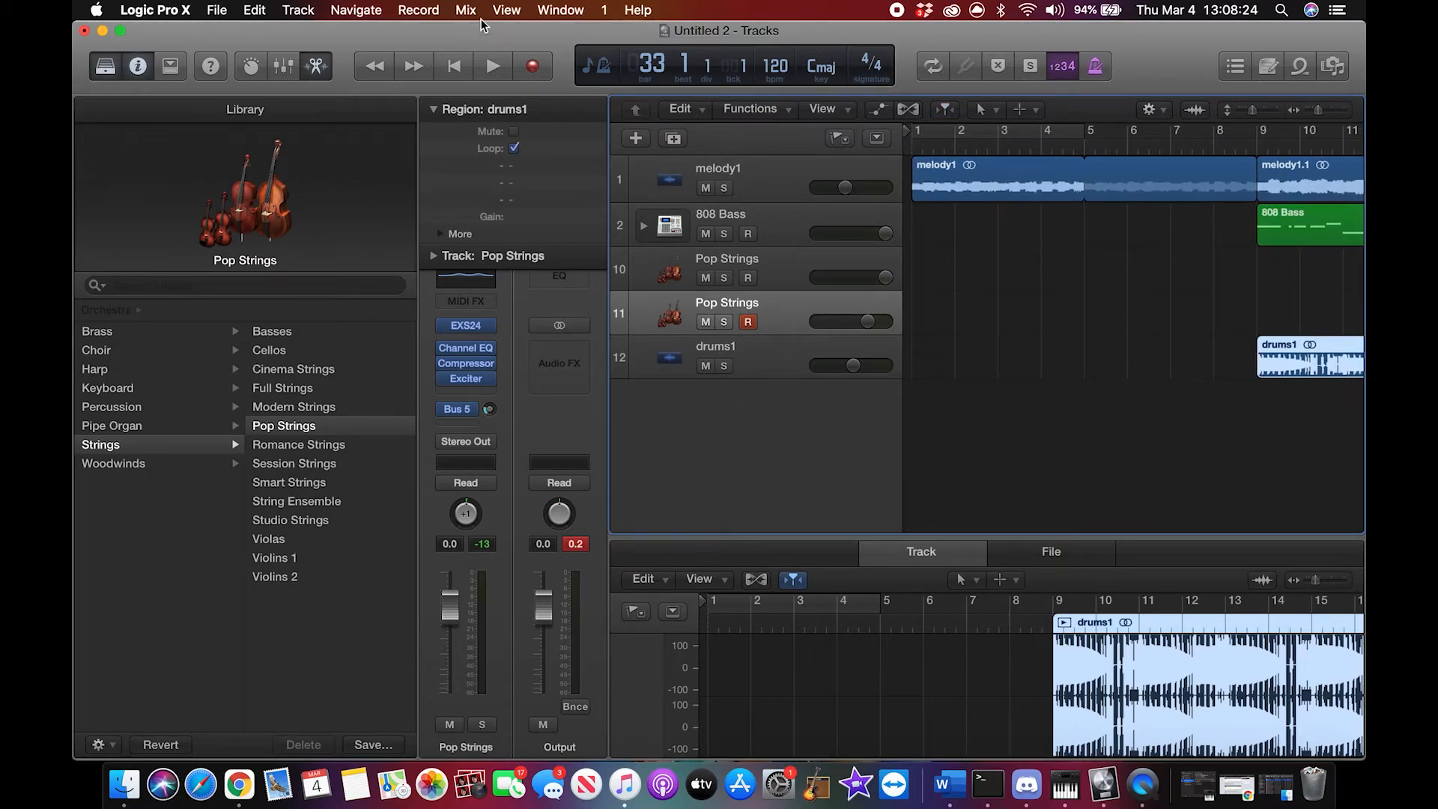
click(705, 366)
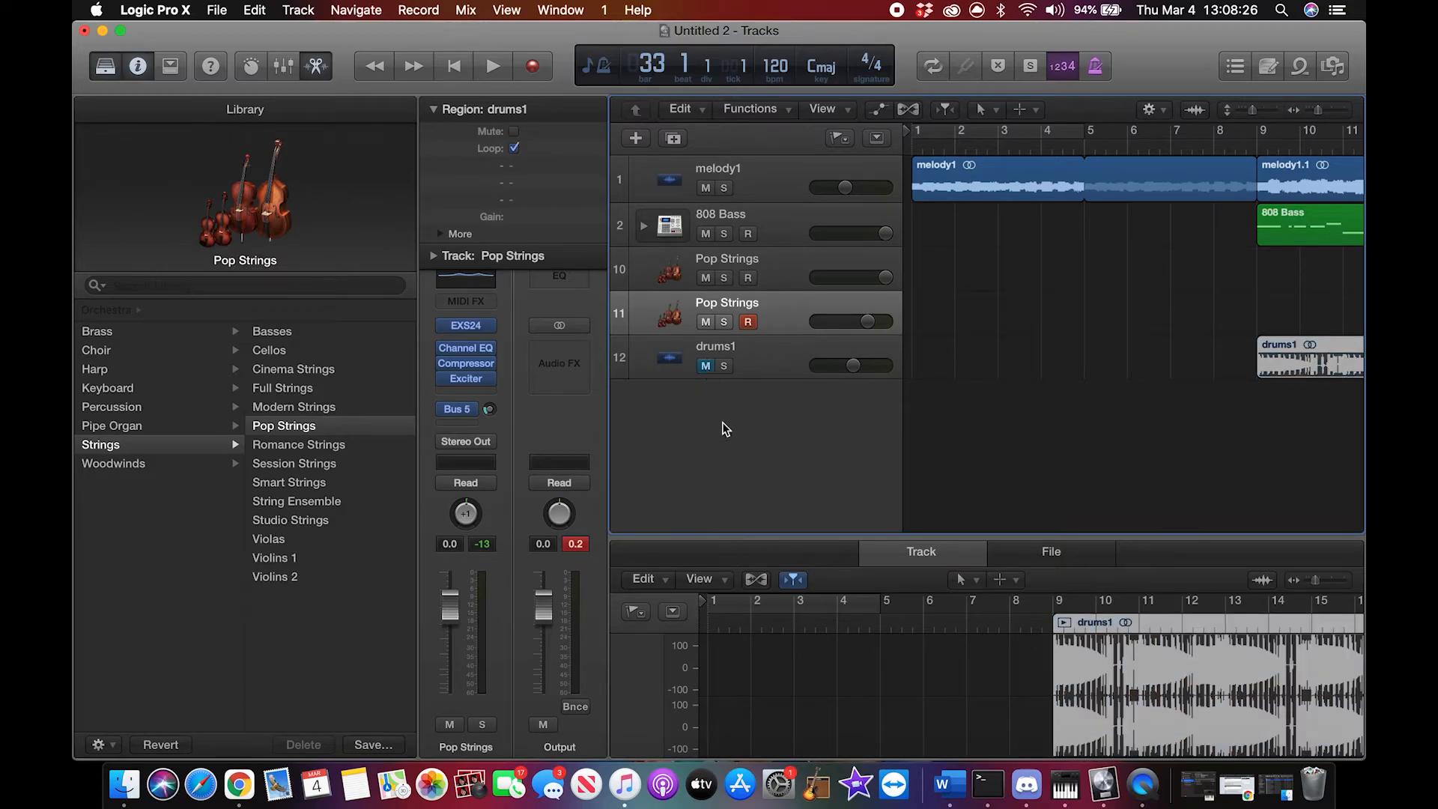
click(706, 366)
double_click(739, 457)
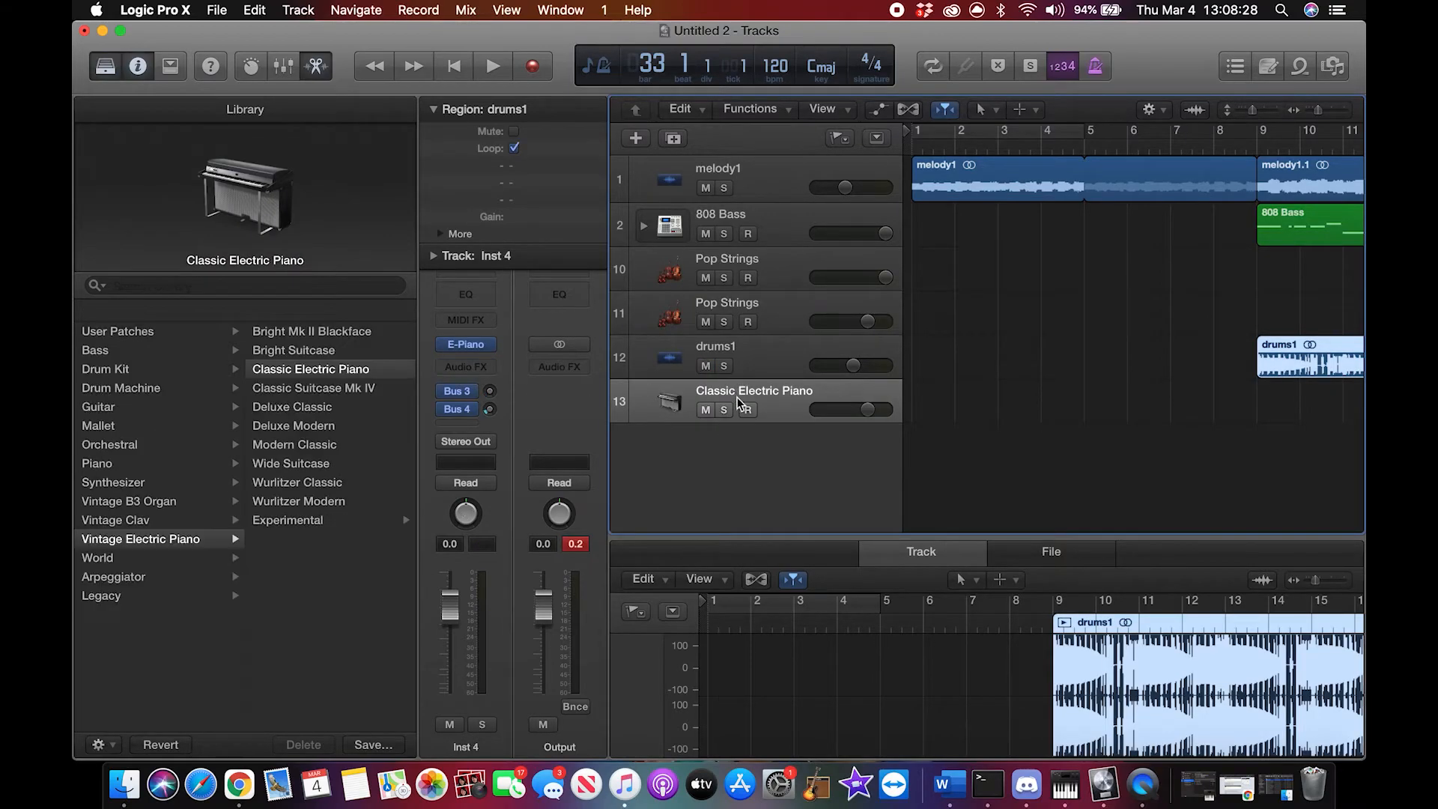
key(Delete)
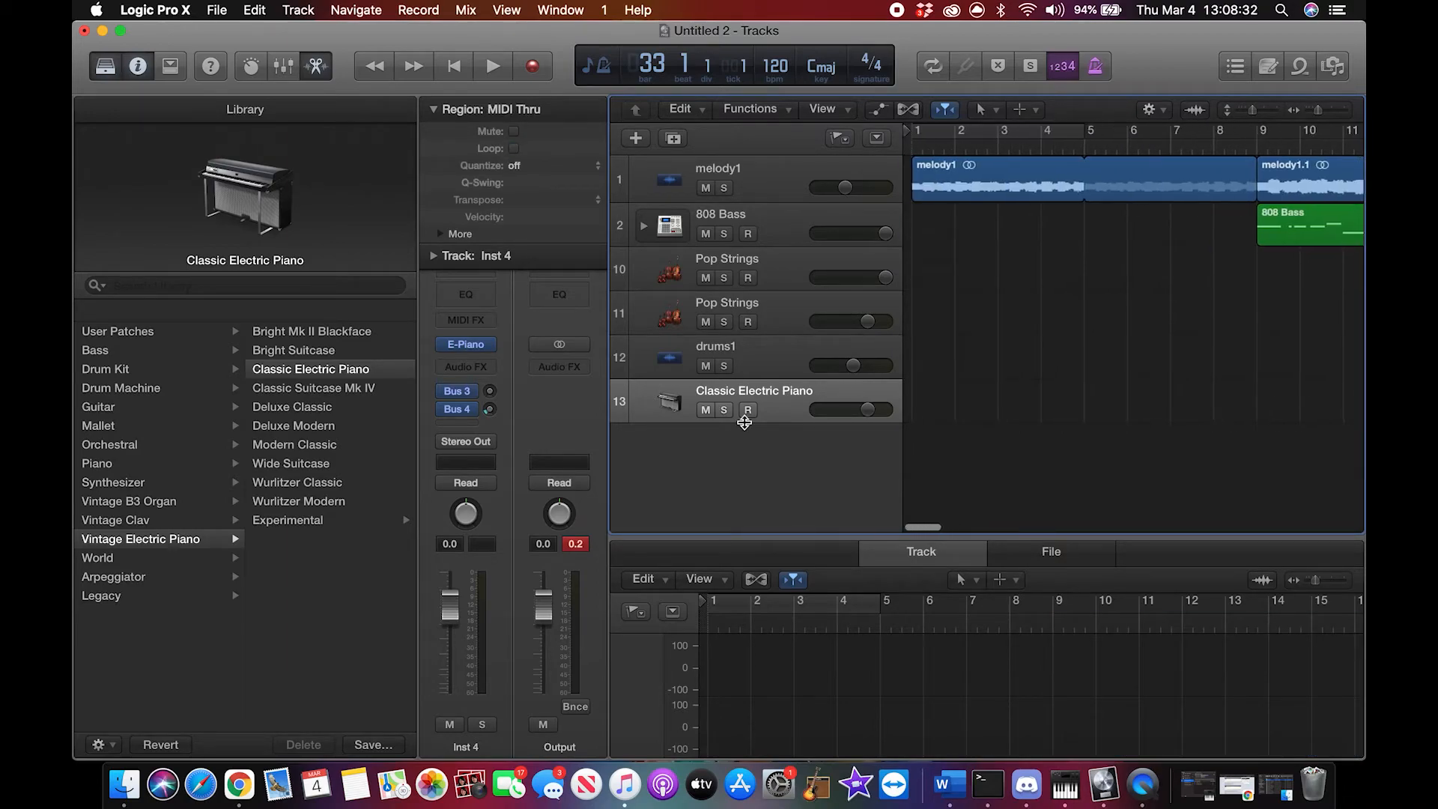
key(super+z)
click(1024, 463)
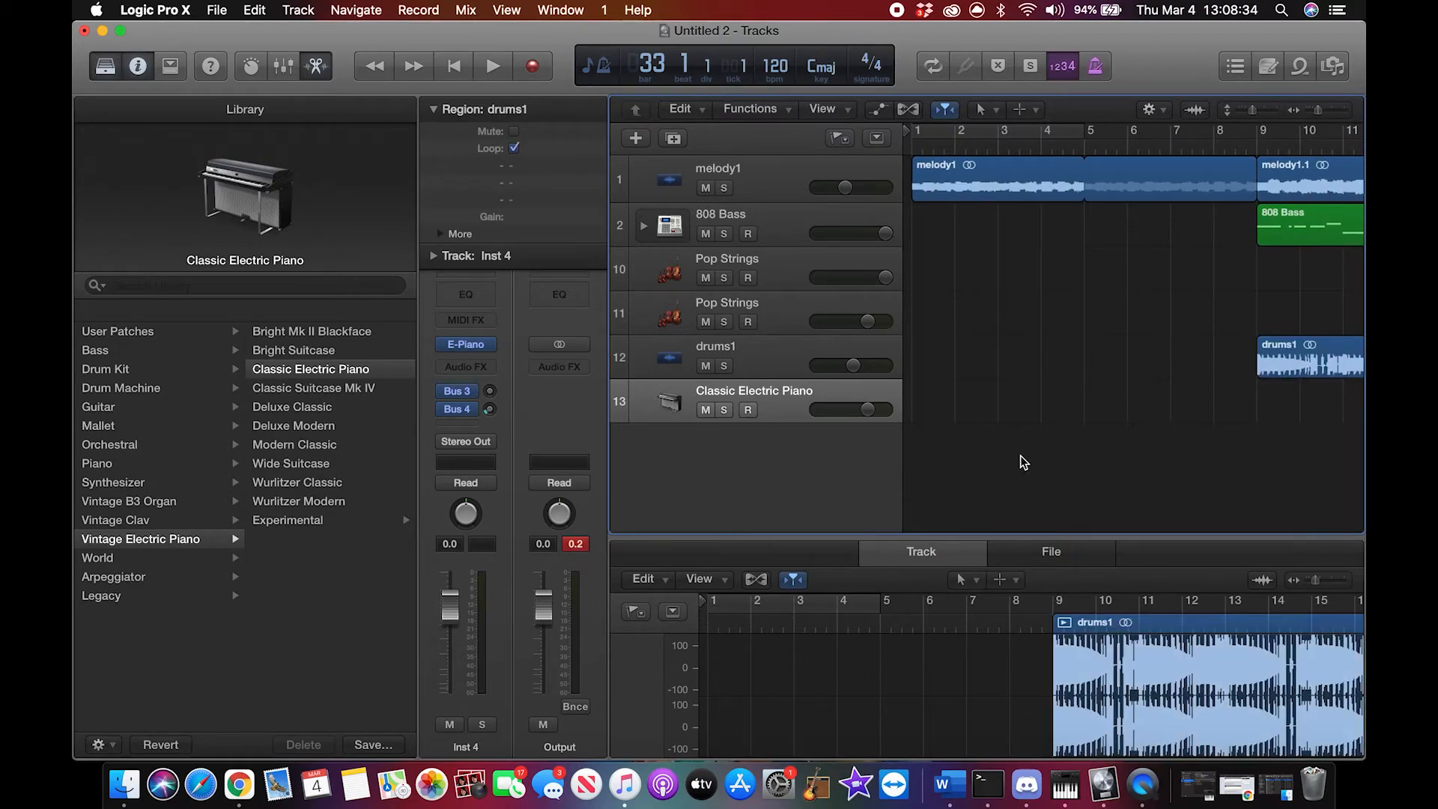
key(super+BackSpace)
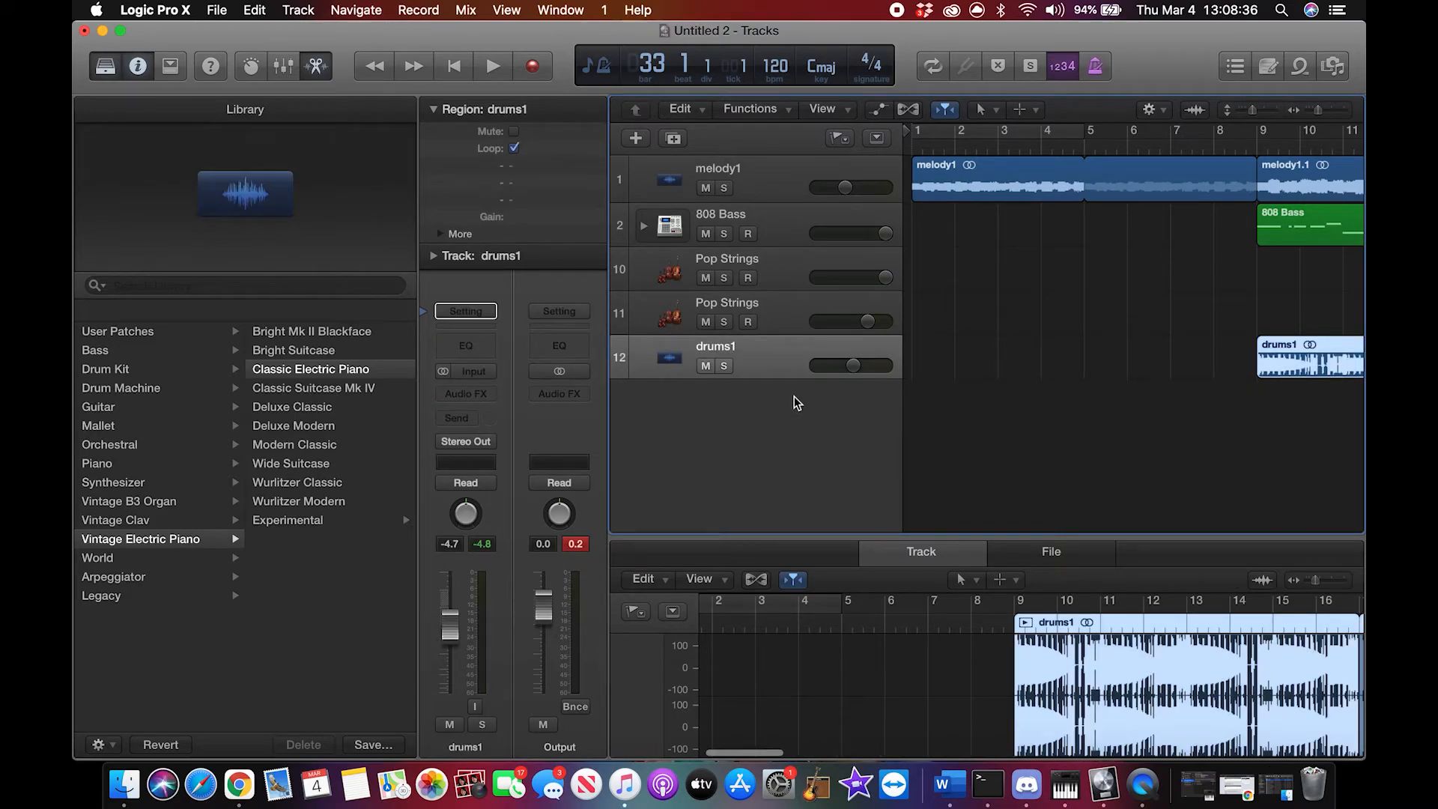
Step: Create Fade Out volume automation on the Output track, ending at bar 33
click(470, 10)
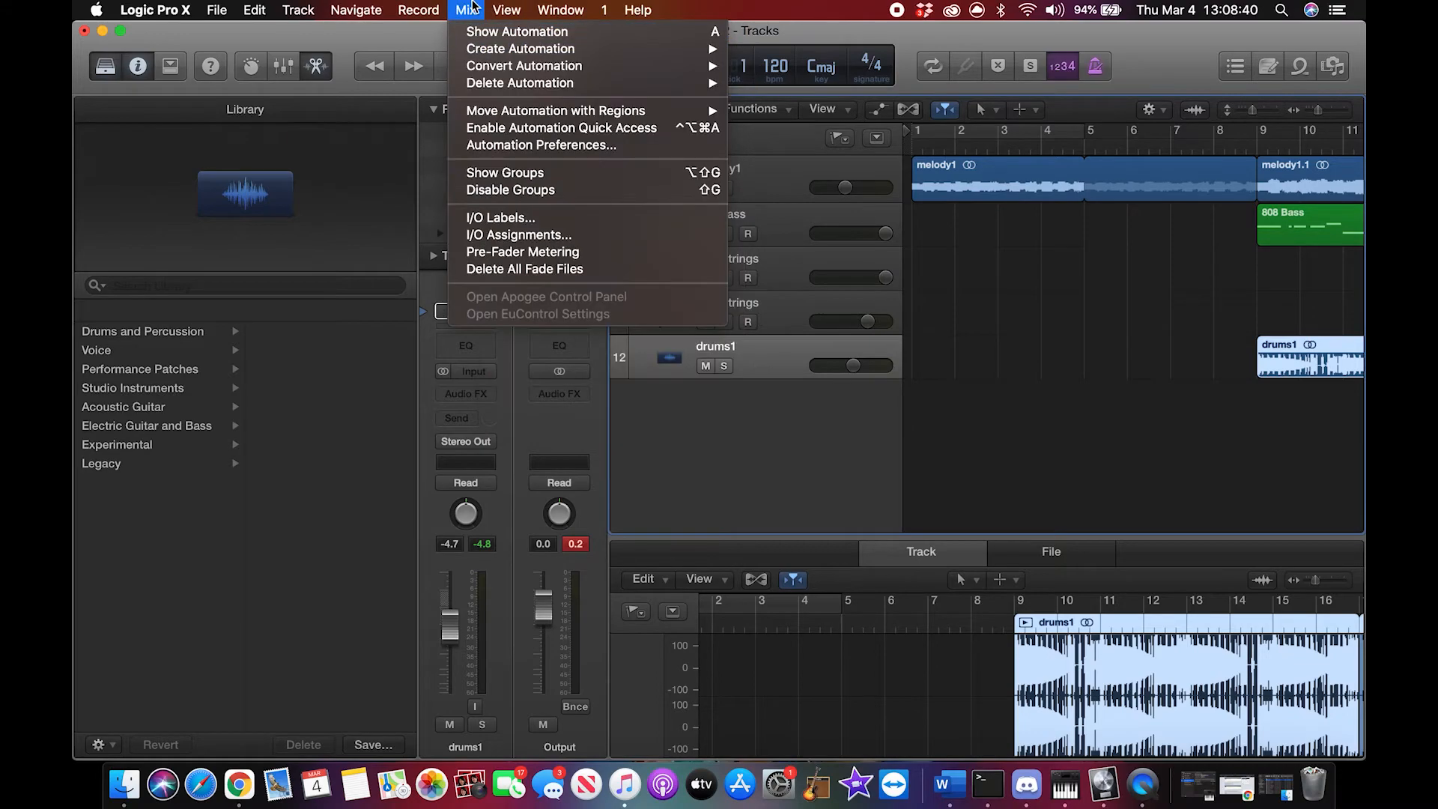
mouse_move(490, 53)
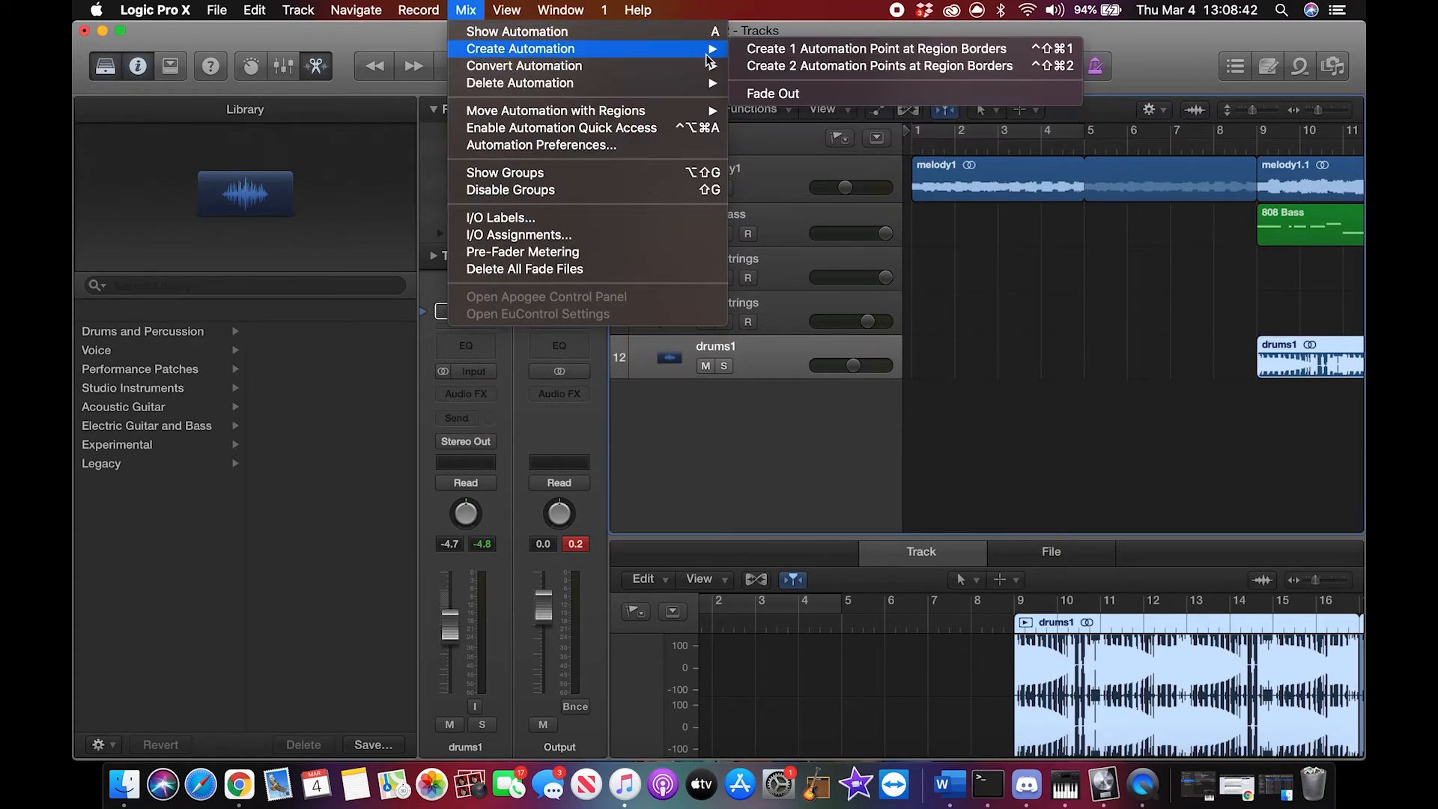
click(786, 97)
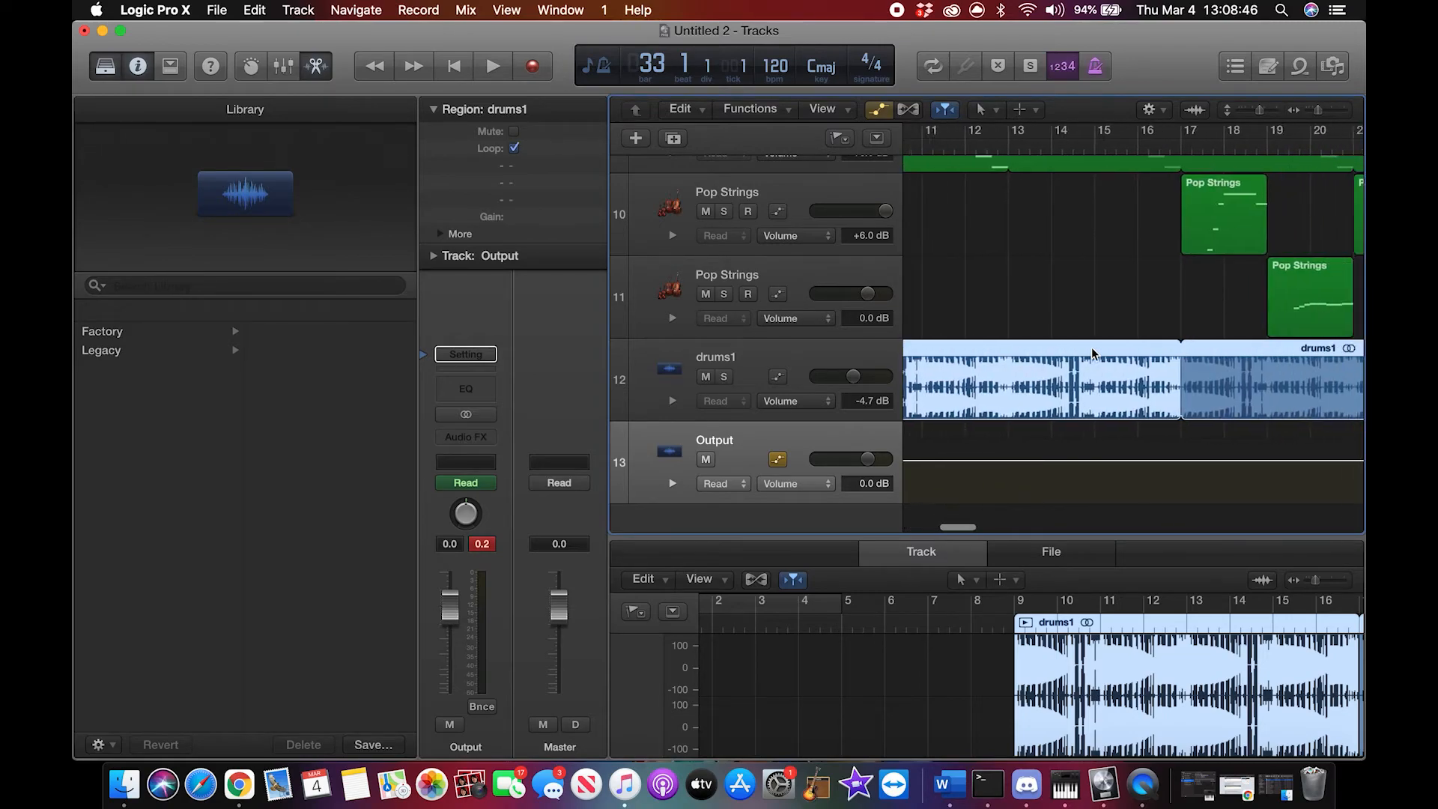
scroll(1095, 346, right, 3)
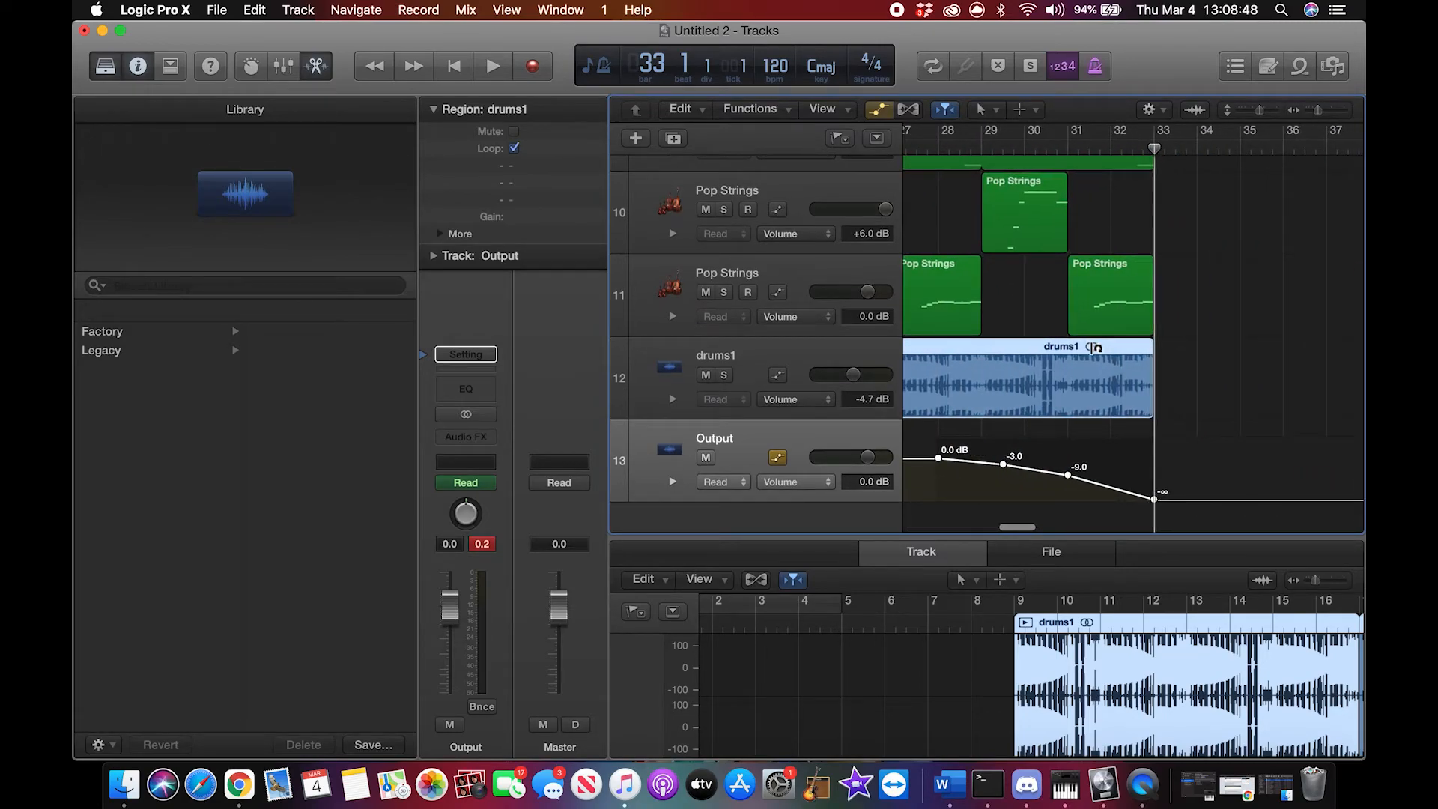
Step: Move the project end marker back to just after bar 33, where the tracks and the fade-out finish
scroll(1095, 347, right, 20)
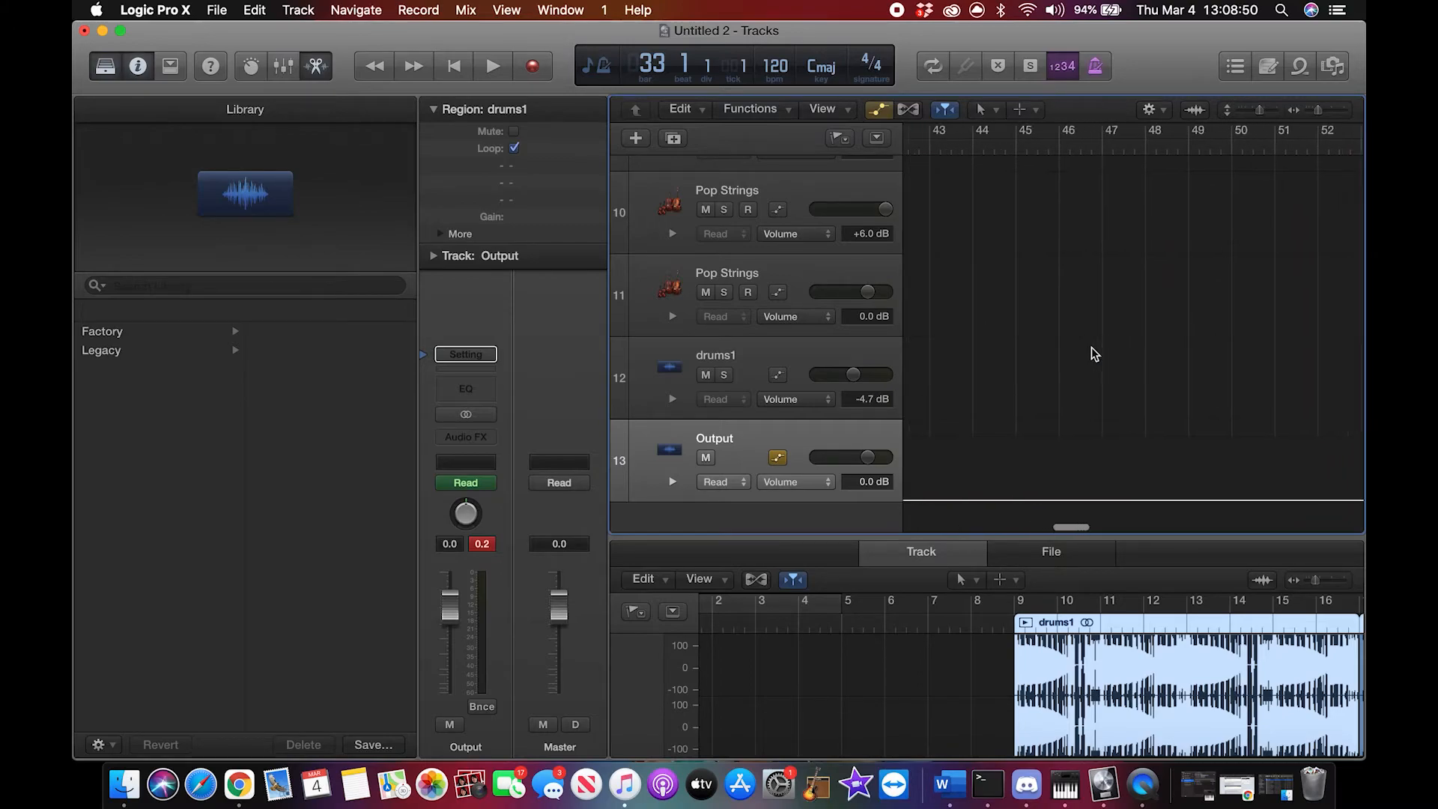
scroll(1092, 354, right, 20)
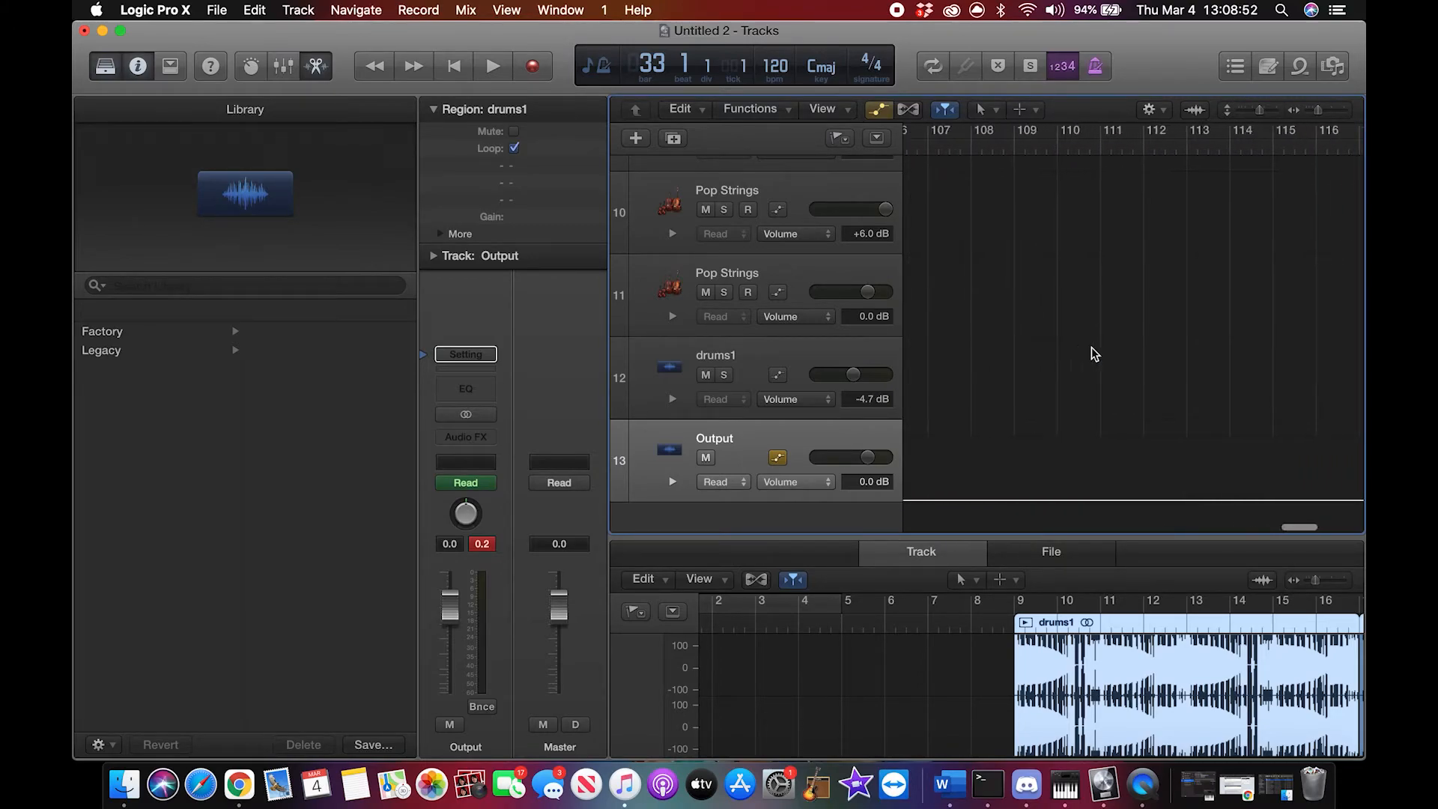
mouse_move(1346, 134)
mouse_down()
mouse_move(1333, 154)
mouse_move(1016, 158)
mouse_up()
mouse_move(965, 140)
mouse_down()
mouse_move(914, 135)
mouse_move(1101, 149)
mouse_move(1296, 131)
mouse_move(1249, 151)
mouse_up()
scroll(1252, 155, right, 6)
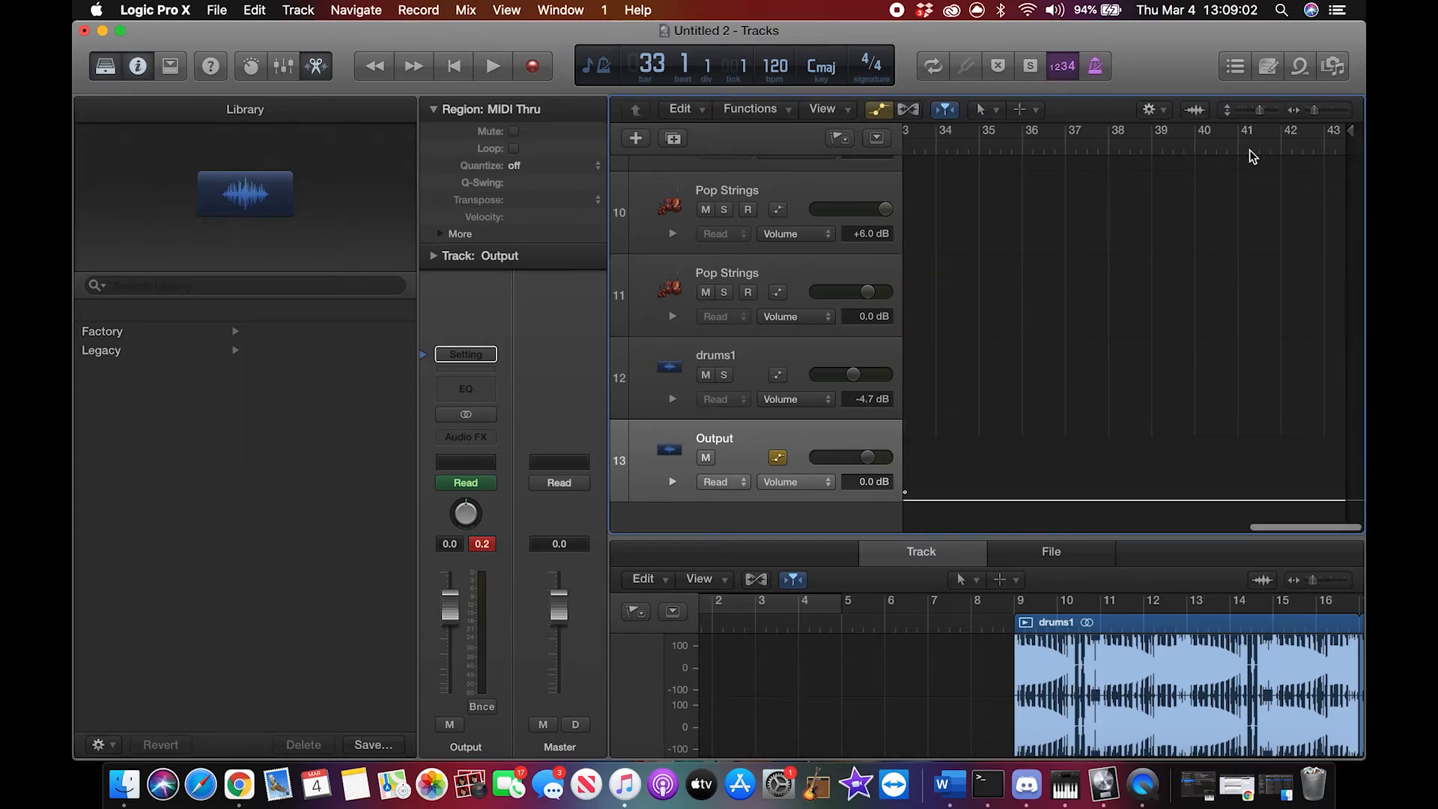
drag(1352, 127, 941, 160)
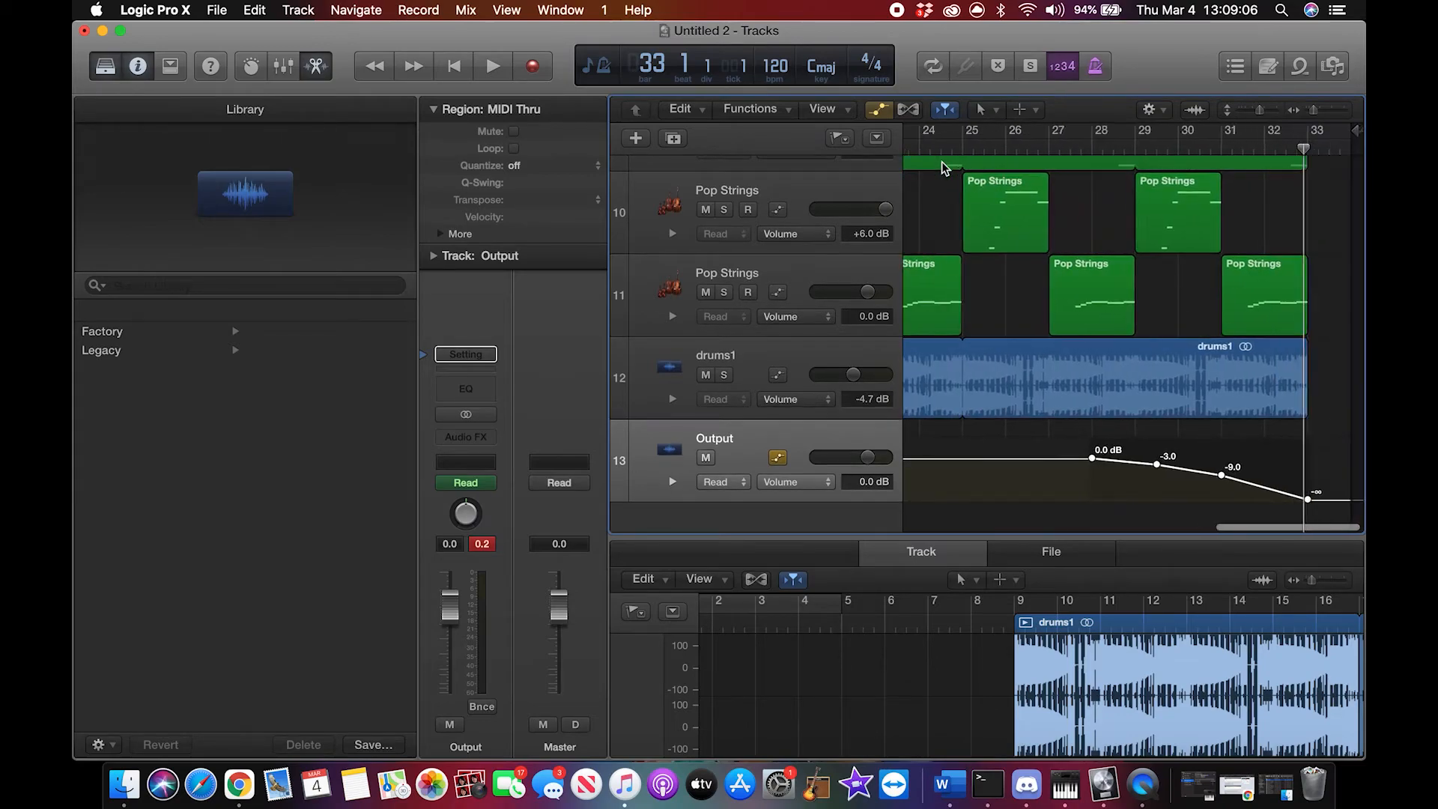
scroll(1284, 192, right, 1)
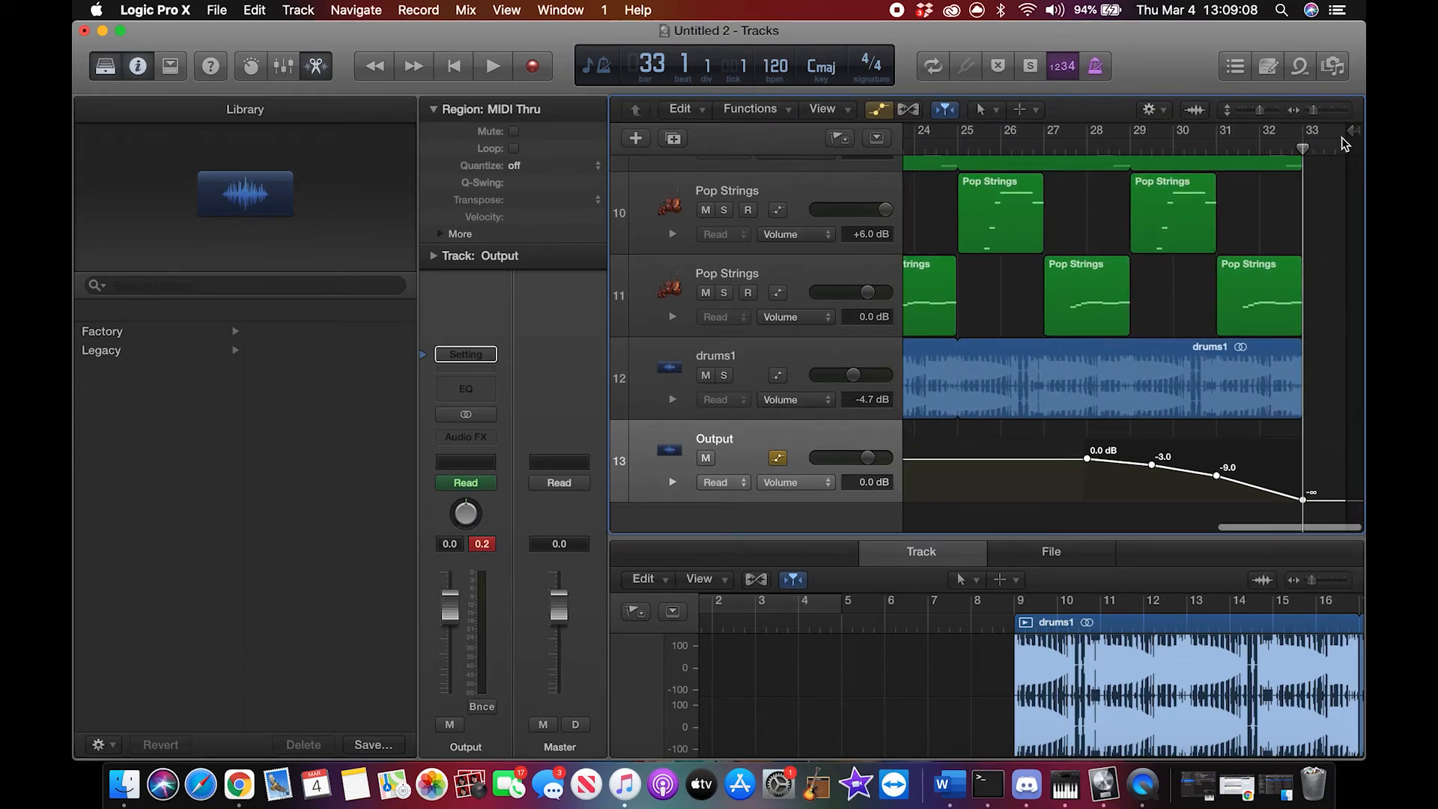
drag(1348, 136, 1326, 144)
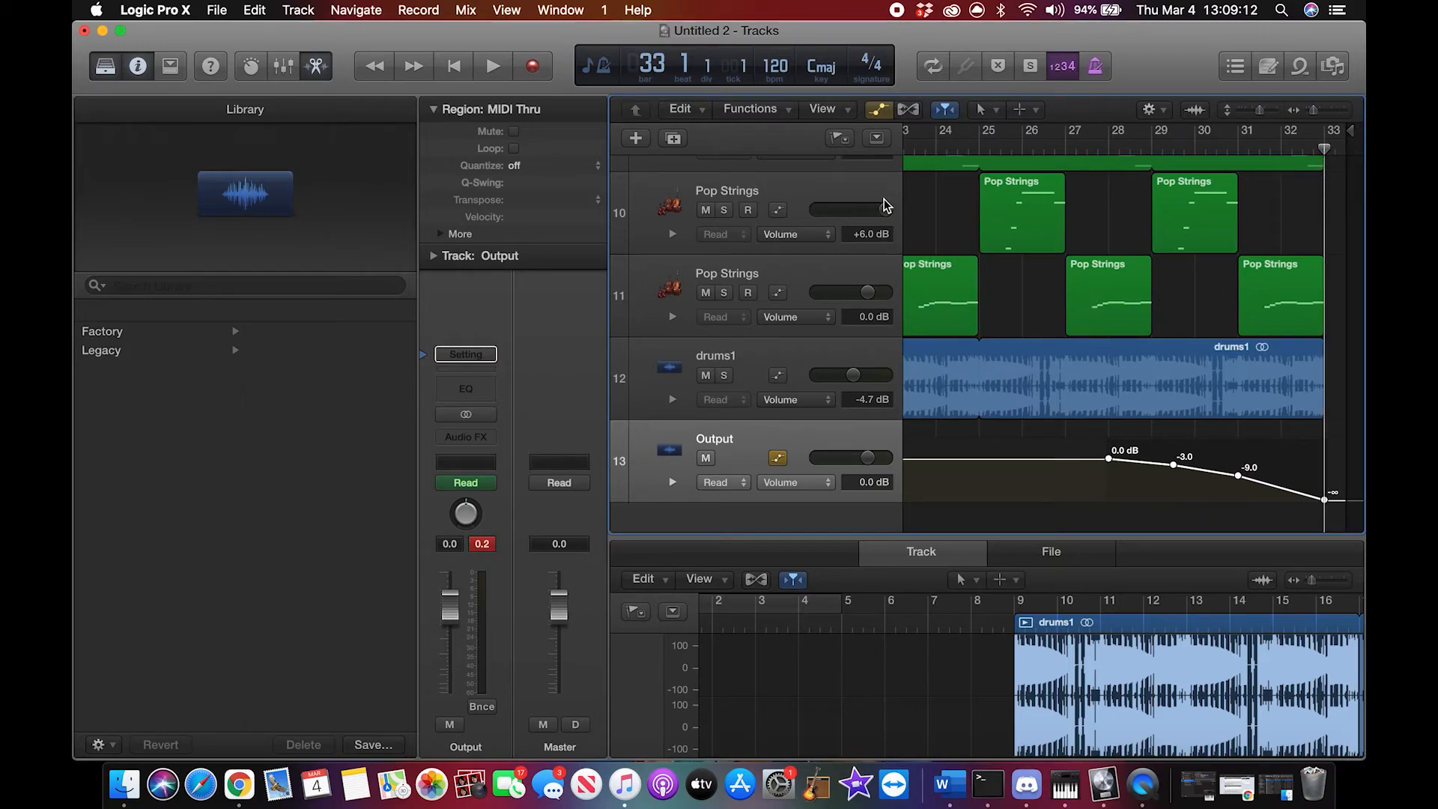
Step: Play the opening bar of the arrangement from the start of the project and stop
scroll(920, 209, left, 15)
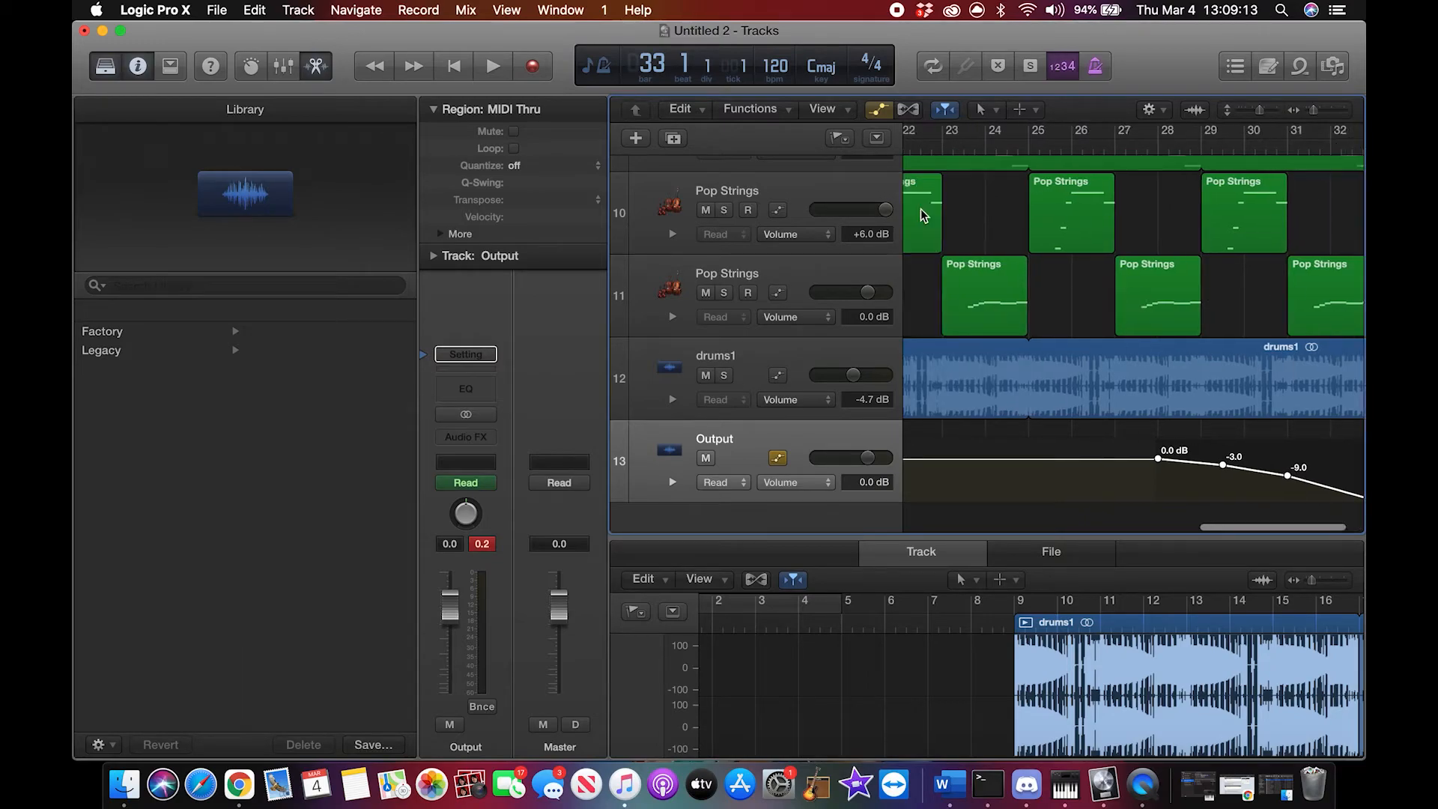
click(459, 69)
scroll(968, 227, up, 4)
key(space)
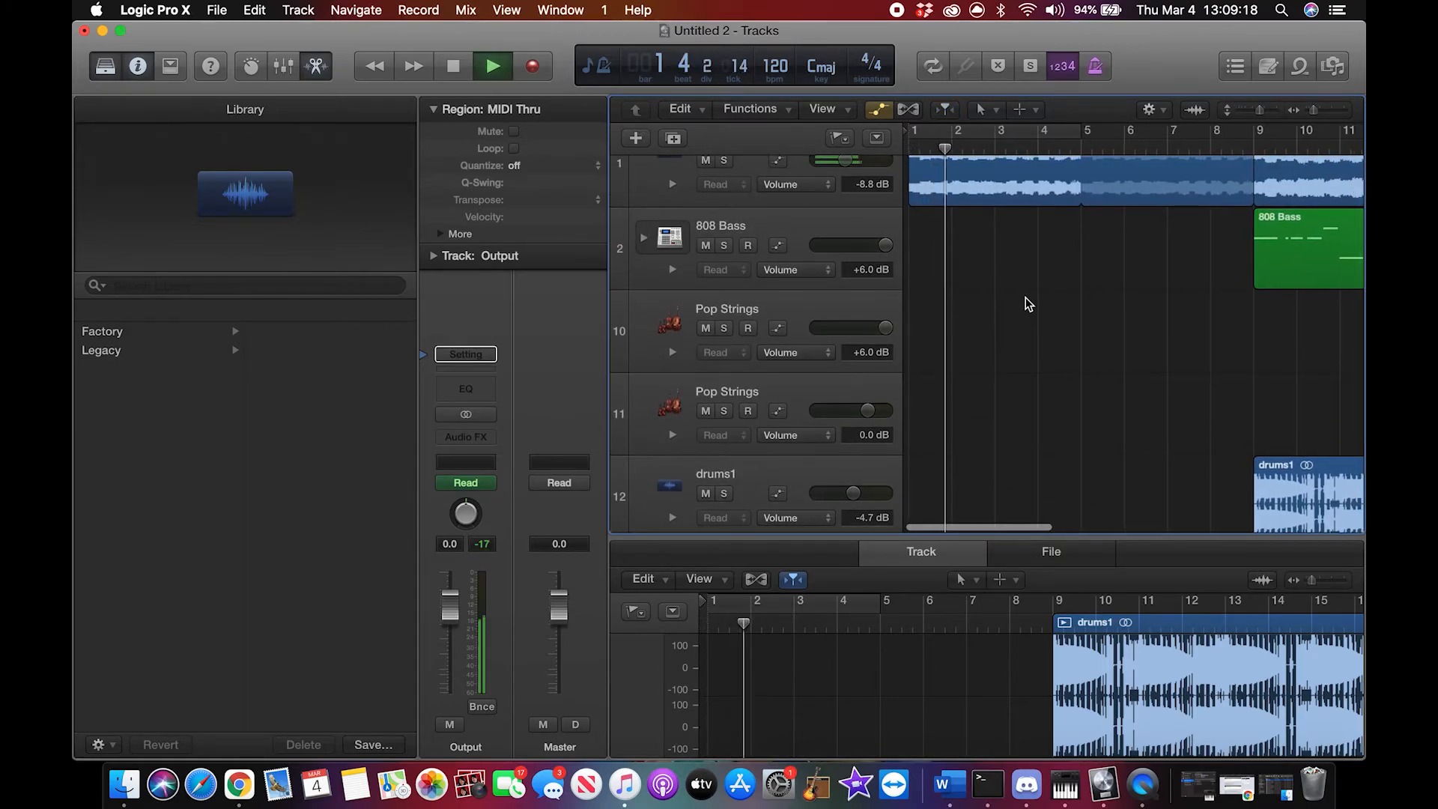
key(space)
Step: Play the arrangement from bar 21 through the project end to check the fade-out on the Output track
scroll(1026, 303, right, 10)
scroll(1026, 298, right, 8)
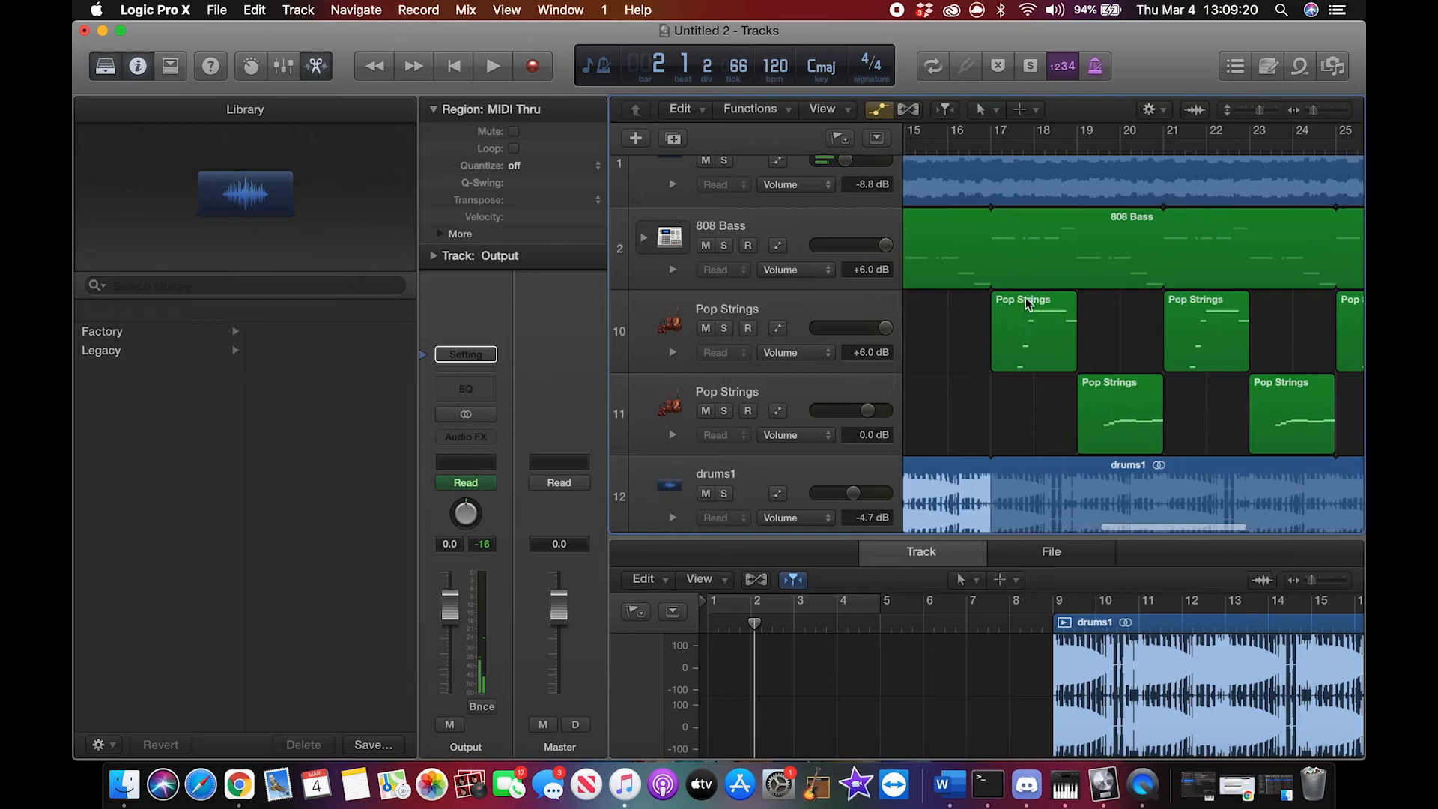
click(1118, 153)
key(space)
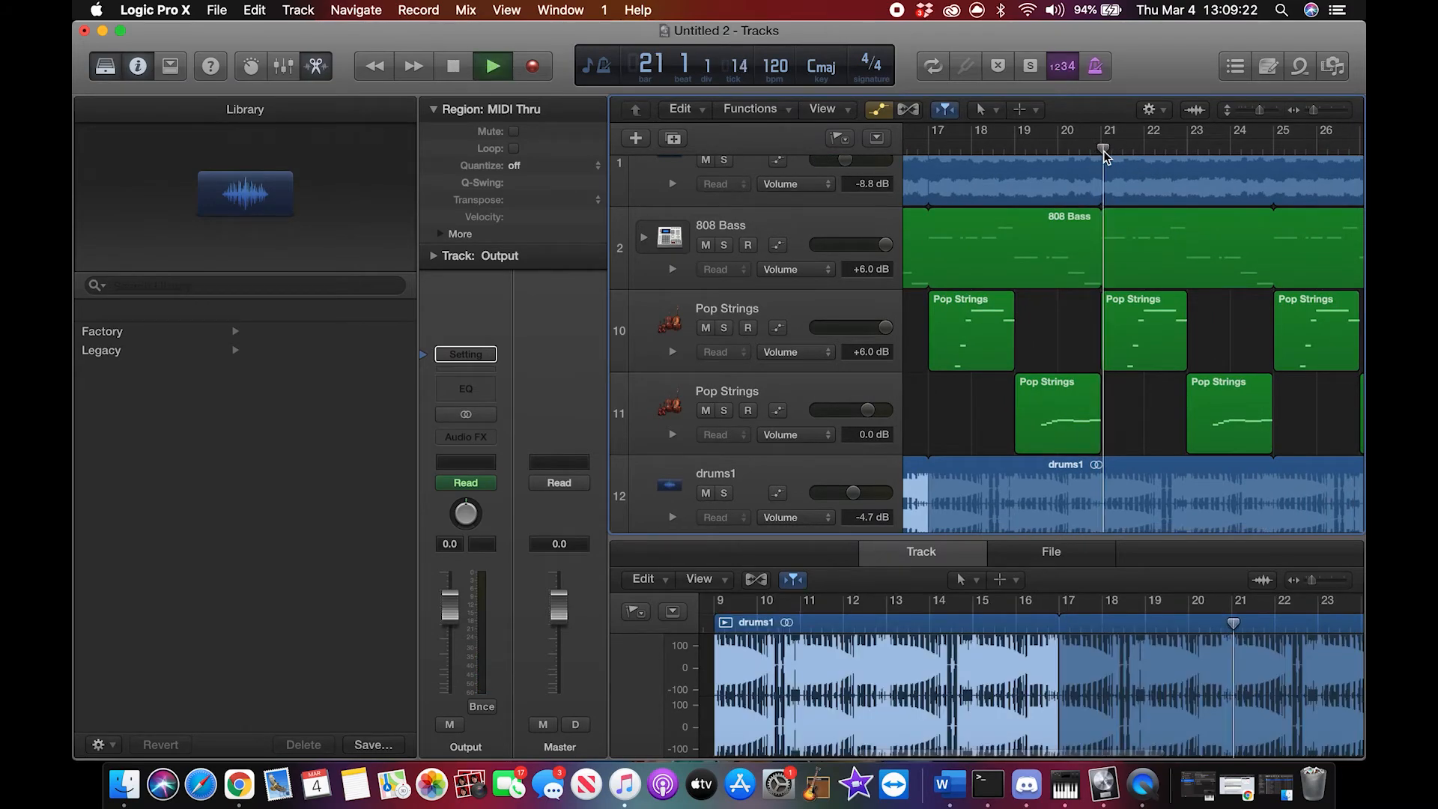
scroll(1242, 390, down, 5)
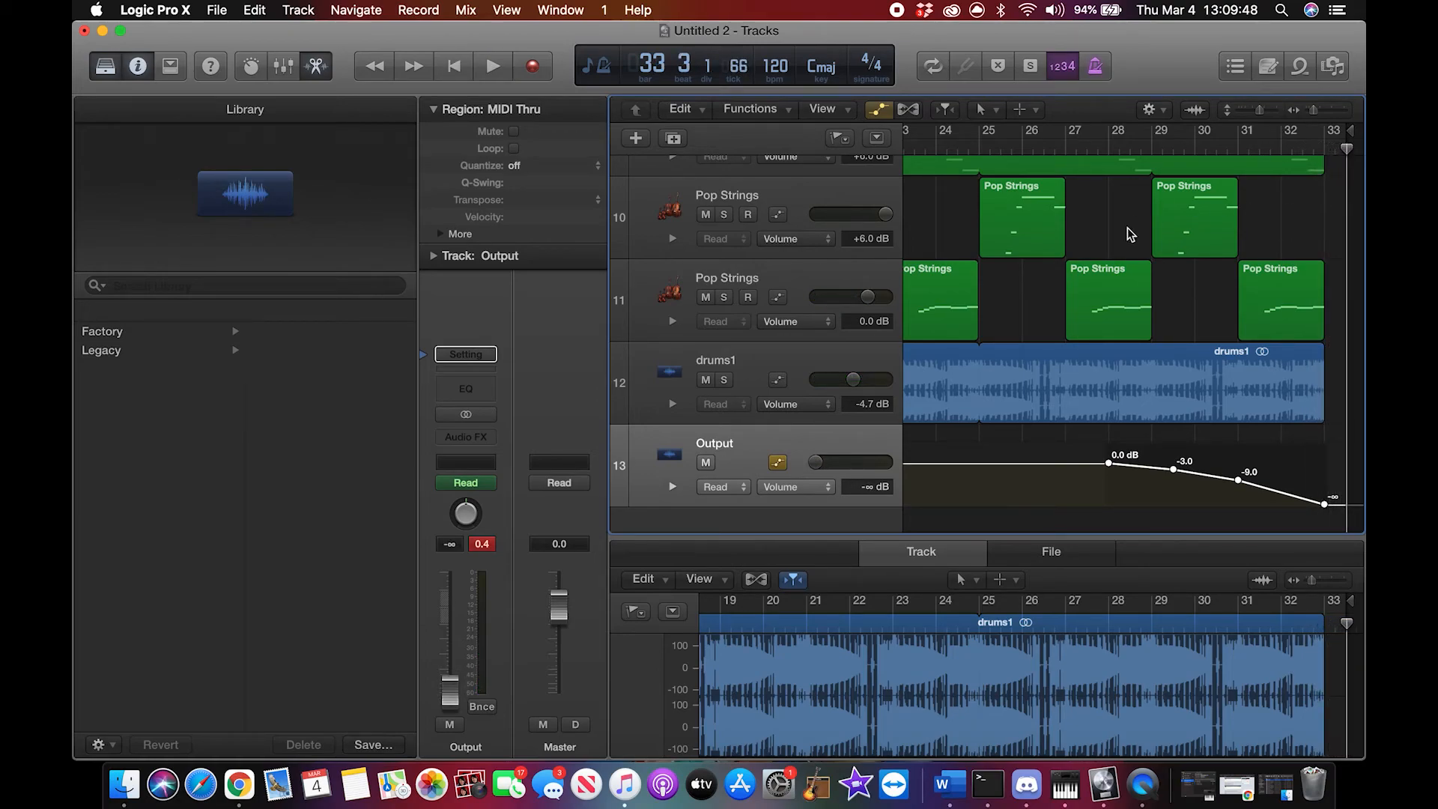
Step: Return the playhead to the start of the project and open the bounce settings for the project or section
scroll(1137, 224, left, 15)
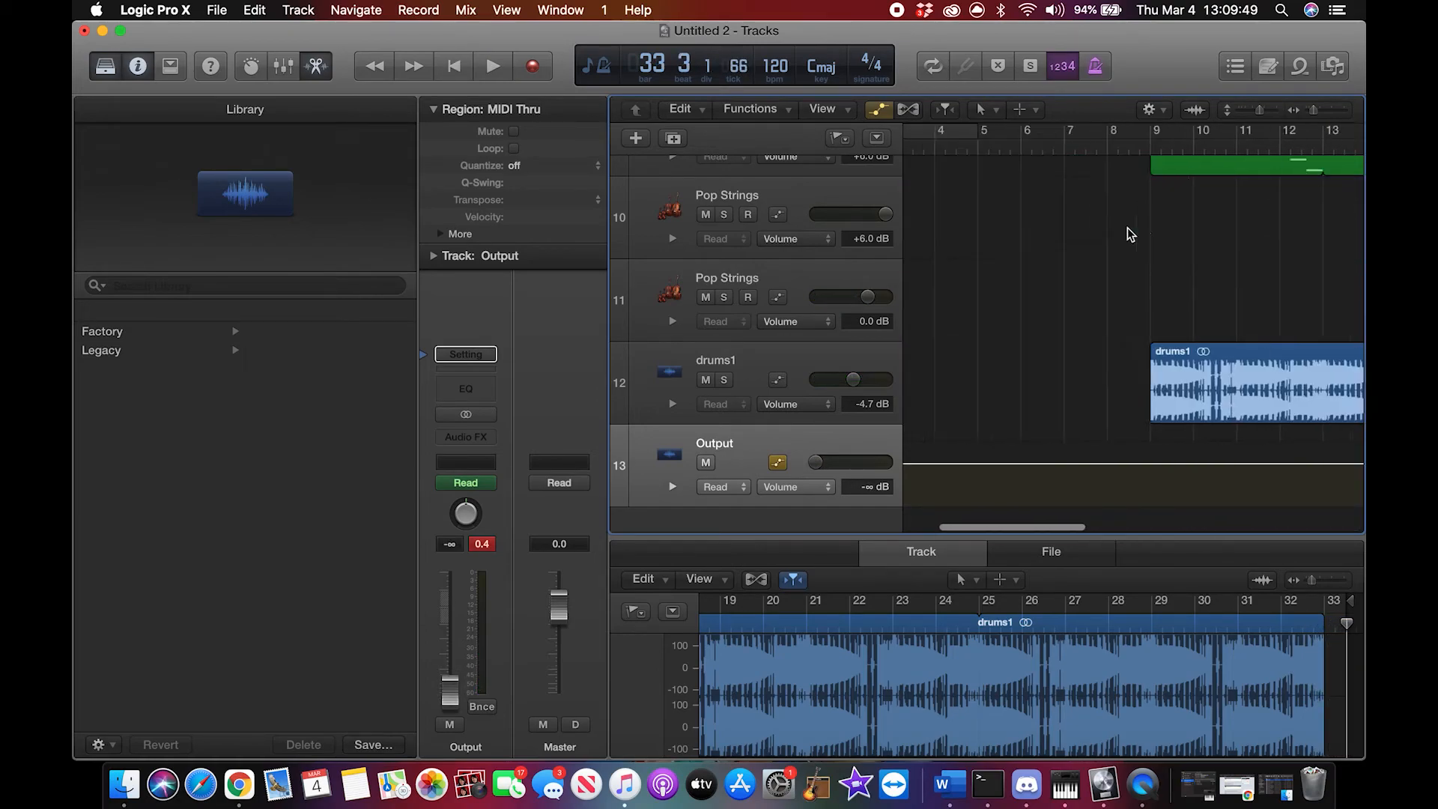
click(458, 69)
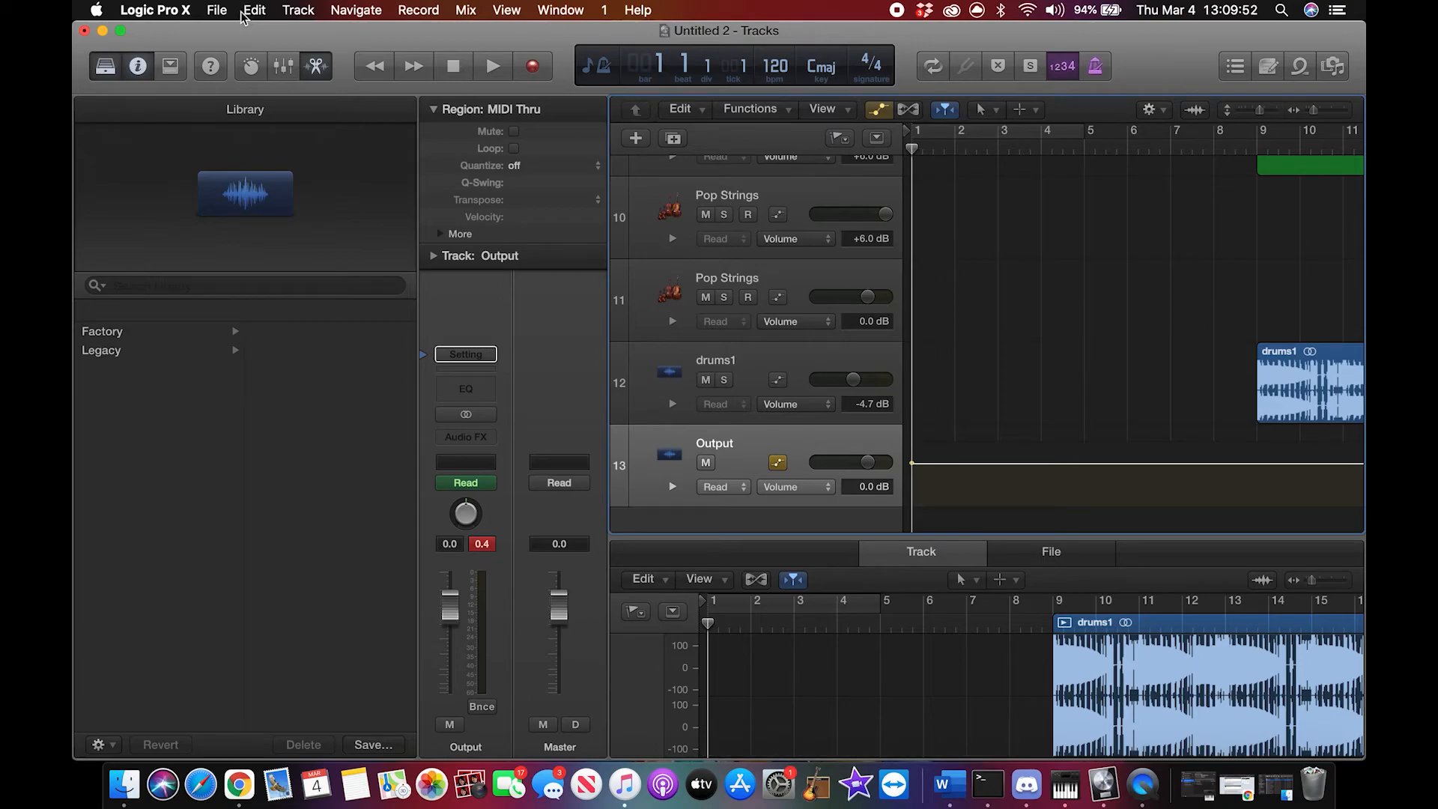
click(219, 11)
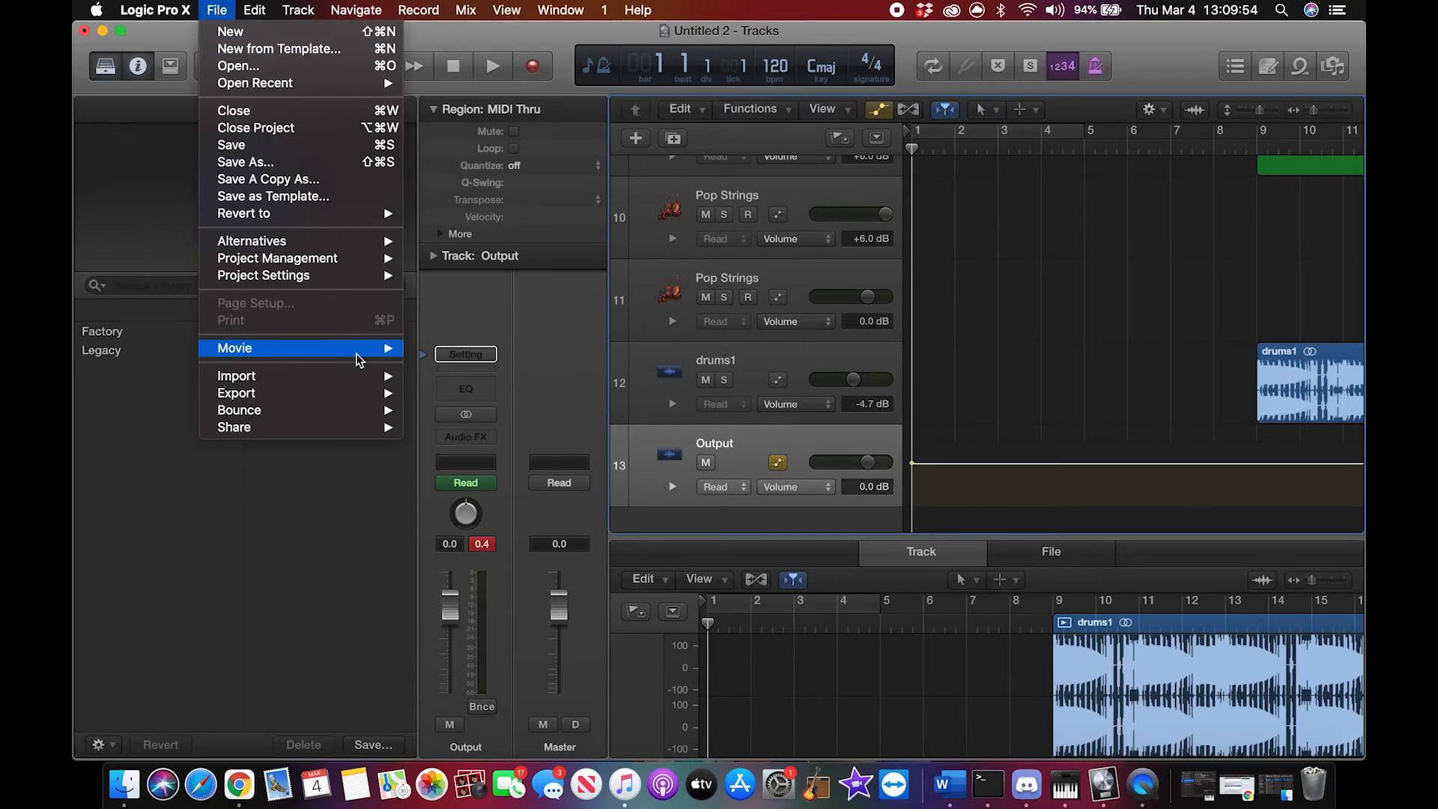
mouse_move(340, 411)
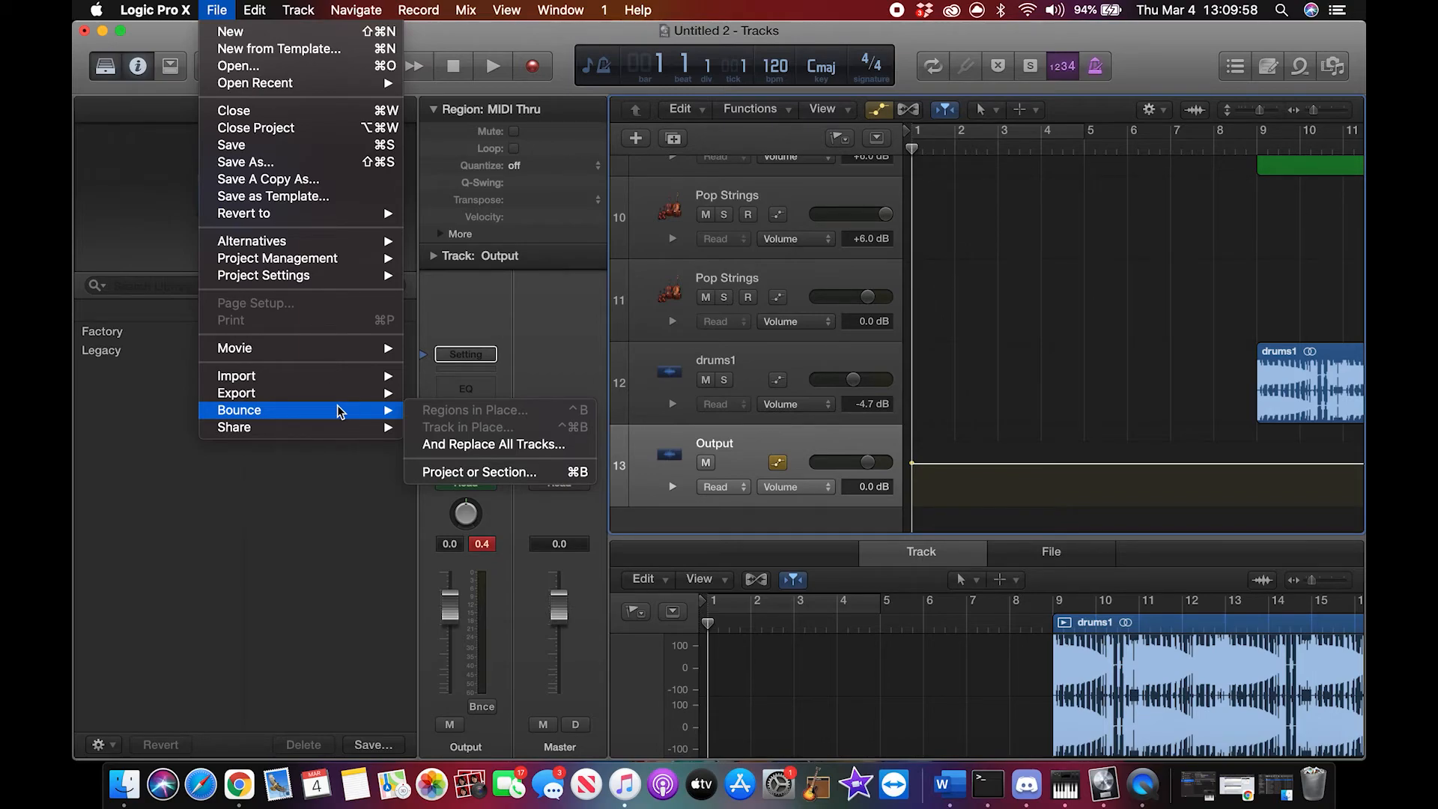
click(499, 473)
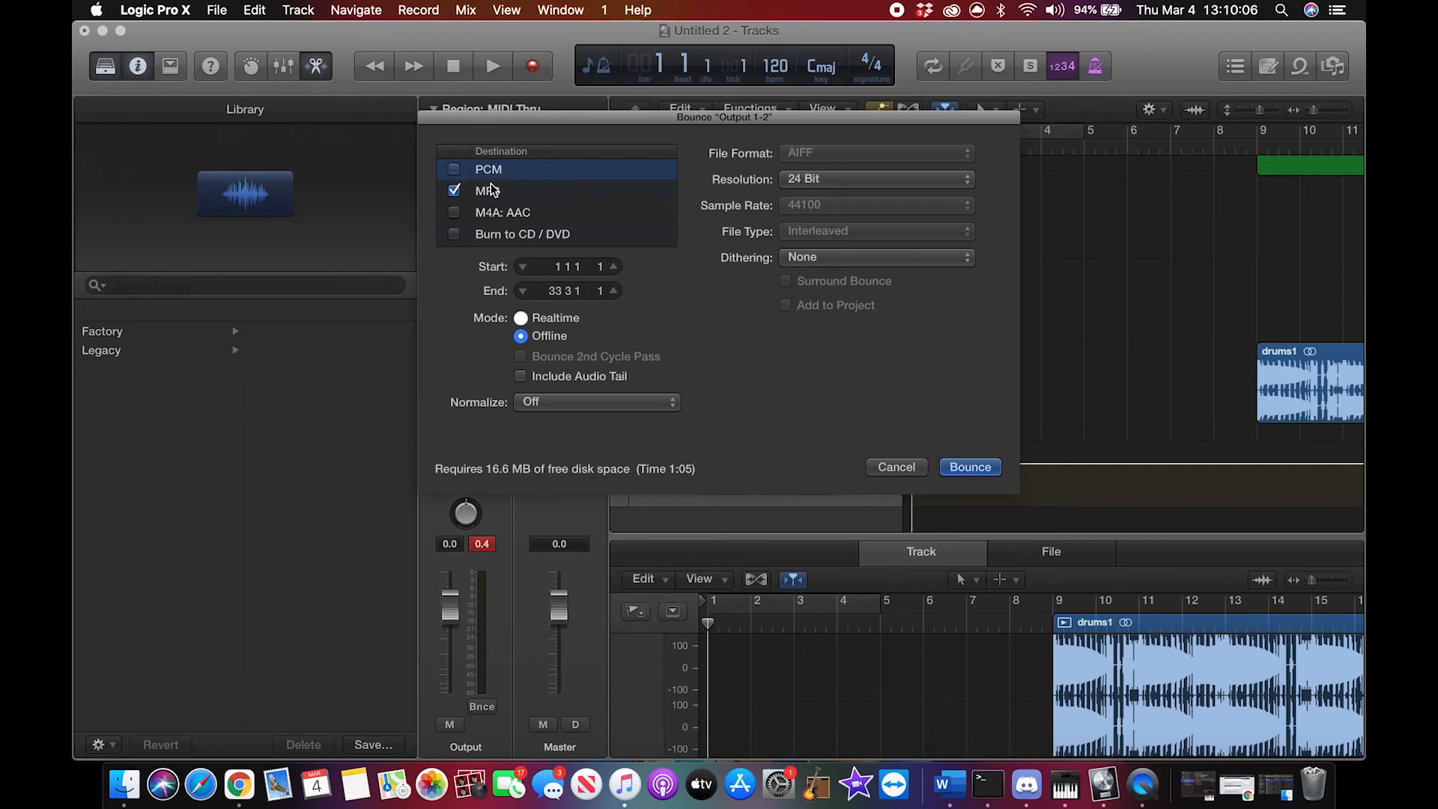
Step: Try PCM as the only bounce destination in place of MP3 and view its settings
click(514, 190)
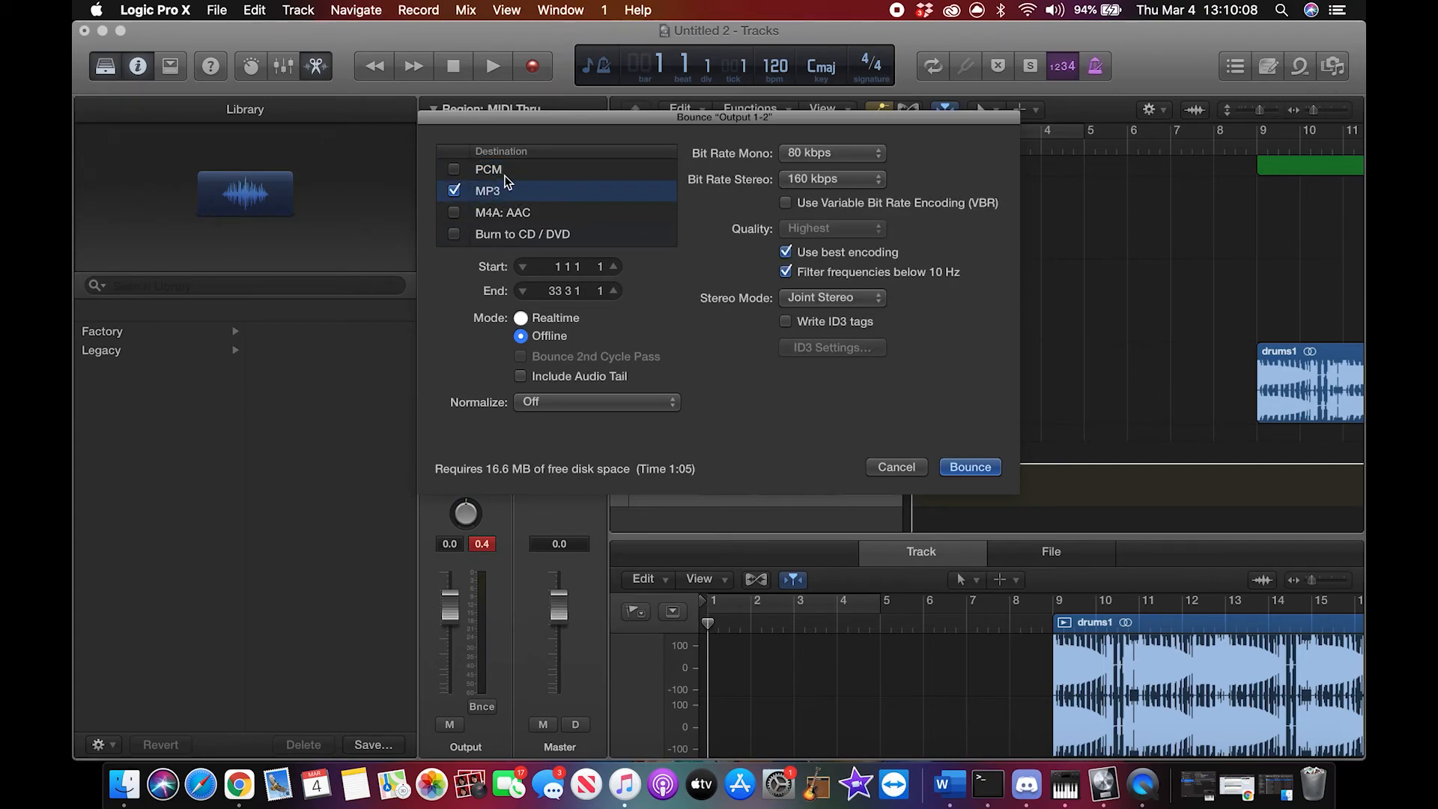
click(505, 173)
click(454, 170)
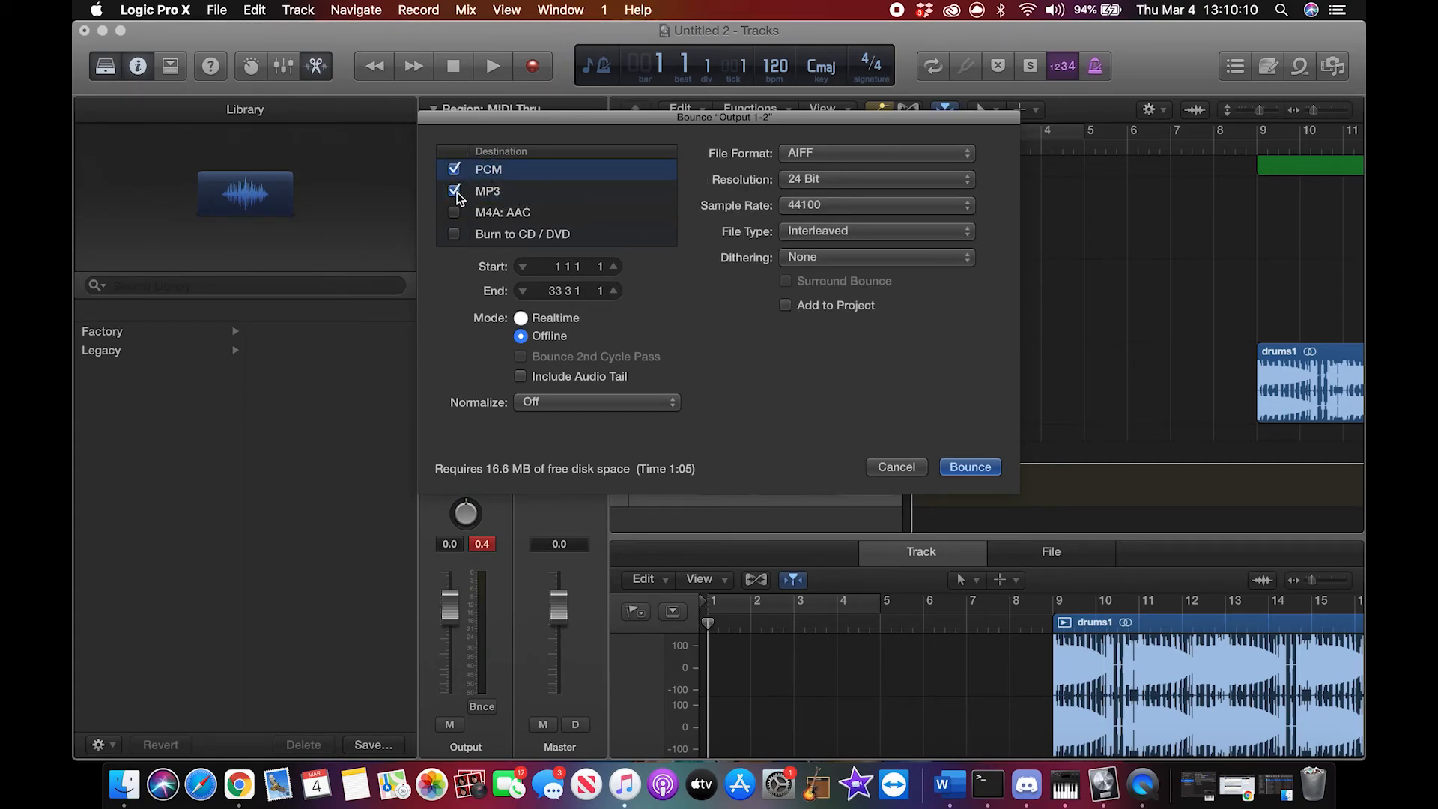
click(455, 192)
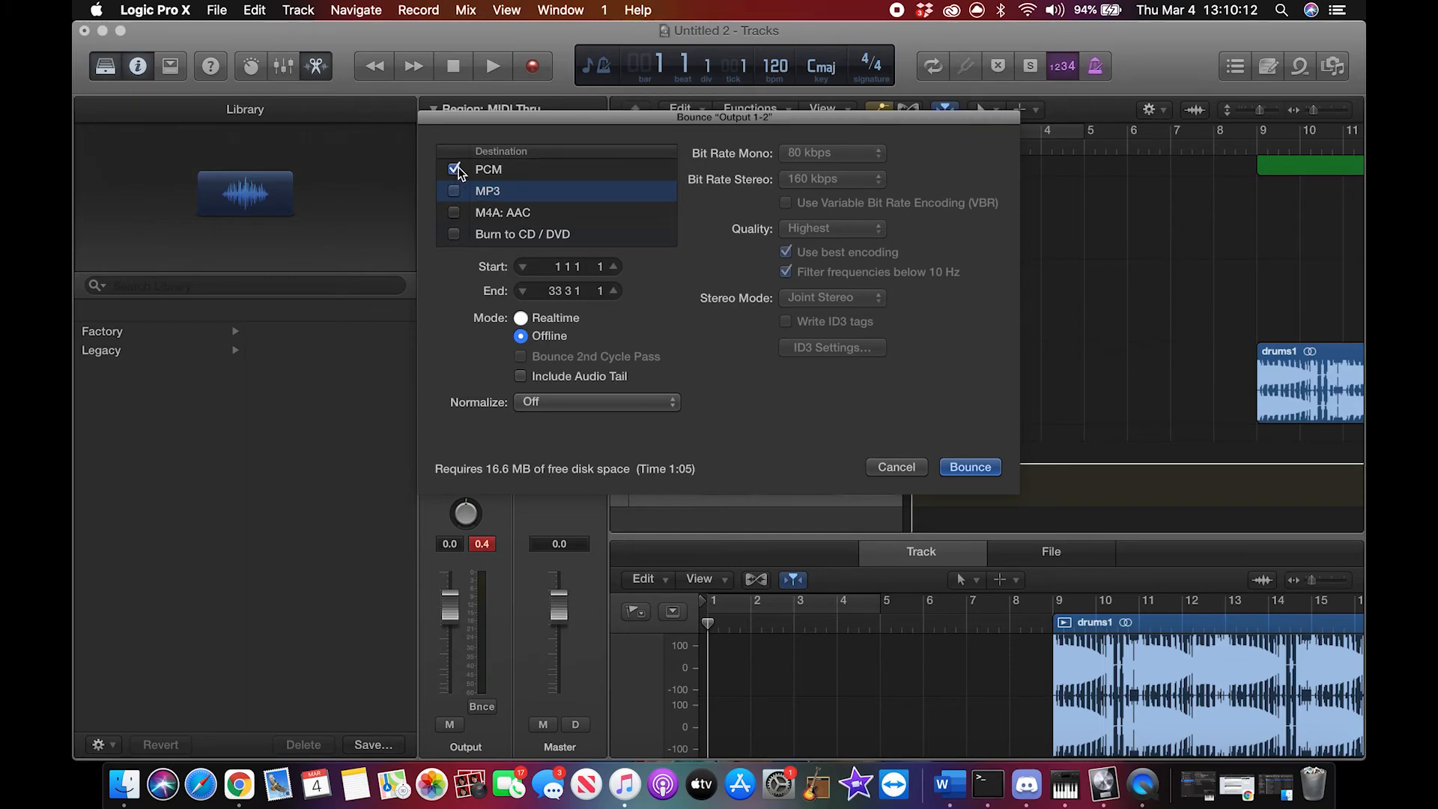
click(519, 170)
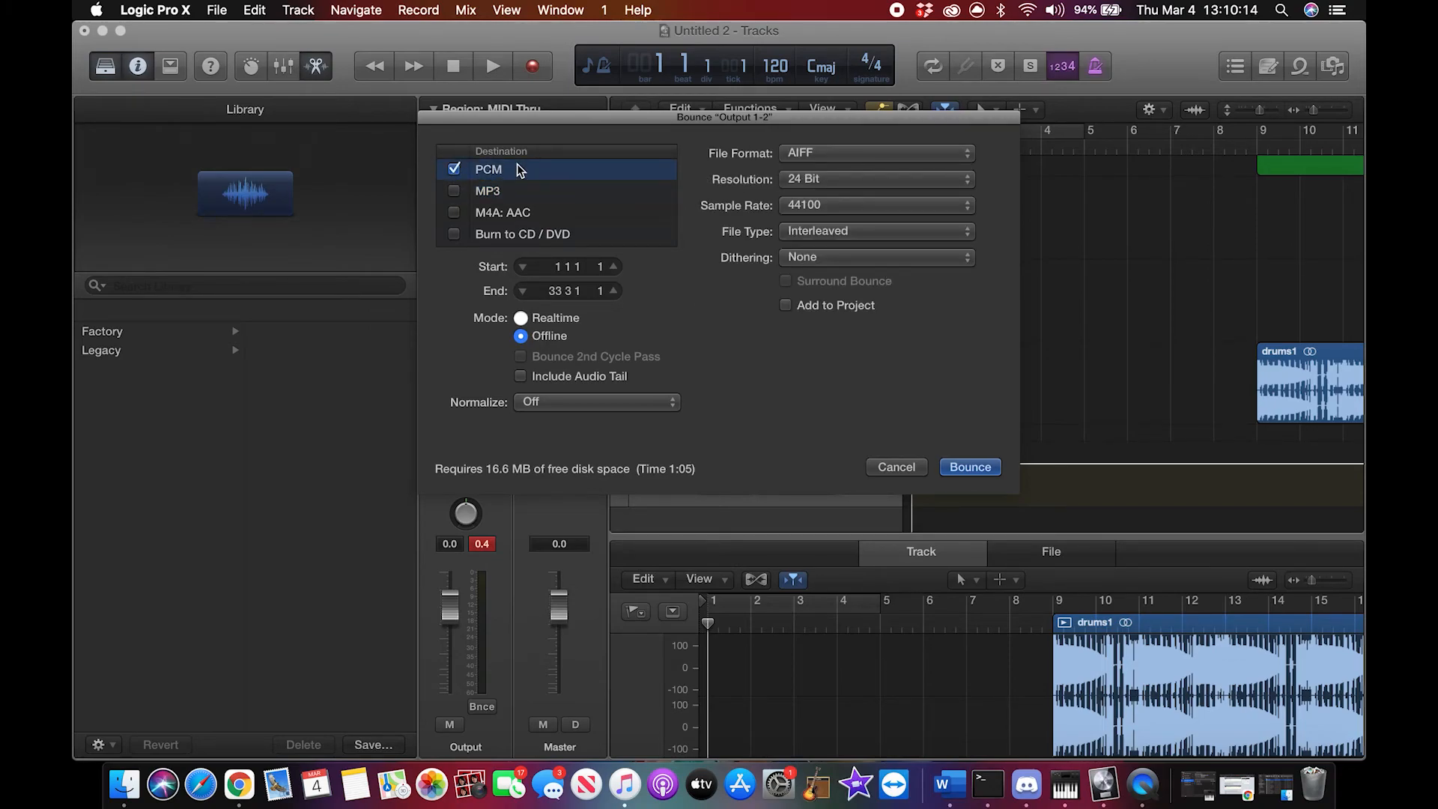
Step: Switch the bounce destination back to MP3 only and view its settings
click(515, 193)
click(455, 192)
click(454, 169)
click(518, 190)
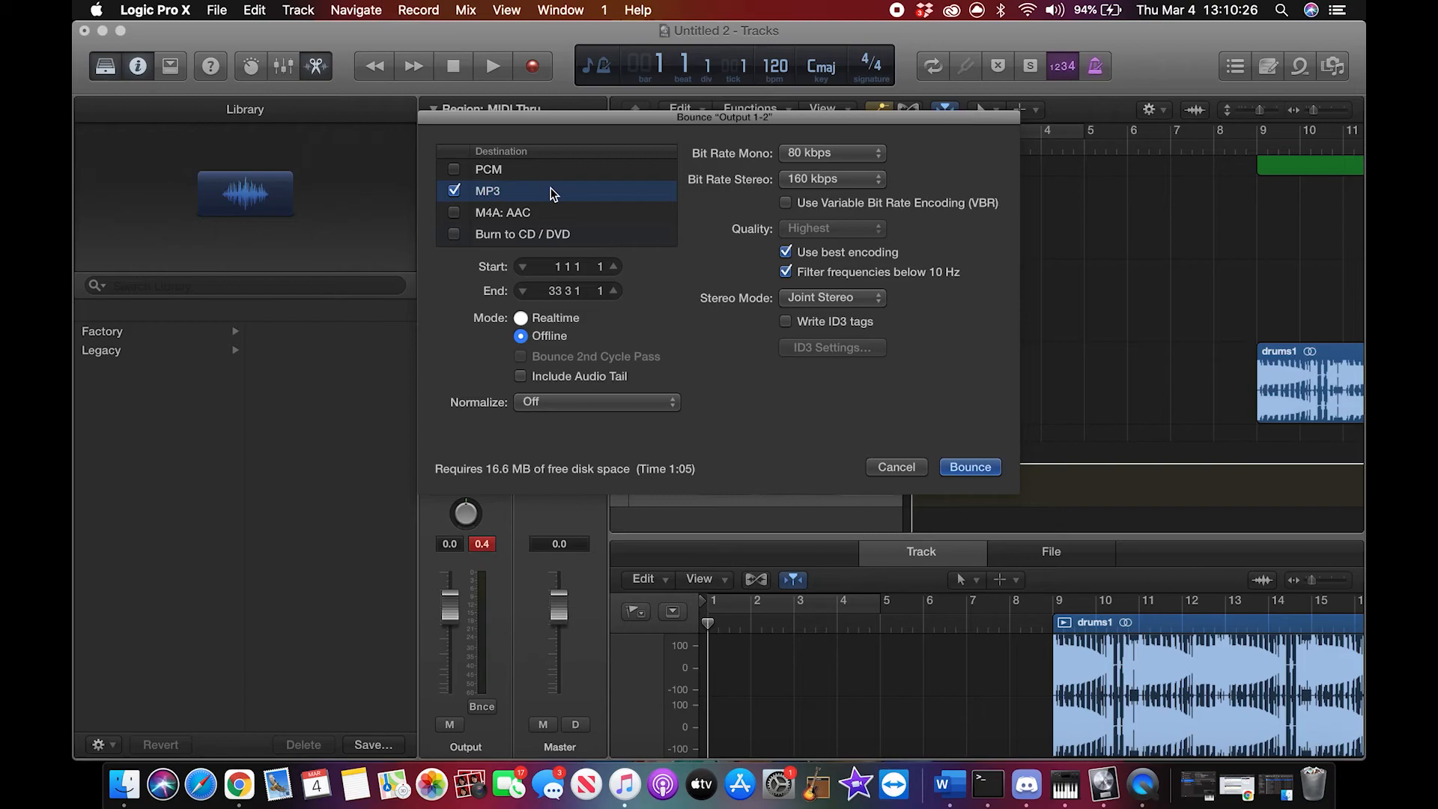
Step: Enable the PCM destination, set its file format to Wave, and disable PCM so only MP3 is bounced
click(491, 173)
click(454, 170)
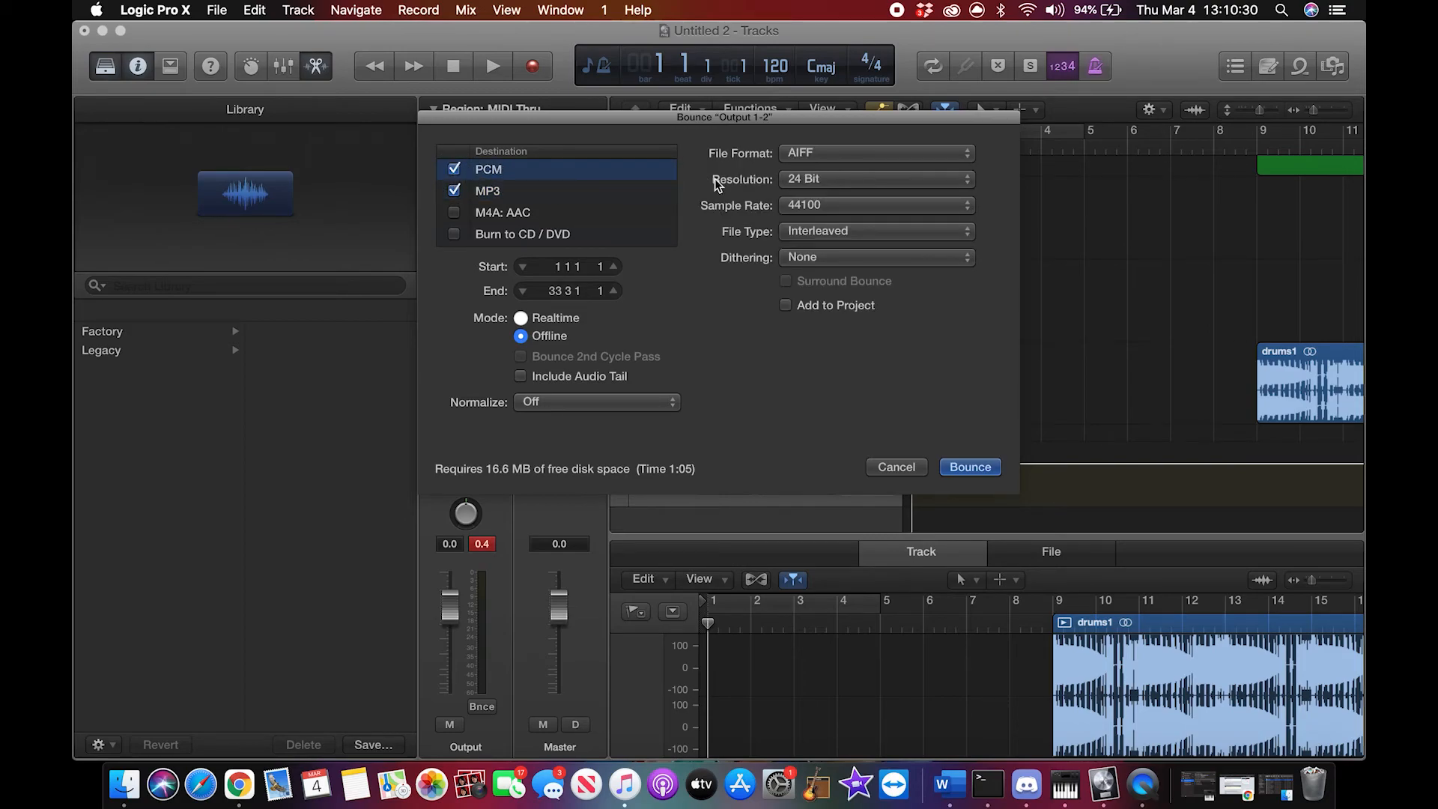
click(969, 157)
click(939, 170)
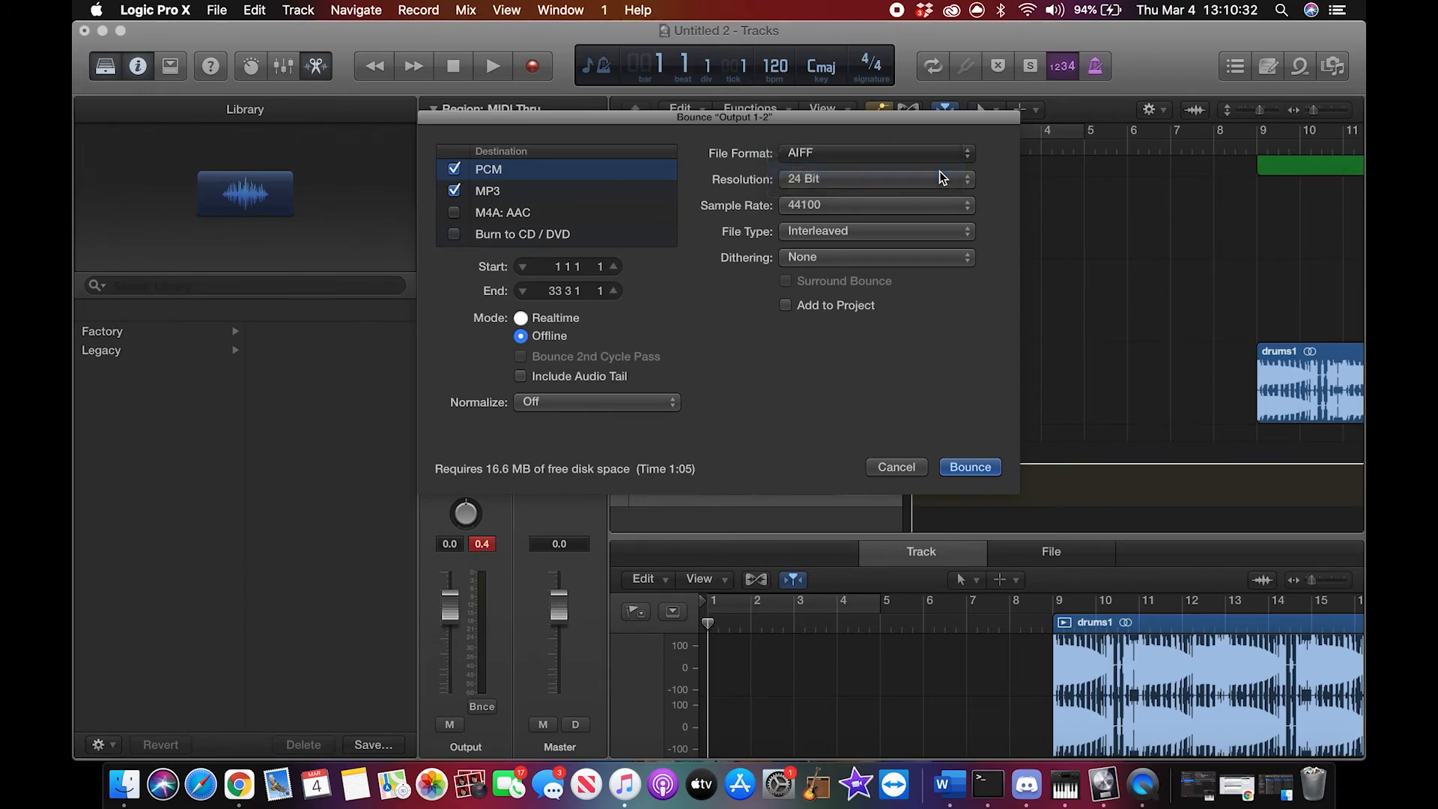
click(454, 170)
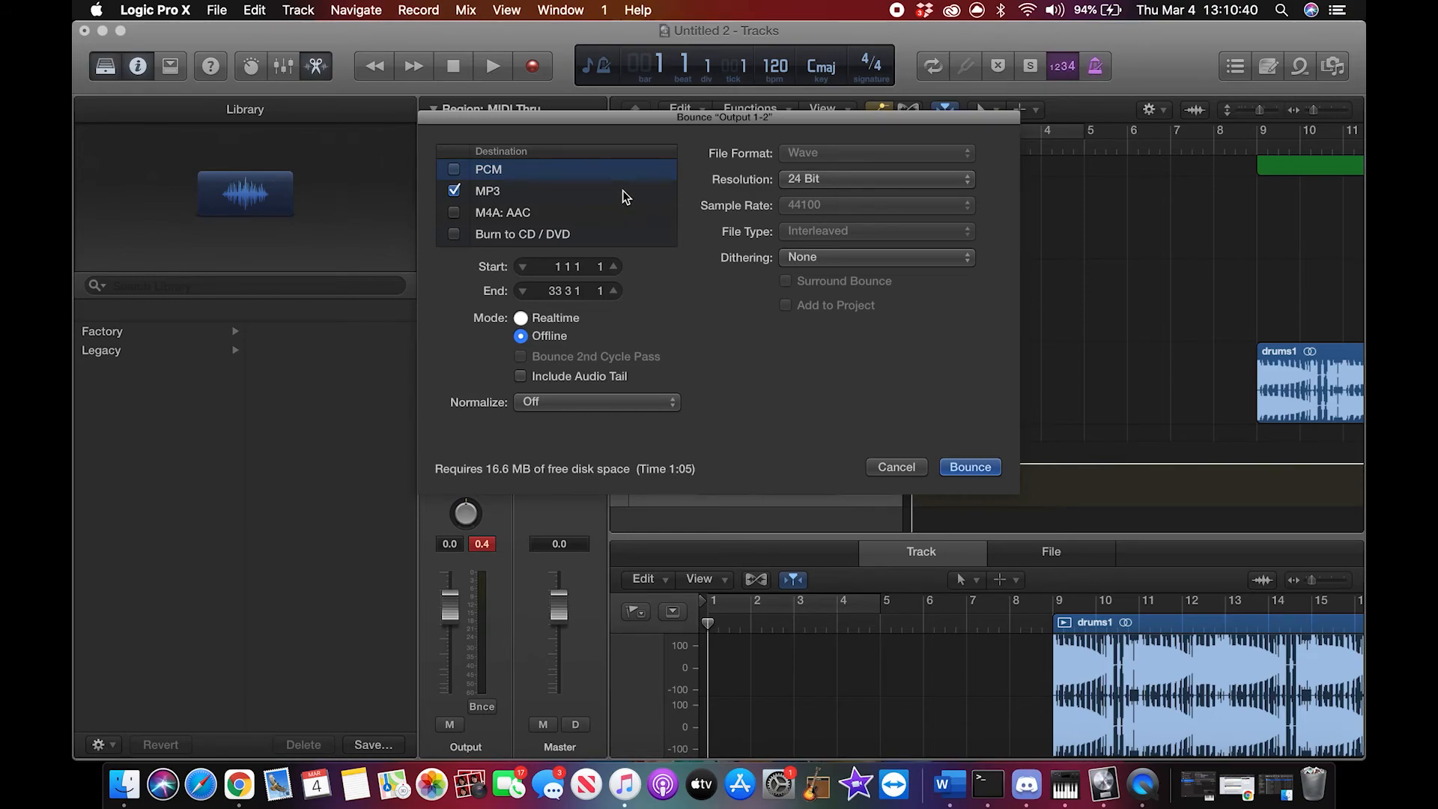
Step: Bounce the project in Realtime mode as an MP3 named "tutorial song" on the Desktop
click(523, 317)
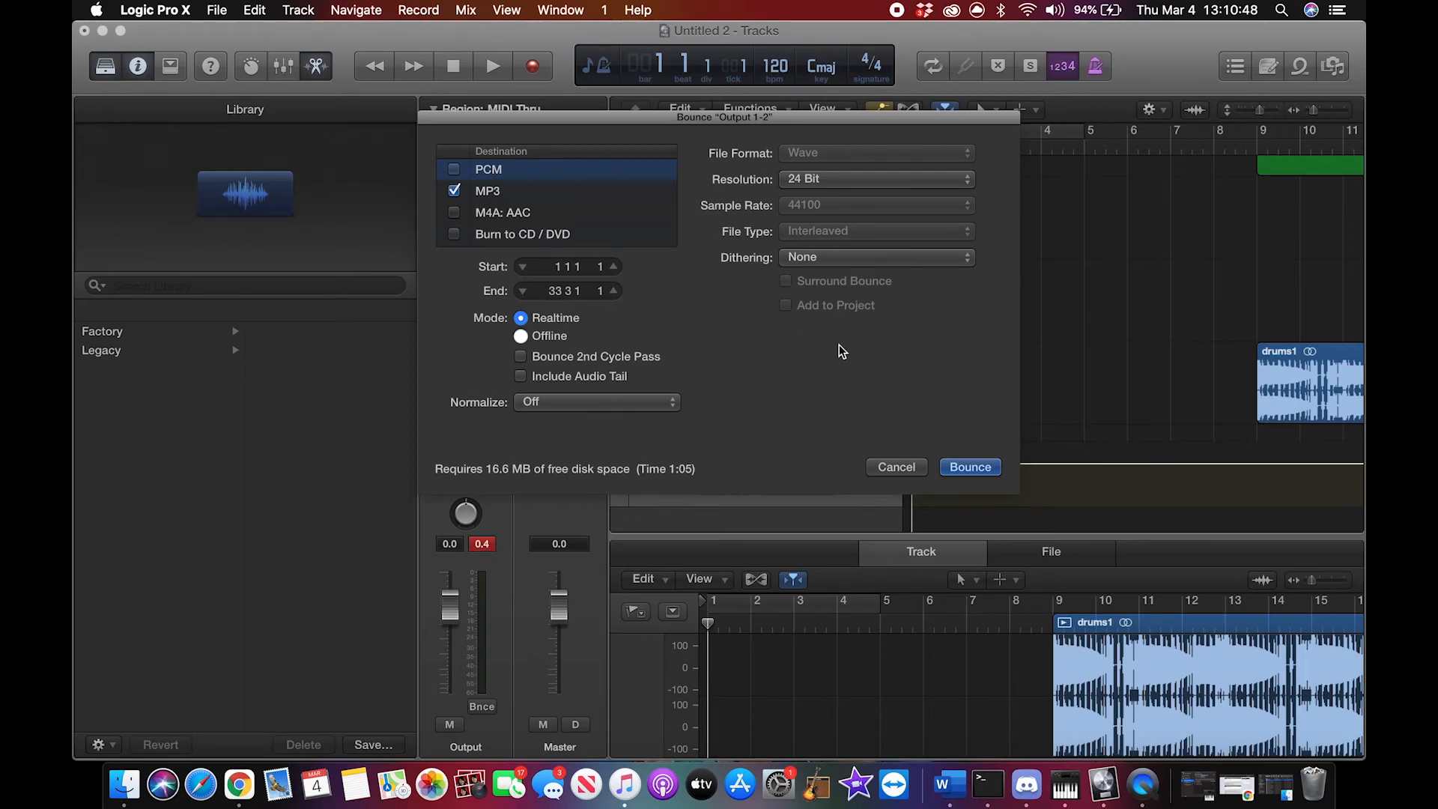
click(956, 470)
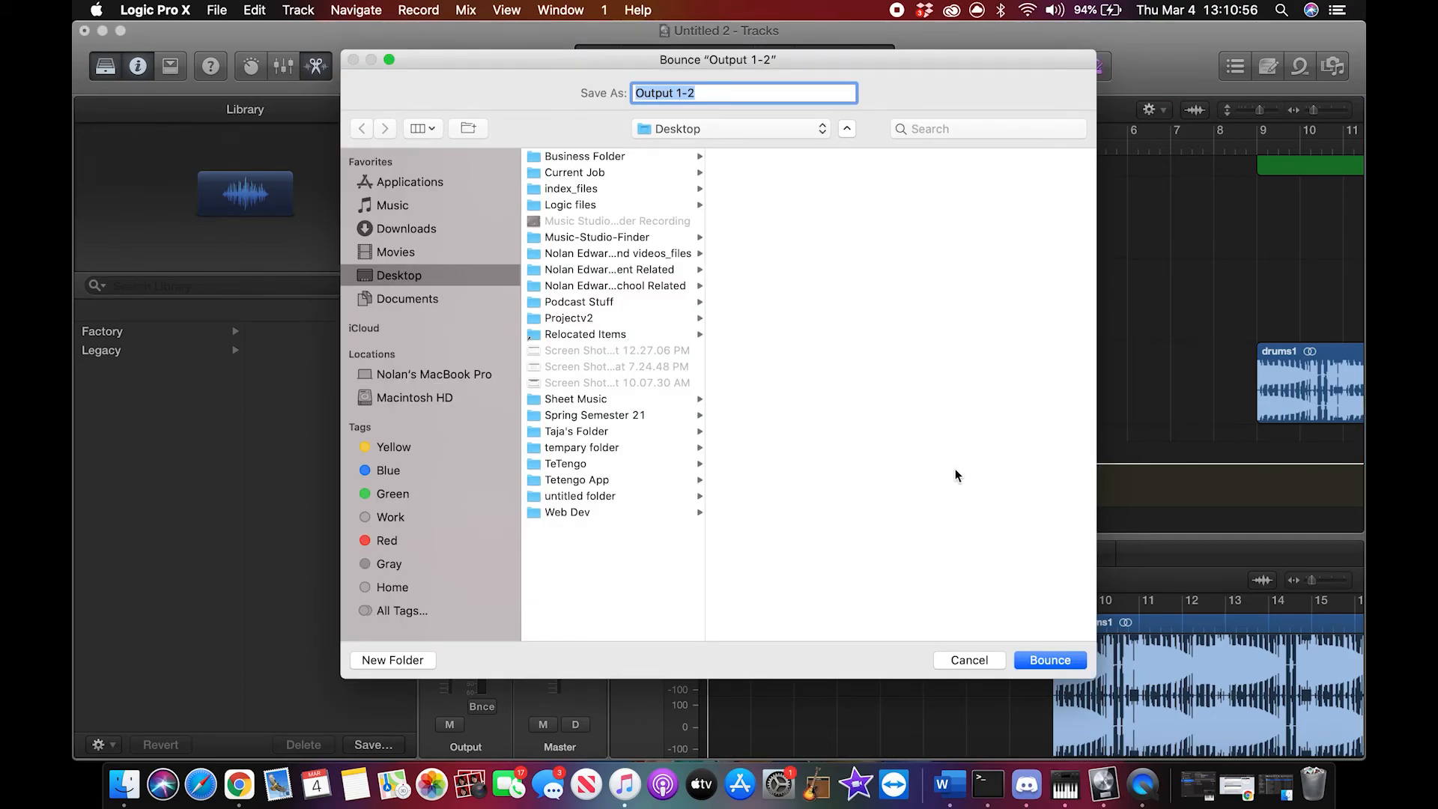
key(BackSpace)
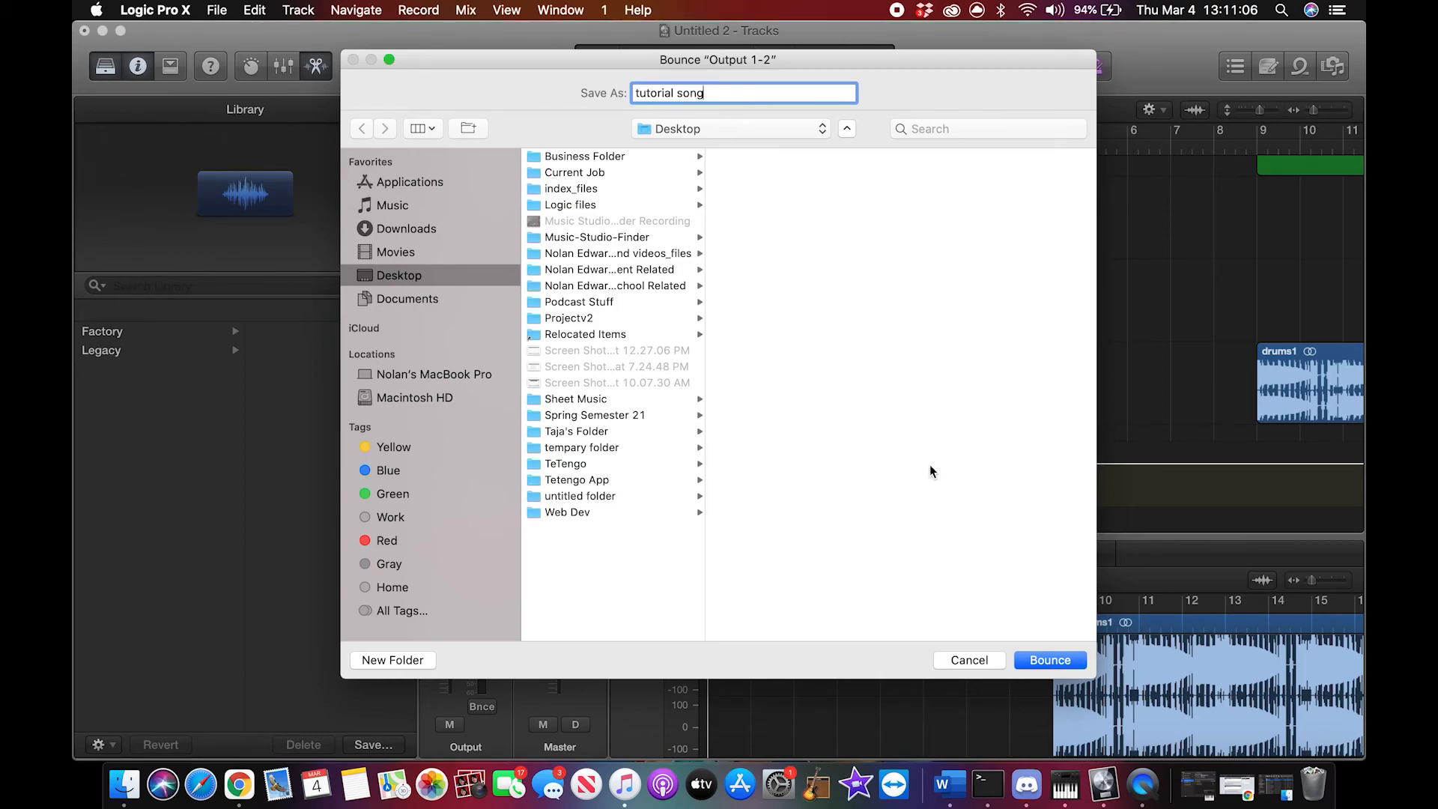
click(1049, 660)
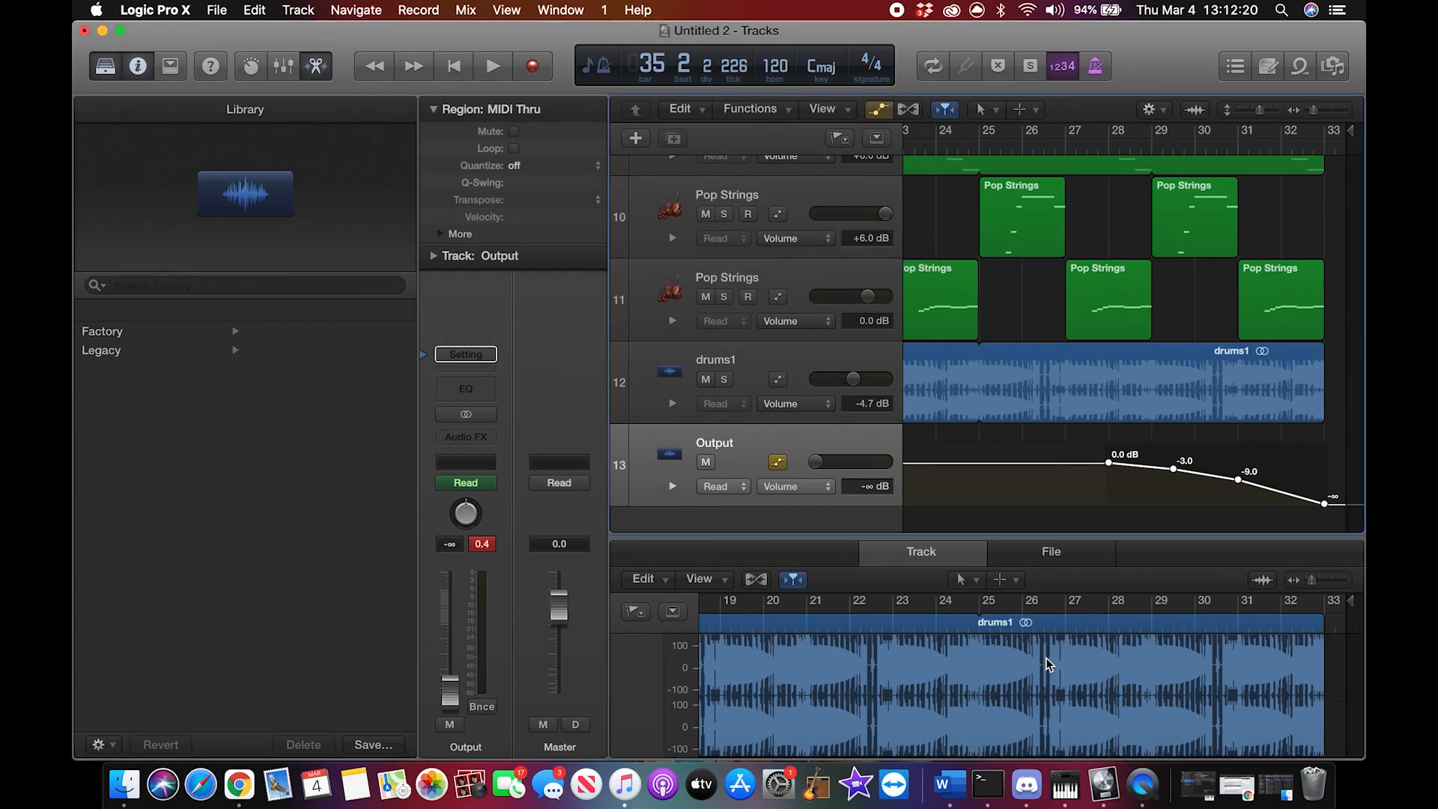
Step: Minimize the project window and play tutorial song.mp3 from the desktop in the Music app
click(103, 32)
mouse_move(1306, 668)
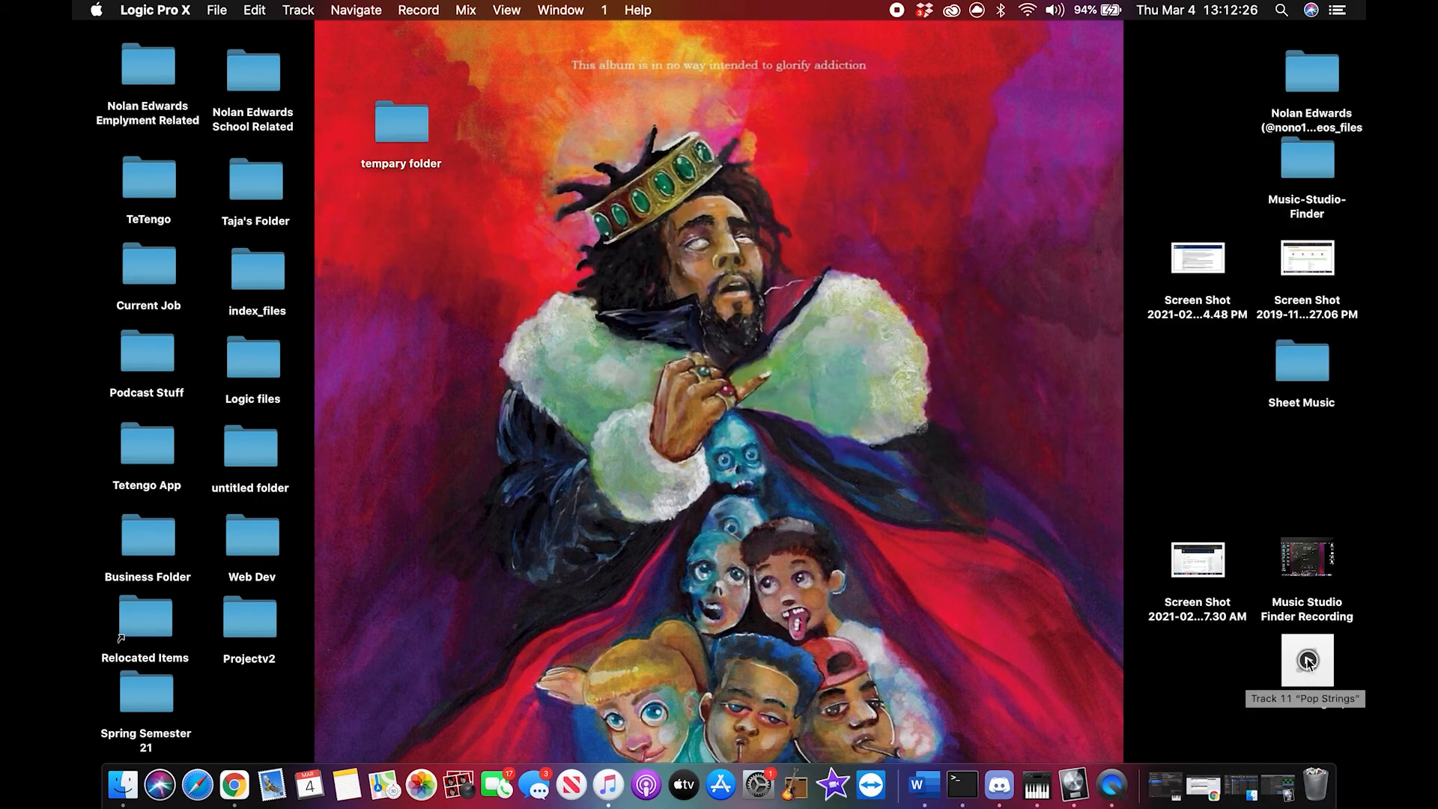
click(1308, 661)
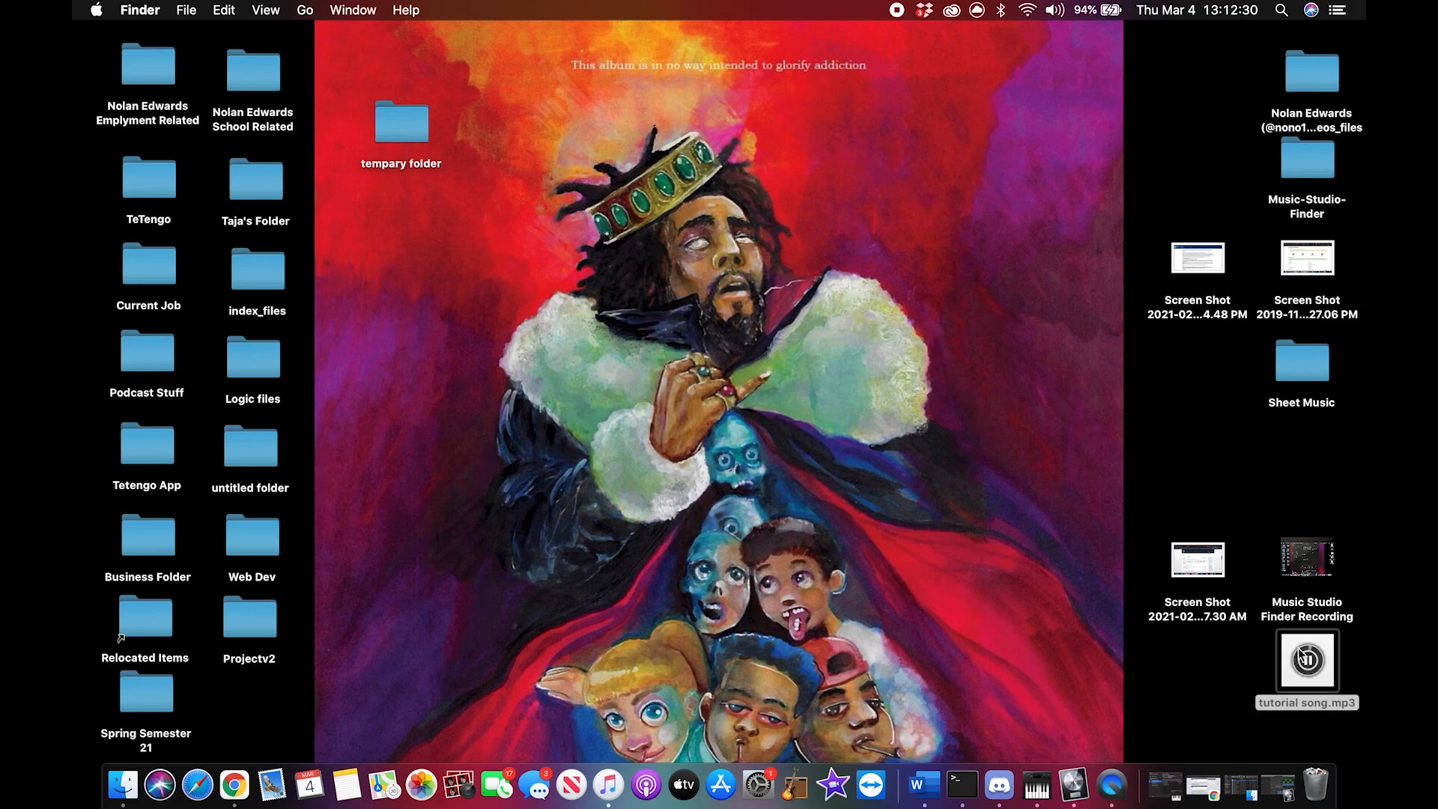
double_click(1307, 664)
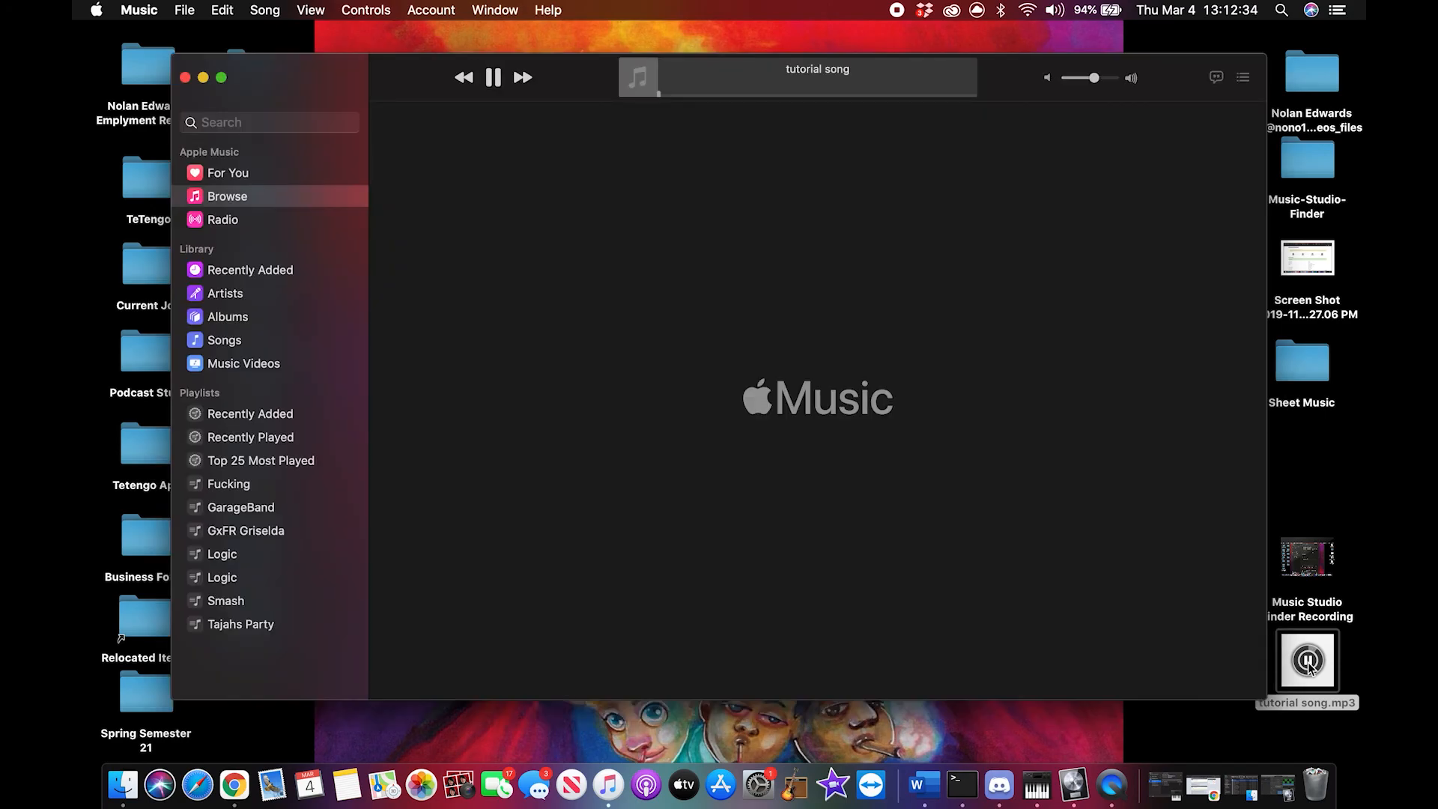
click(1309, 666)
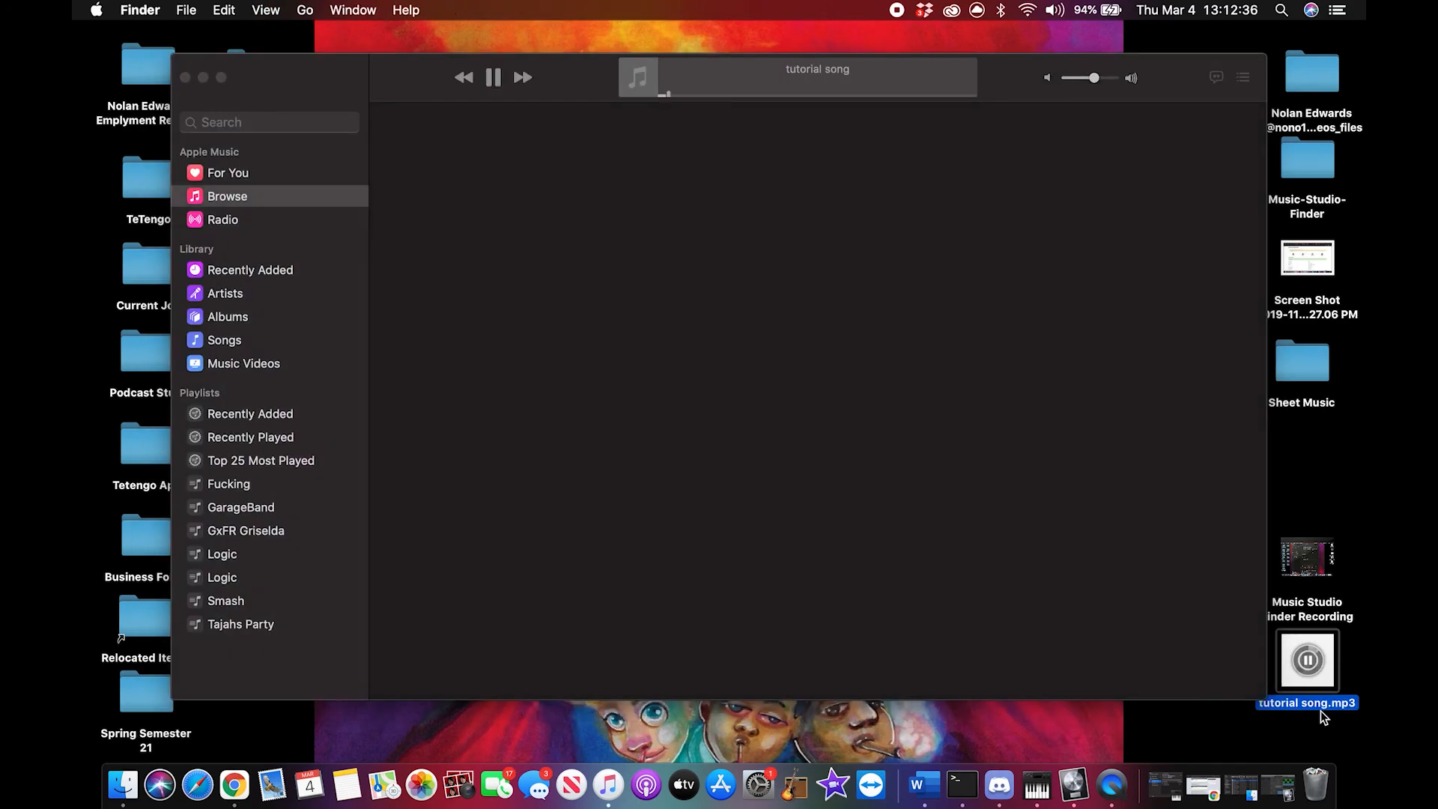